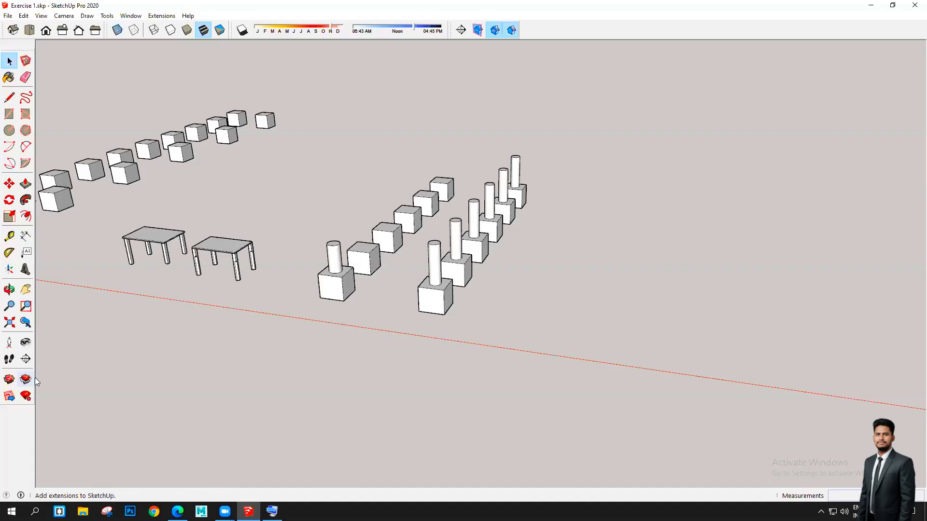
- Make the second box-and-cylinder component from the front in the row of six unique
scroll(450, 271, up, 2)
click(451, 274)
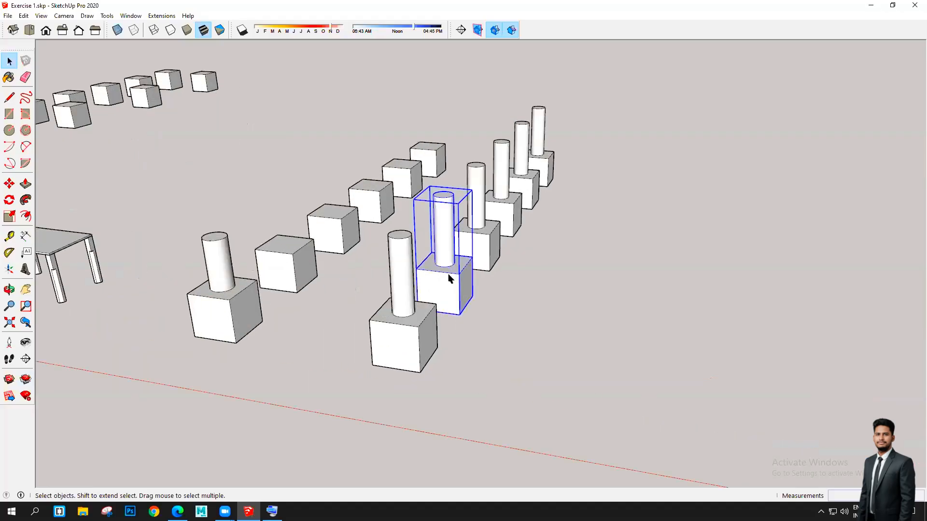
scroll(450, 313, down, 1)
scroll(450, 308, up, 3)
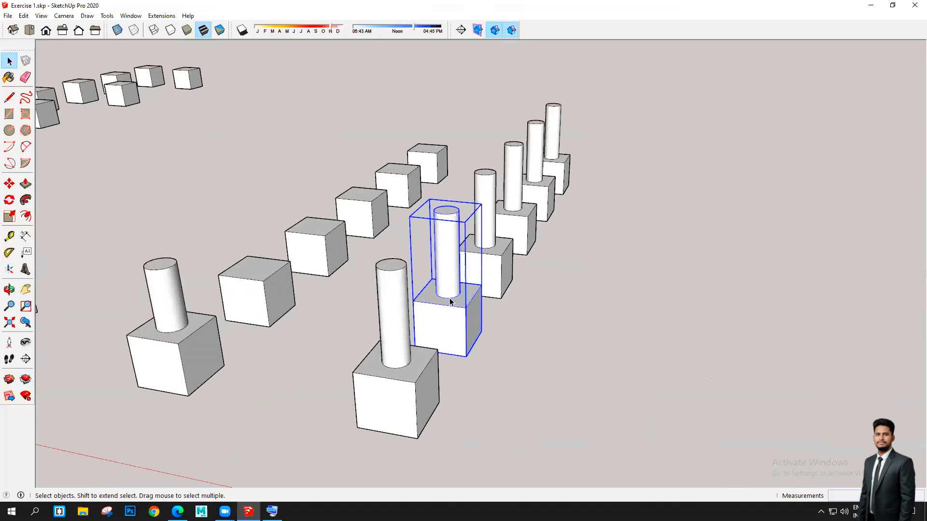
right_click(450, 302)
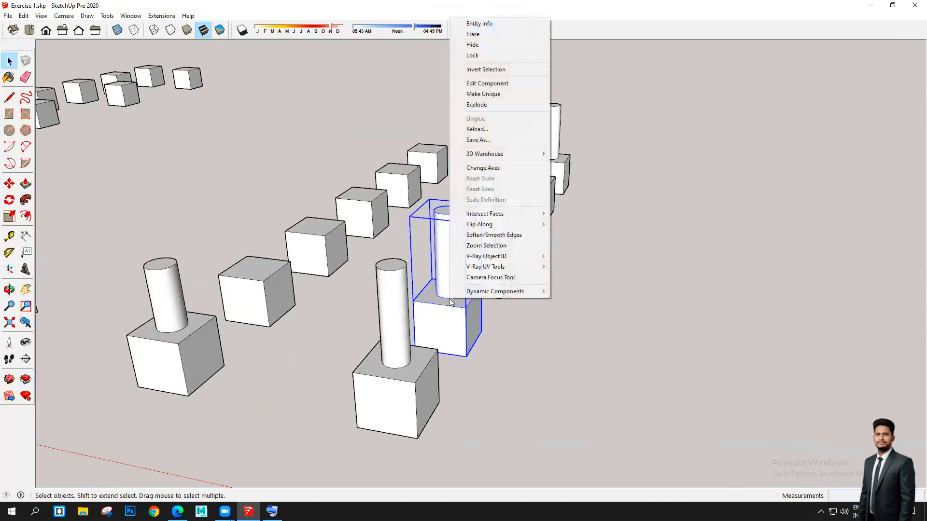
click(506, 95)
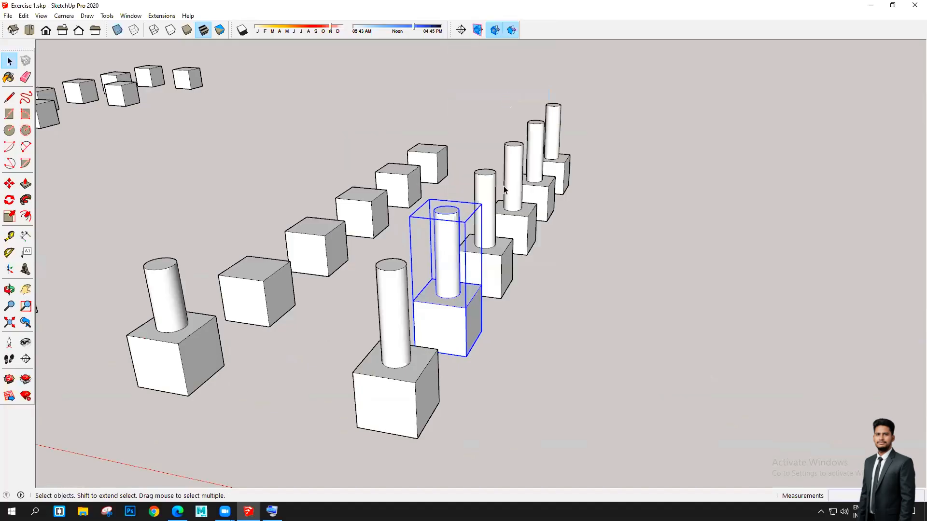
- Open the unique component for editing, push its cylinder's top face down to shorten it, and leave the component
middle_drag(393, 333, 339, 368)
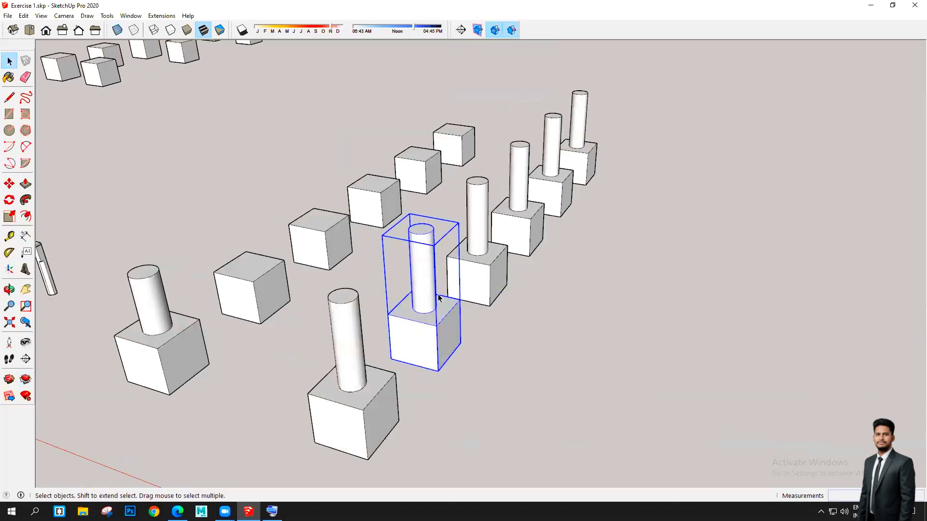
scroll(424, 318, up, 2)
double_click(424, 317)
key(ctrl+a)
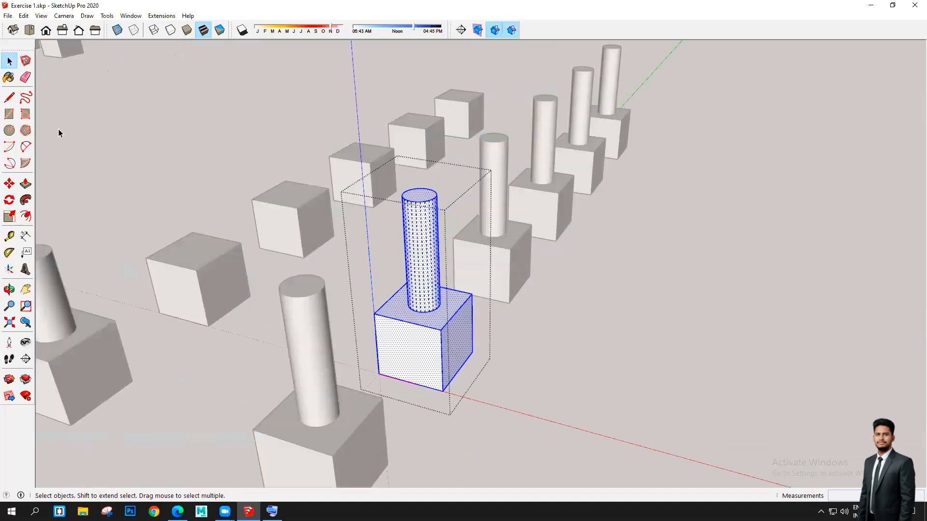
click(25, 184)
drag(411, 198, 421, 254)
click(10, 60)
click(137, 116)
scroll(441, 265, down, 3)
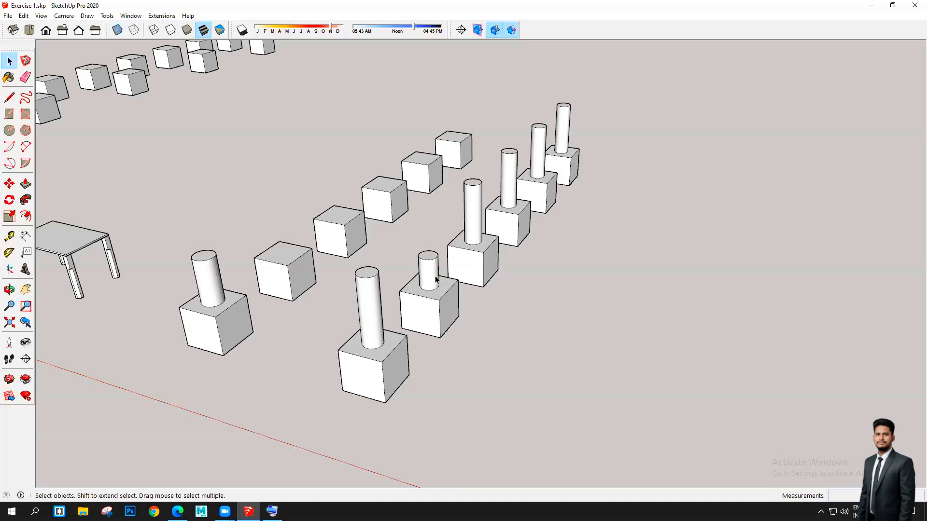
- Reopen the unique component and push the cylinder's top face down about 1' 6 3/4" until it is flush with the box
scroll(435, 284, up, 5)
click(427, 246)
triple_click(427, 246)
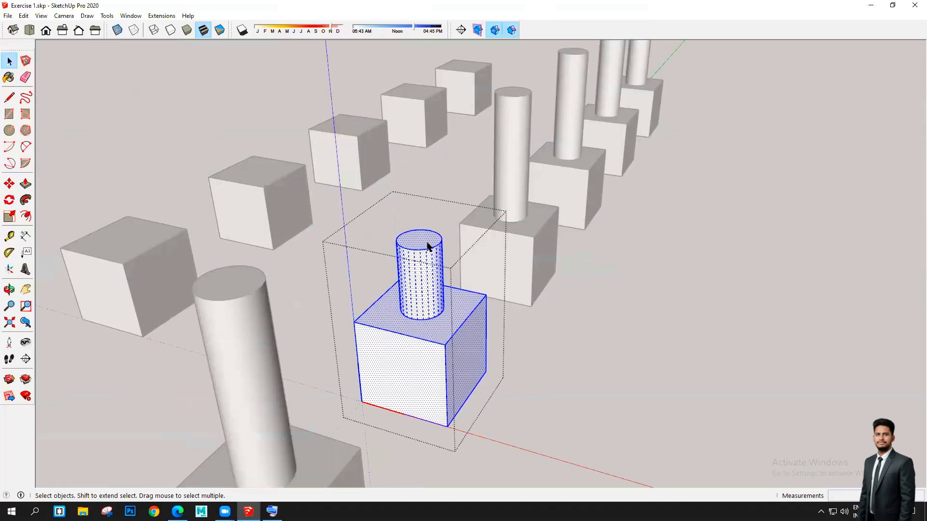
click(415, 246)
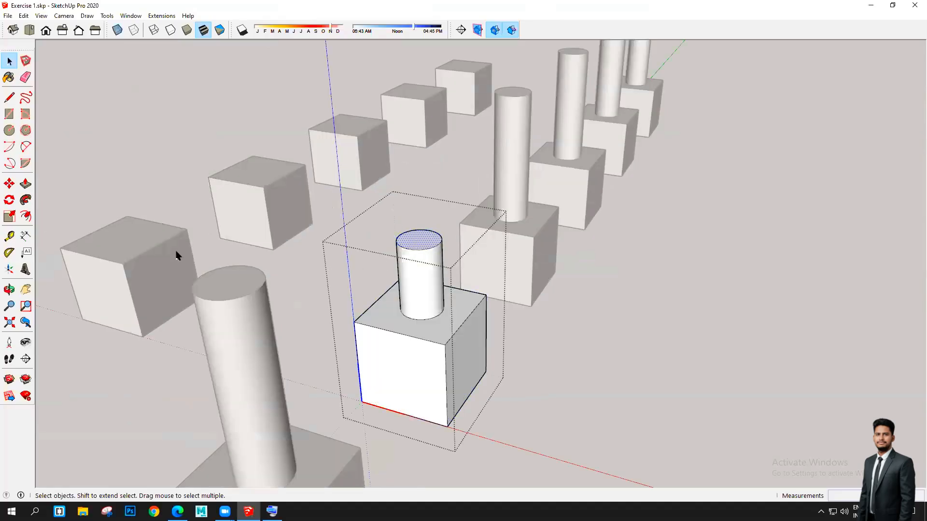
scroll(421, 271, up, 1)
scroll(421, 274, up, 1)
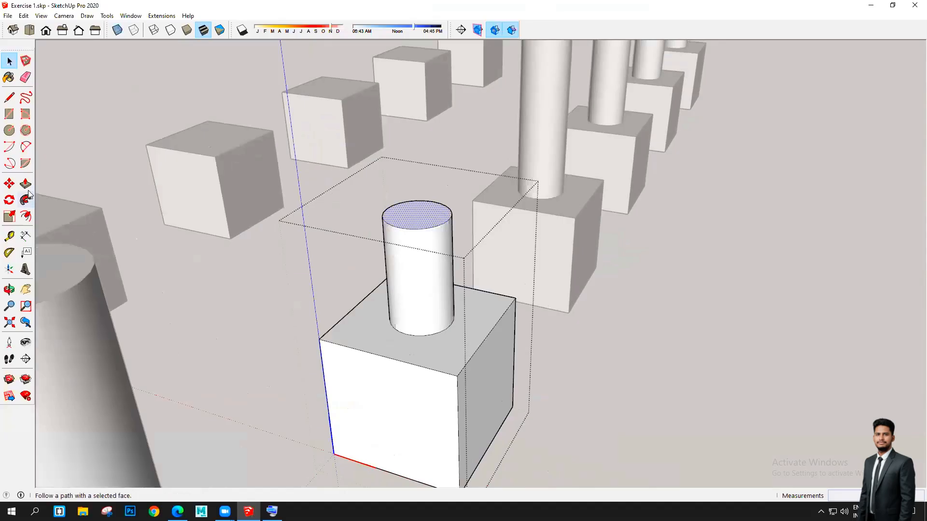
click(26, 184)
scroll(423, 214, up, 2)
click(423, 214)
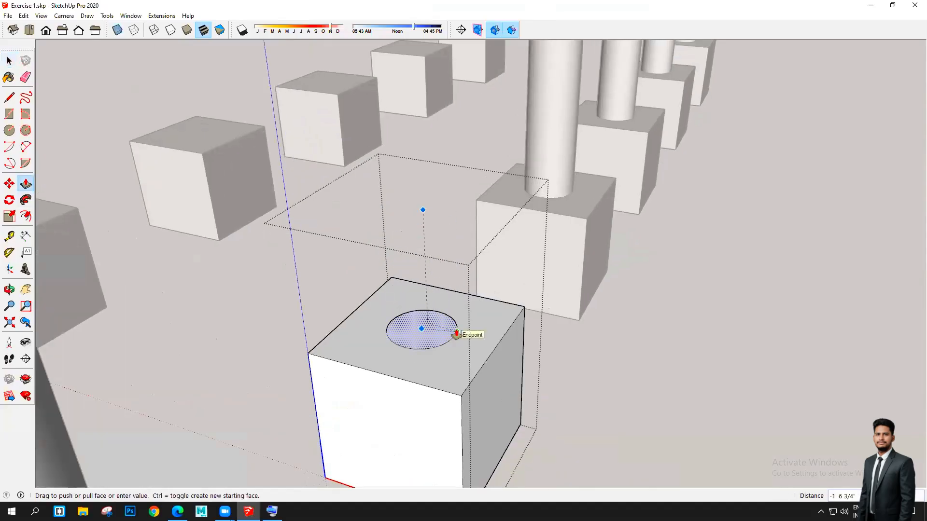
click(456, 332)
click(25, 234)
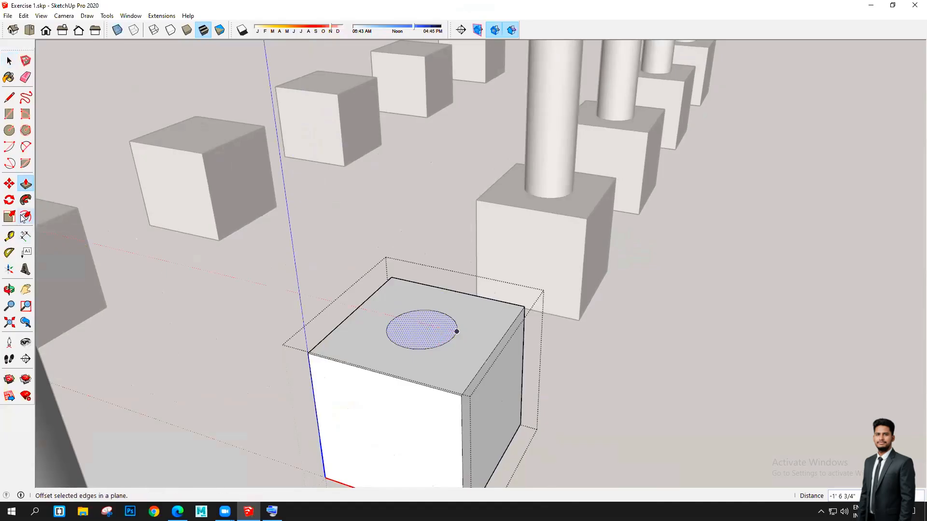
key(space)
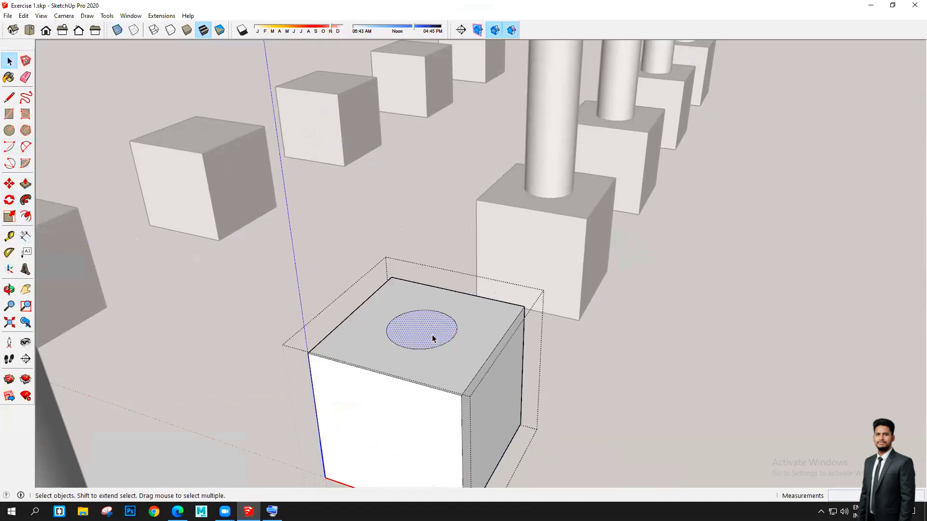
- Offset the circle on the box's top outward by about 2 7/8" and erase the inner circle
click(26, 216)
scroll(424, 341, up, 2)
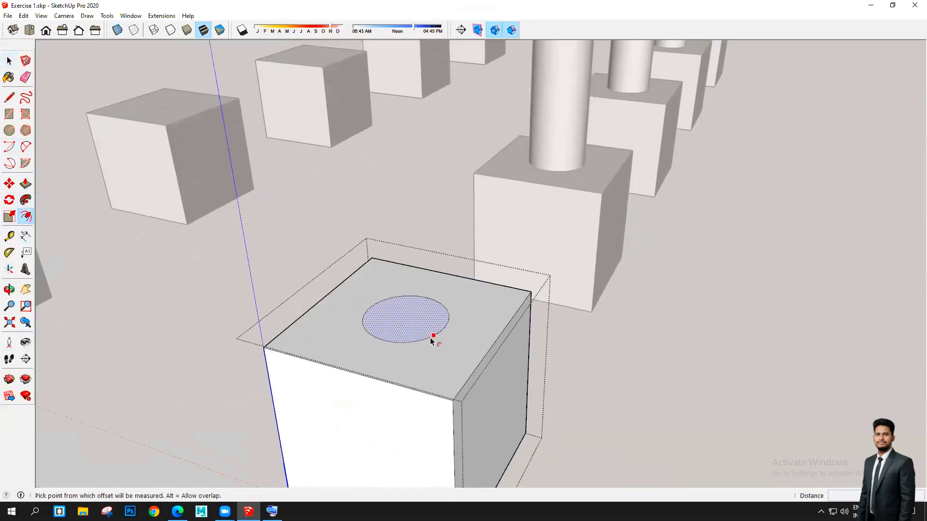
click(431, 337)
click(431, 340)
key(ctrl+z)
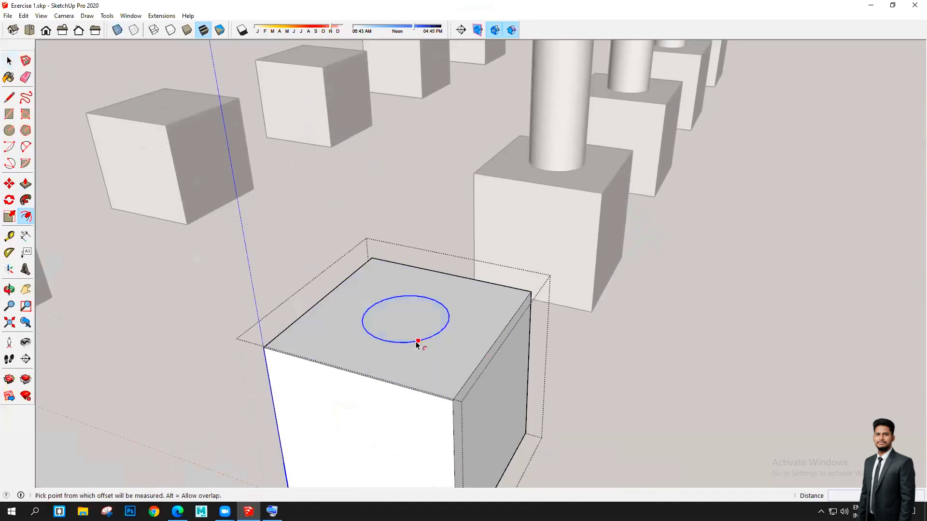
click(414, 341)
click(416, 356)
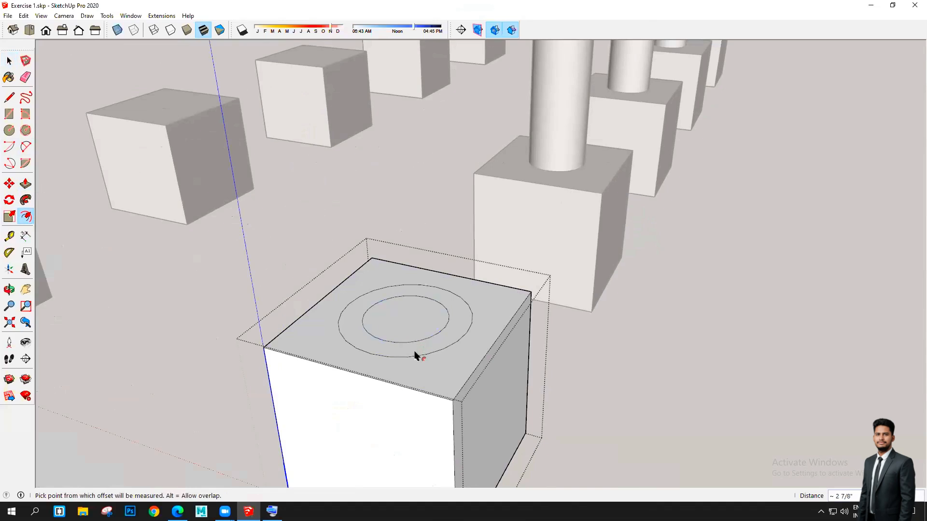
click(26, 78)
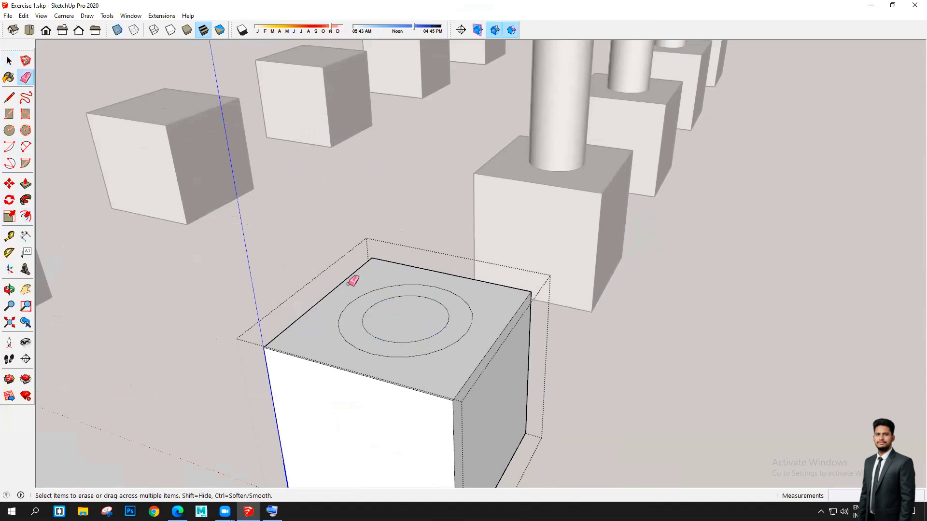
click(393, 295)
- Pull the larger circle up into a short, wide cylinder on the box and leave the component
click(25, 184)
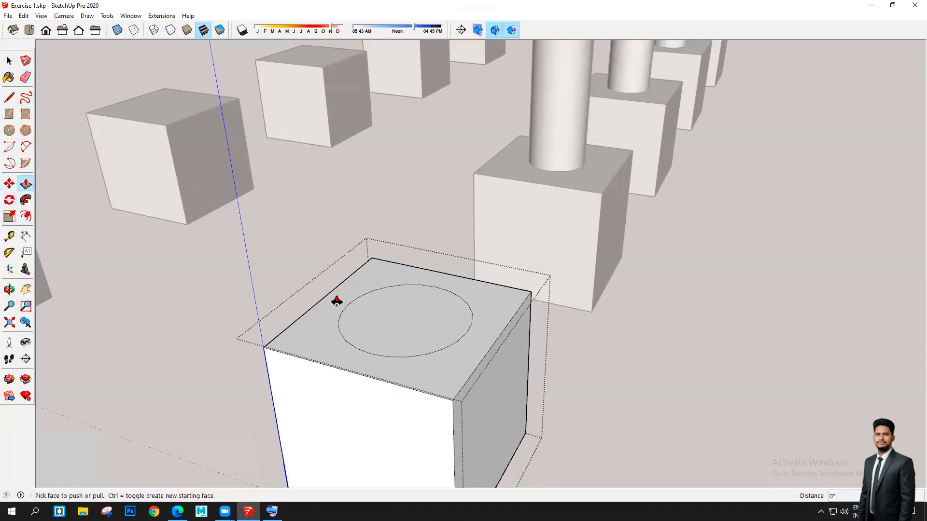
click(391, 302)
click(390, 295)
click(385, 323)
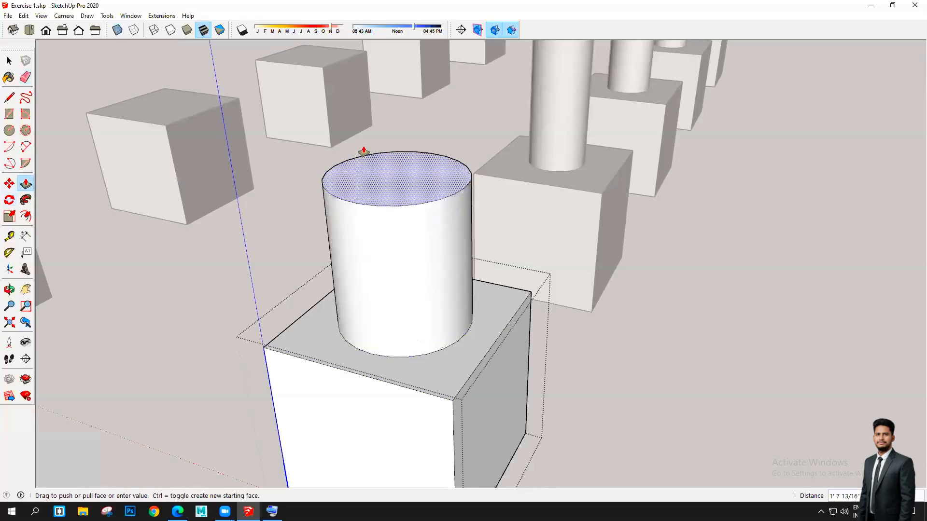
click(367, 141)
click(8, 62)
click(7, 61)
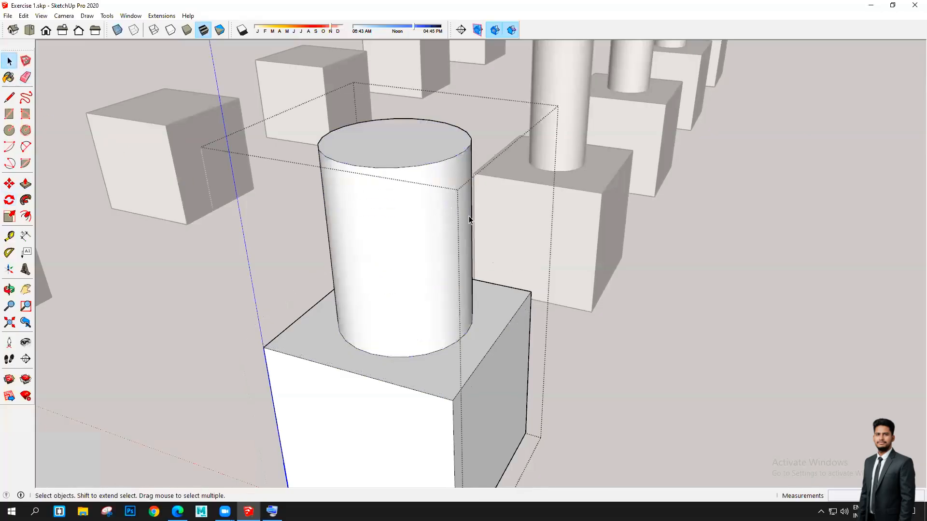
scroll(469, 217, down, 6)
click(589, 283)
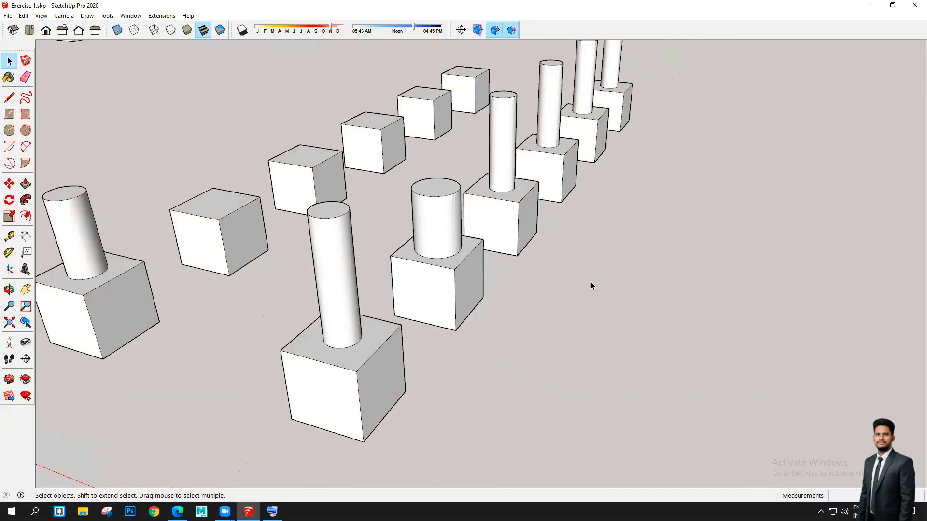
- Examine the rows of box-and-cylinder components, the tables and the other practice shapes along the red axis
scroll(426, 357, down, 6)
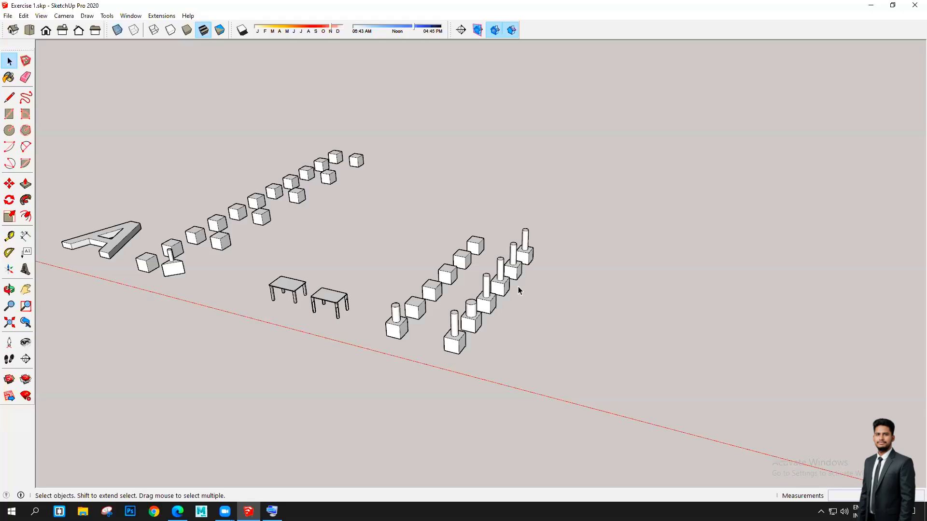
scroll(520, 286, down, 8)
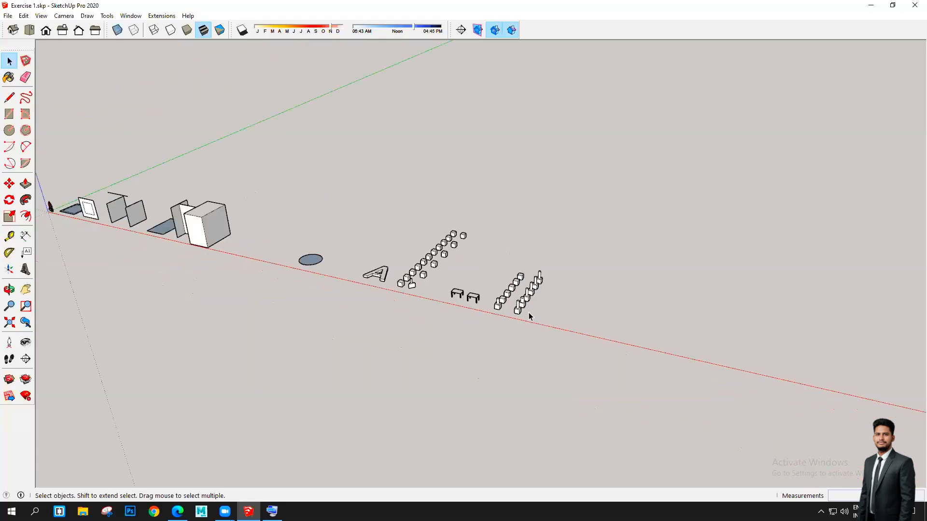
scroll(650, 294, up, 8)
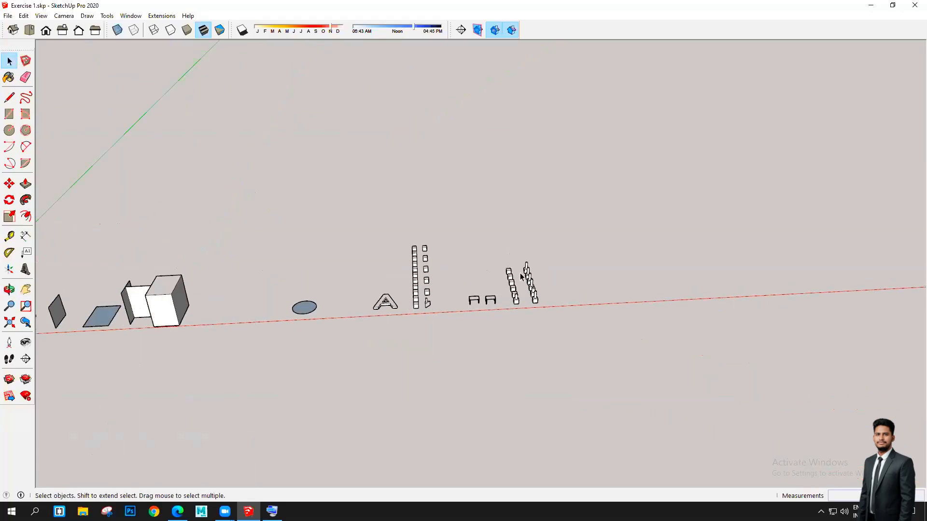
scroll(491, 274, up, 2)
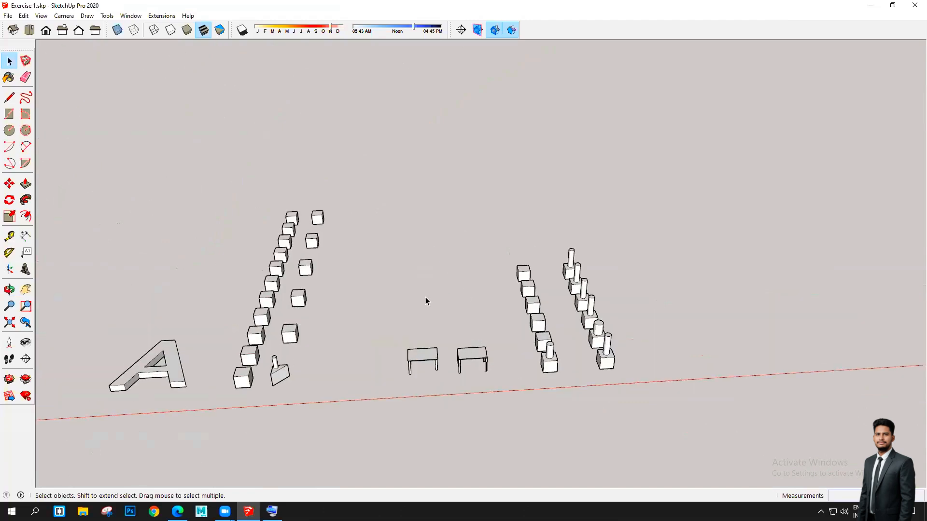
middle_drag(439, 304, 345, 305)
scroll(346, 305, down, 4)
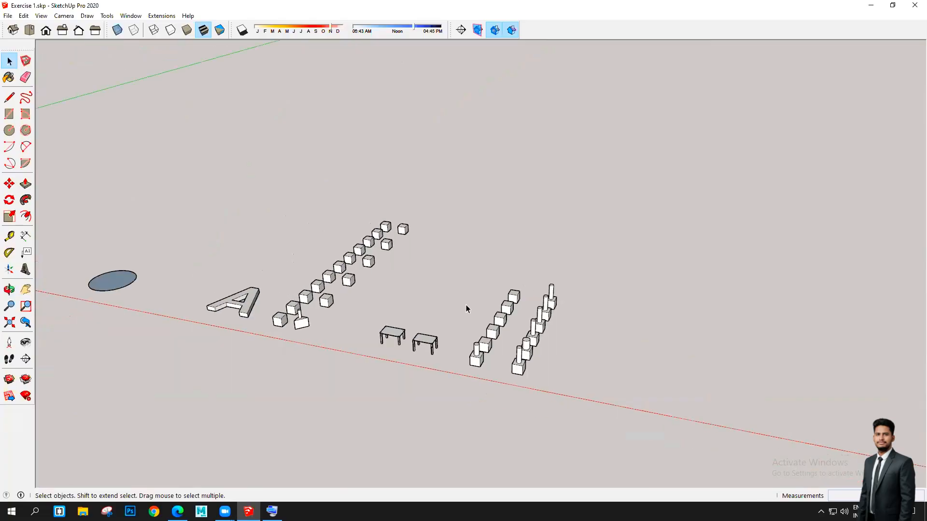
scroll(516, 306, up, 5)
scroll(539, 306, down, 5)
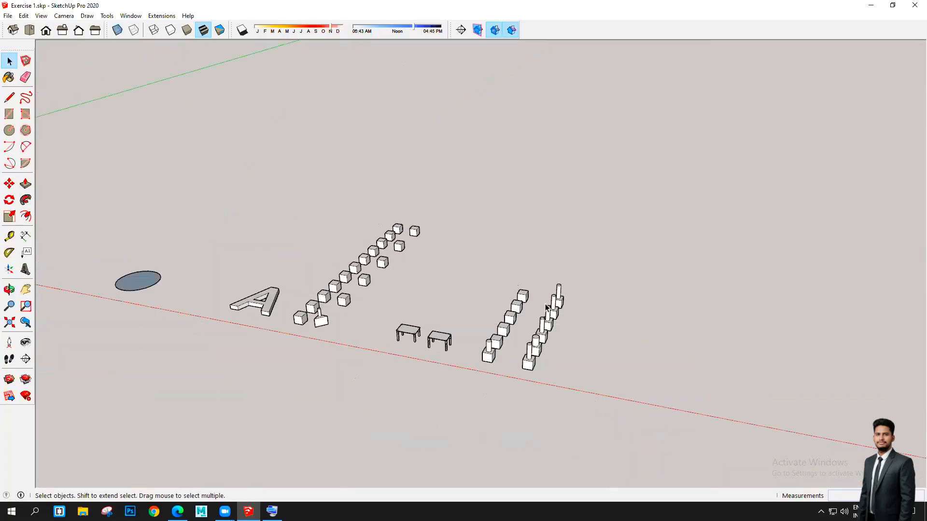
scroll(546, 313, up, 3)
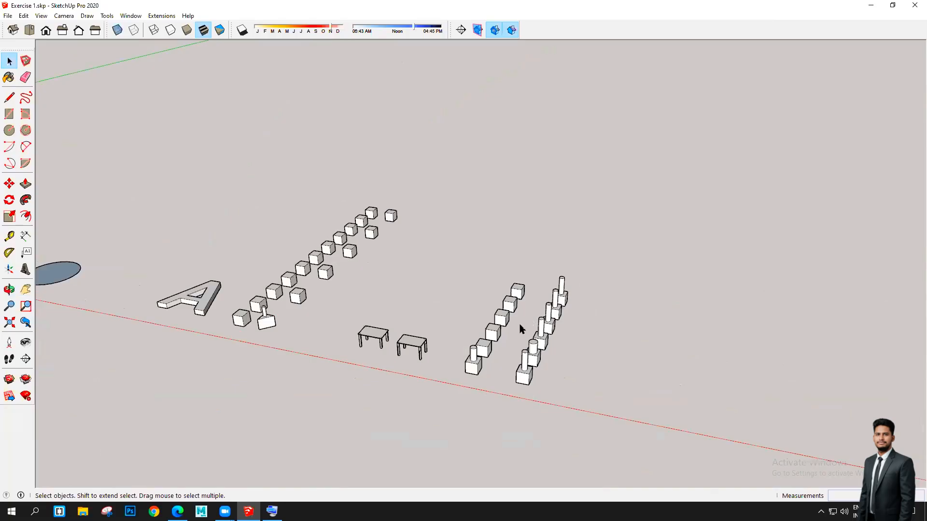
scroll(539, 313, down, 3)
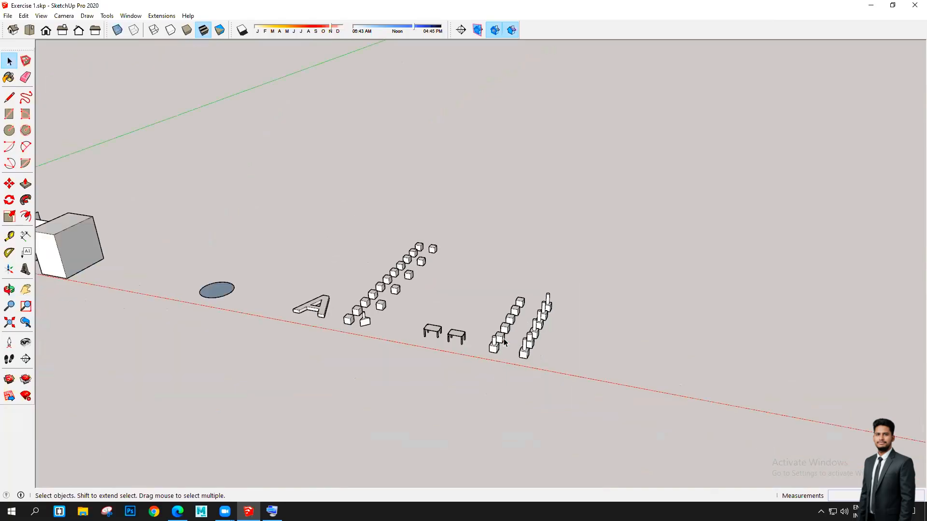
scroll(233, 310, up, 4)
middle_drag(318, 373, 349, 385)
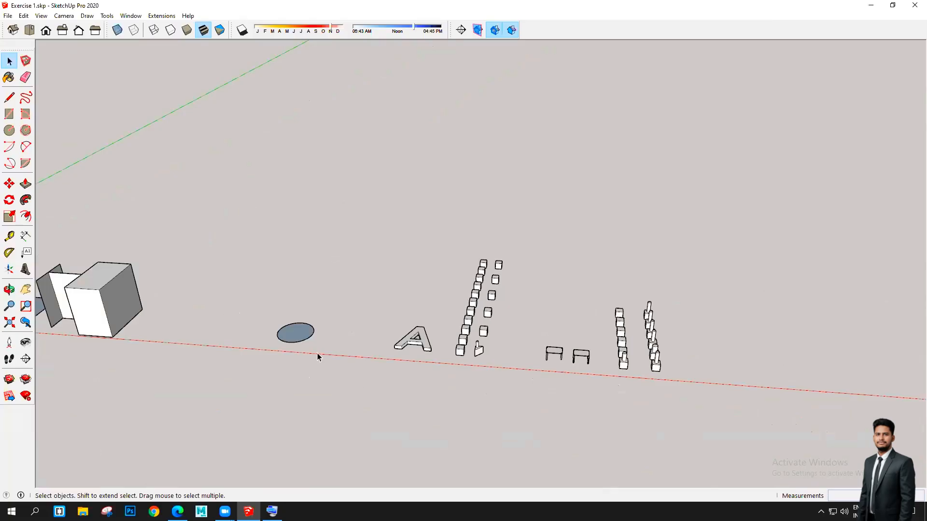
scroll(316, 354, down, 2)
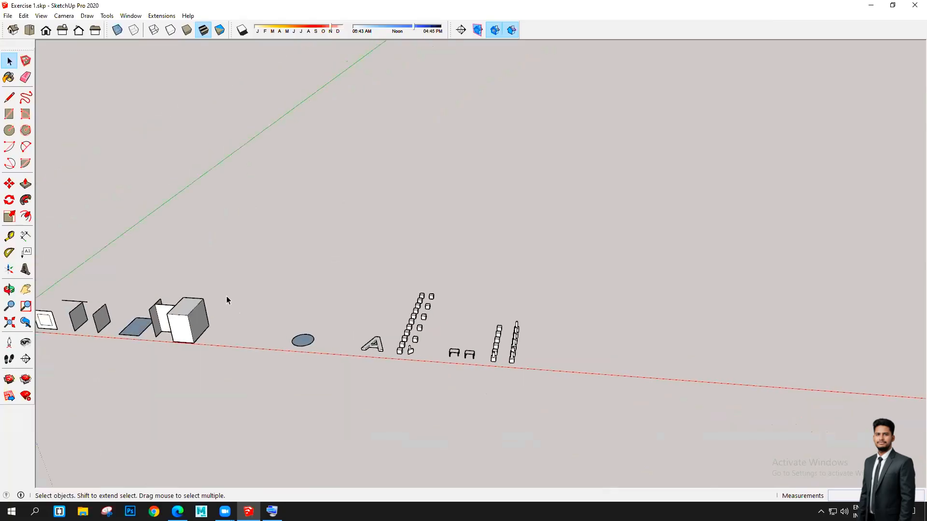
- Draw a 48 by 24 rectangle on the ground beside the cylinder row, near the red axis
click(9, 114)
scroll(425, 306, up, 4)
middle_drag(405, 314, 424, 372)
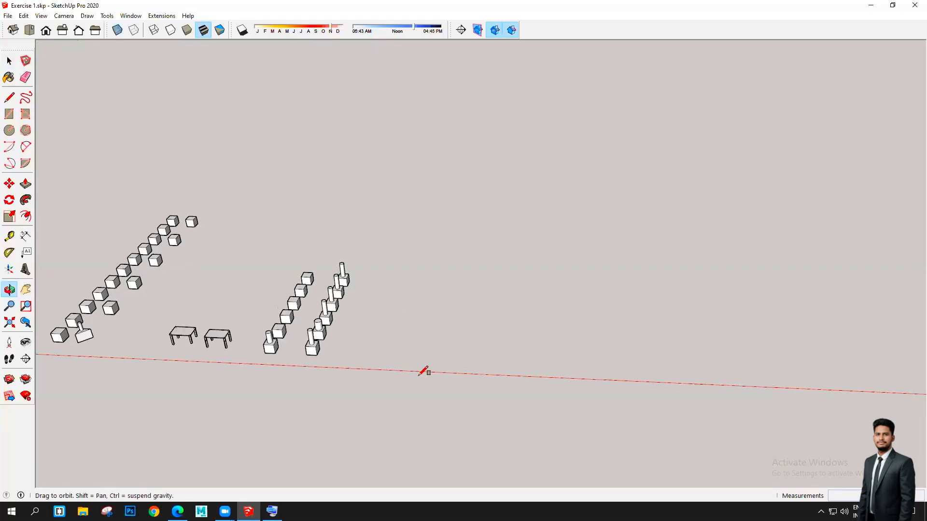
scroll(403, 370, up, 4)
click(376, 375)
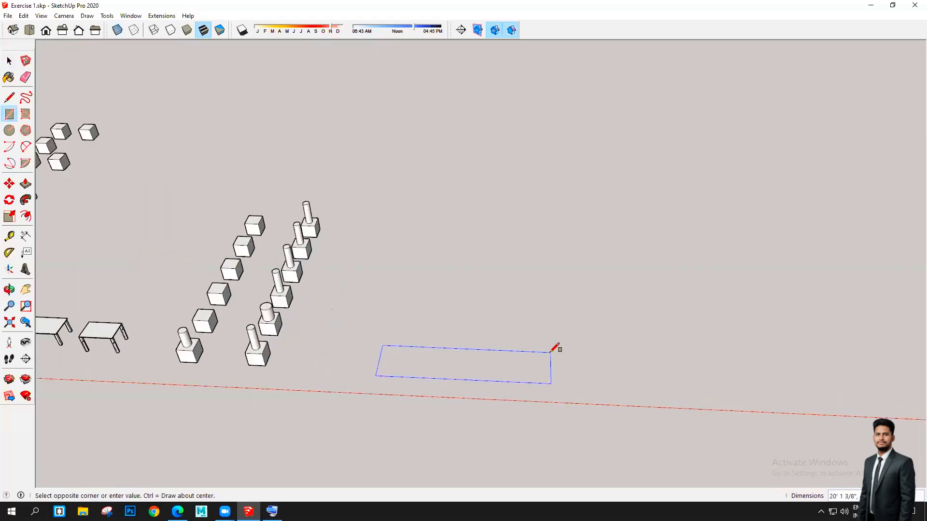
text(48,24)
key(Return)
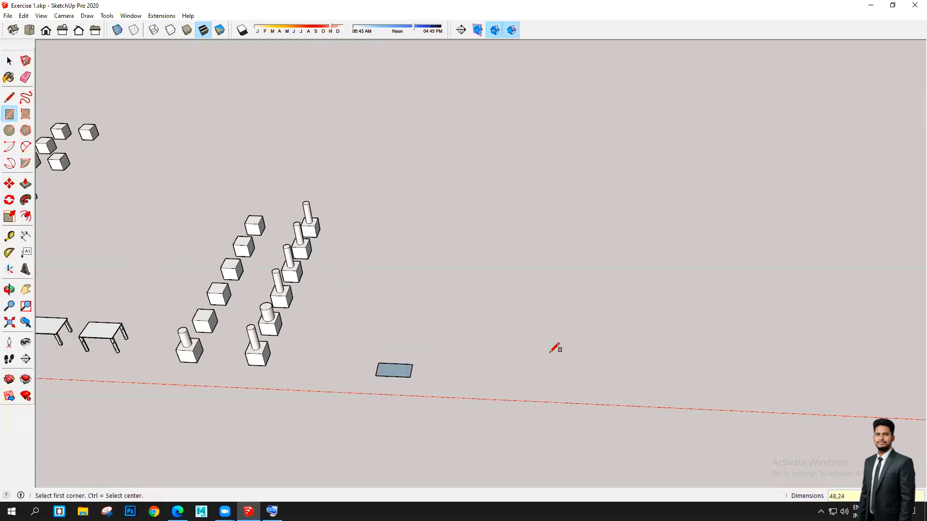
- Push/Pull the 48 by 24 rectangle up 1' into a flat box
key(p)
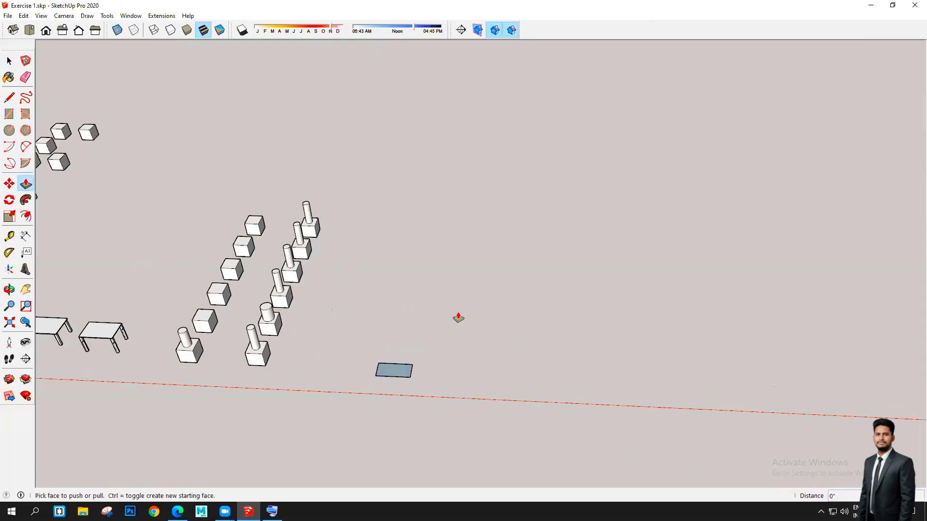
scroll(382, 382, up, 5)
click(386, 385)
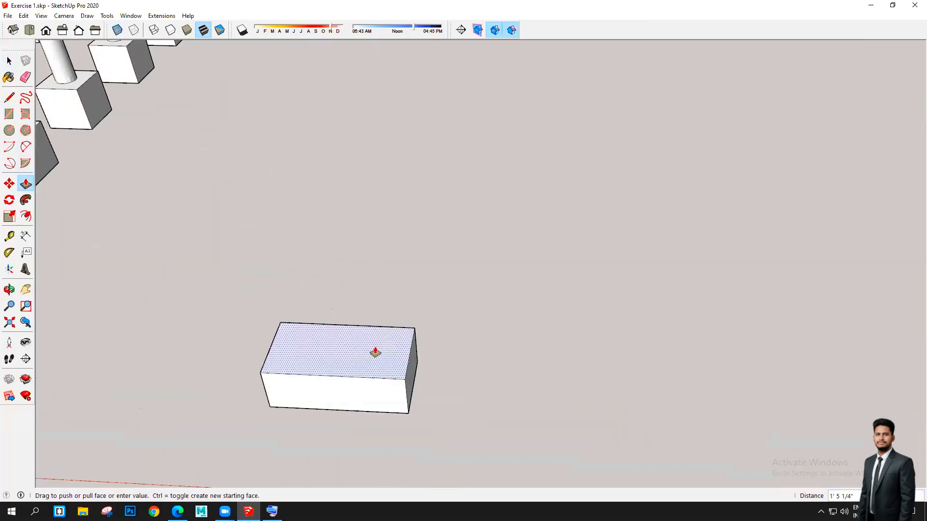
text(1')
key(Return)
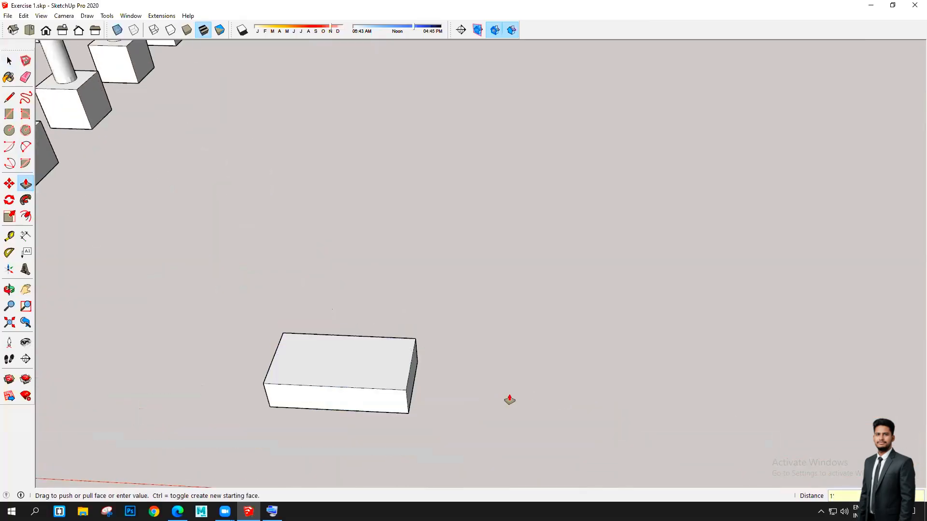
- Pull the box's short end face, the one away from the cylinder row, out by about 3' 6 3/4"
middle_drag(509, 400, 384, 357)
click(383, 362)
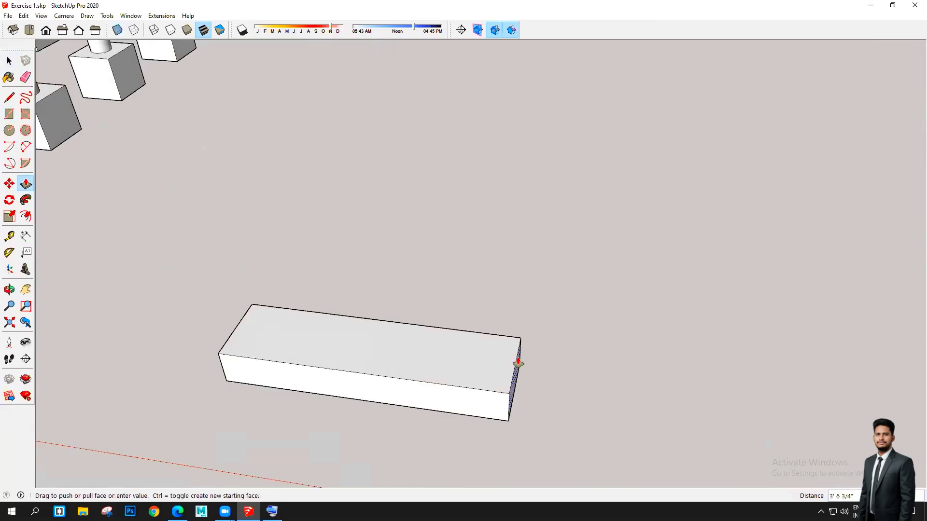
key(Escape)
key(space)
- Make the whole lengthened box, with all its faces and edges, into a group
scroll(459, 347, down, 2)
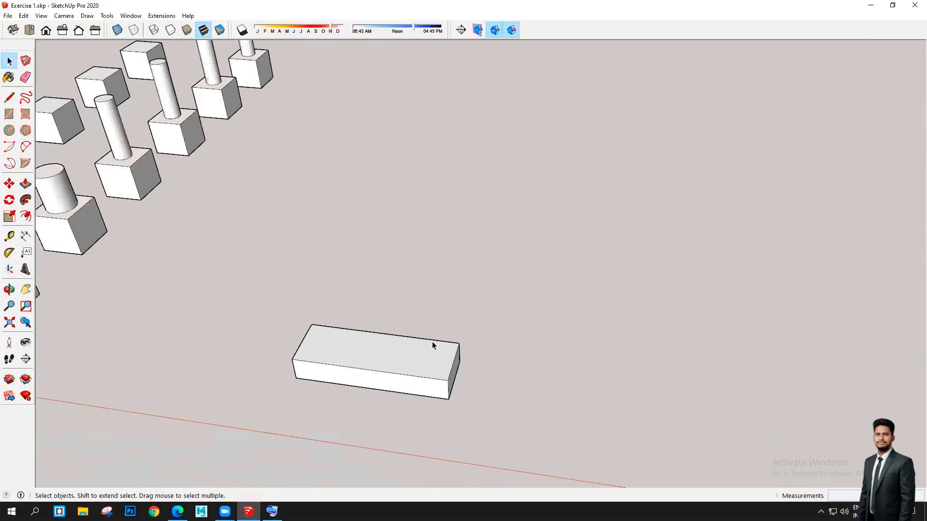
triple_click(427, 353)
right_click(427, 350)
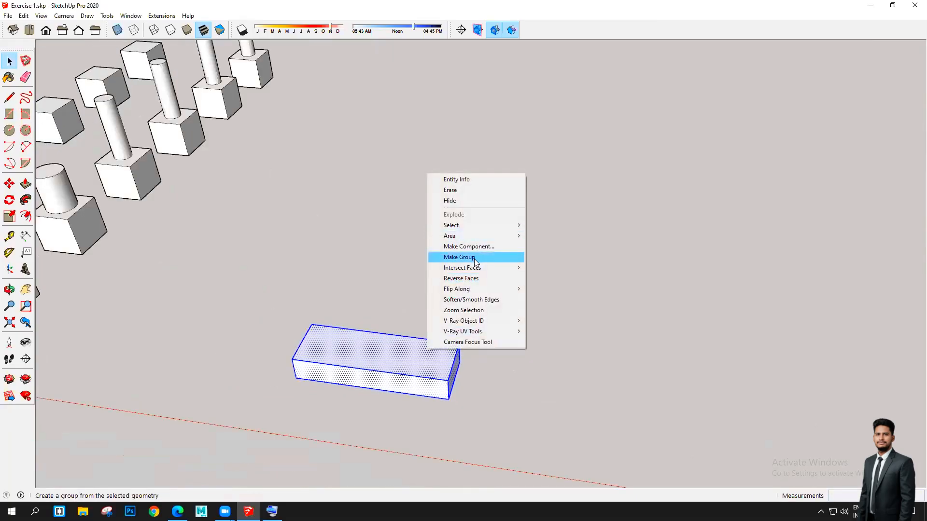
click(480, 256)
click(482, 290)
scroll(485, 389, down, 3)
scroll(396, 348, up, 4)
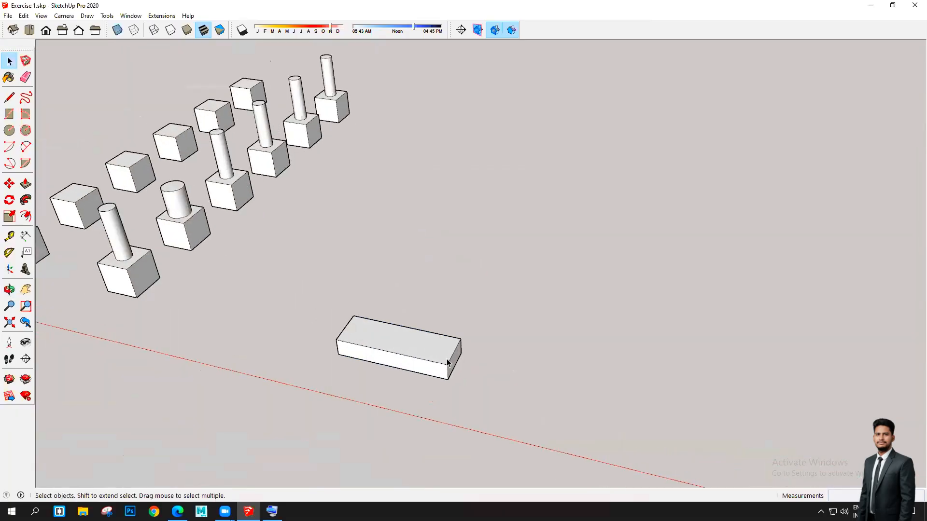
scroll(414, 383, down, 2)
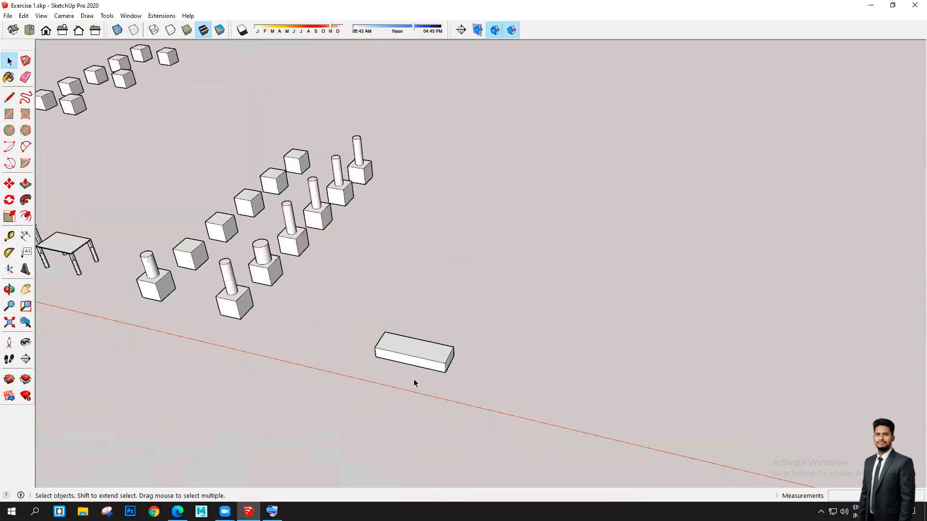
scroll(412, 380, up, 4)
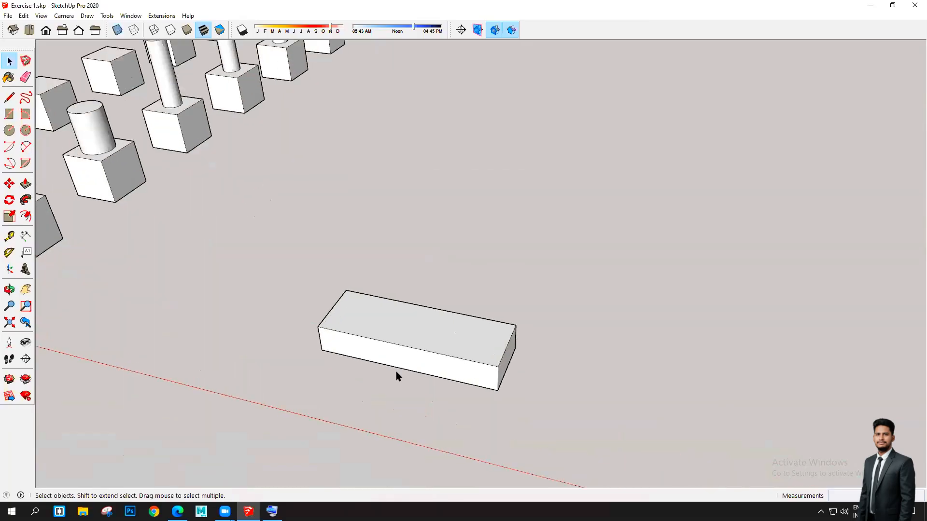
scroll(396, 374, down, 3)
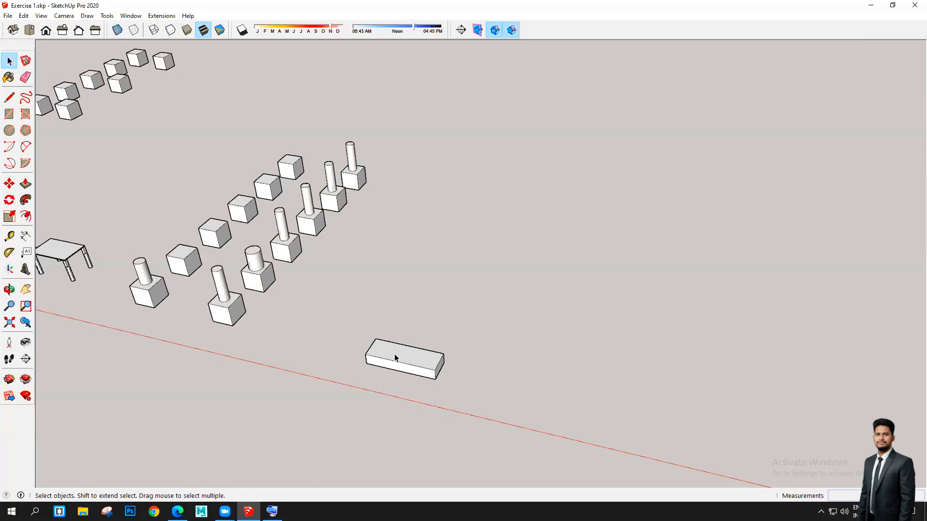
scroll(398, 377, down, 2)
scroll(398, 379, up, 5)
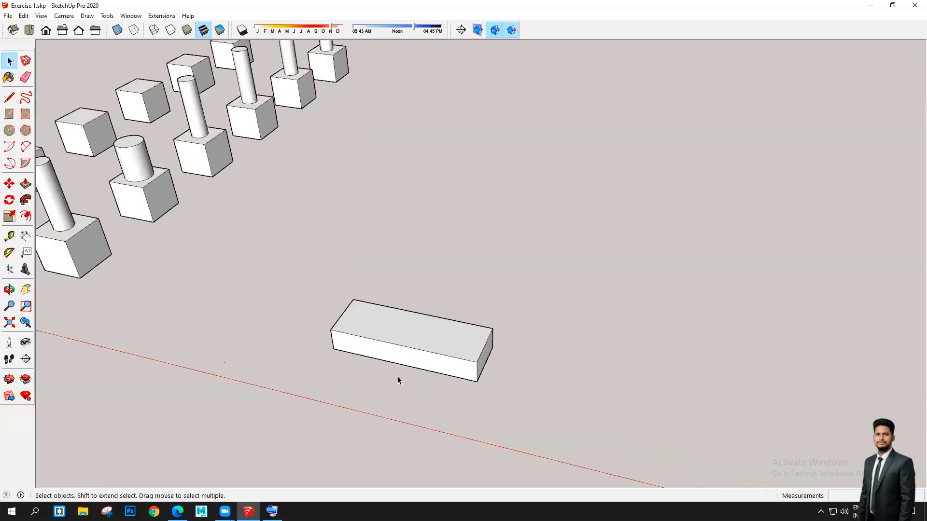
scroll(397, 377, down, 1)
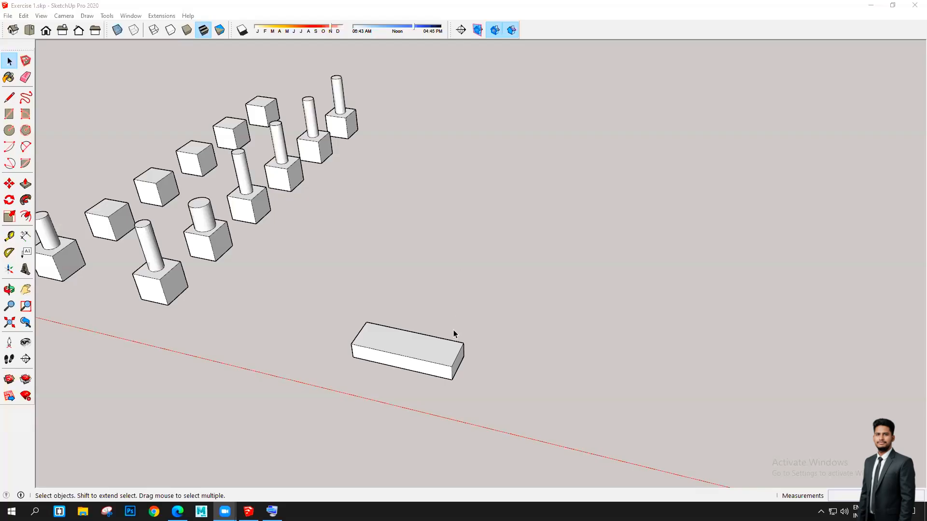
middle_drag(398, 369, 426, 296)
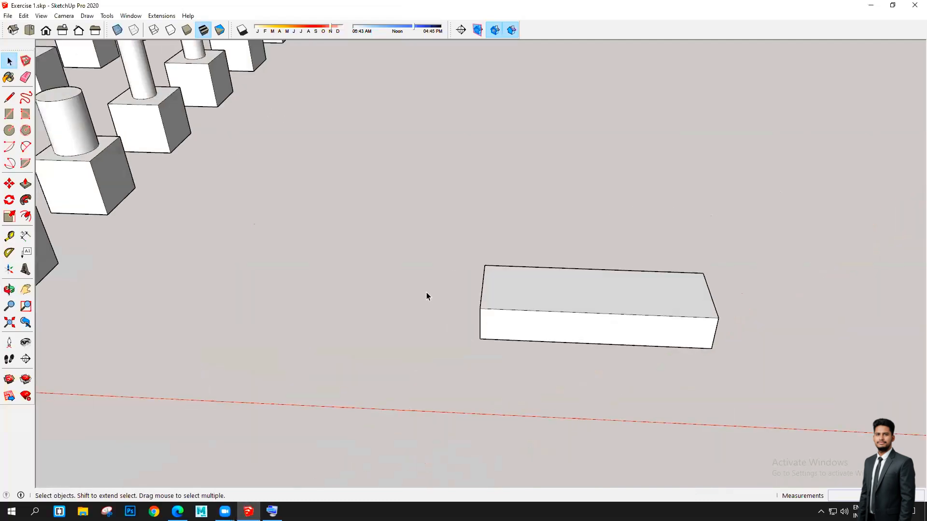
scroll(444, 312, down, 3)
click(490, 317)
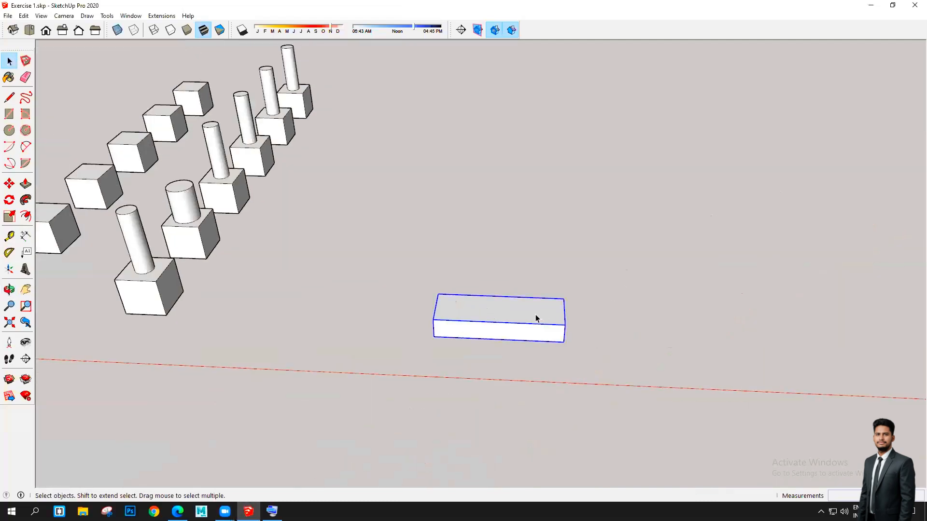
click(399, 329)
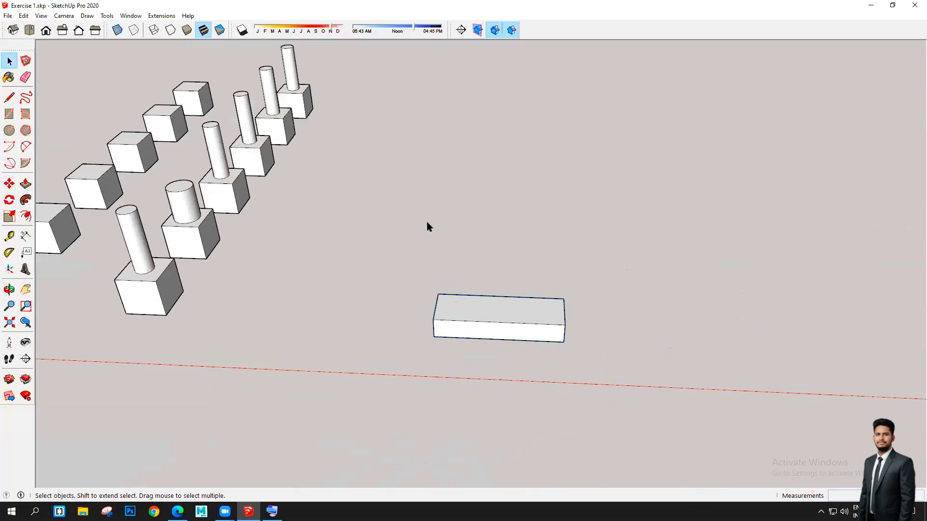
middle_drag(460, 280, 449, 251)
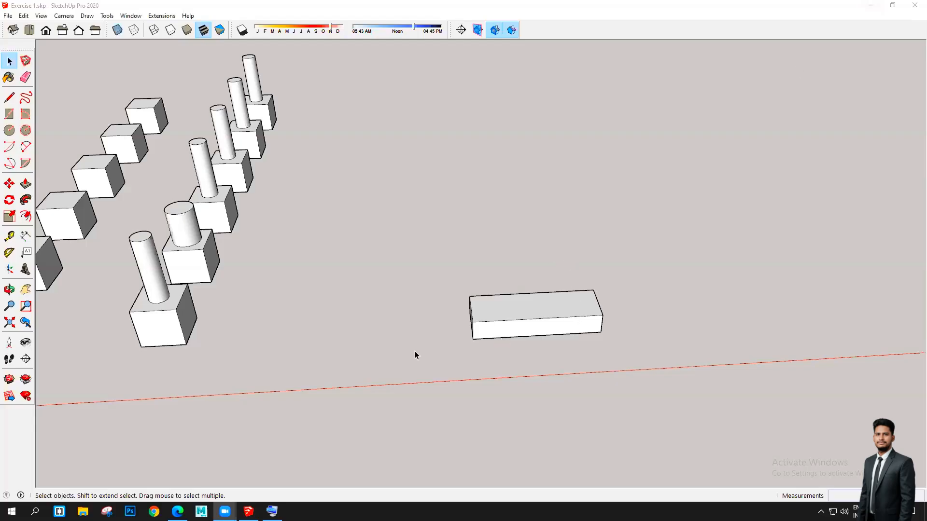
mouse_move(414, 354)
middle_down()
mouse_move(350, 352)
mouse_move(420, 368)
middle_up()
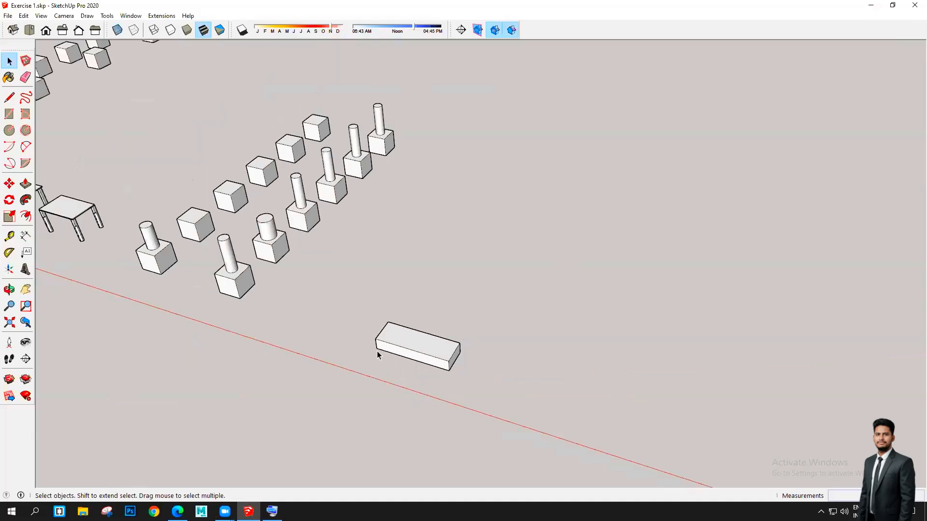
scroll(463, 378, down, 3)
scroll(451, 364, up, 3)
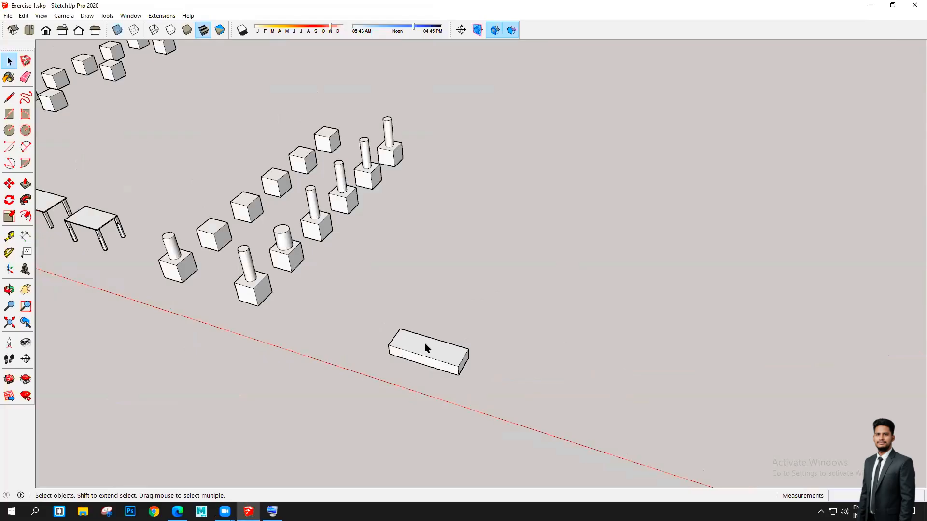
- Rotate the grouped box 90 degrees in the ground plane about its lower front corner, aligning its length with the green axis
click(427, 347)
middle_drag(484, 379, 240, 340)
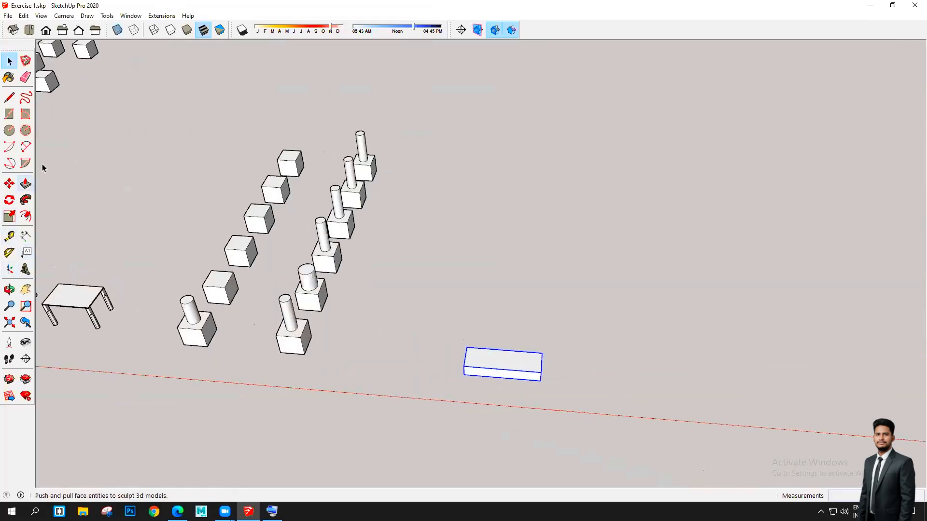
click(8, 201)
scroll(594, 413, up, 3)
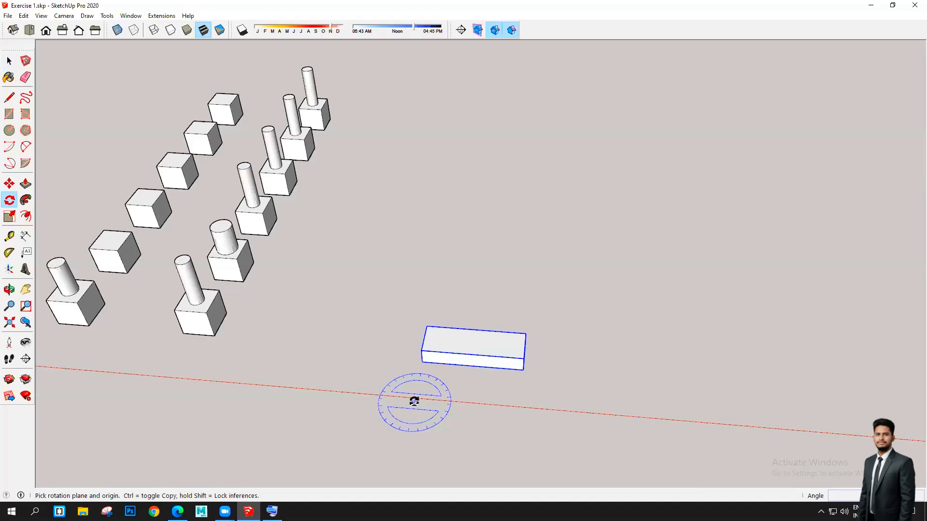
scroll(420, 392, down, 4)
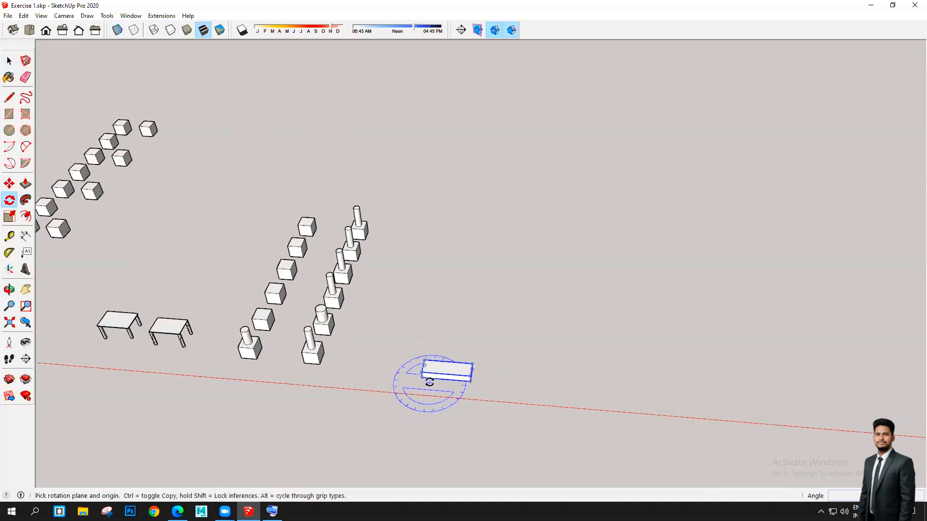
scroll(440, 391, down, 5)
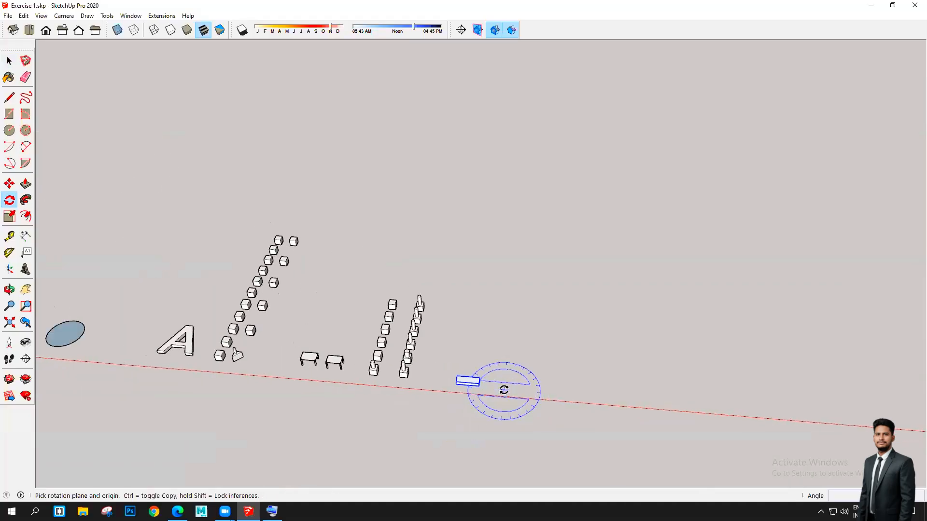
scroll(490, 389, up, 8)
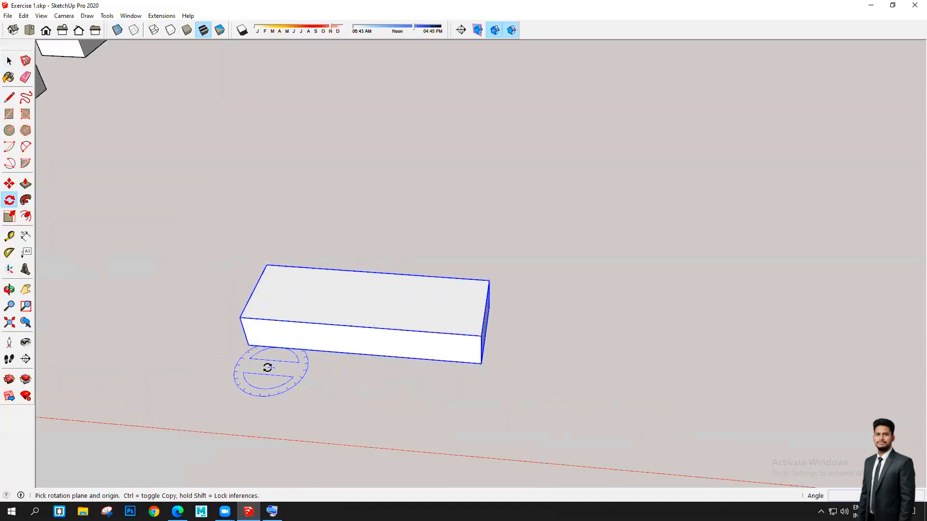
scroll(248, 358, down, 2)
scroll(352, 381, up, 3)
scroll(339, 414, down, 5)
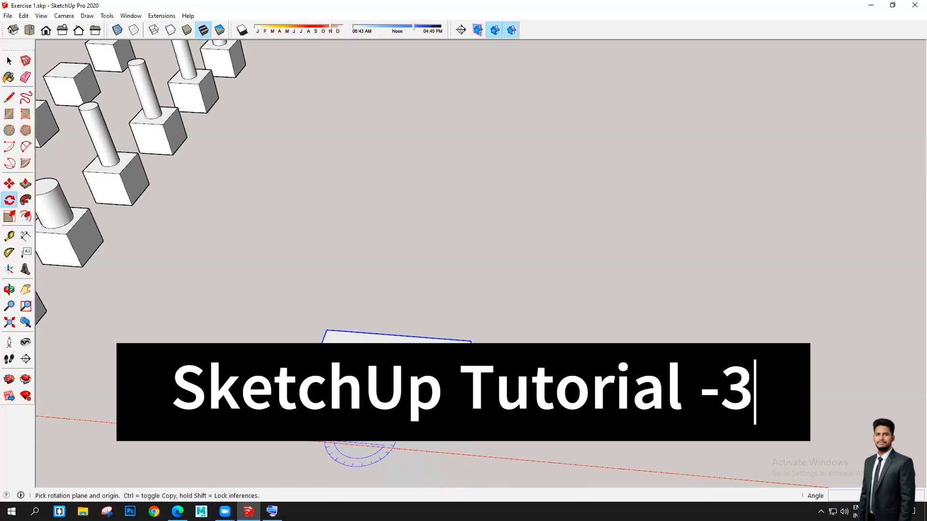
scroll(338, 417, up, 2)
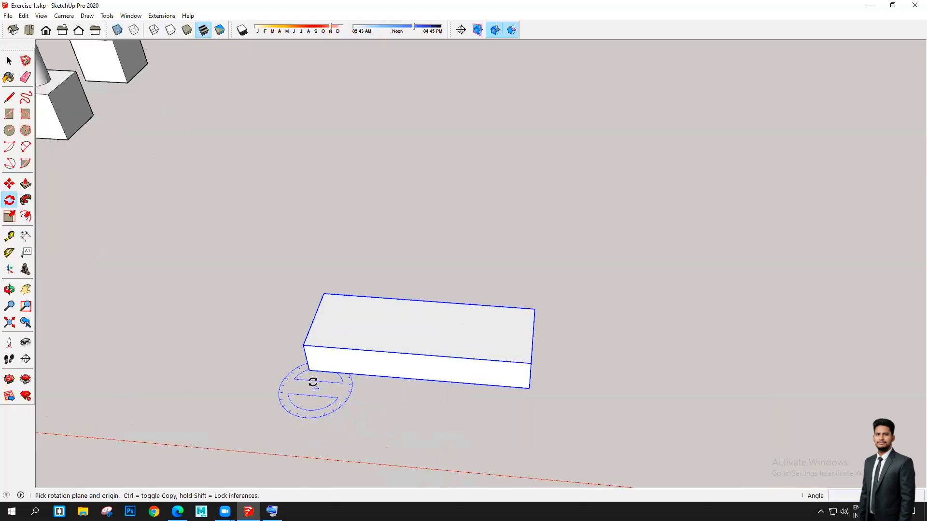
click(310, 371)
scroll(310, 369, down, 3)
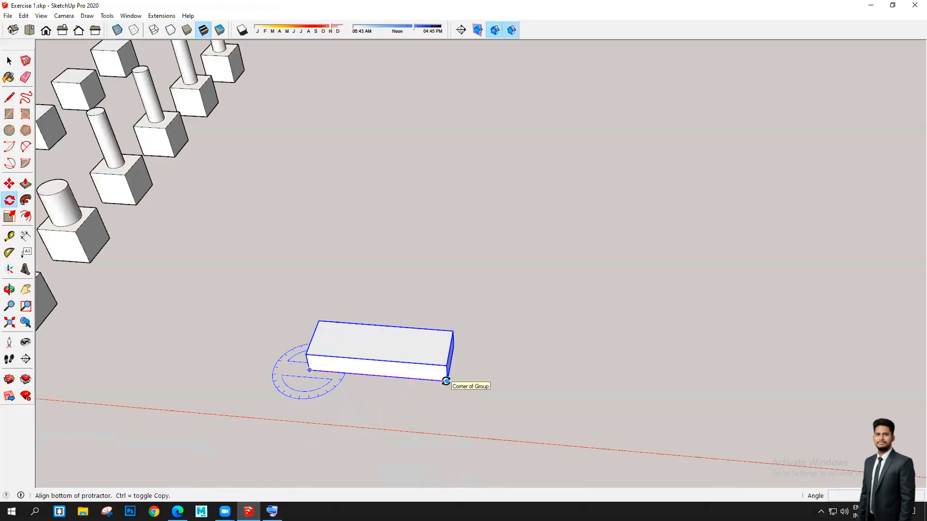
click(446, 381)
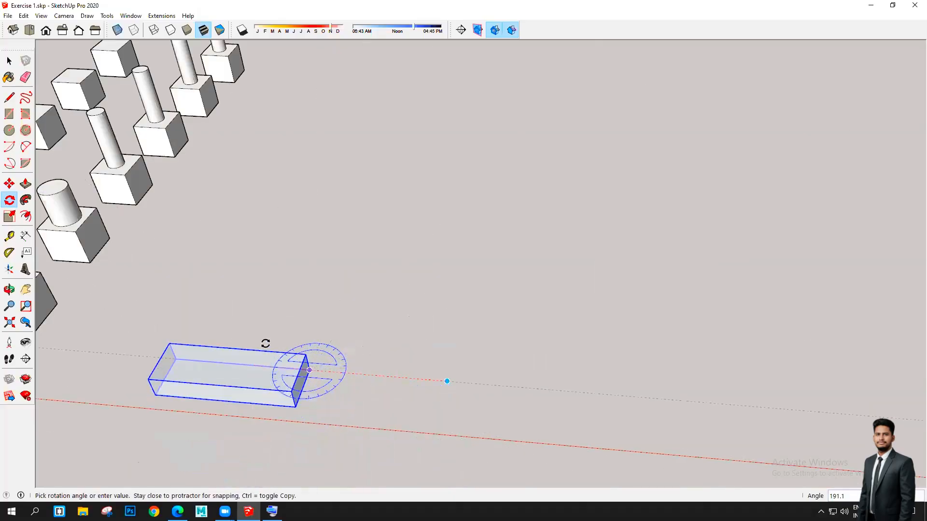
scroll(434, 370, down, 2)
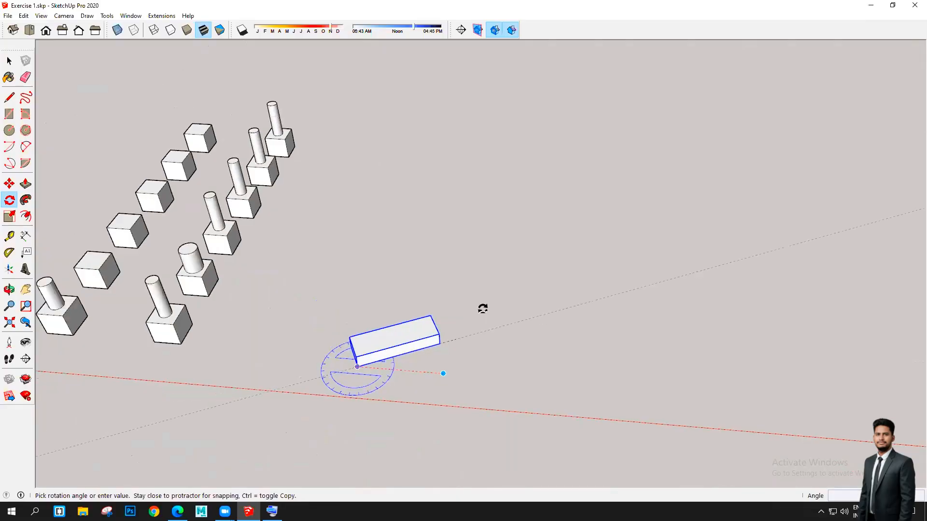
scroll(482, 311, down, 6)
scroll(467, 408, down, 2)
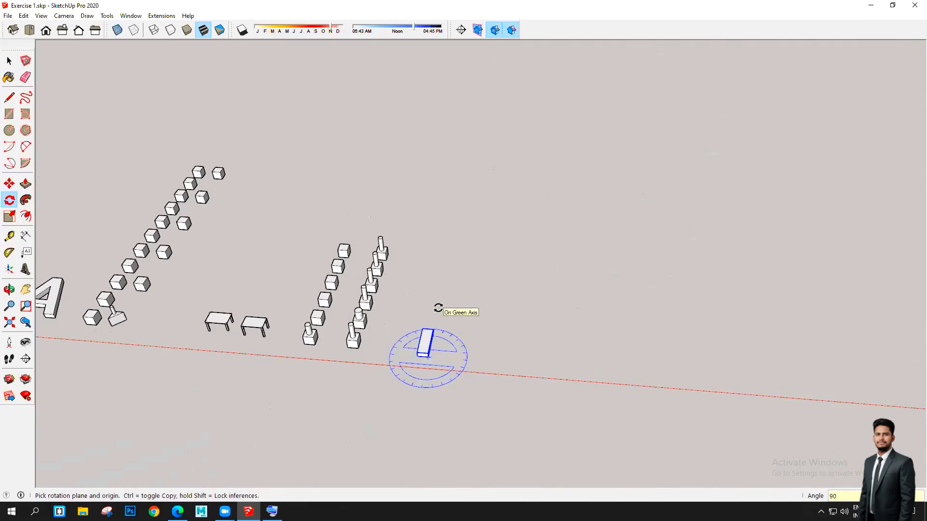
click(438, 308)
scroll(436, 378, up, 5)
scroll(390, 320, up, 3)
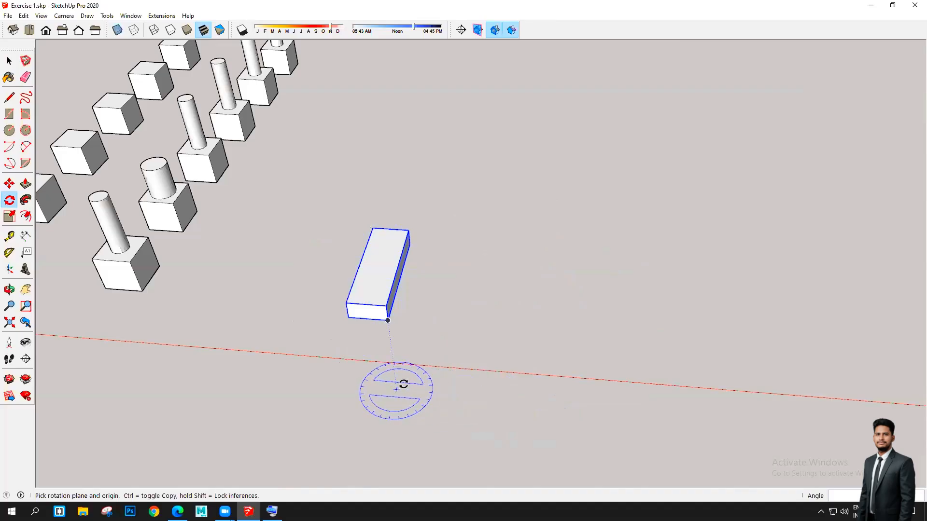
key(space)
- Copy the rotated box twice along the red axis, placing the copies about 12' and 11' 5 1/2" apart
click(9, 183)
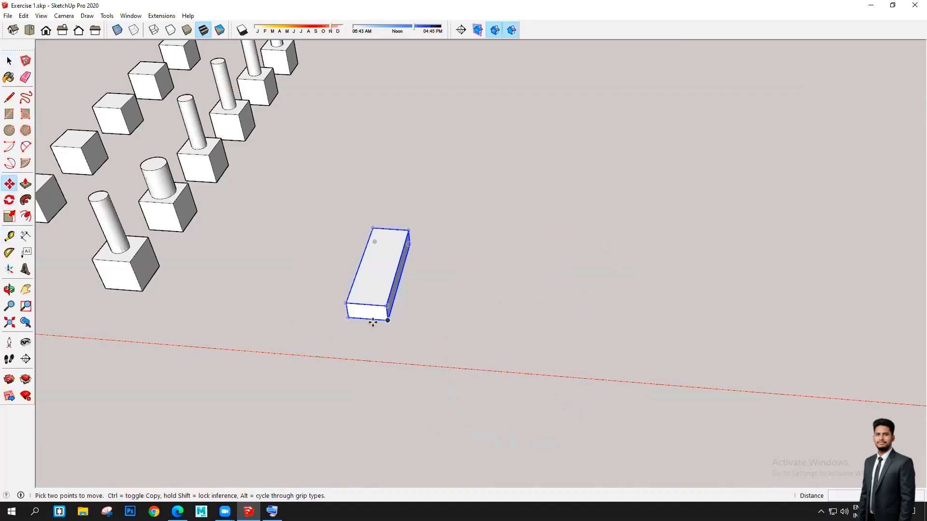
key(ctrl)
click(347, 316)
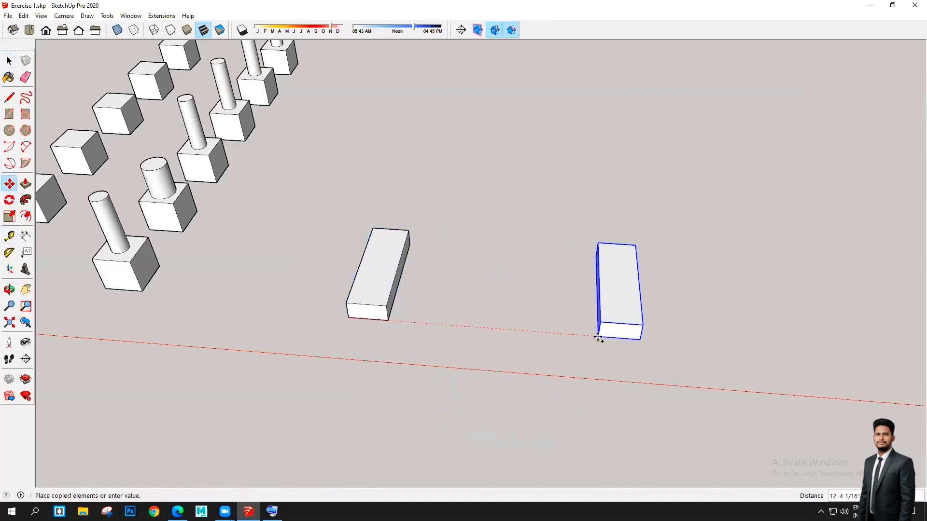
click(588, 335)
key(ctrl)
click(588, 335)
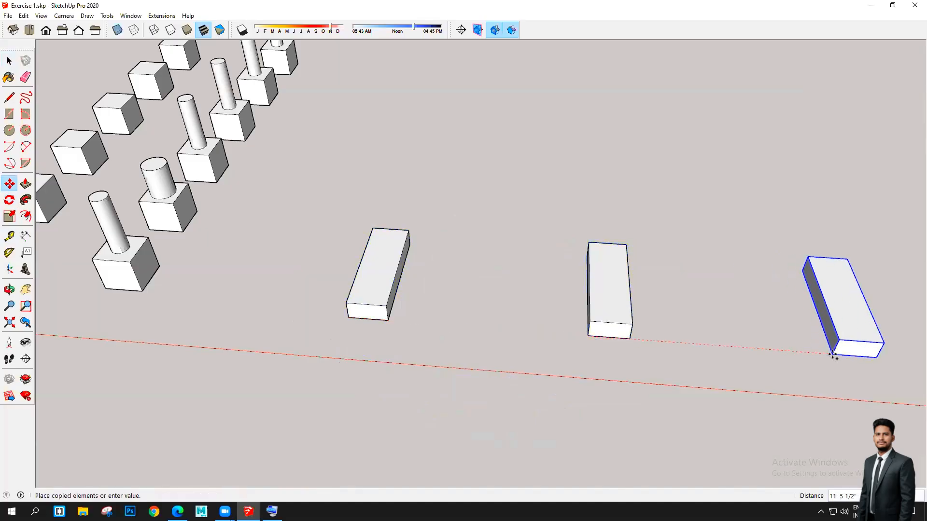
click(832, 356)
key(space)
click(447, 354)
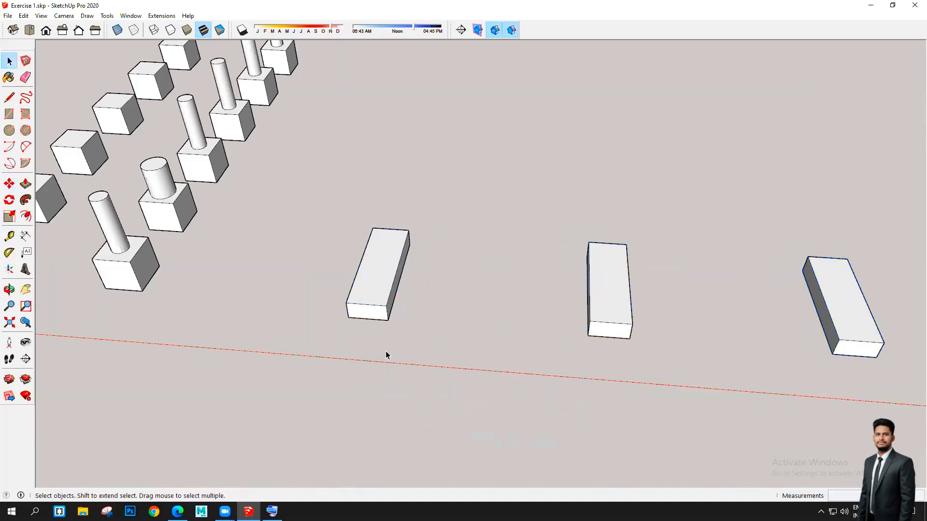
- Copy the box nearest the cylinder row about 7' along the red axis toward the cylinders
click(367, 301)
click(9, 183)
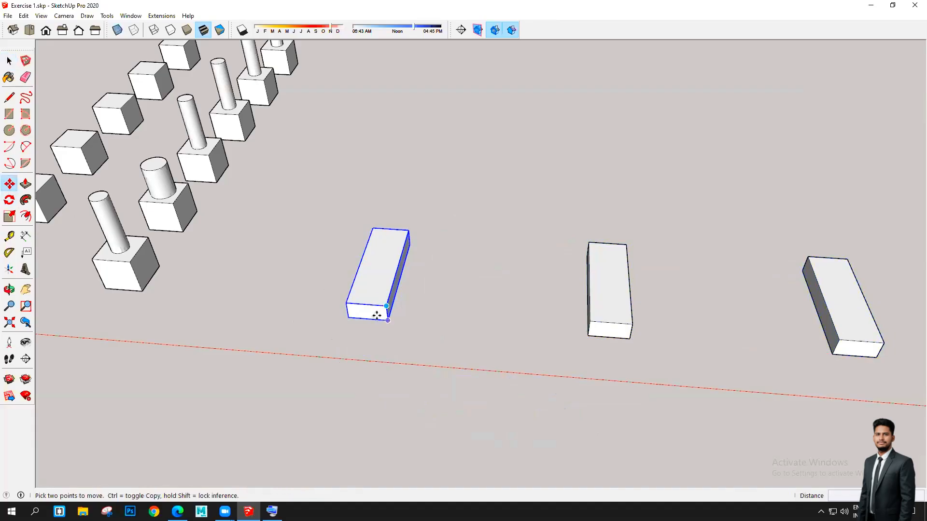
key(ctrl)
click(348, 318)
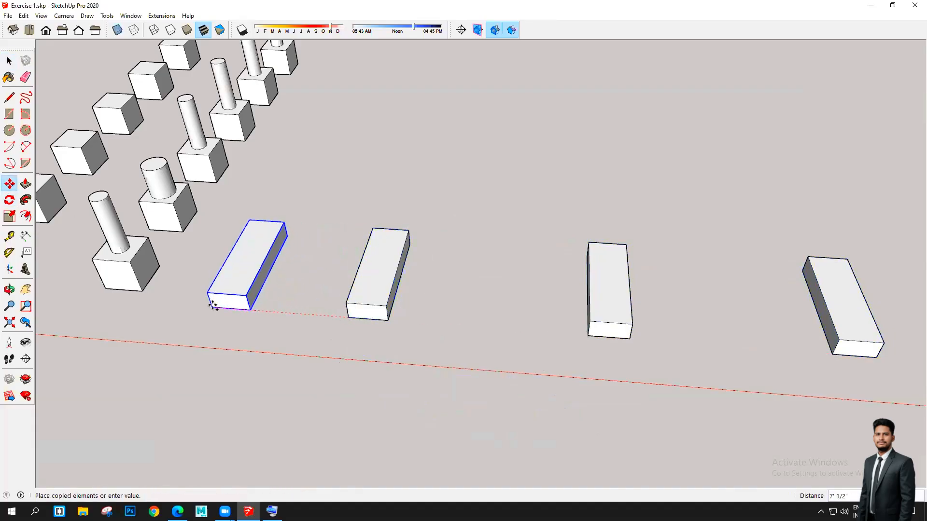
click(208, 308)
key(space)
- Rotate the second box from the cylinder row 90 degrees in the ground plane about its lower front corner, aligning its length with the red axis
scroll(382, 357, down, 3)
scroll(309, 297, up, 2)
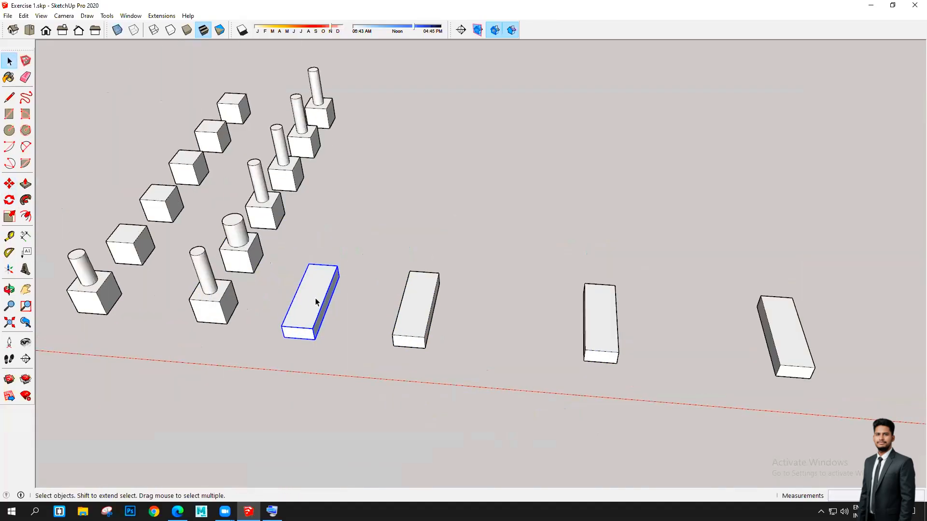
scroll(430, 300, up, 2)
scroll(430, 299, up, 1)
click(408, 340)
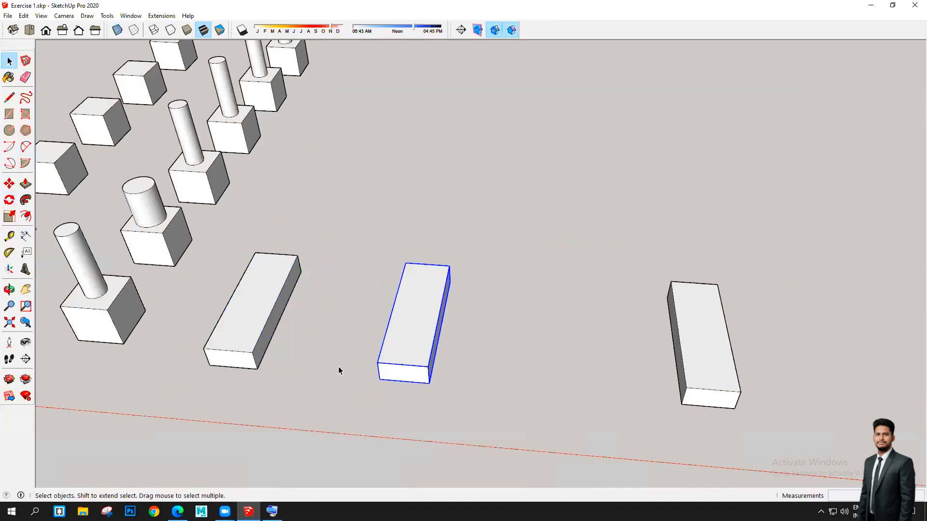
key(q)
scroll(339, 379, down, 1)
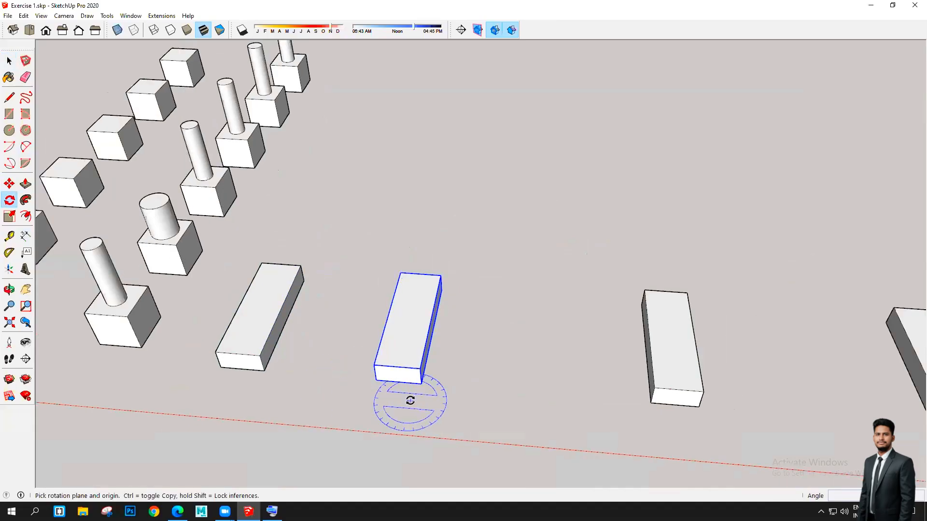
scroll(414, 393, up, 2)
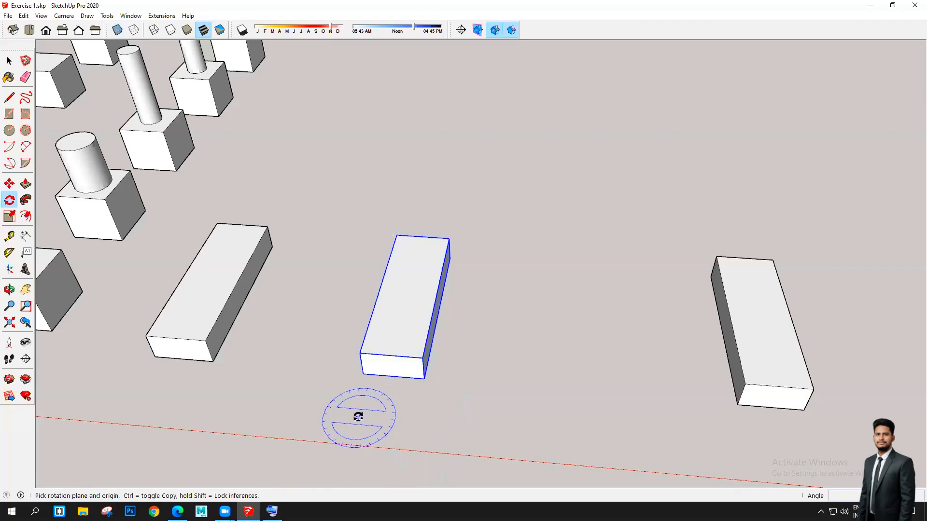
scroll(384, 416, down, 2)
scroll(384, 416, down, 1)
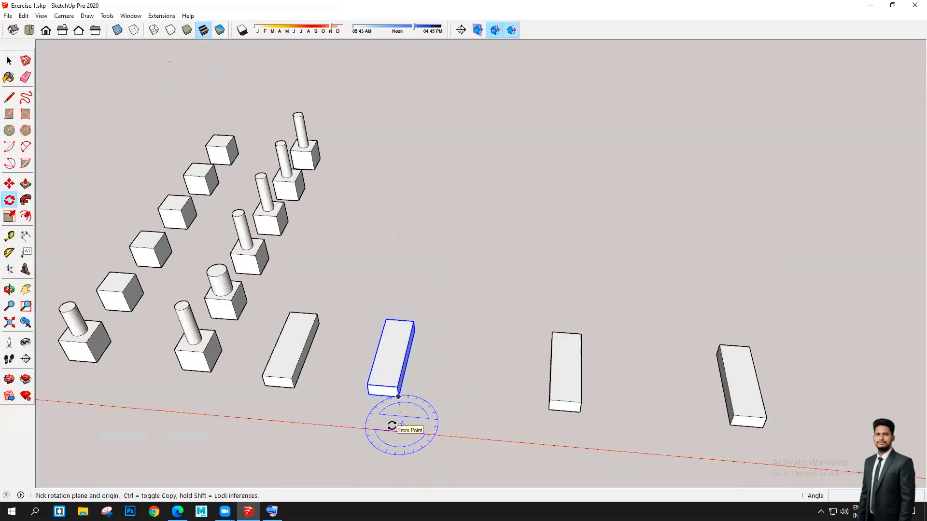
scroll(401, 415, up, 3)
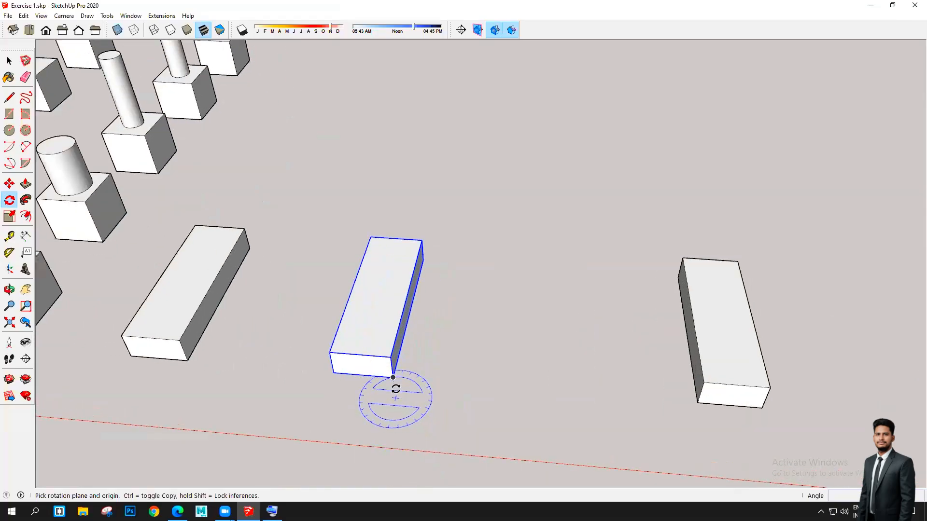
click(393, 380)
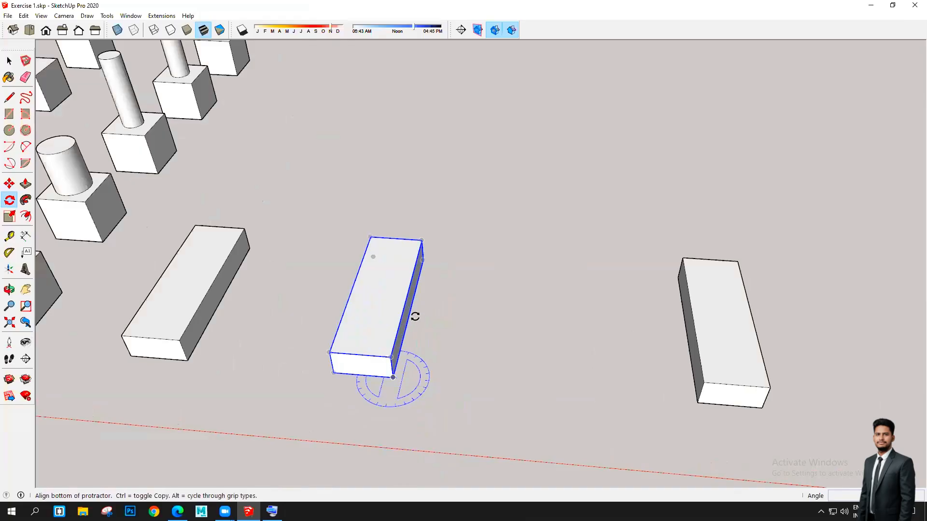
click(423, 263)
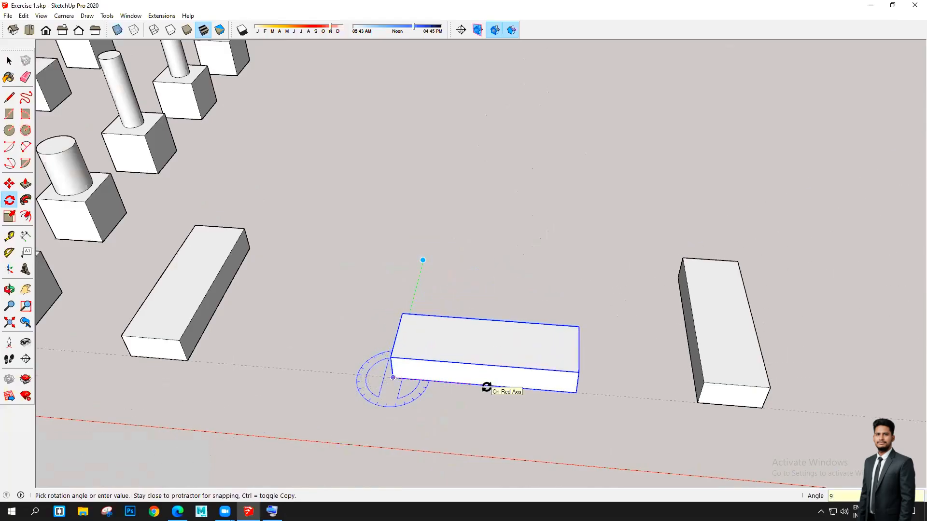
click(486, 387)
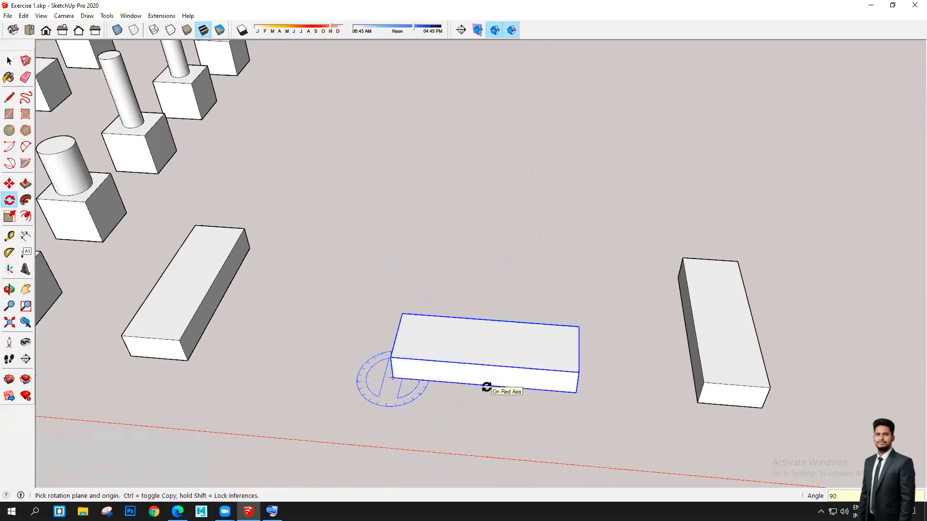
- Examine the rotated box and its neighbours from several angles in relation to the model's red, green and blue axes
scroll(401, 385, down, 3)
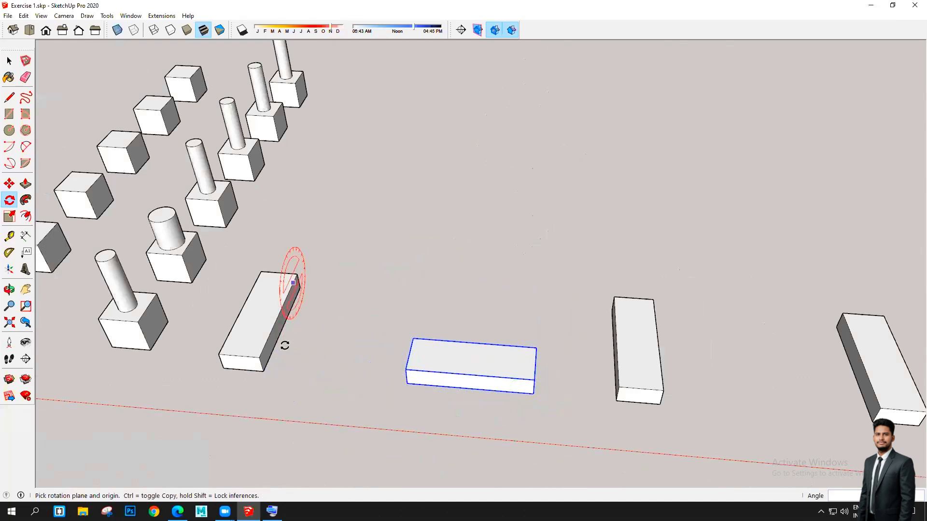
scroll(193, 358, down, 4)
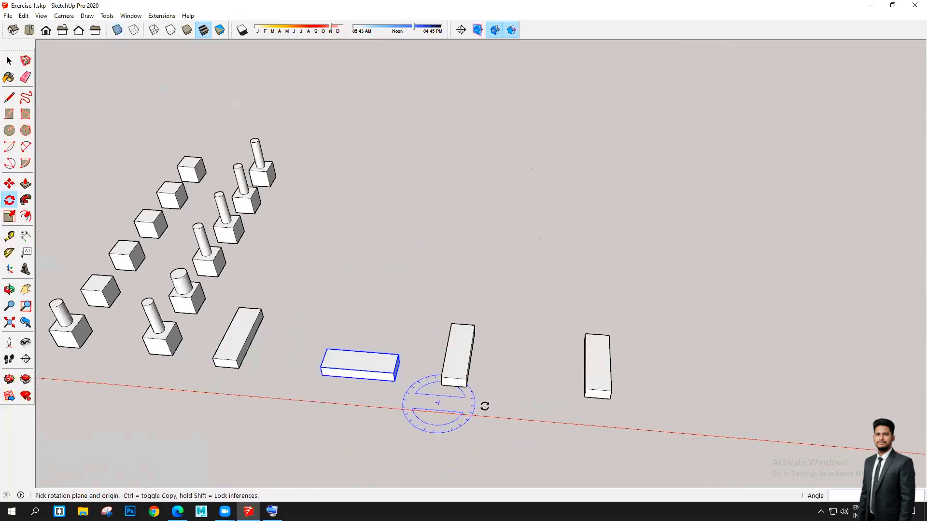
scroll(494, 363, up, 2)
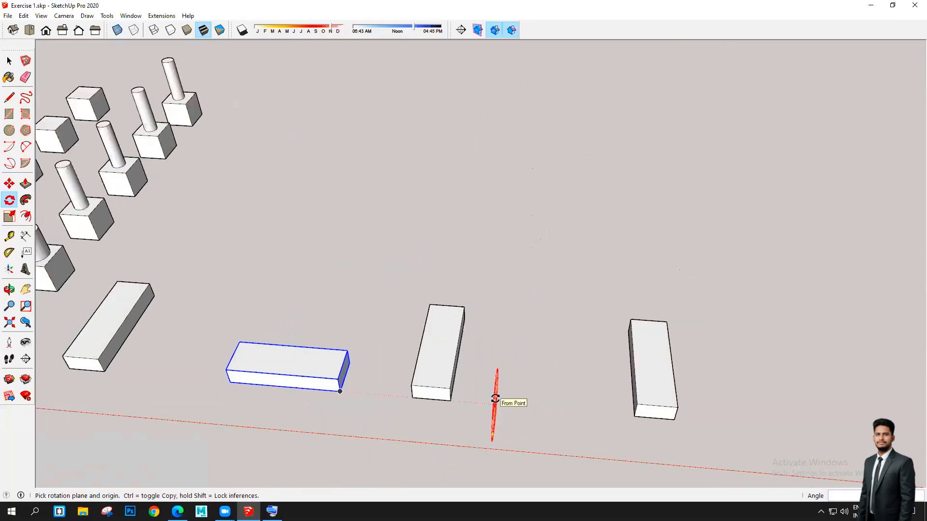
scroll(477, 377, up, 2)
middle_drag(490, 423, 302, 368)
scroll(428, 360, down, 6)
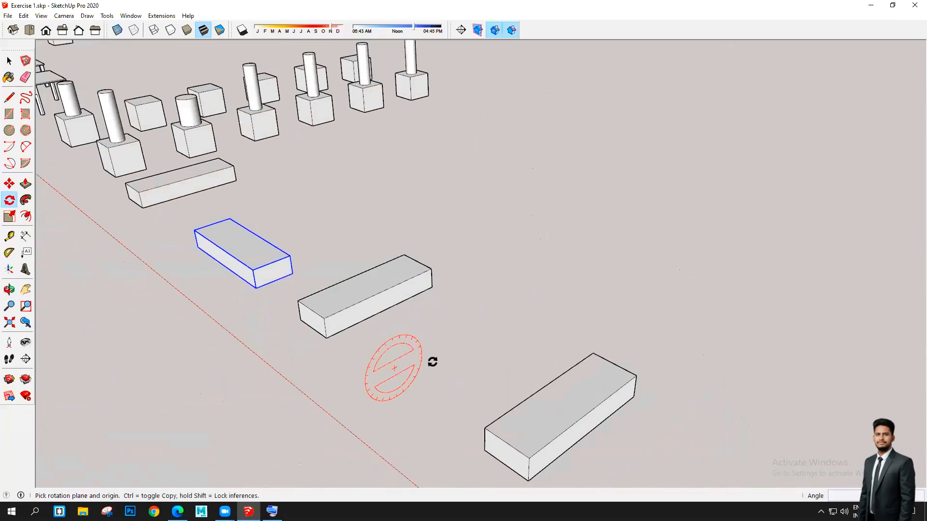
scroll(372, 345, down, 10)
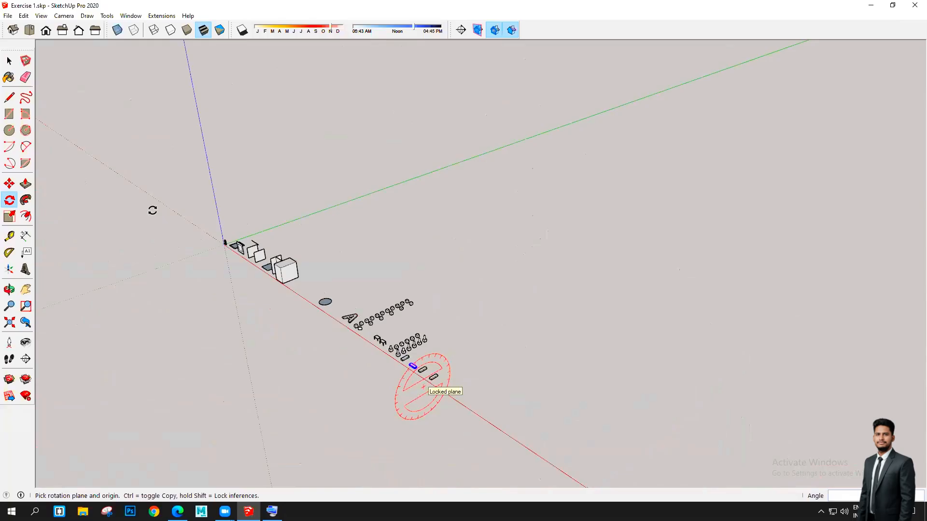
scroll(513, 425, up, 5)
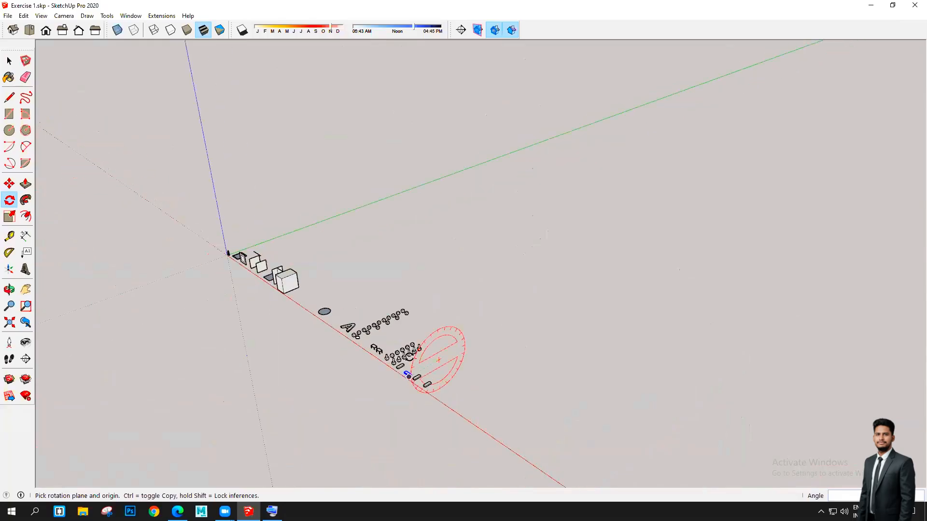
scroll(416, 405, up, 8)
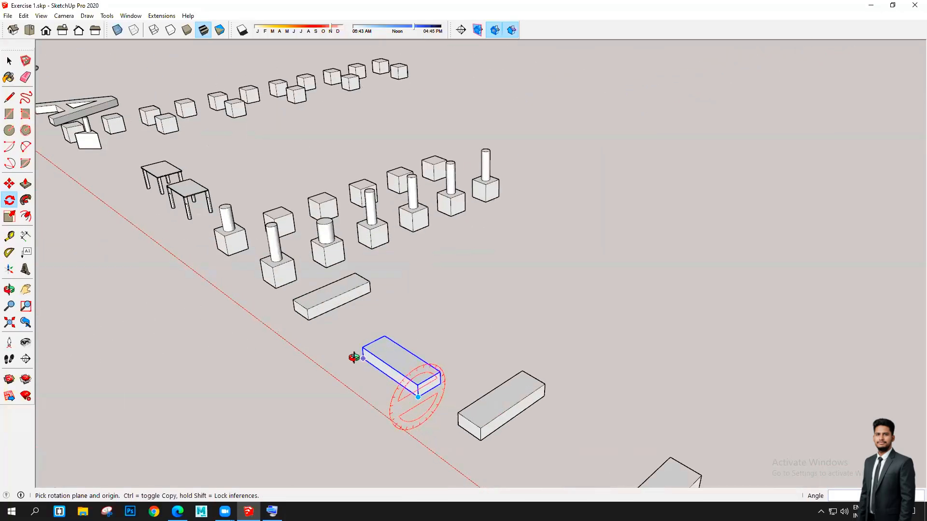
middle_drag(318, 352, 190, 259)
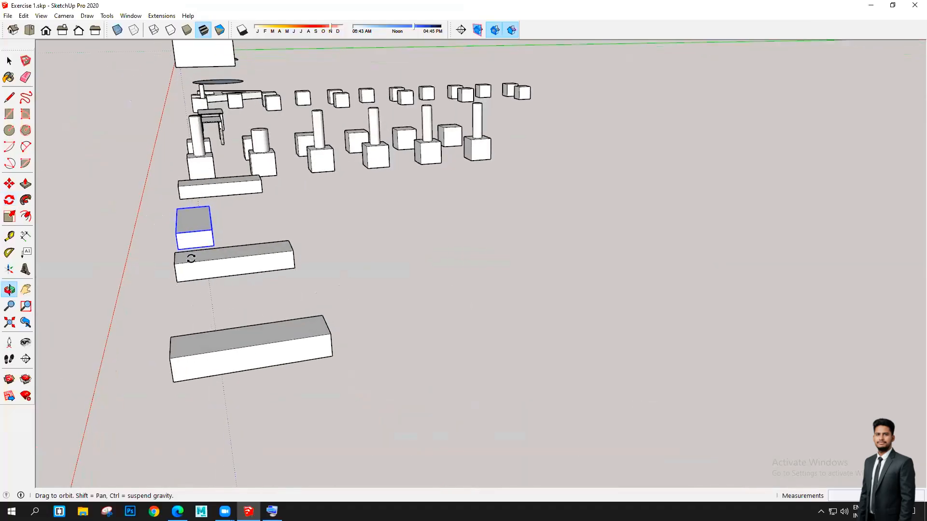
scroll(215, 267, up, 6)
scroll(292, 272, up, 3)
middle_drag(296, 356, 401, 296)
scroll(310, 282, down, 6)
scroll(293, 285, down, 2)
scroll(294, 290, up, 2)
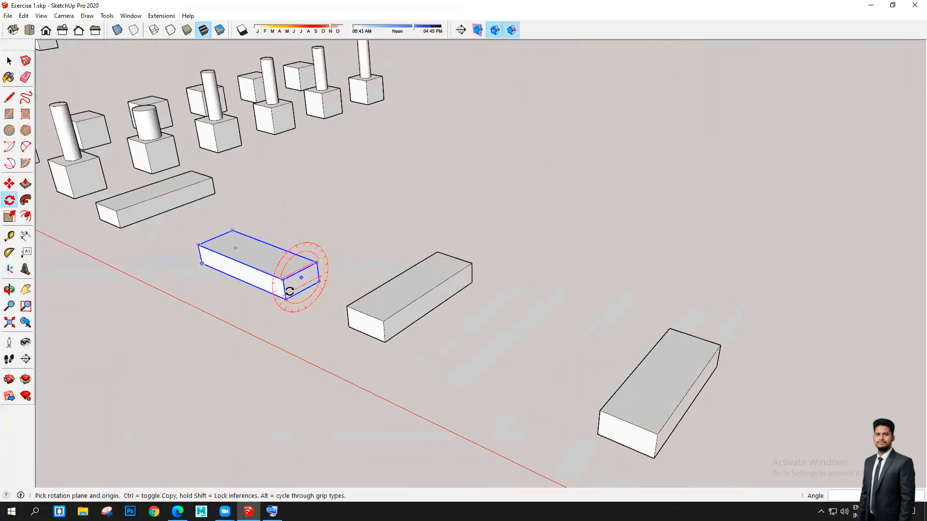
- Rotate the box lying along the red axis 90 degrees around that axis about its lower end corner, standing it on its long side
scroll(293, 280, up, 5)
scroll(302, 315, down, 2)
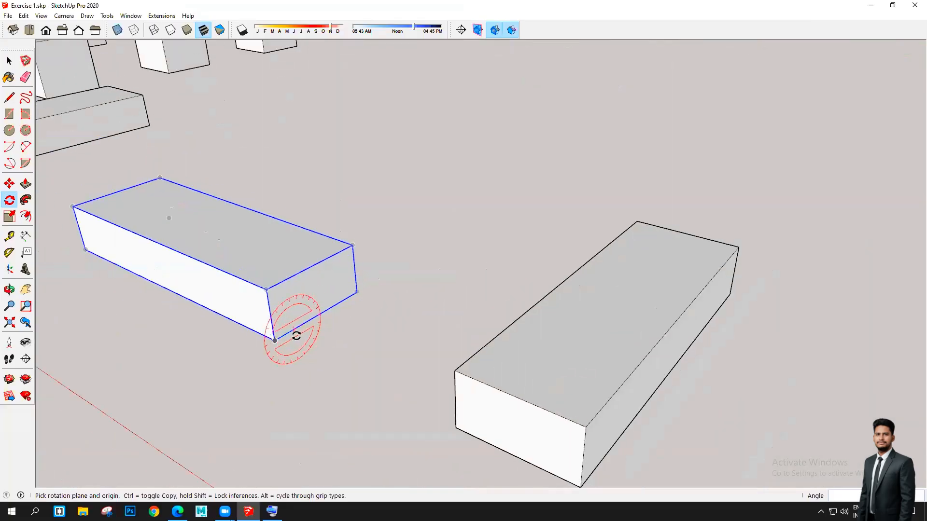
scroll(296, 332, up, 3)
scroll(287, 337, up, 1)
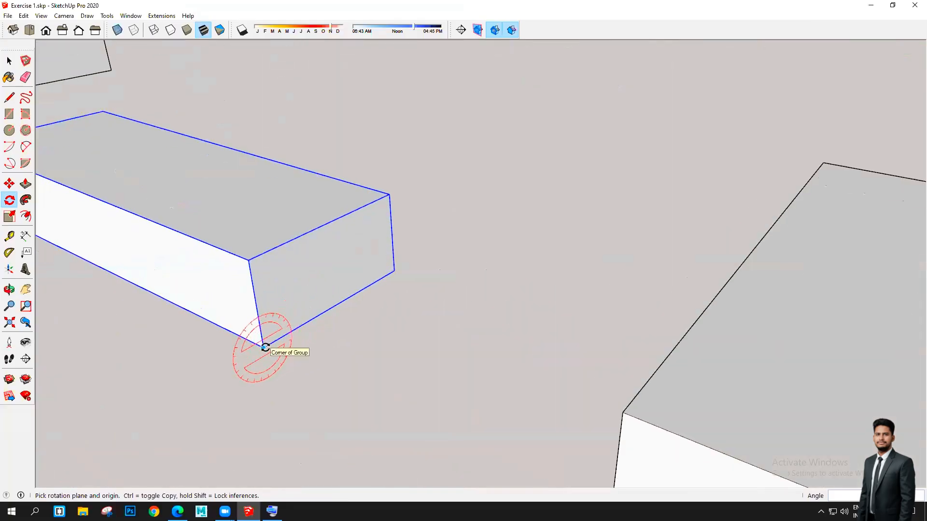
click(264, 347)
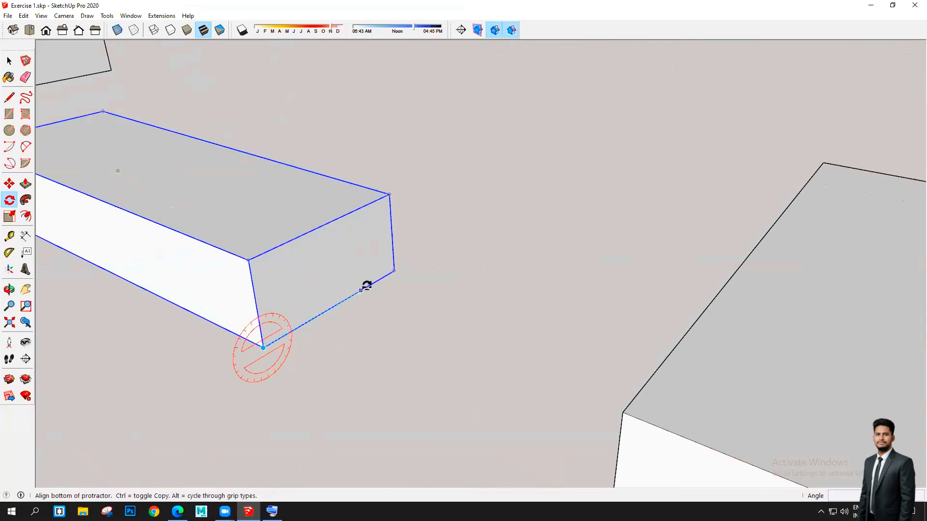
click(394, 271)
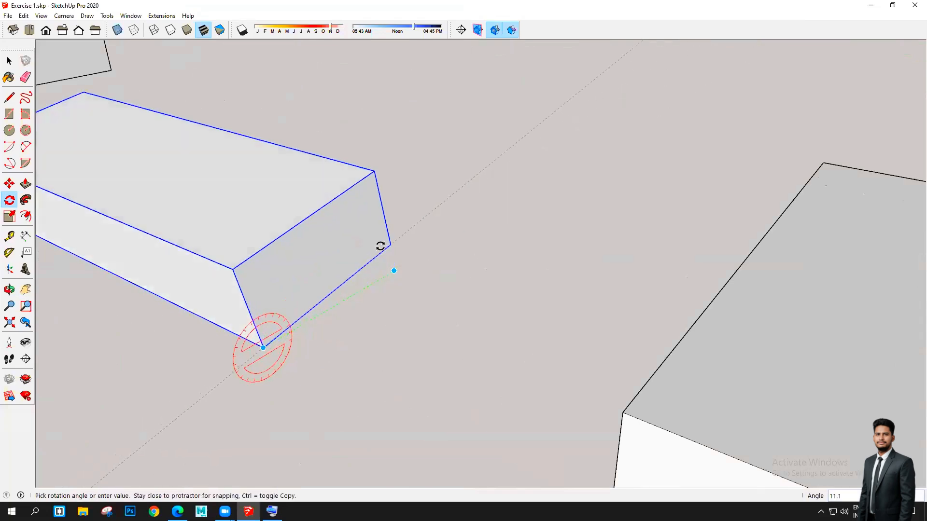
scroll(333, 227, down, 6)
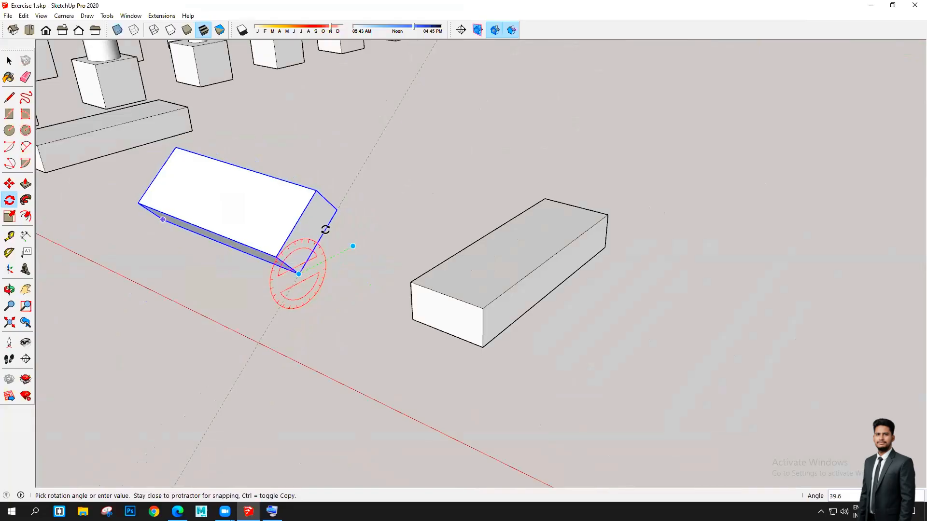
scroll(325, 228, down, 3)
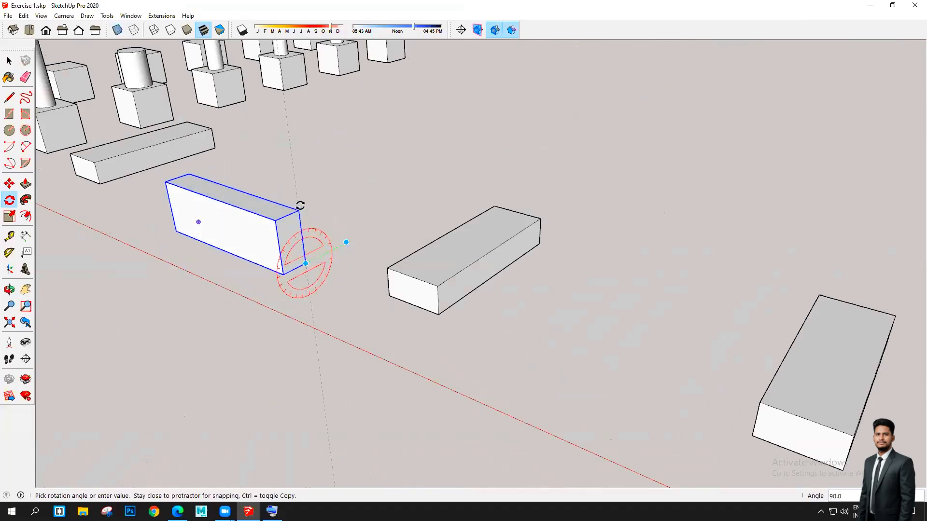
text(9)
key(Return)
scroll(328, 310, down, 5)
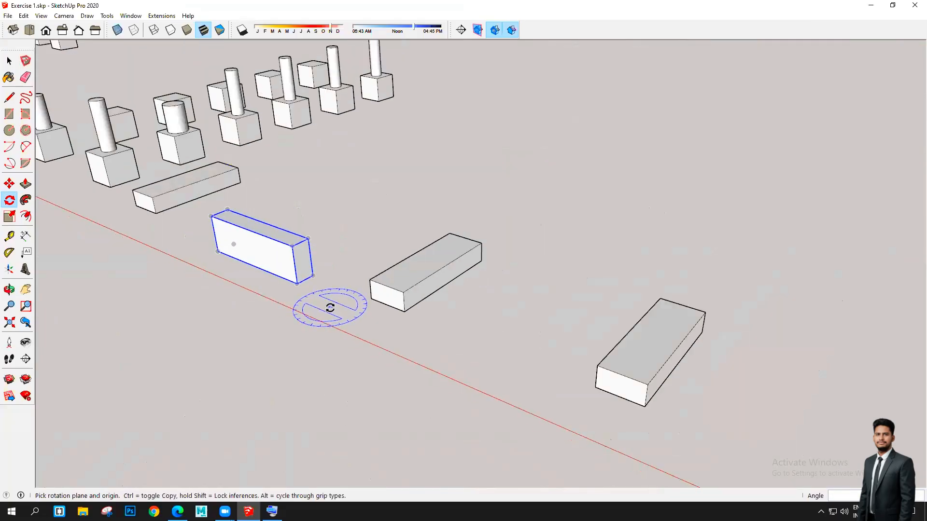
- Rotate the third box from the cylinder row 90 degrees around the red axis about its lower front corner, standing it upright on its short end
middle_drag(283, 308, 447, 336)
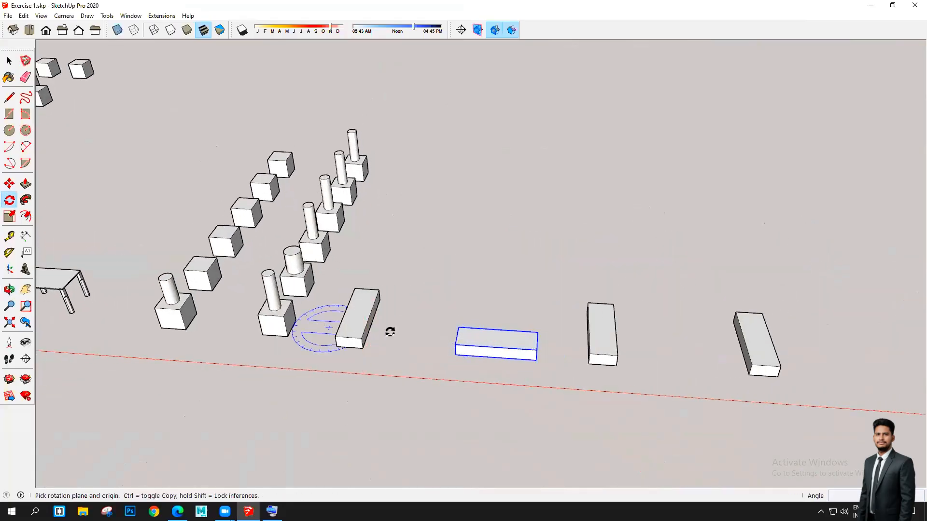
scroll(391, 331, down, 2)
scroll(573, 352, up, 3)
scroll(560, 341, up, 3)
key(space)
click(434, 321)
middle_drag(435, 322, 414, 329)
key(q)
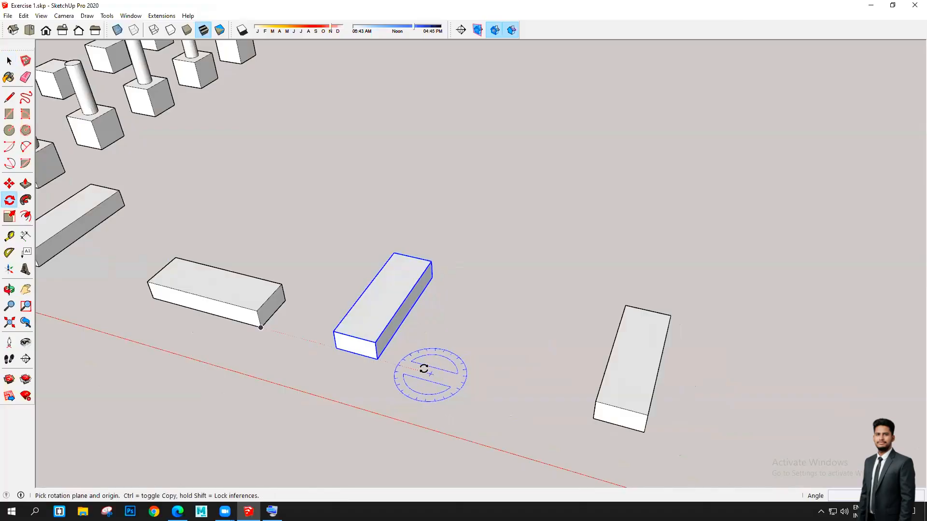
scroll(420, 367, up, 1)
scroll(386, 357, up, 3)
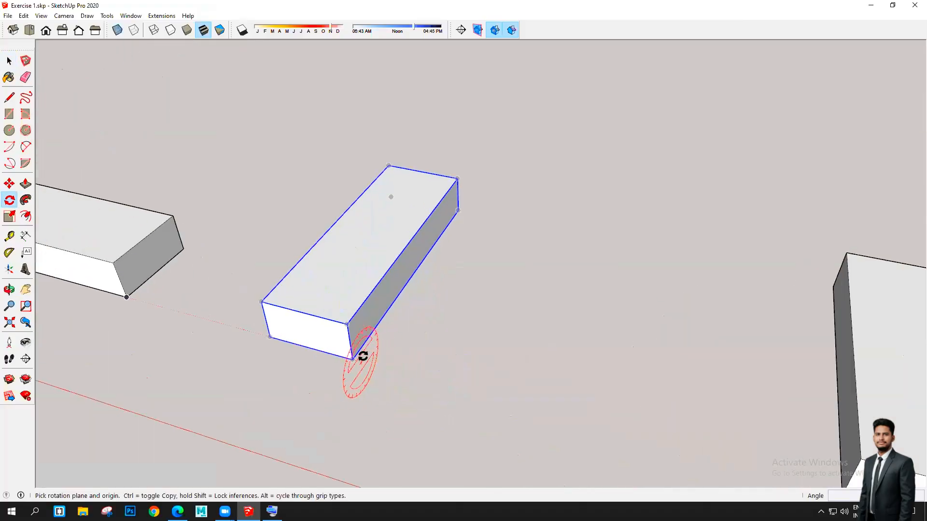
click(352, 360)
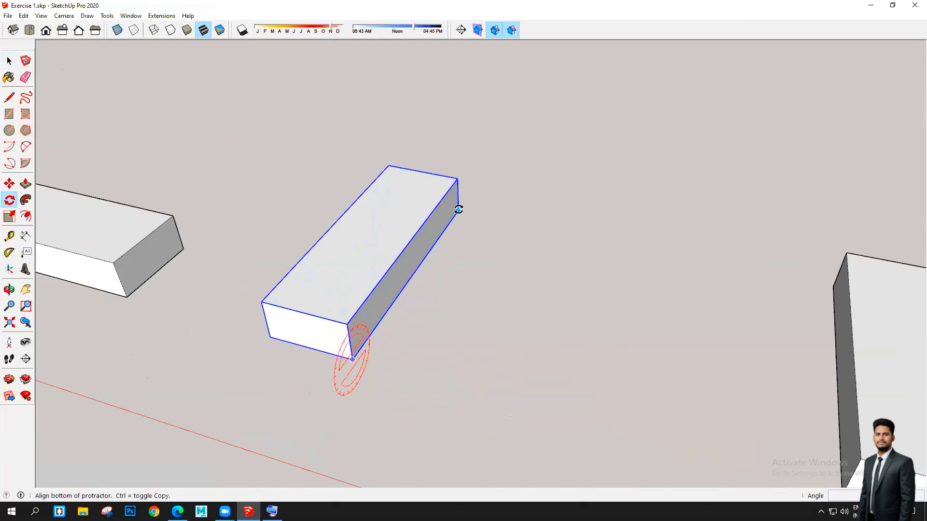
click(458, 211)
text(9)
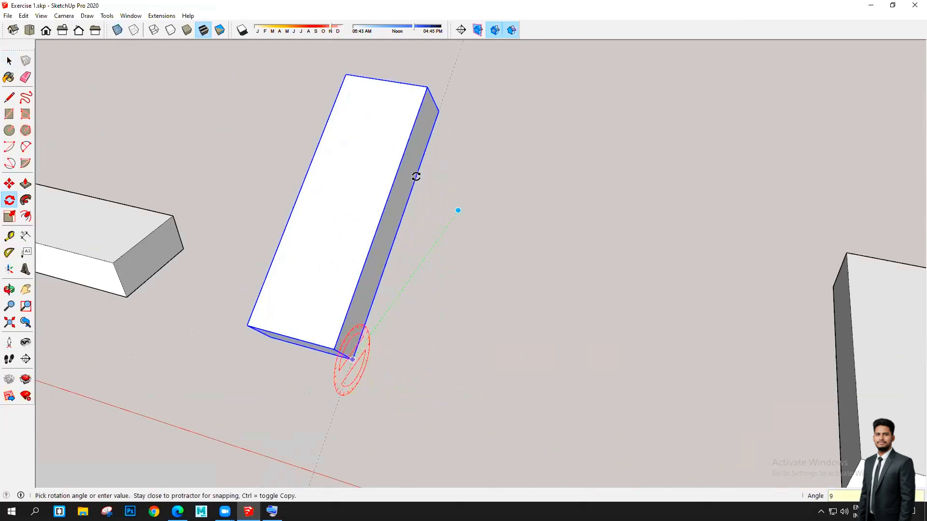
text(0)
key(Return)
scroll(476, 287, down, 6)
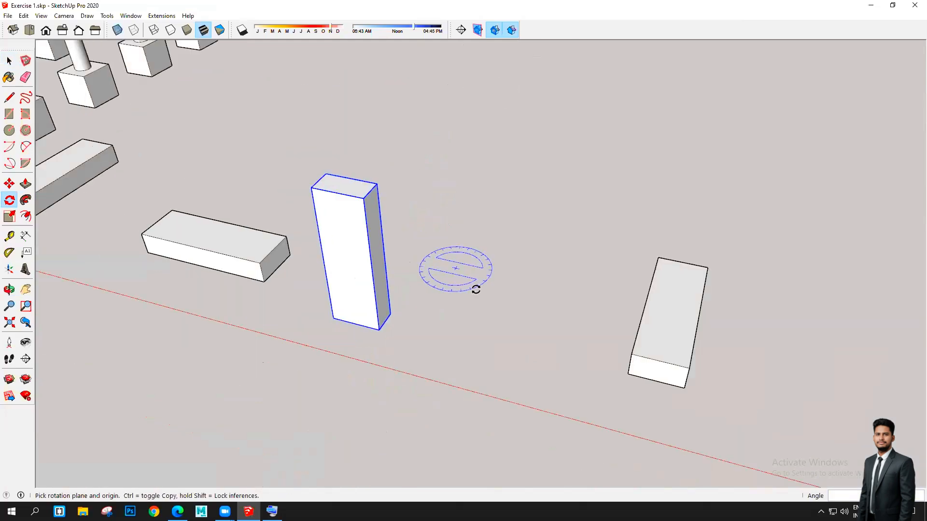
key(space)
mouse_move(296, 292)
middle_down()
mouse_move(399, 393)
mouse_move(375, 335)
mouse_move(295, 293)
middle_up()
scroll(295, 293, up, 2)
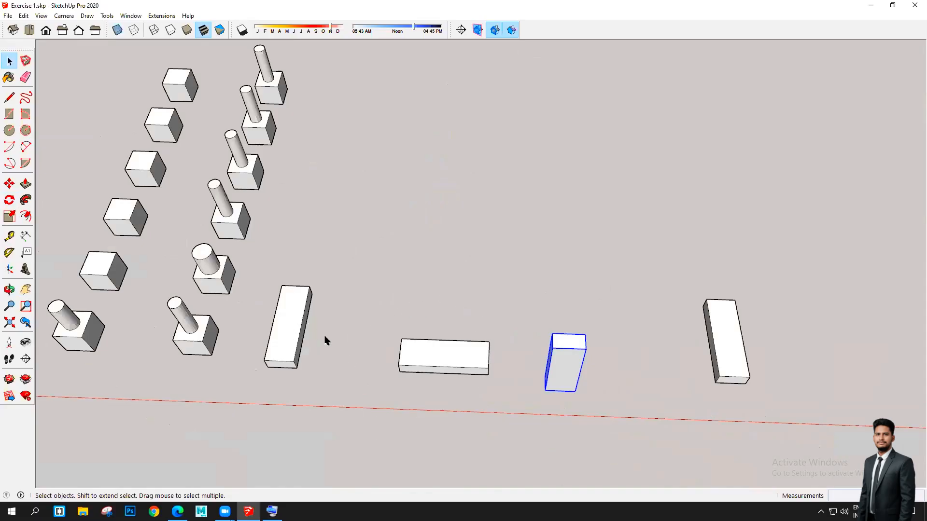
middle_drag(493, 395, 407, 393)
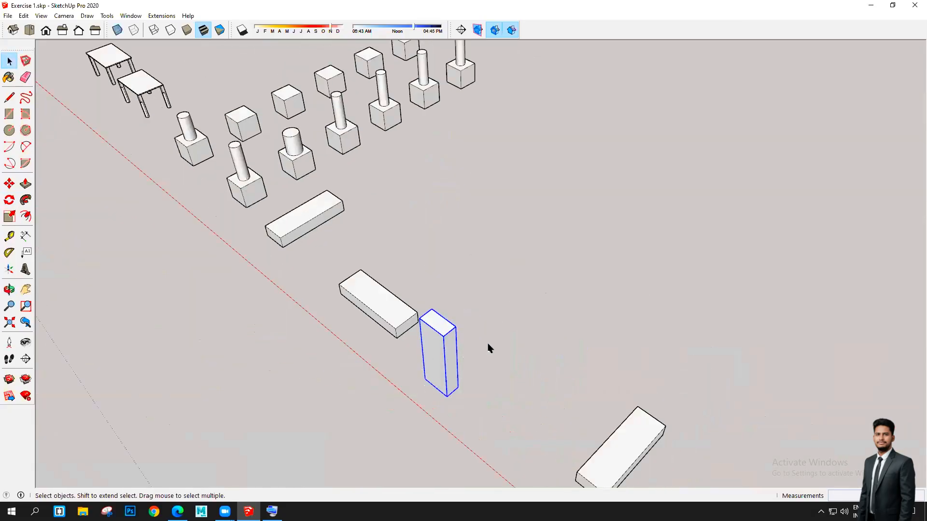
- Rotate the isolated long box farthest from the cylinder row 90 degrees around the green axis about its lower front corner, tipping it onto its long side
scroll(393, 300, down, 1)
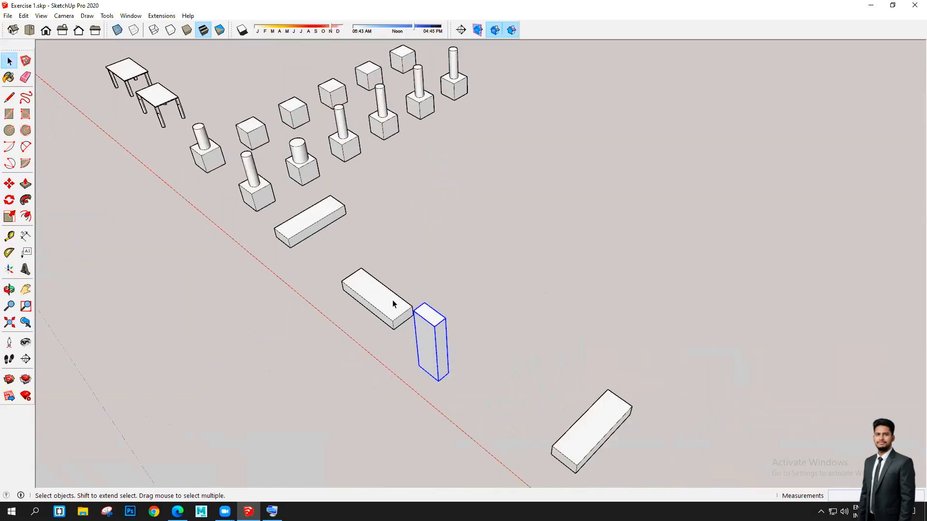
scroll(392, 300, down, 2)
scroll(531, 378, up, 2)
shift+click(532, 378)
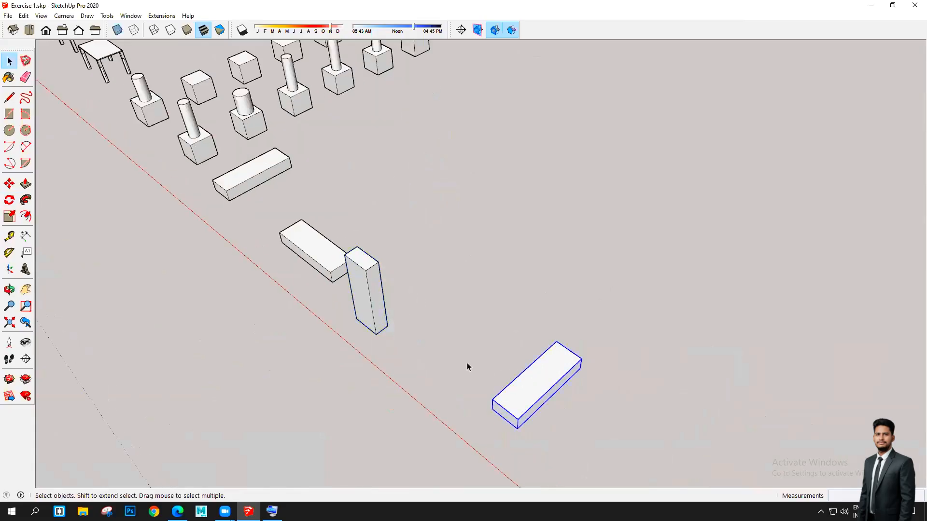
key(q)
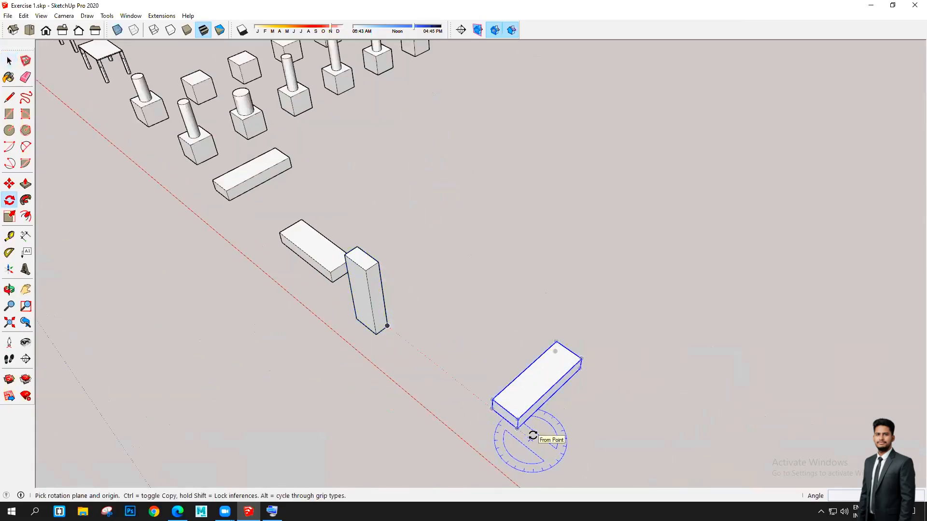
scroll(514, 429, up, 2)
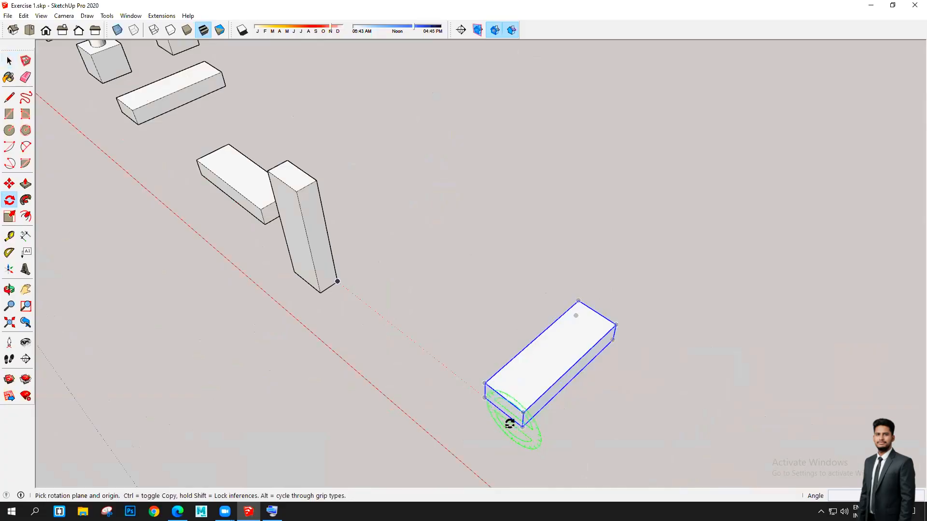
middle_drag(509, 425, 587, 394)
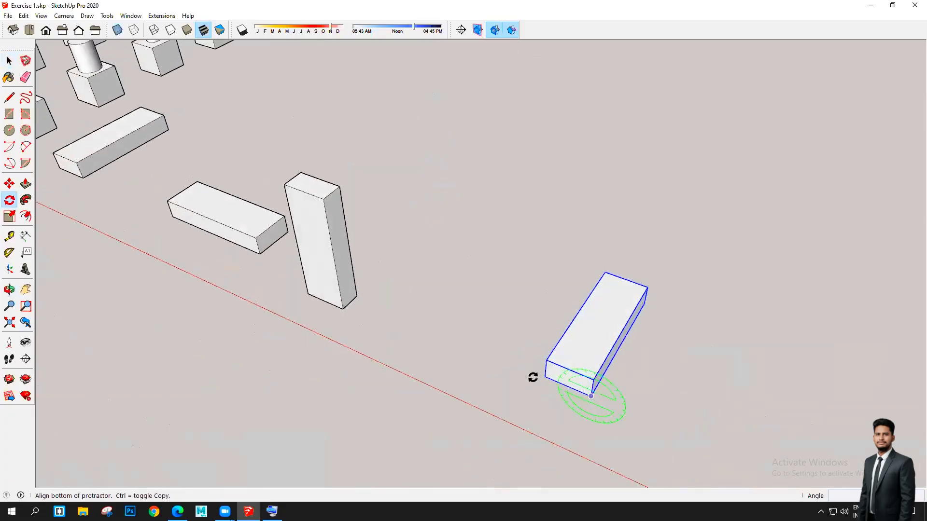
click(544, 375)
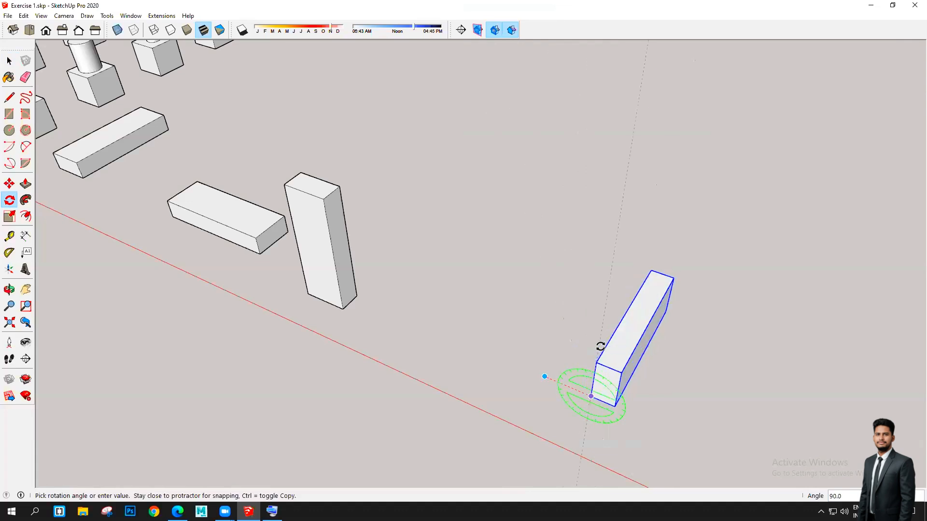
click(601, 349)
scroll(483, 352, down, 5)
key(space)
- Select the box lying along the red axis beside the first long box and activate Rotate for it
middle_drag(550, 385, 610, 337)
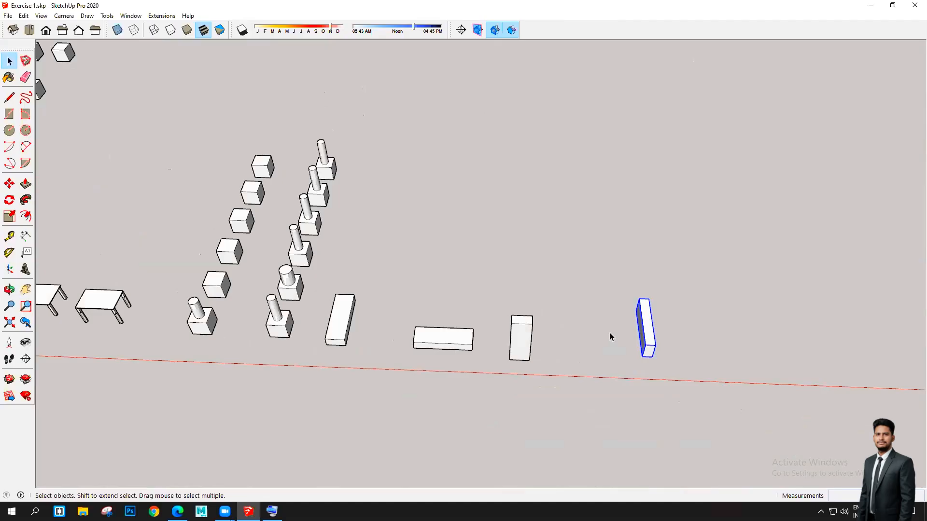
scroll(579, 344, up, 3)
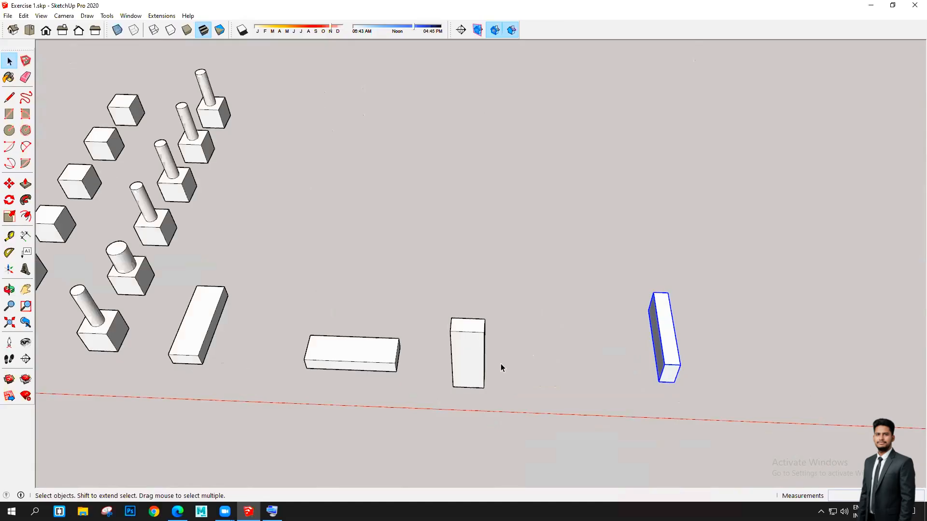
scroll(309, 372, up, 3)
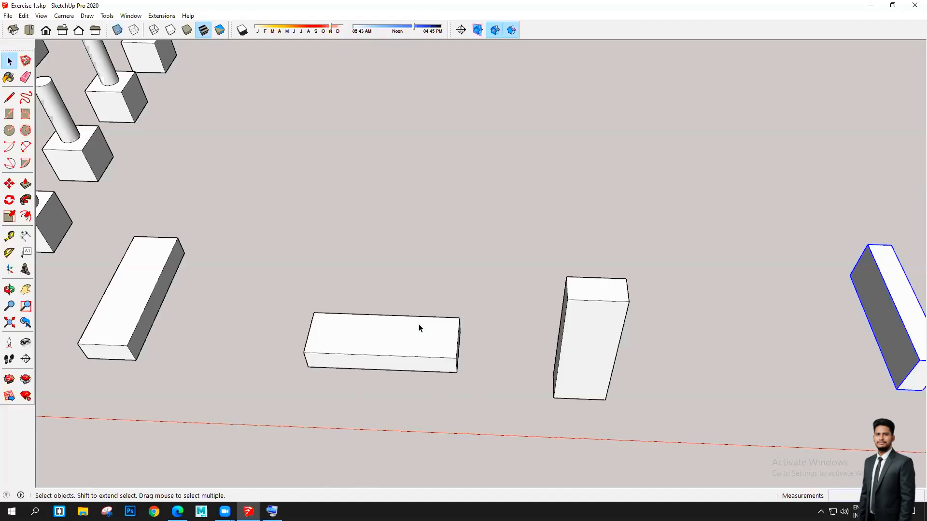
click(378, 356)
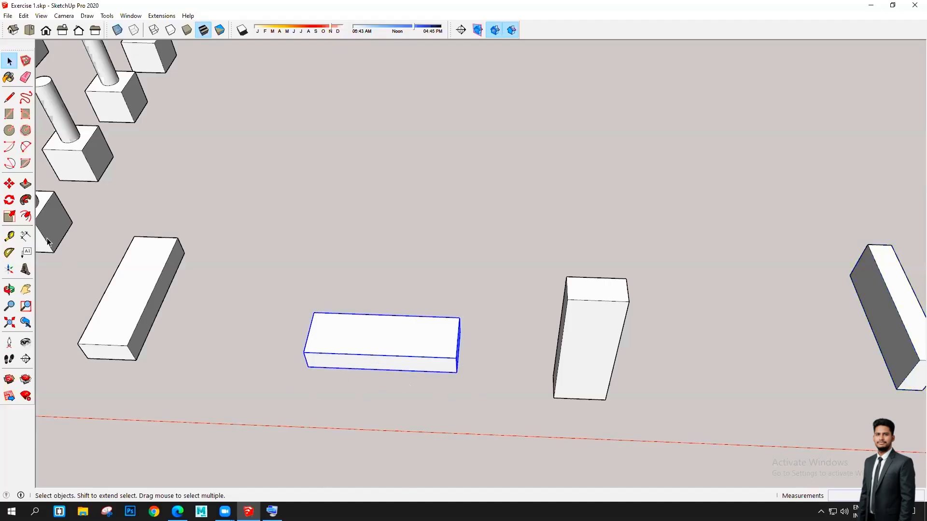
click(15, 202)
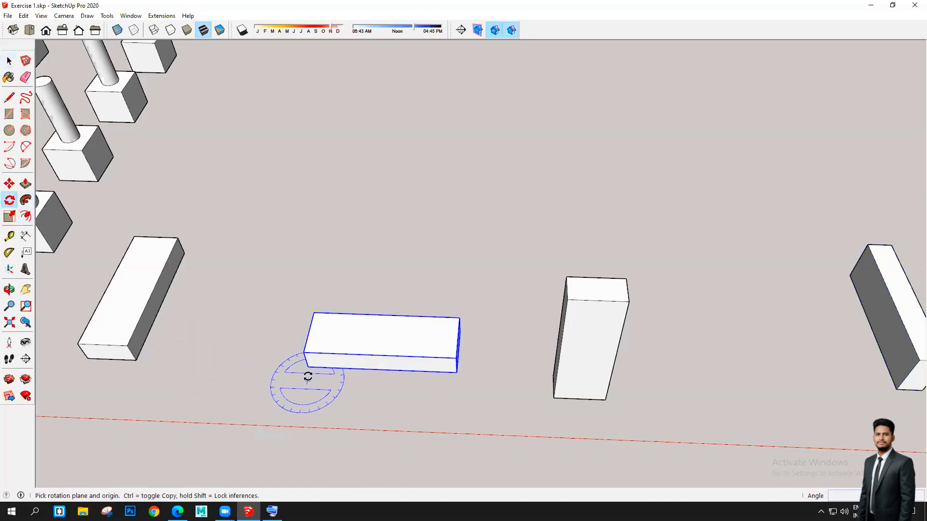
click(309, 369)
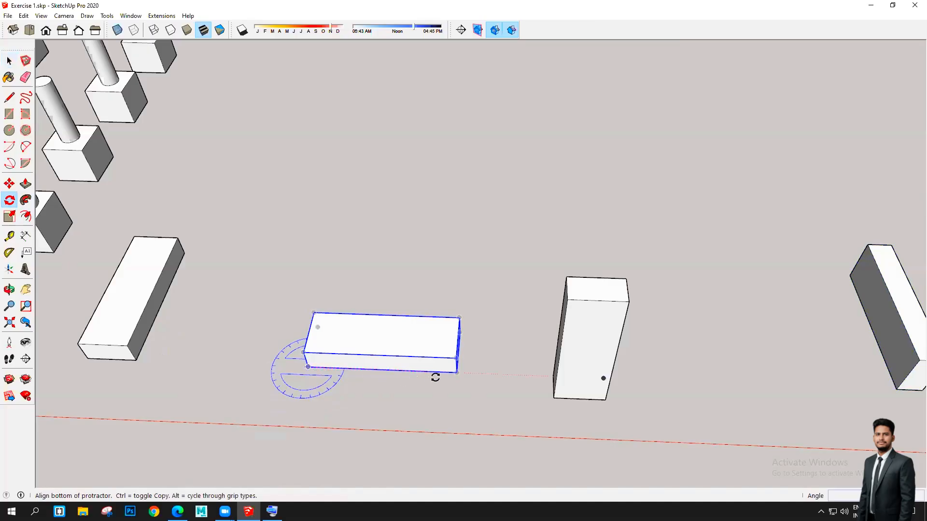
click(456, 372)
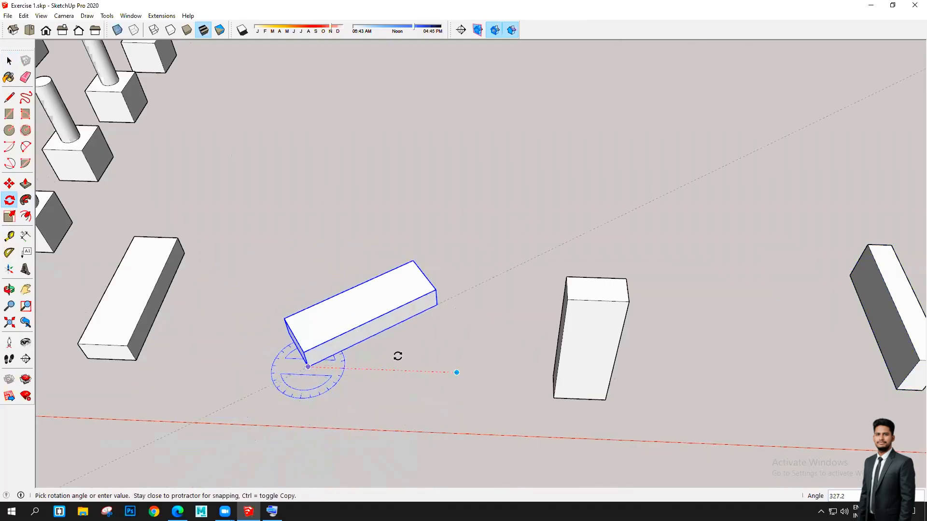
key(Escape)
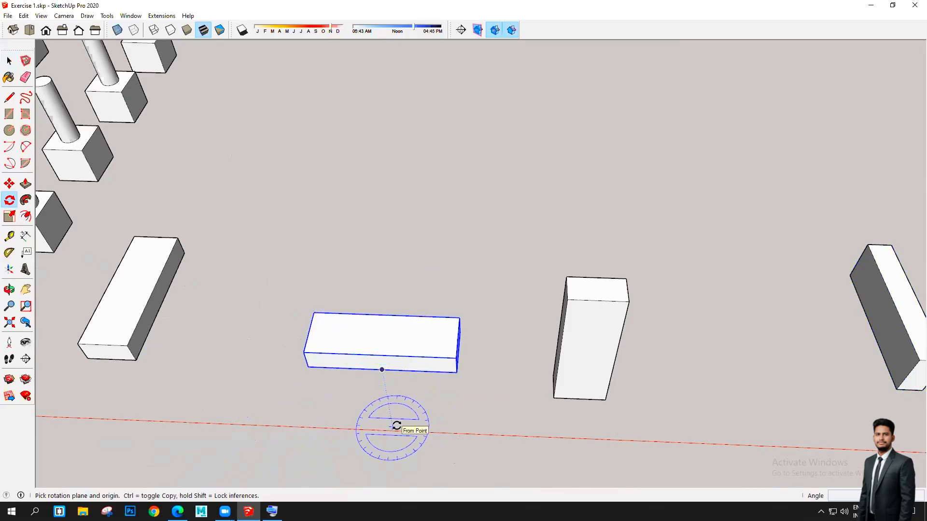
- Rotate the box lying along the red axis 90 degrees in the ground plane about the midpoint of its lower front edge
click(382, 369)
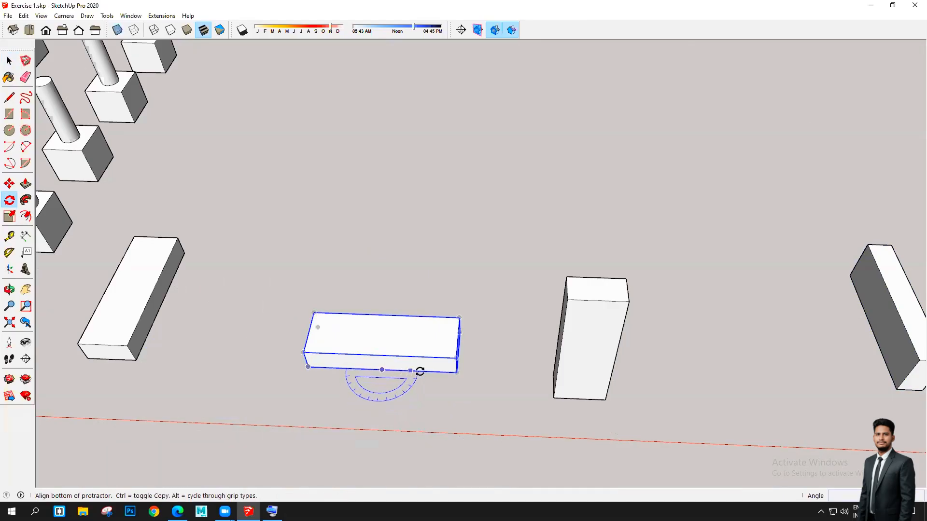
click(455, 372)
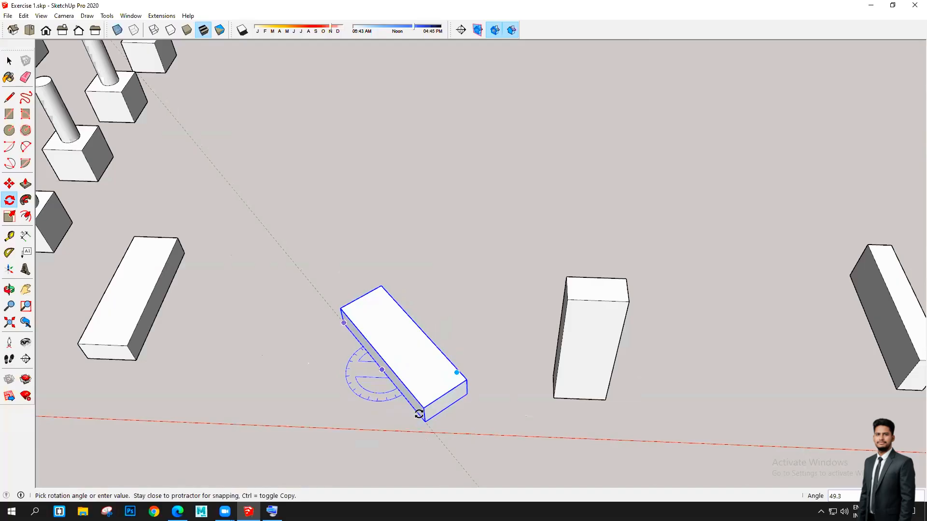
text(90)
key(Return)
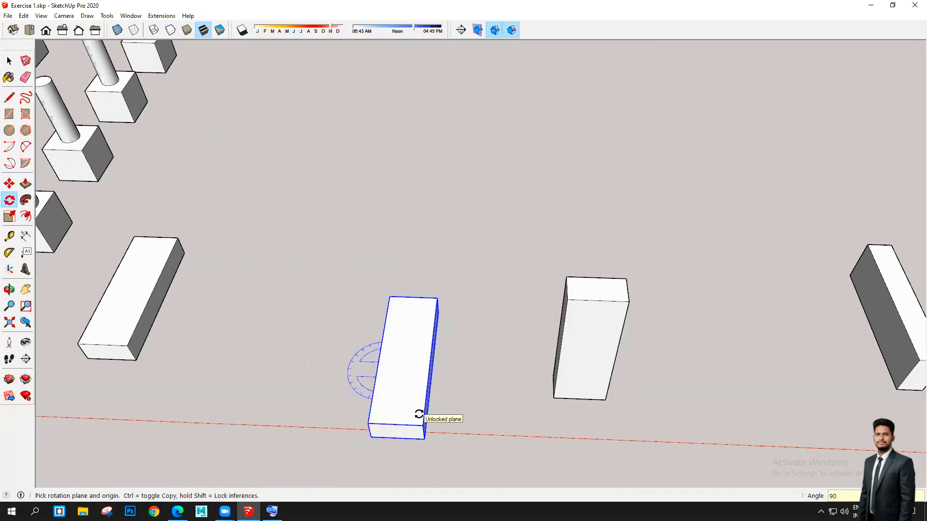
- Change the angle of the last rotation to 180 degrees, then 230 degrees and finally 270 degrees
text(18)
key(Return)
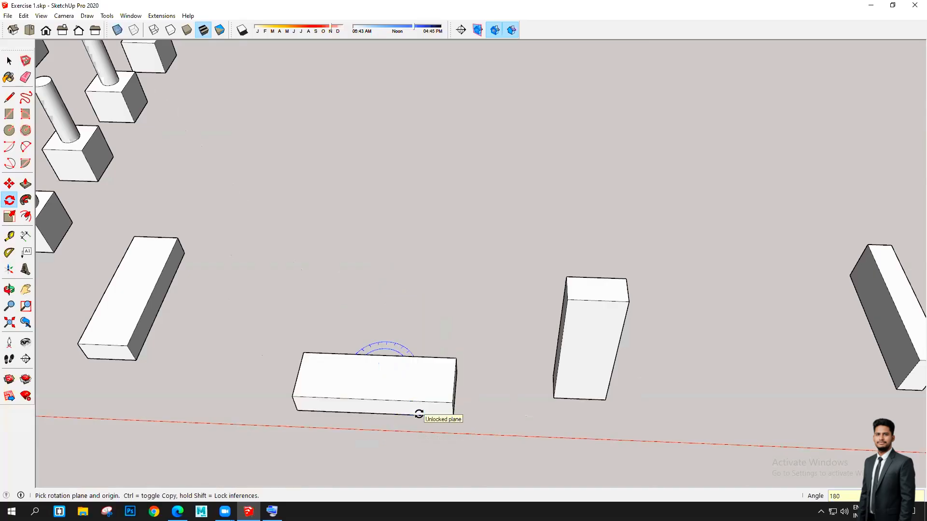
text(1)
key(Return)
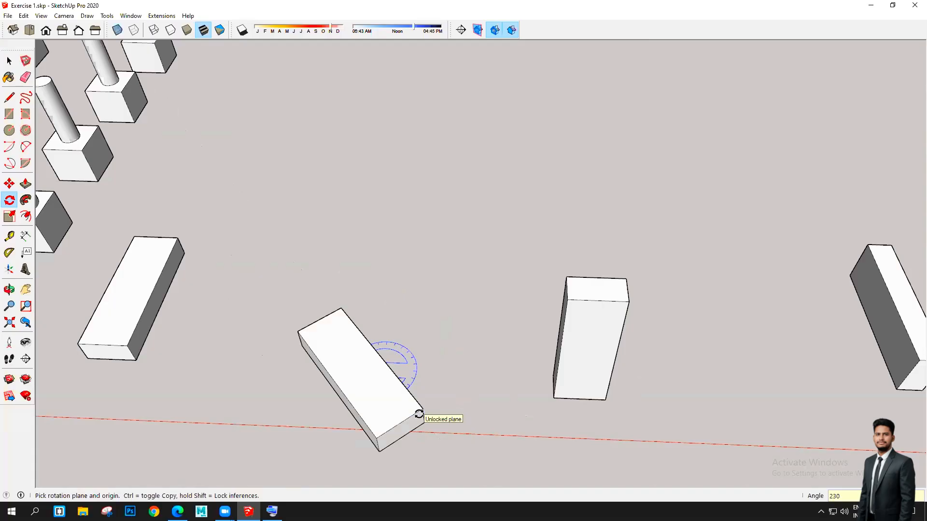
text(2)
key(Return)
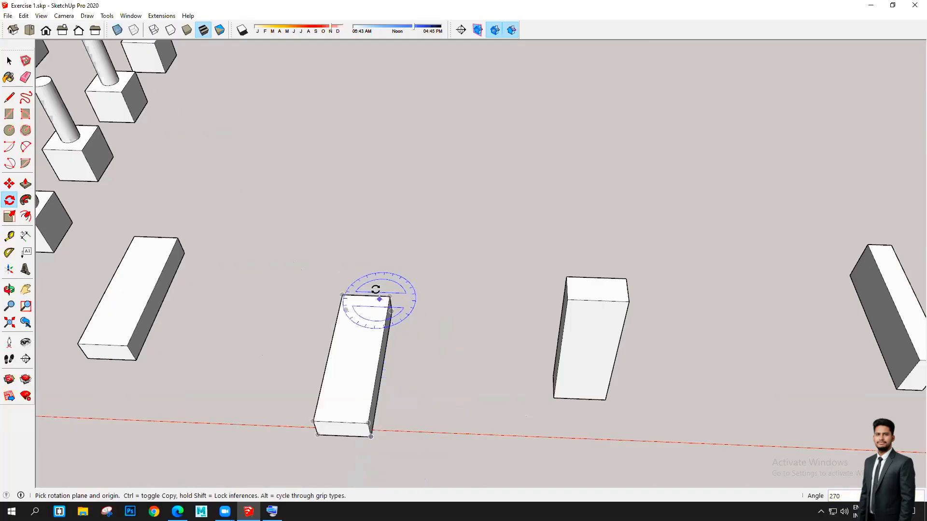
- Examine the four long boxes together with the tables, cubes and cylinder row from different distances
scroll(297, 413, down, 10)
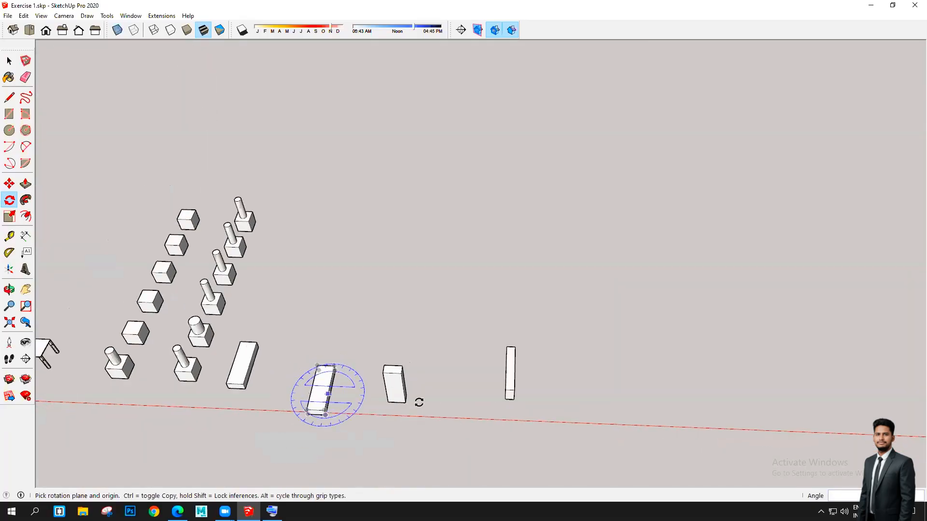
scroll(480, 389, down, 4)
scroll(310, 393, up, 6)
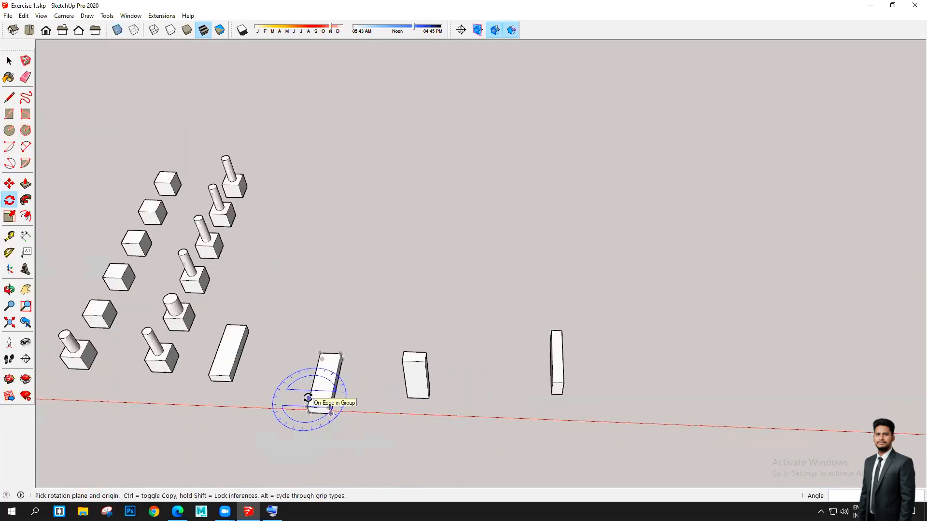
scroll(483, 381, down, 2)
scroll(458, 365, down, 3)
scroll(249, 331, up, 8)
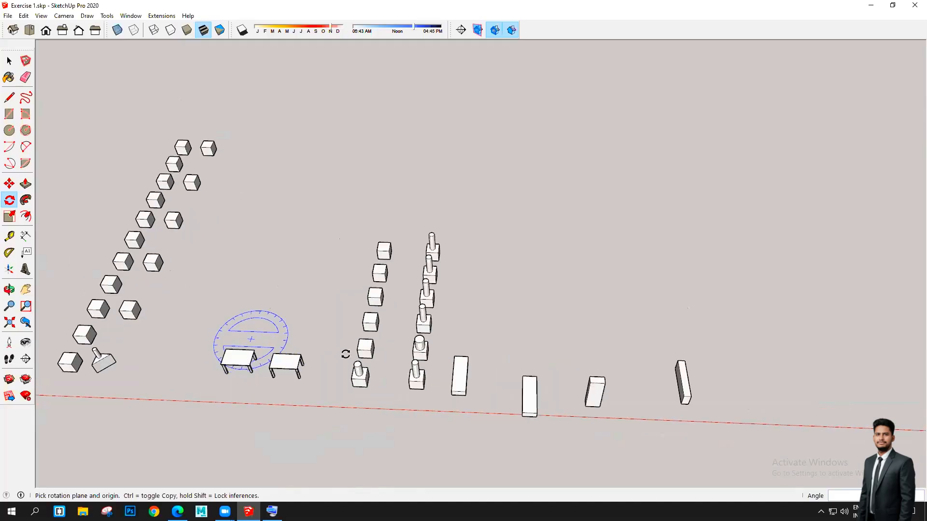
key(space)
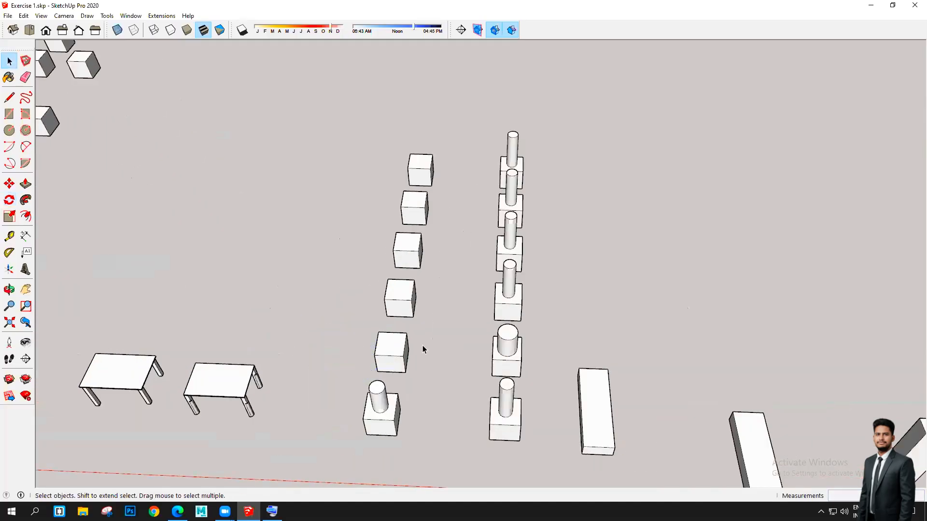
scroll(246, 311, down, 6)
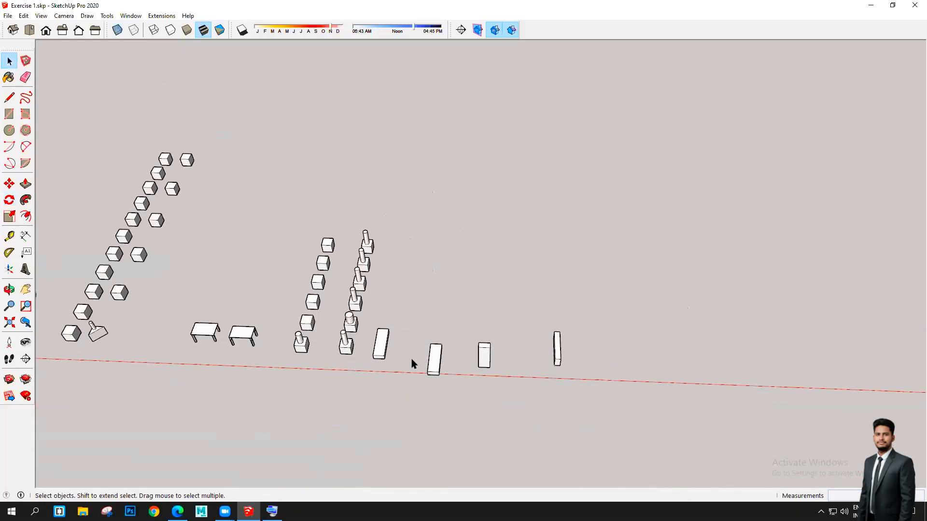
- Make a copy of the box crossing the red axis, rotated 45 degrees in the ground plane about its lower front corner
scroll(406, 347, up, 9)
click(488, 380)
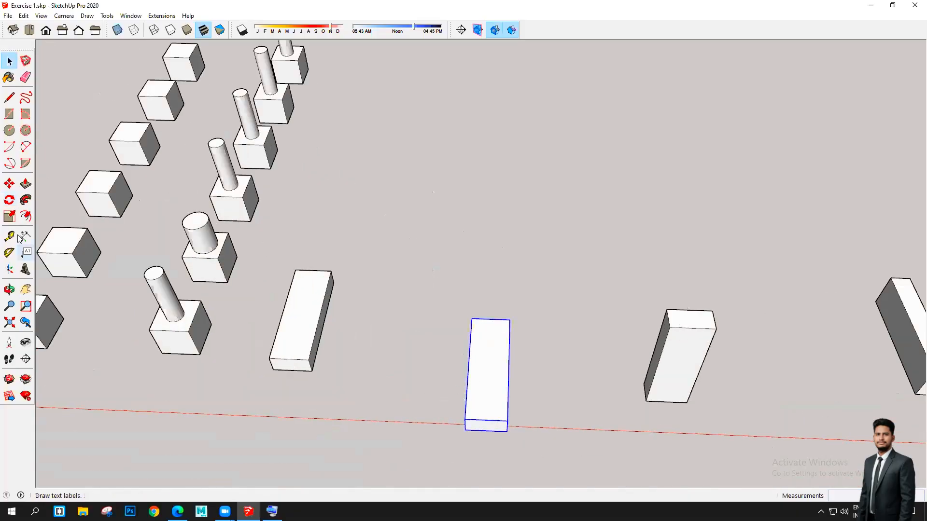
click(9, 199)
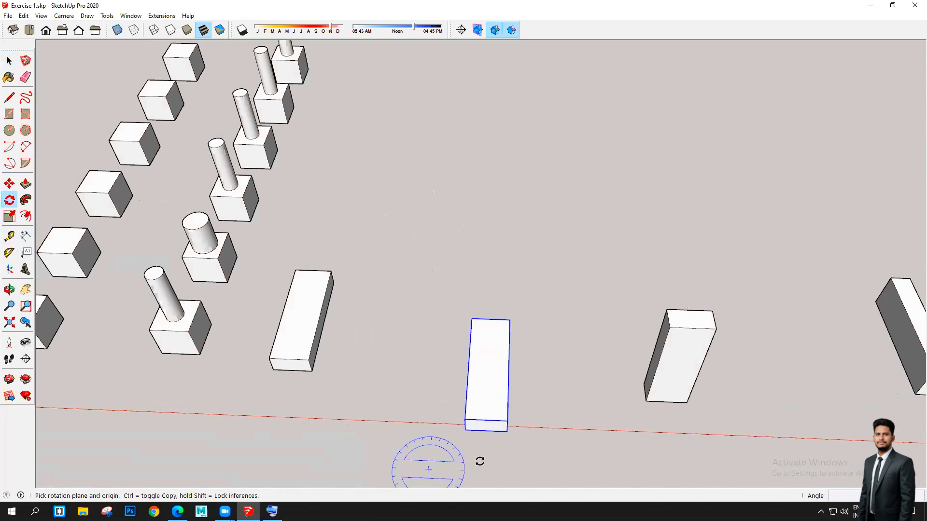
scroll(473, 444, up, 2)
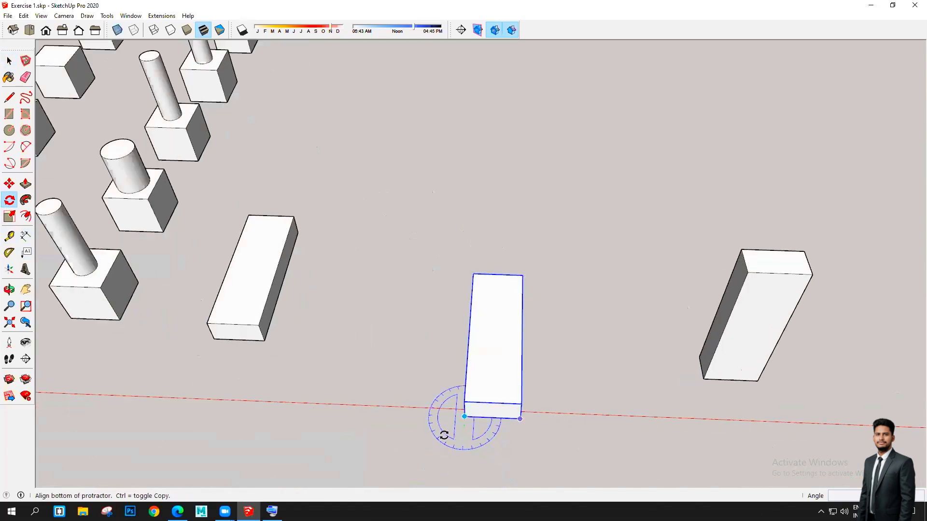
middle_drag(445, 435, 600, 391)
click(600, 390)
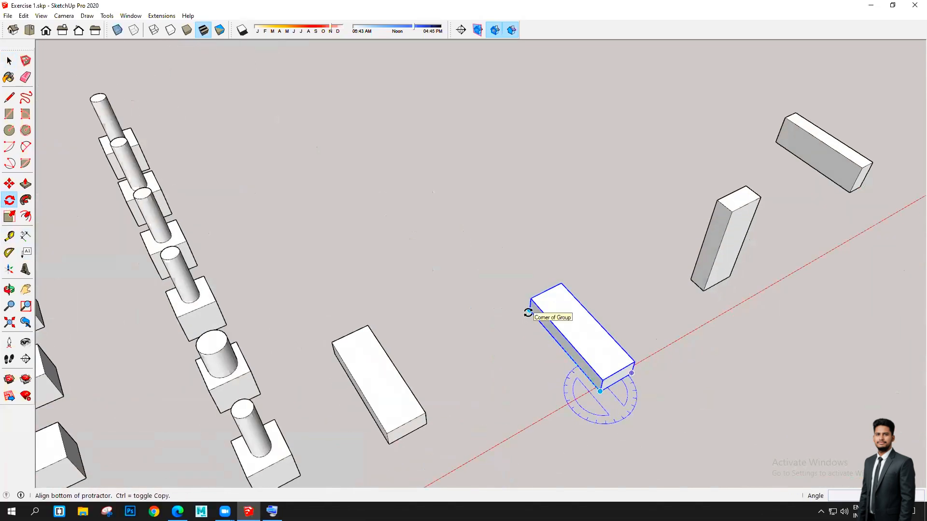
click(530, 311)
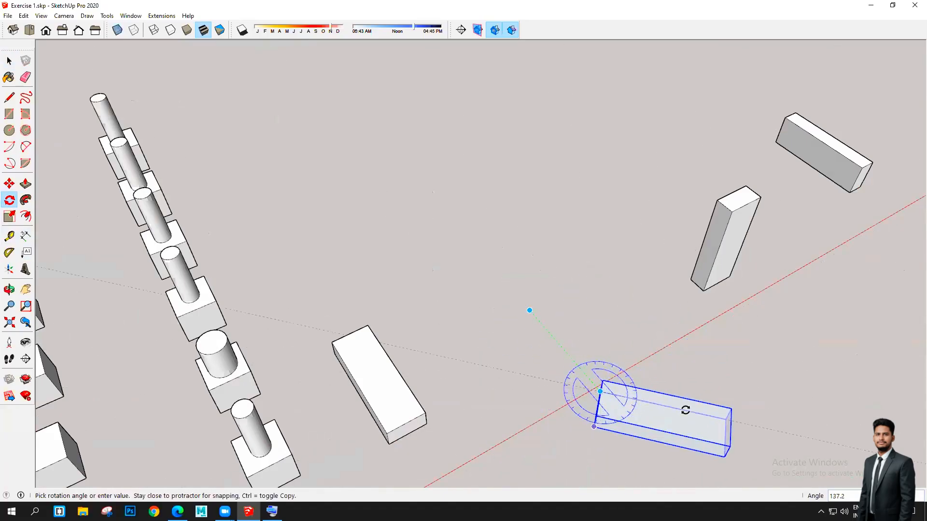
key(ctrl)
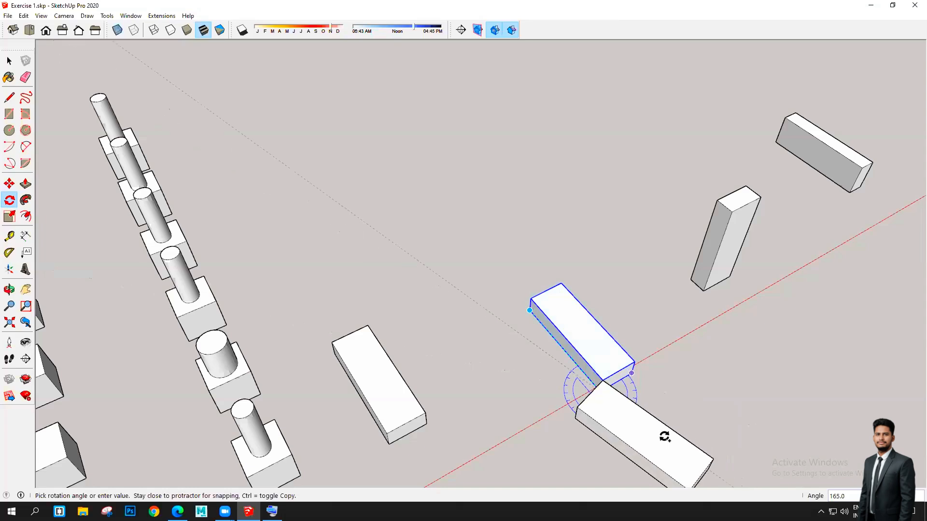
text(45)
key(Return)
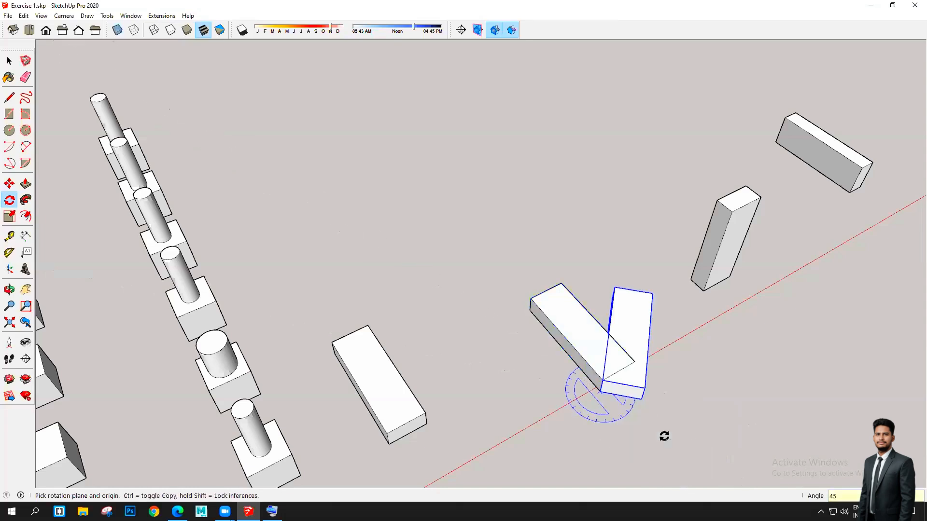
- Multiply the 45-degree rotated copy into a radial array, raising the multiplier from 3 through 4, 5 and 6 to 7
text(*3)
key(Return)
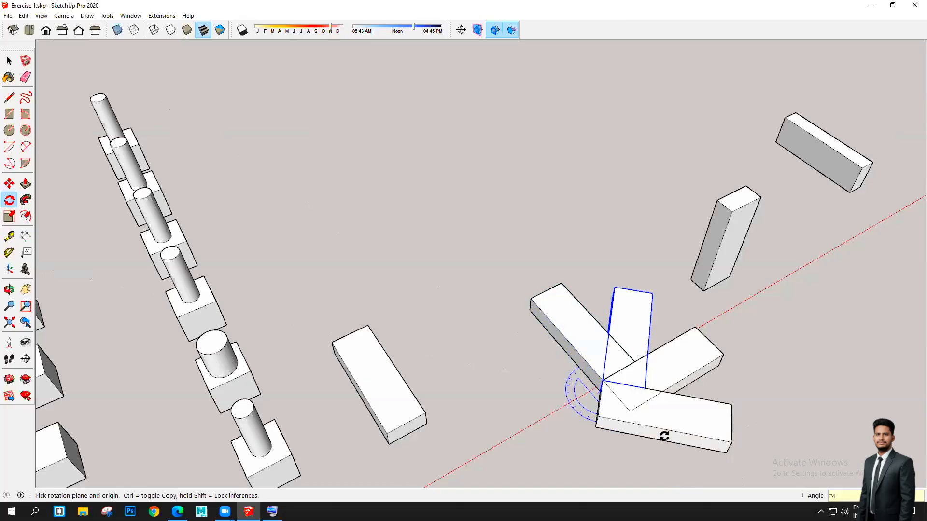
key(Return)
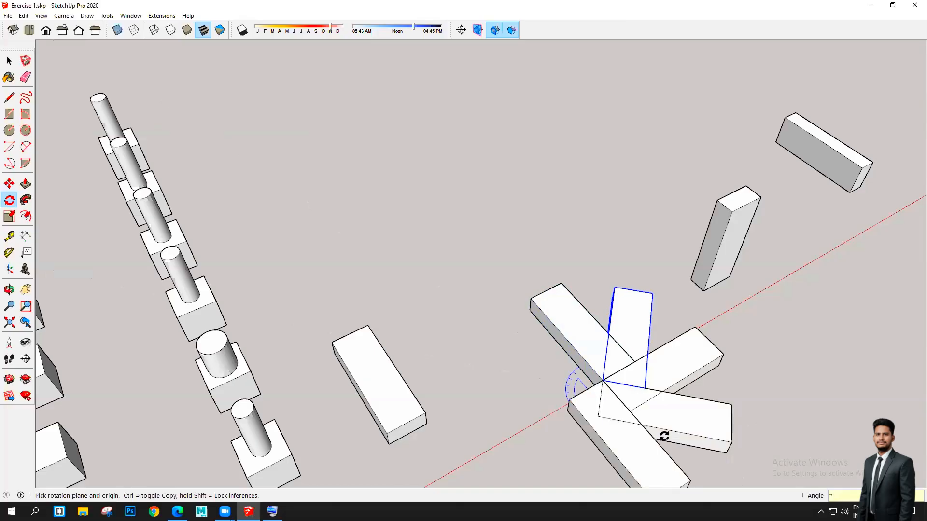
text(*5)
key(Return)
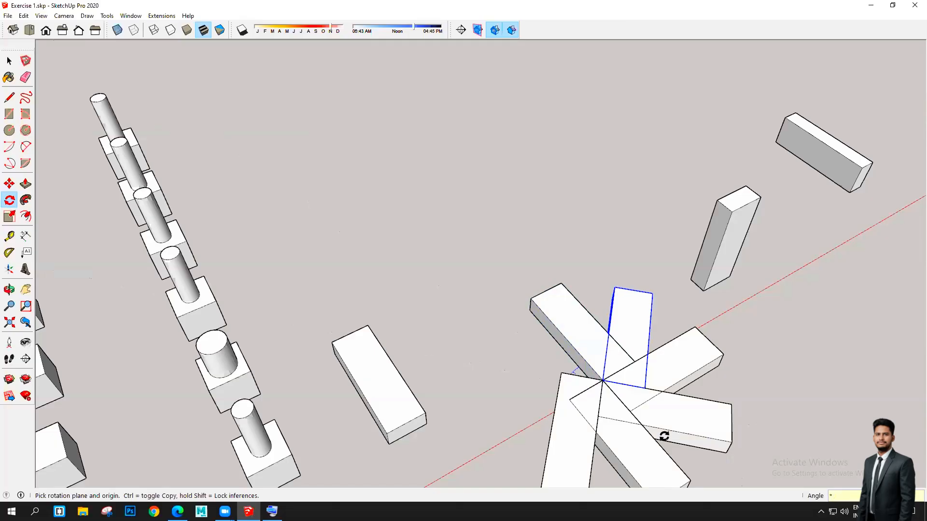
key(Return)
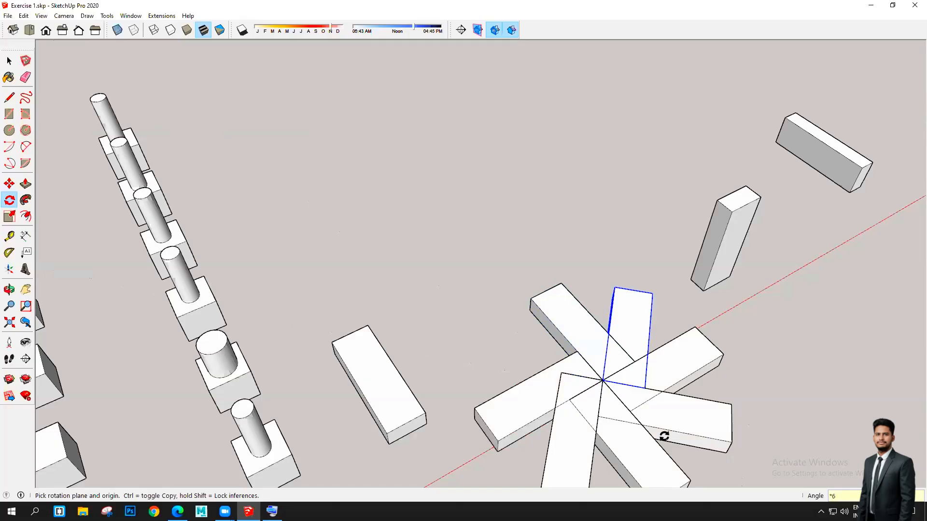
key(Return)
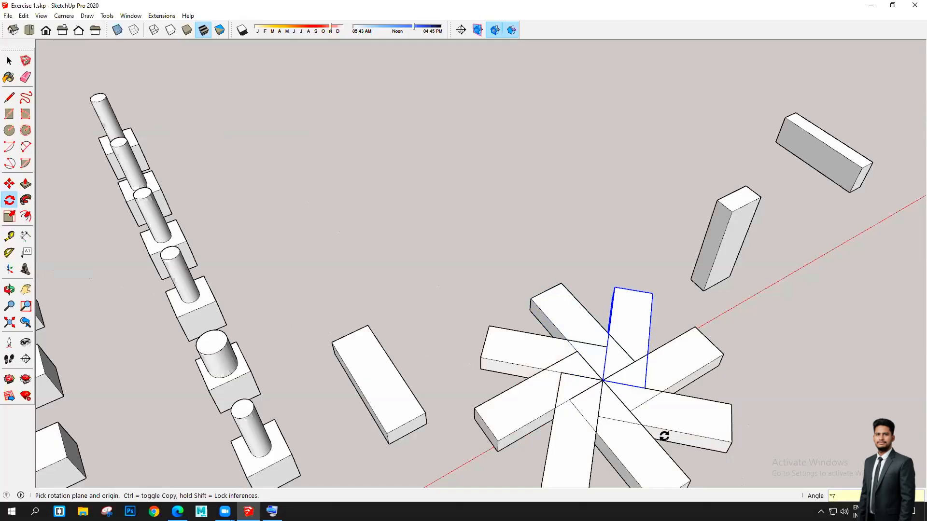
- Inspect the radial array of boxes from above, and undo it along with the 45-degree rotated copy
scroll(529, 256, down, 5)
middle_drag(556, 379, 482, 420)
key(space)
scroll(474, 305, up, 5)
click(497, 215)
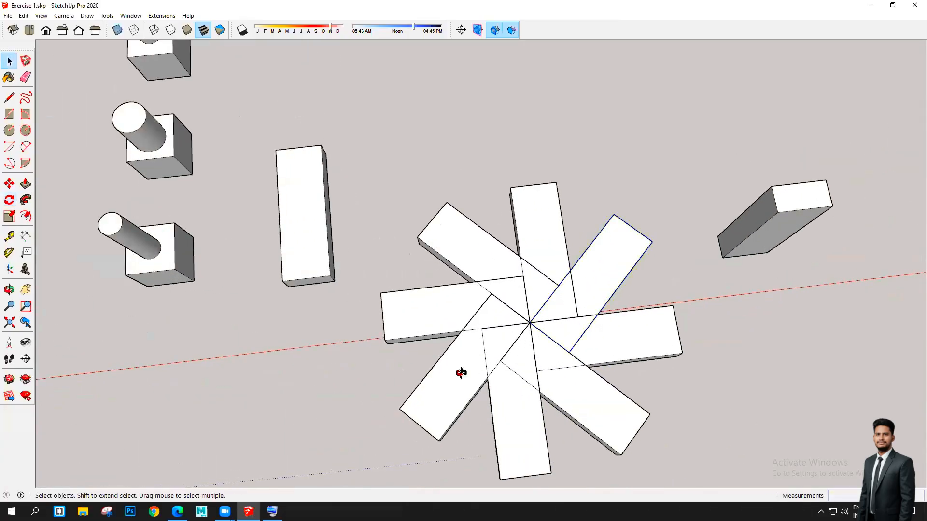
middle_drag(461, 372, 384, 262)
scroll(483, 306, down, 6)
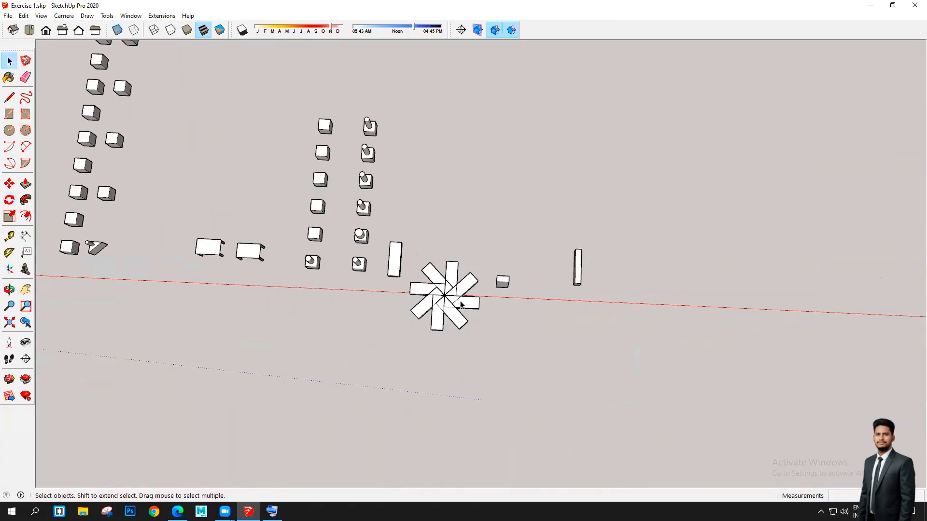
scroll(458, 300, up, 6)
key(ctrl+z)
- Make a copy of the box crossing the red axis, rotated 270 degrees in the ground plane about its lower front corner
click(440, 244)
scroll(439, 241, up, 2)
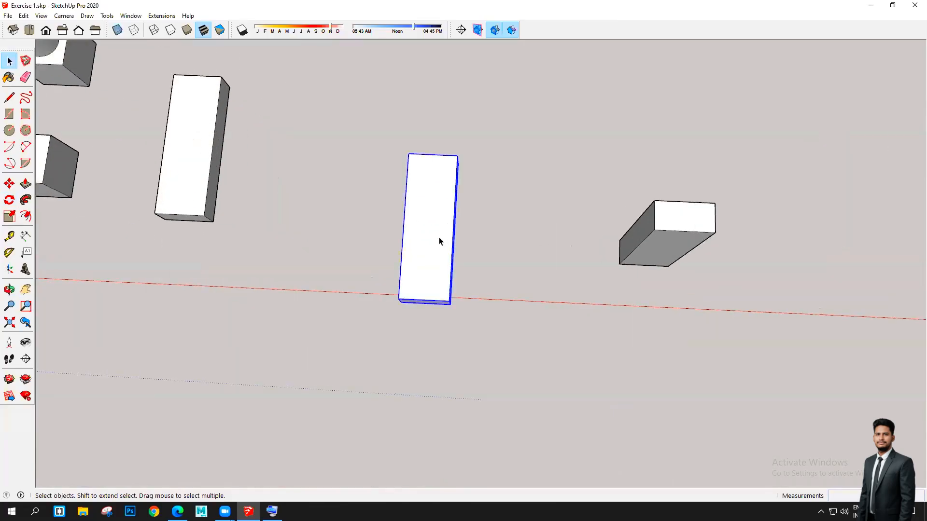
click(9, 200)
scroll(352, 325, up, 2)
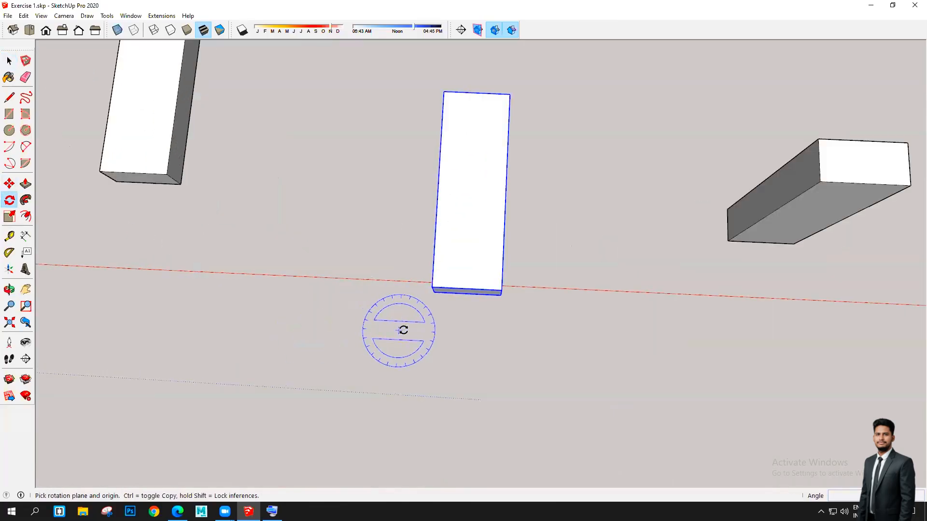
middle_drag(399, 327, 461, 319)
click(461, 319)
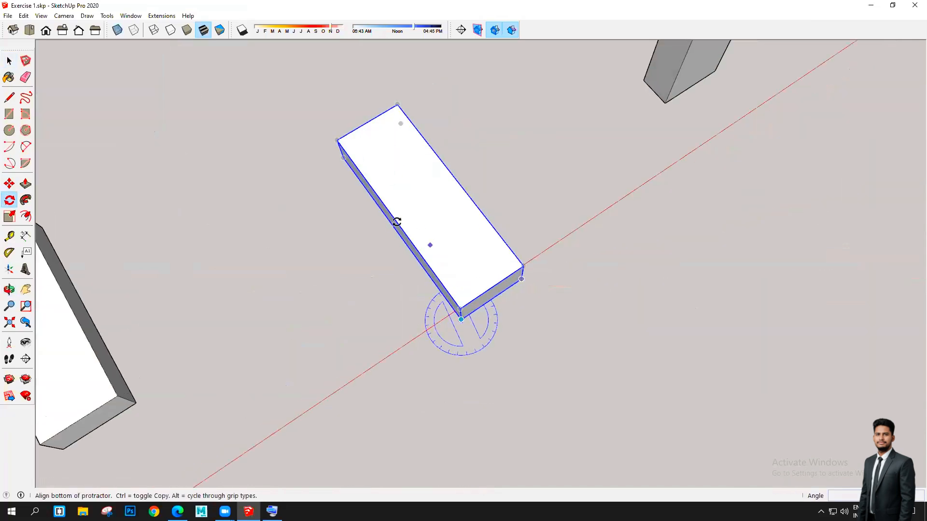
click(343, 158)
key(ctrl)
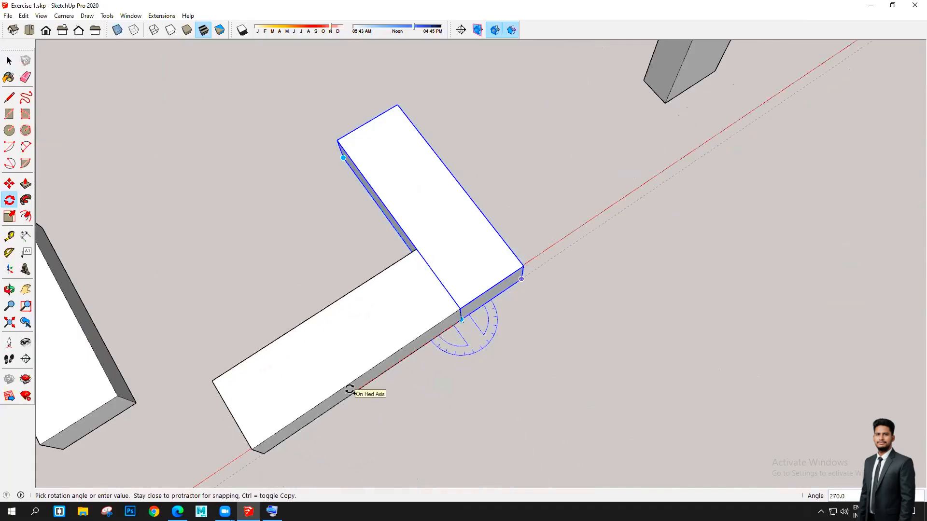
text(270)
key(Return)
- Multiply the 270-degree rotated copy by 3, and change the array to 8 equal divisions of the rotation
text(*3)
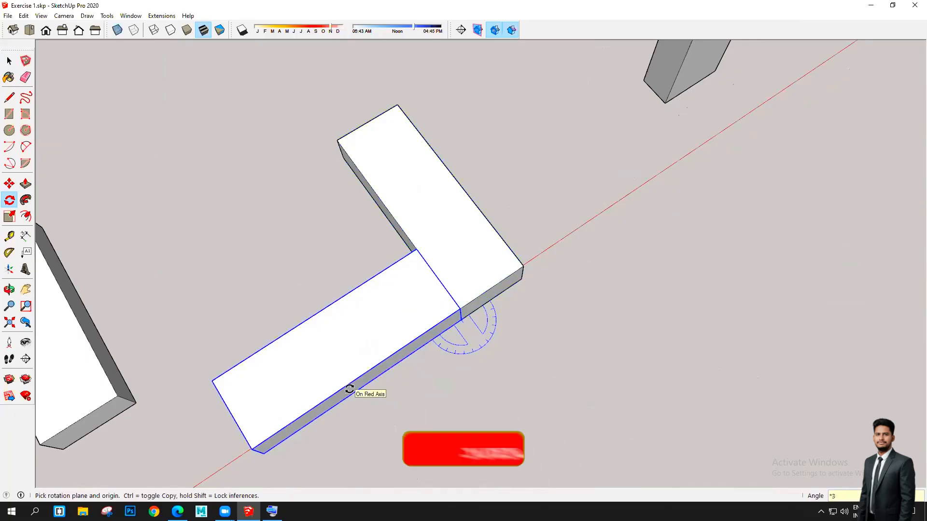
key(Return)
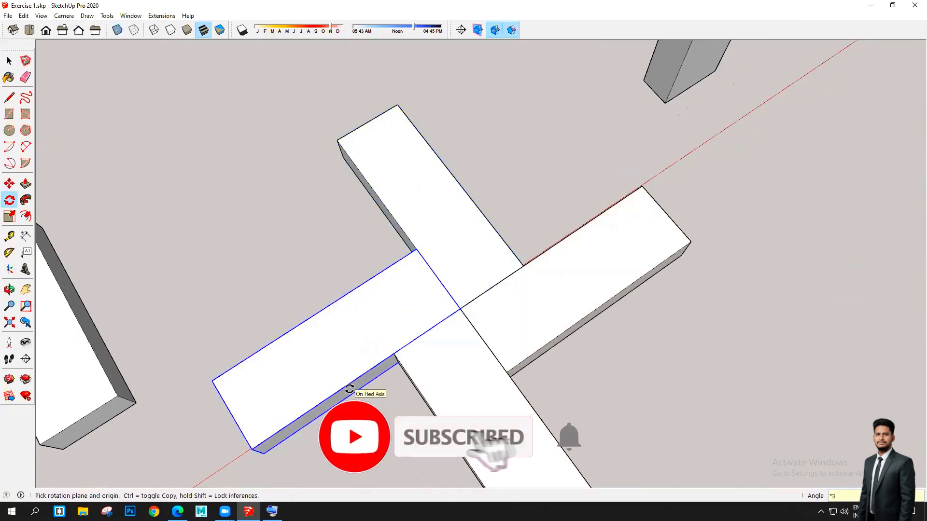
scroll(393, 314, down, 4)
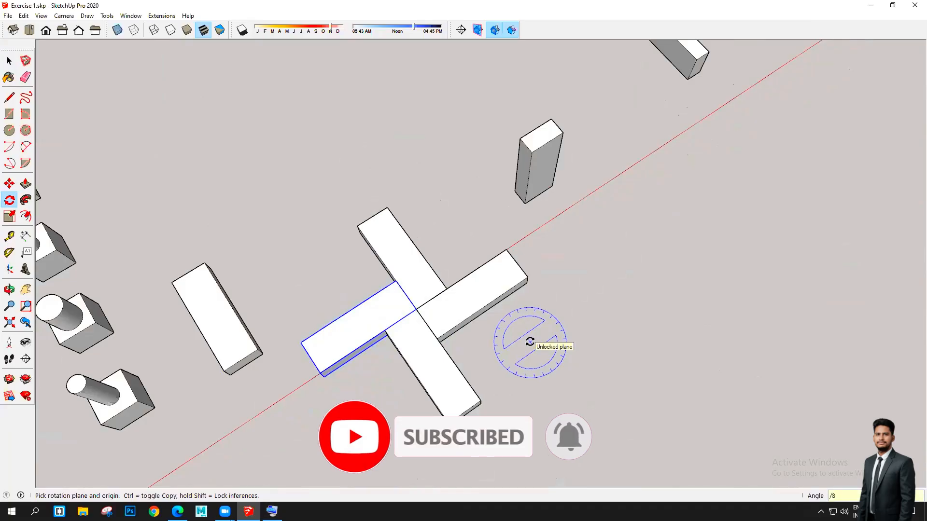
key(Return)
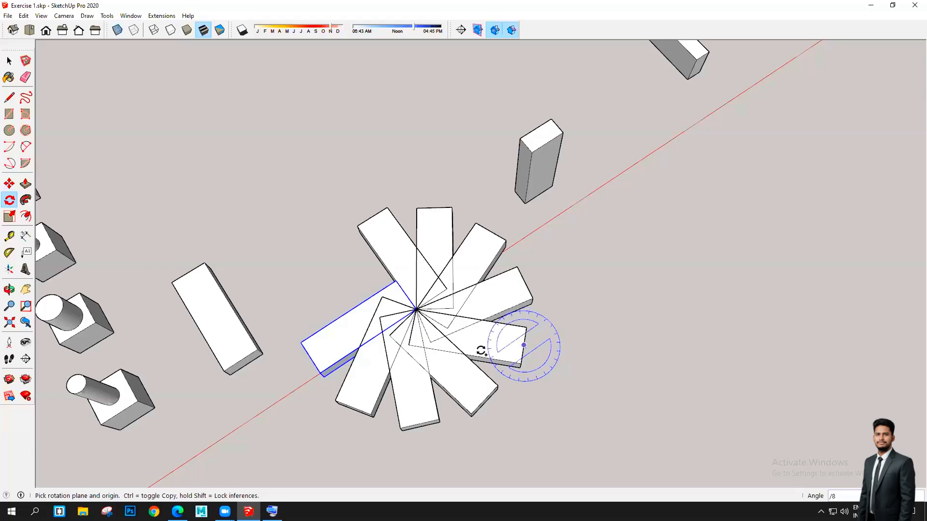
key(space)
- Examine the divided radial array together with the tables, cubes and cylinder row from different distances and angles
scroll(534, 287, down, 5)
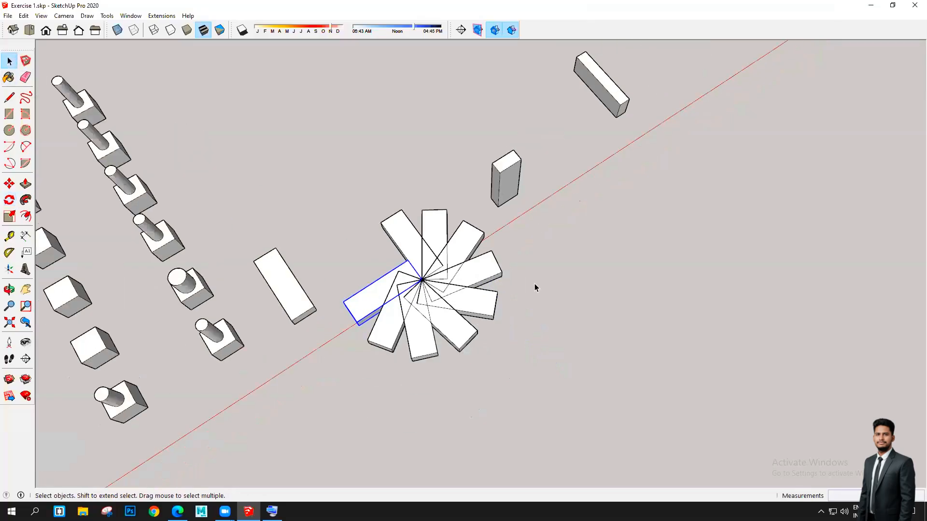
middle_drag(563, 302, 438, 260)
scroll(439, 258, up, 5)
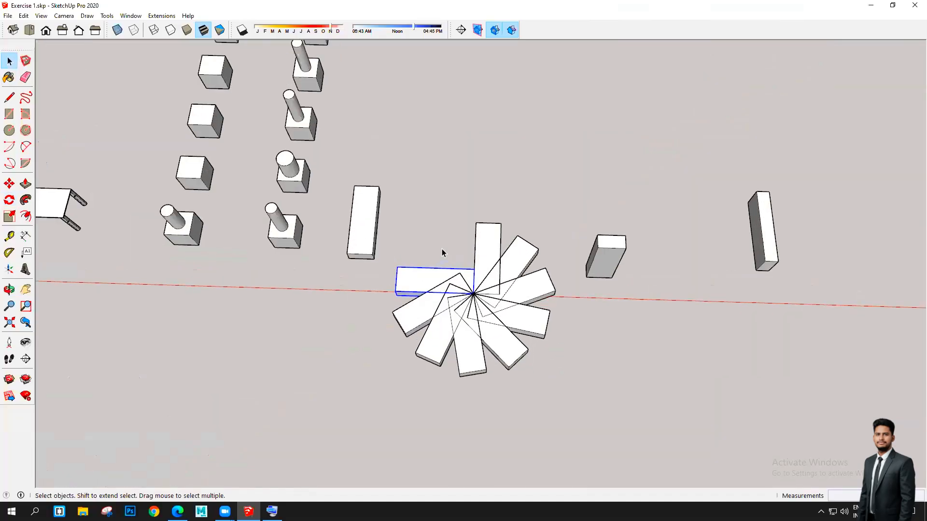
scroll(442, 253, down, 5)
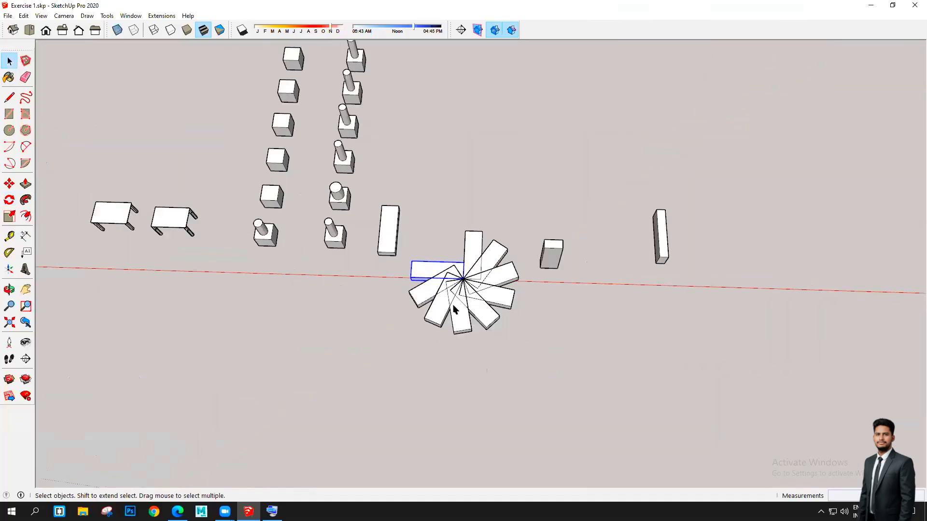
scroll(549, 342, down, 3)
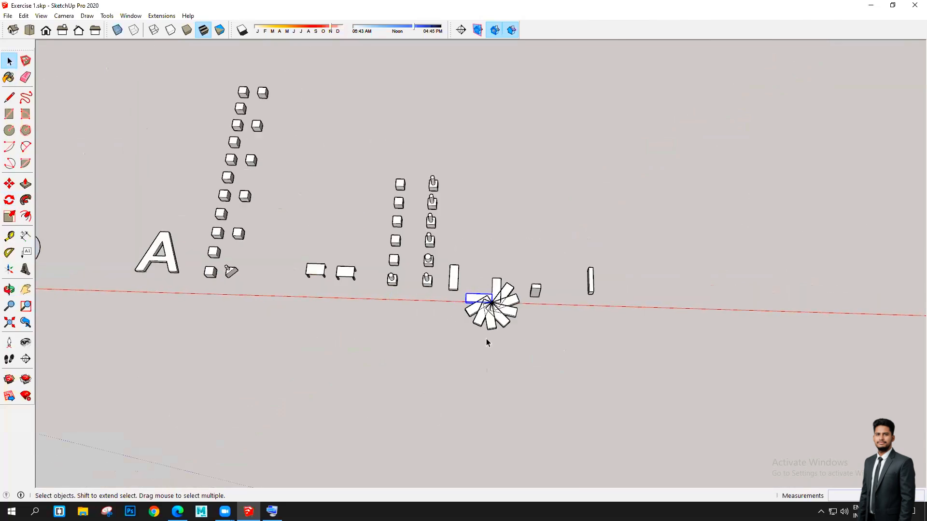
scroll(488, 340, up, 4)
middle_drag(440, 347, 394, 185)
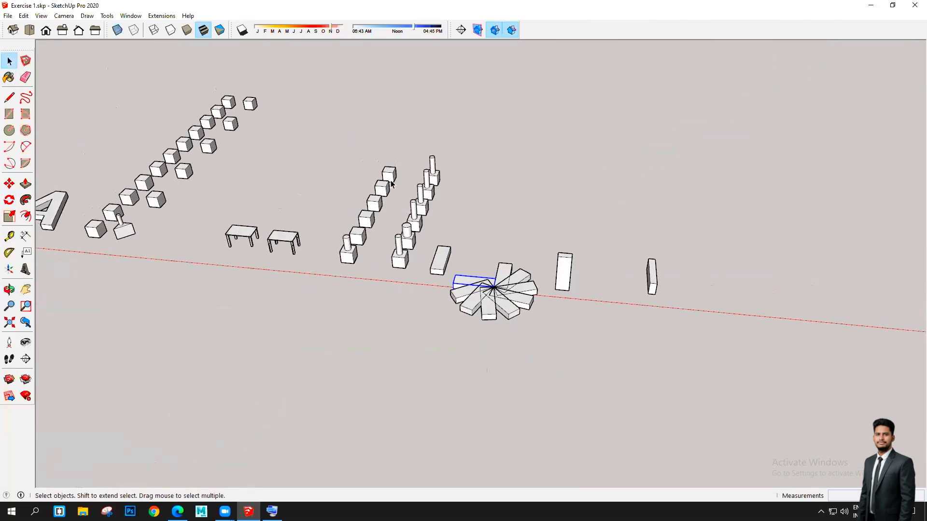
scroll(507, 267, up, 2)
middle_drag(507, 268, 535, 289)
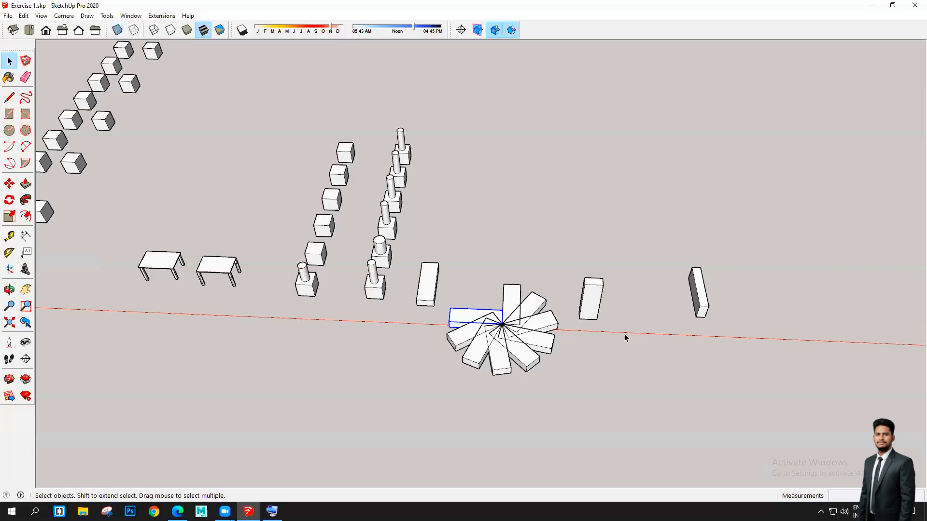
scroll(536, 295, down, 4)
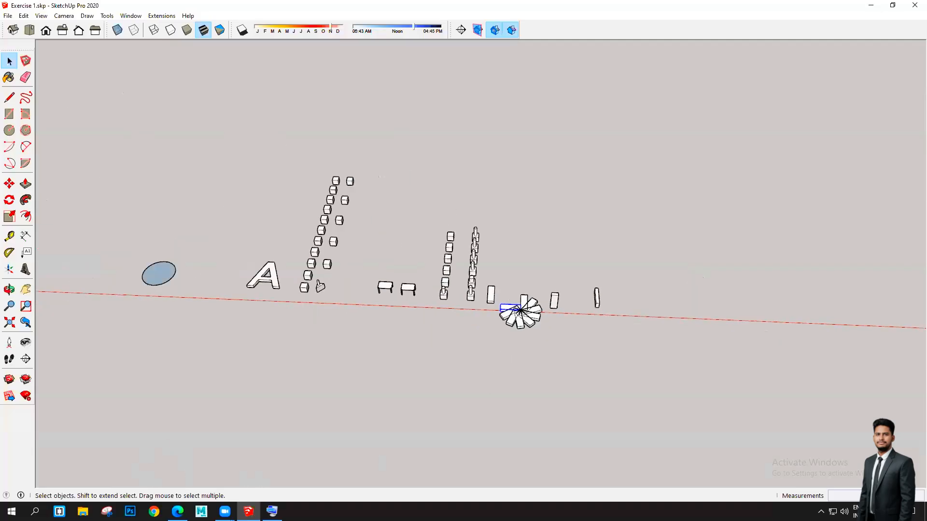
- Switch to the course outline PDF in Edge and review the topics of Class 9, Class 10 and Class 11
key(alt+Tab)
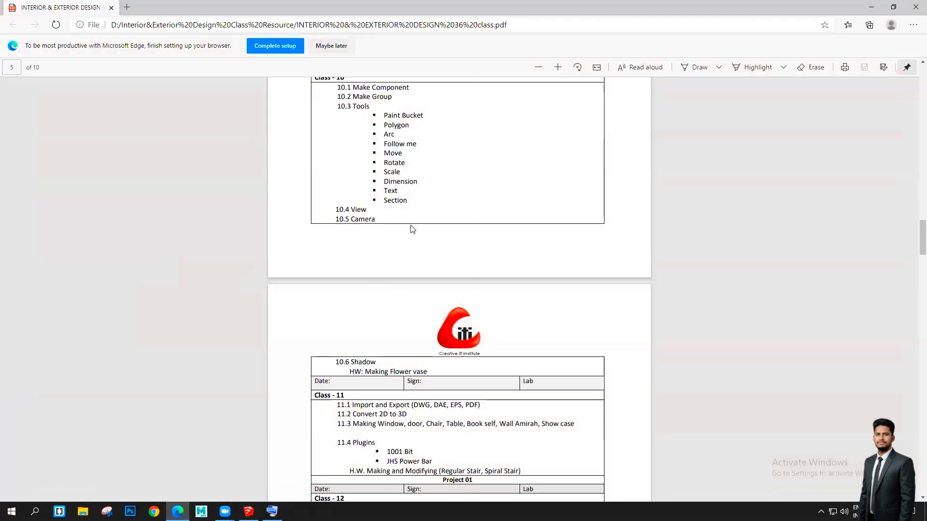
scroll(412, 229, up, 3)
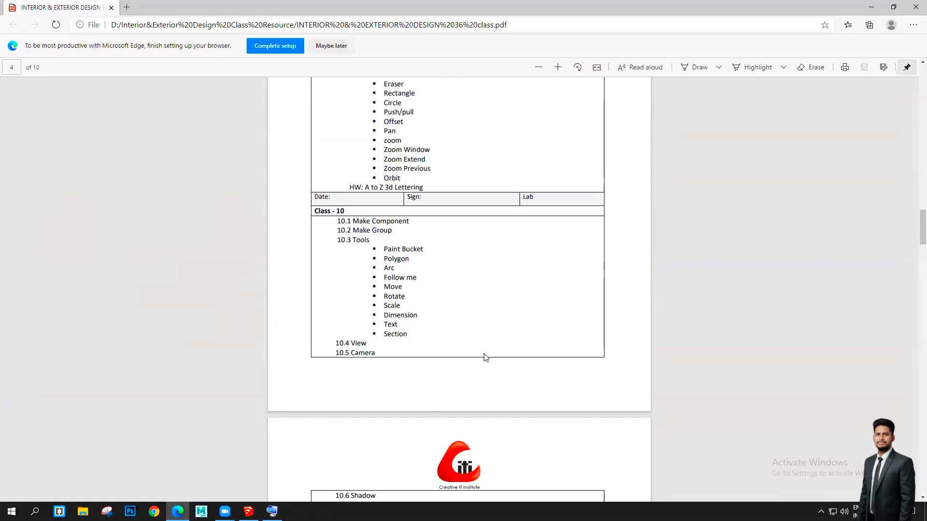
scroll(420, 341, down, 4)
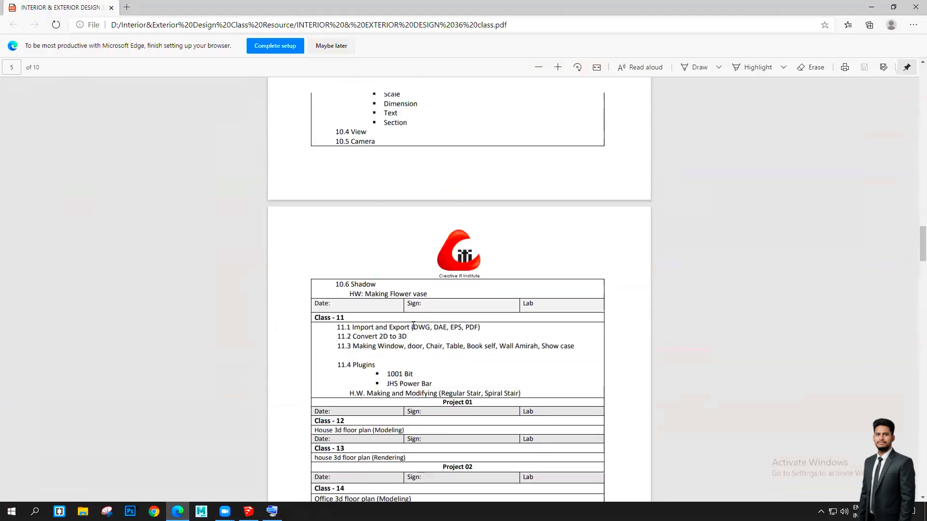
scroll(413, 326, up, 3)
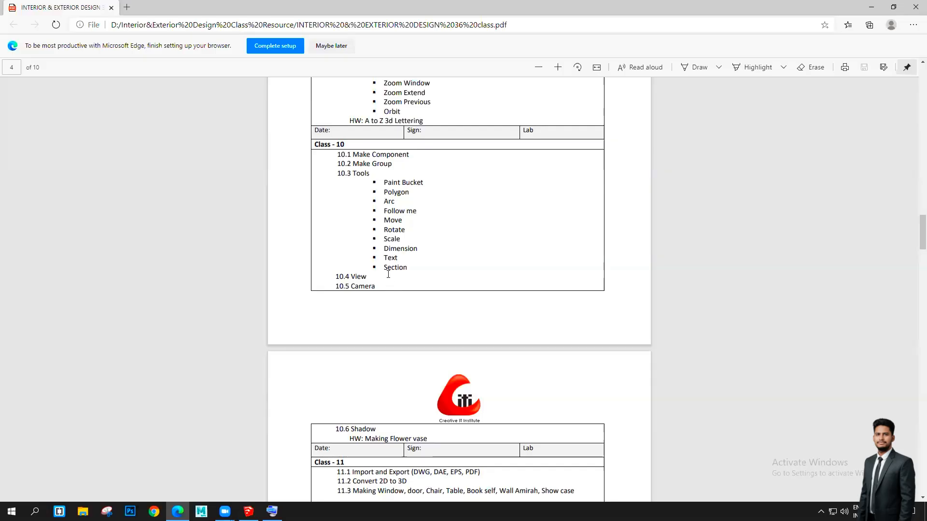
scroll(394, 282, up, 3)
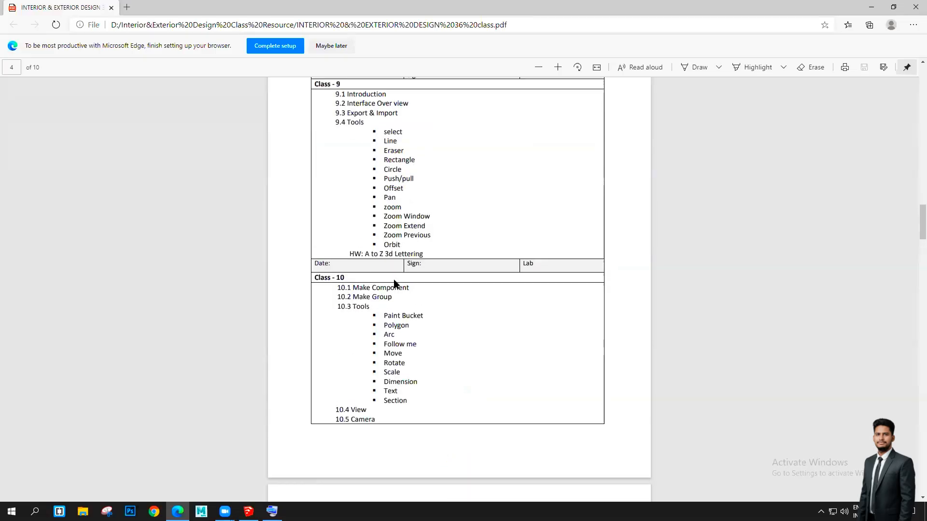
scroll(399, 275, down, 7)
scroll(399, 274, down, 1)
scroll(400, 279, up, 3)
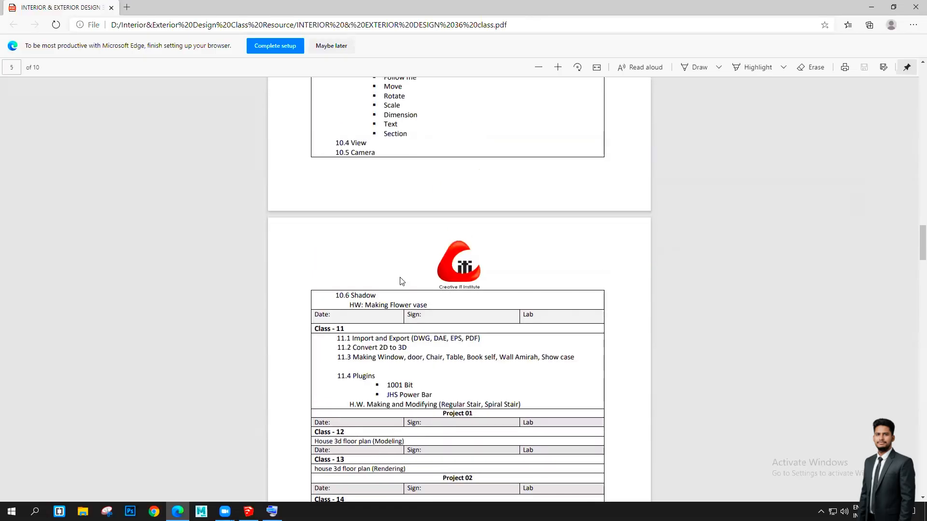
scroll(401, 282, up, 3)
scroll(436, 252, up, 4)
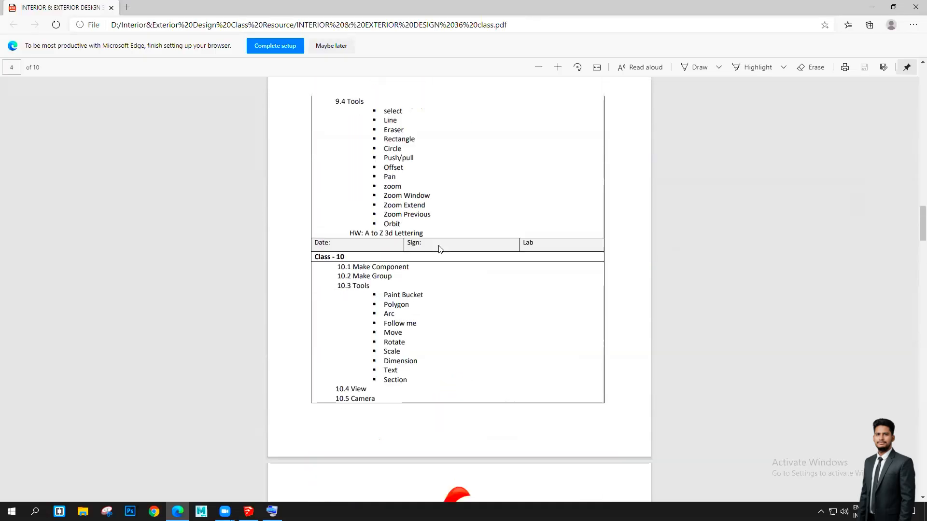
- Return to SketchUp to close the On-Screen Keyboard, and bring the course outline PDF in Edge back up
click(871, 6)
scroll(522, 271, up, 5)
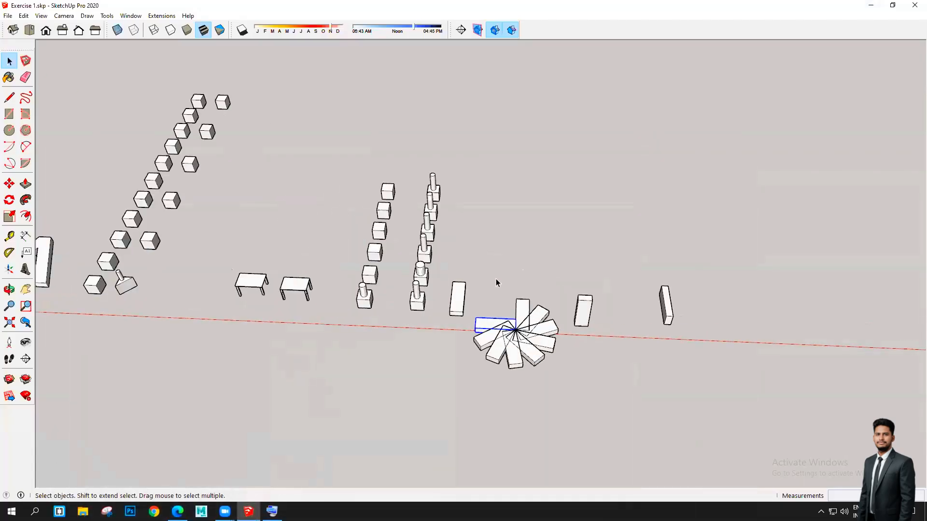
scroll(496, 279, down, 2)
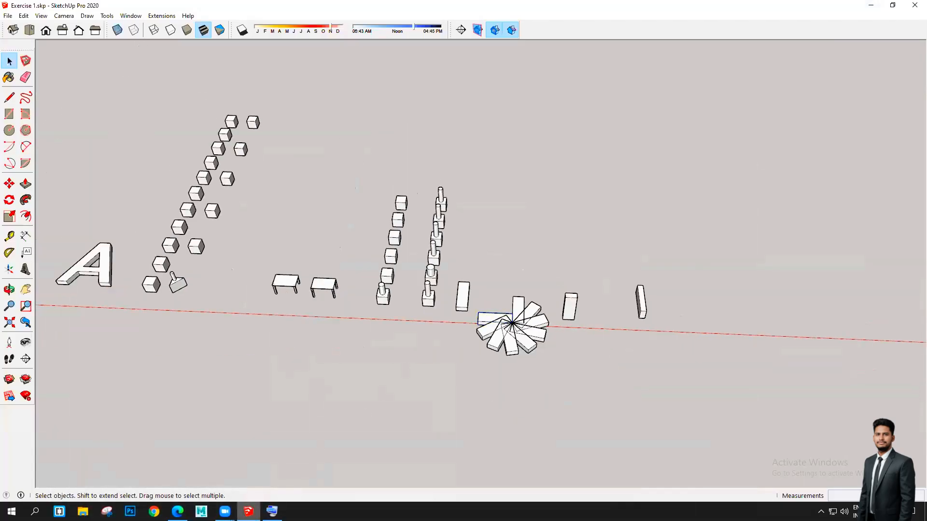
mouse_move(271, 512)
click(272, 485)
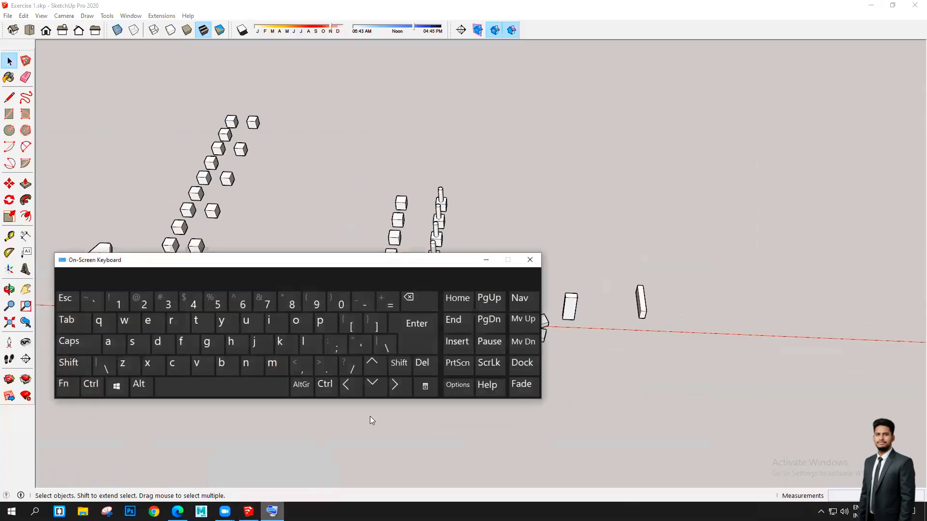
click(530, 260)
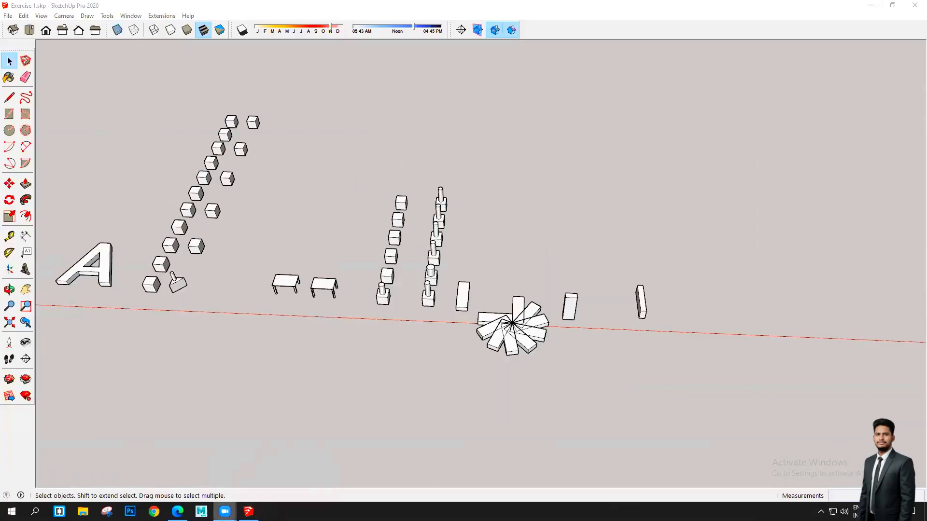
mouse_move(178, 512)
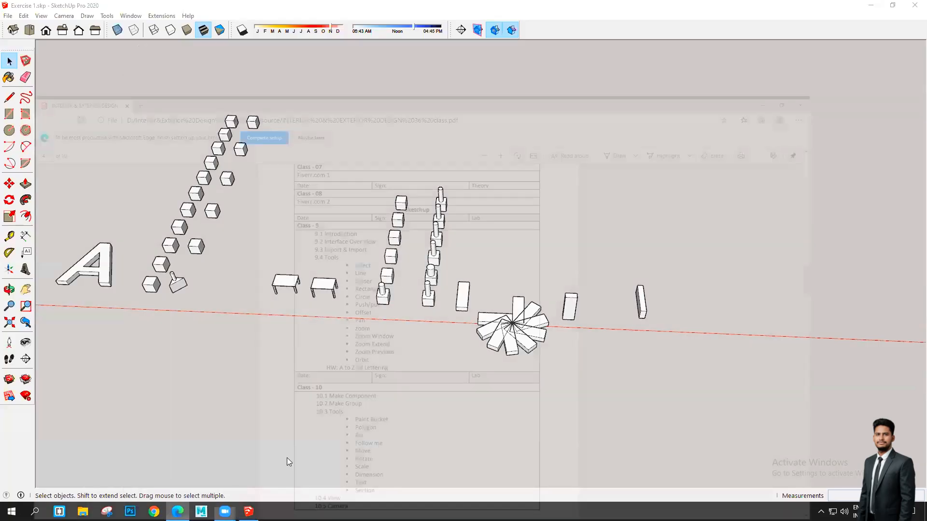
click(177, 464)
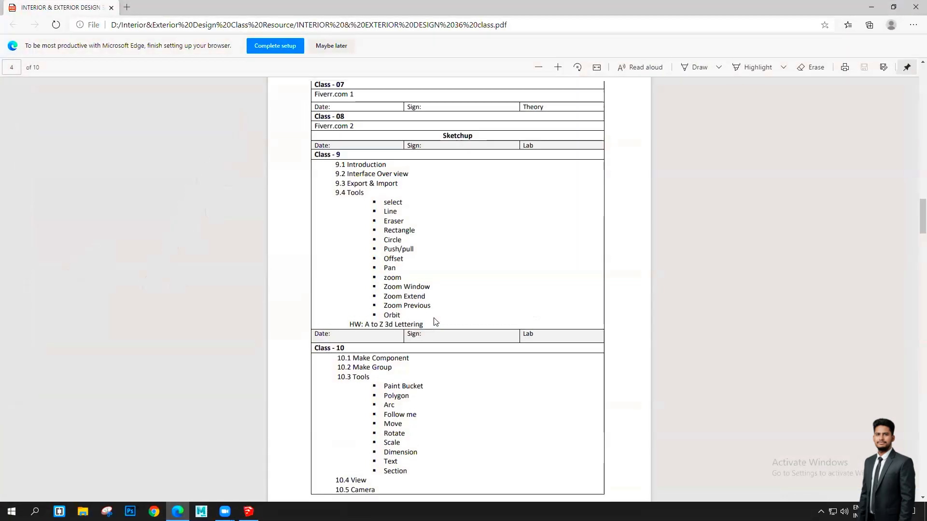
- Return from the course outline to SketchUp and examine the radial array, tables and cube rows from different distances and angles
scroll(436, 321, up, 3)
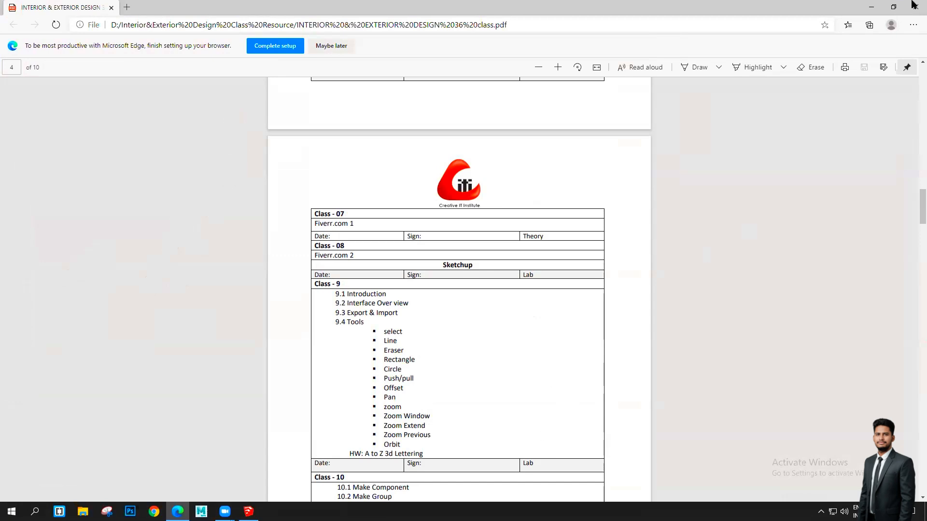
click(867, 3)
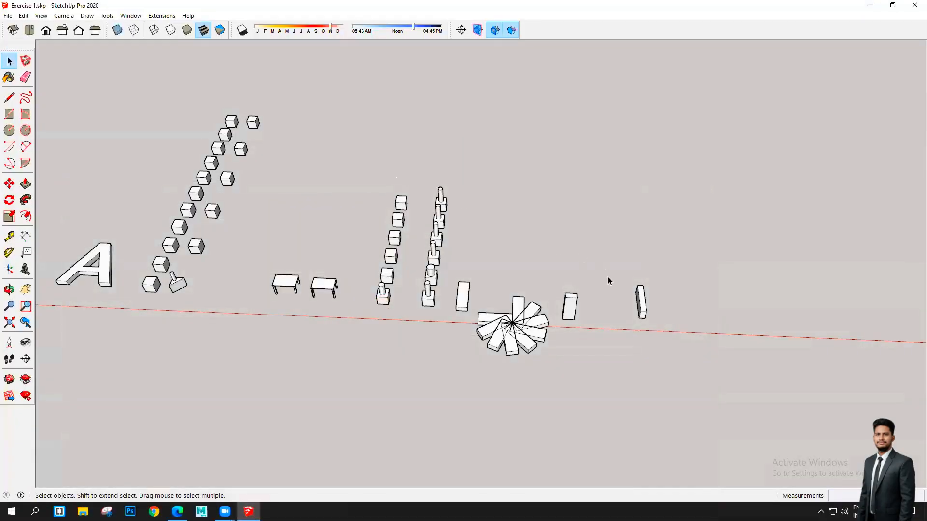
scroll(570, 280, down, 2)
scroll(459, 273, up, 3)
scroll(475, 281, down, 3)
scroll(393, 296, up, 2)
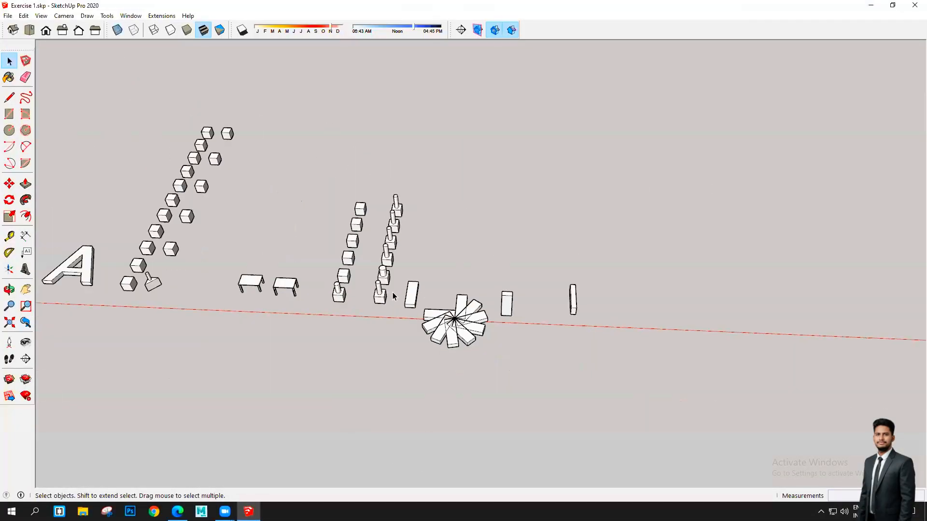
scroll(386, 304, up, 3)
middle_drag(356, 328, 512, 310)
scroll(506, 311, down, 4)
scroll(460, 277, up, 5)
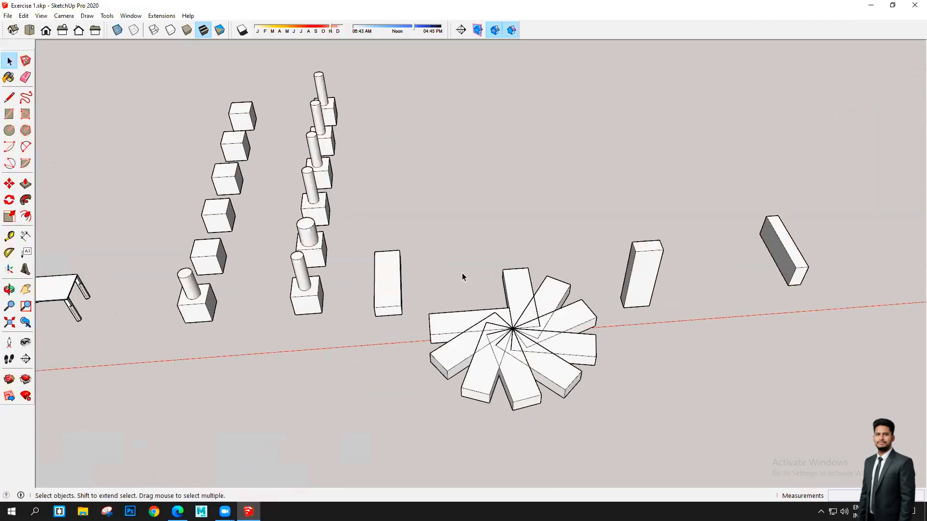
scroll(462, 273, down, 6)
scroll(346, 293, up, 4)
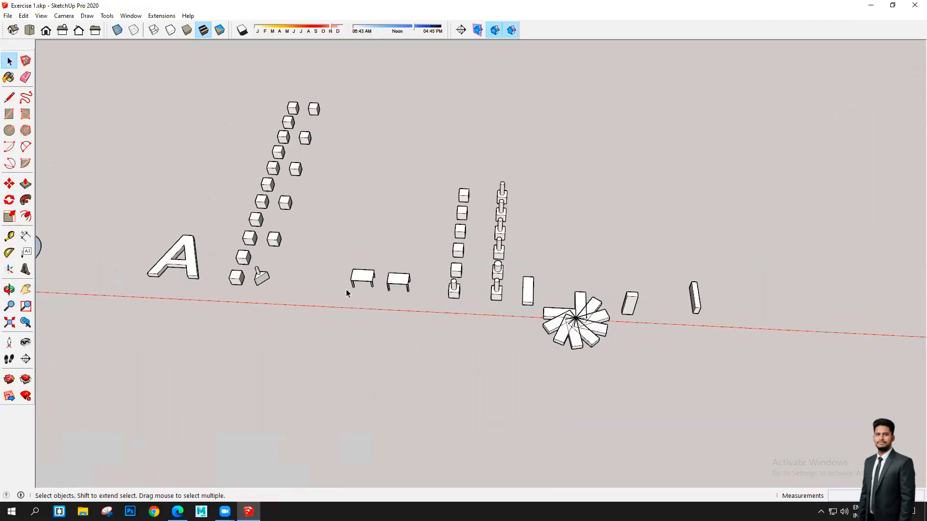
scroll(326, 270, up, 2)
scroll(328, 311, down, 4)
scroll(506, 295, up, 3)
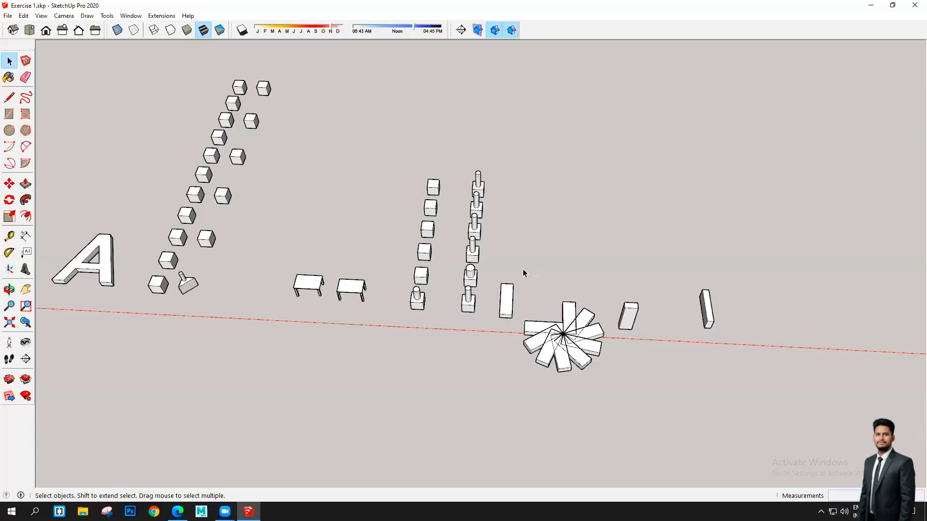
- Save the Exercise 1 model with the finished radial array
key(ctrl+s)
scroll(515, 292, down, 2)
scroll(650, 310, up, 4)
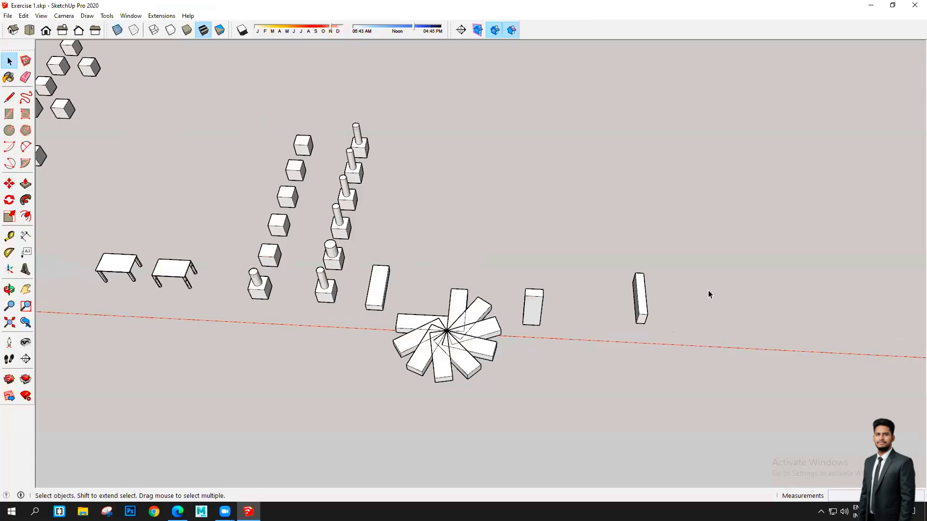
- Orbit around the radial array and its neighbouring boxes, and look over the whole row of exercise objects
scroll(585, 323, down, 3)
scroll(507, 285, up, 4)
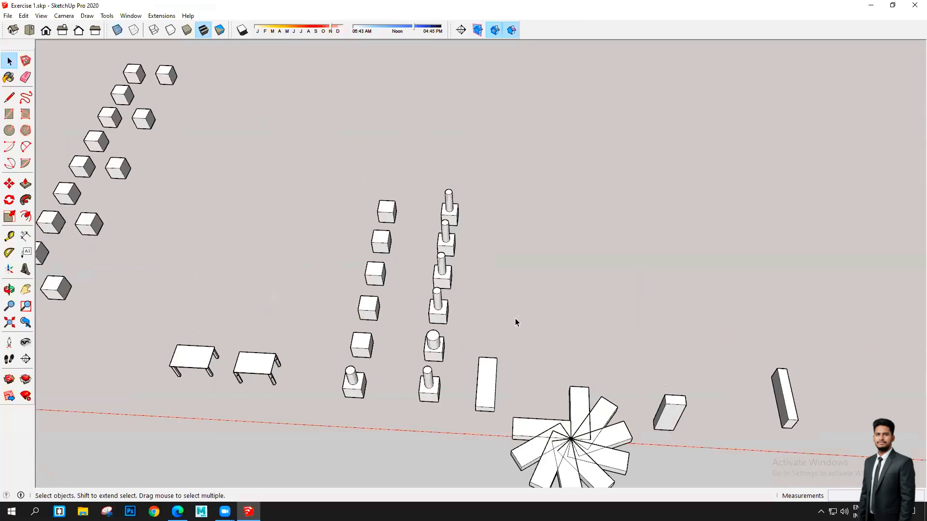
mouse_move(576, 340)
middle_down()
mouse_move(565, 215)
mouse_move(542, 271)
mouse_move(458, 372)
middle_up()
scroll(459, 372, down, 3)
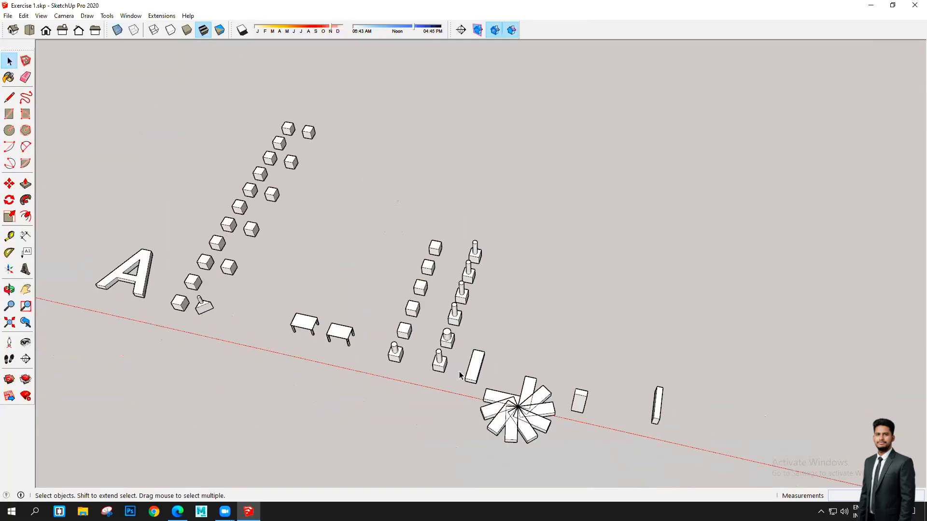
scroll(518, 385, up, 3)
scroll(375, 296, down, 4)
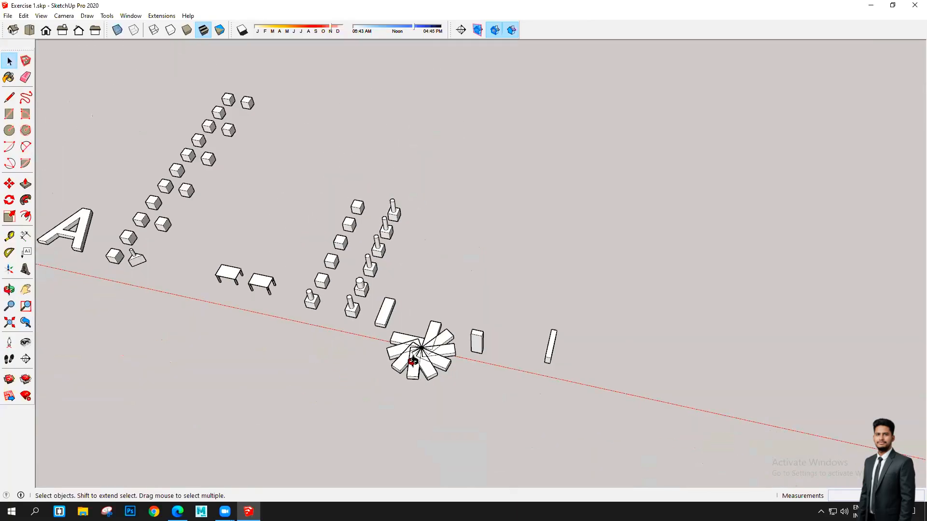
middle_drag(412, 361, 420, 356)
scroll(420, 355, up, 3)
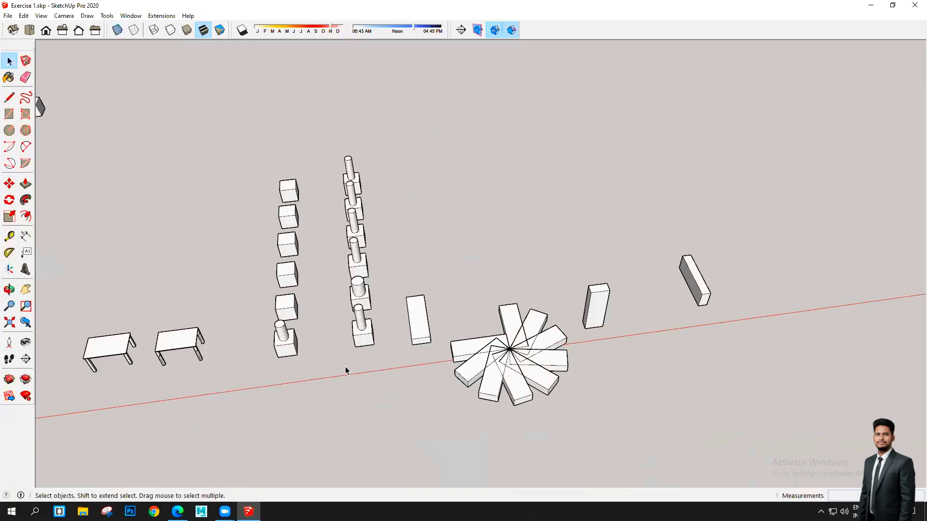
scroll(438, 355, down, 4)
middle_drag(439, 355, 173, 497)
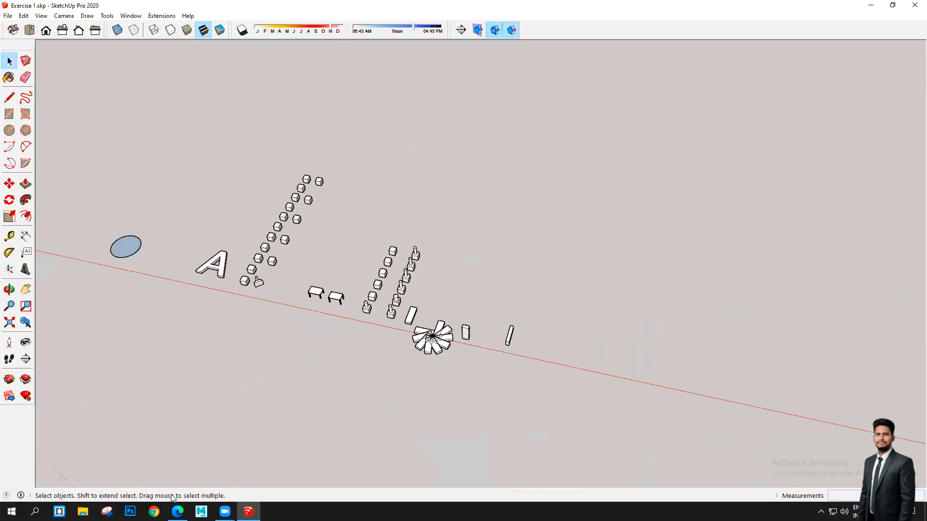
- Switch to the course outline PDF in Edge to check the Class 10 topics, and return to SketchUp to view the whole model
click(177, 512)
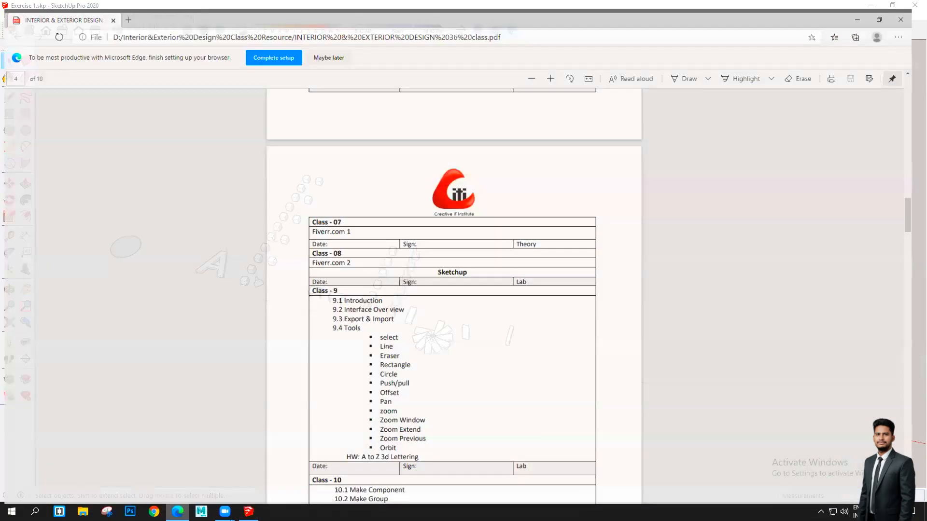
scroll(367, 415, down, 7)
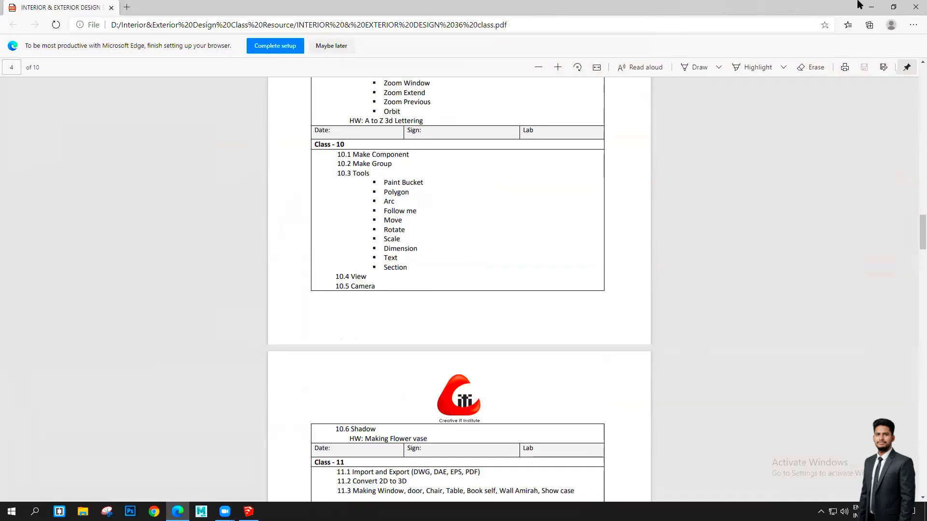
click(871, 7)
scroll(393, 410, down, 4)
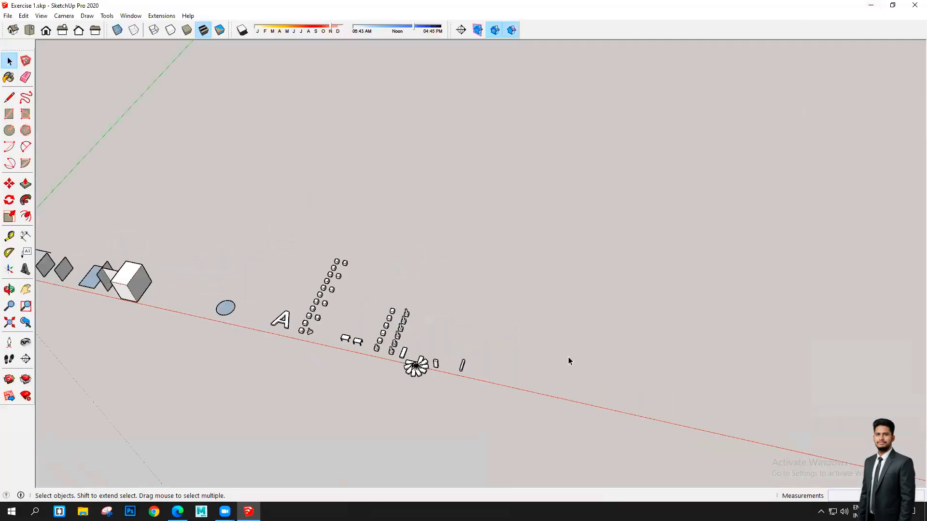
scroll(312, 300, up, 5)
middle_drag(280, 347, 265, 318)
scroll(265, 318, down, 4)
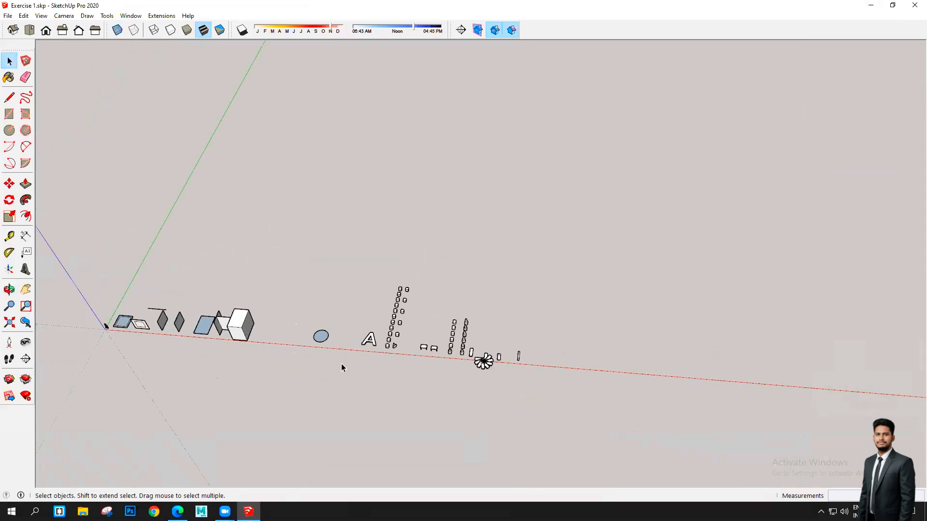
- Bring the course outline PDF in Edge back up and review the Class 9, Class 10 and Class 11 topics
click(248, 511)
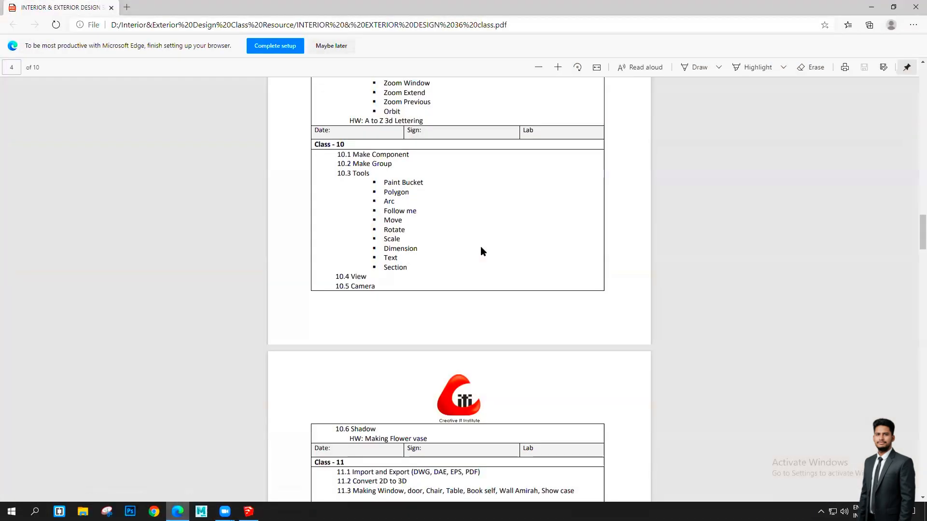
scroll(479, 246, up, 5)
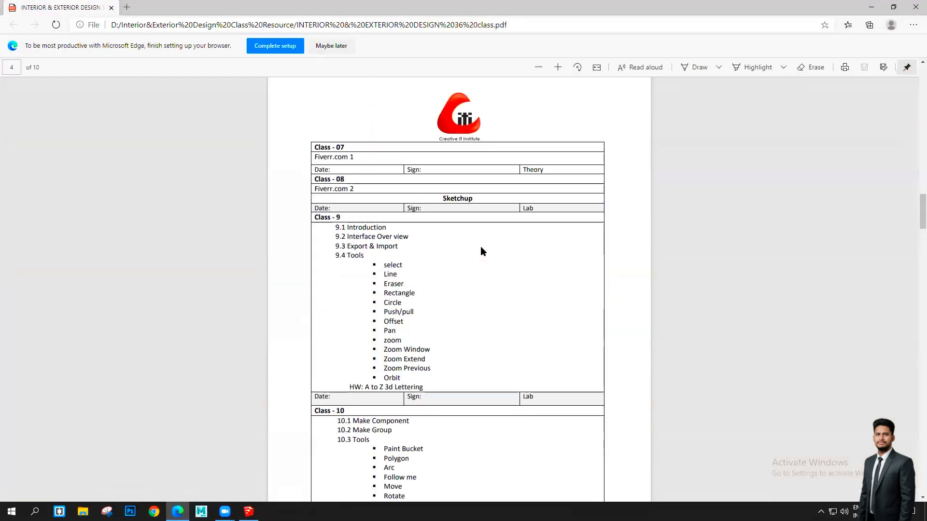
scroll(478, 246, down, 5)
scroll(479, 251, down, 2)
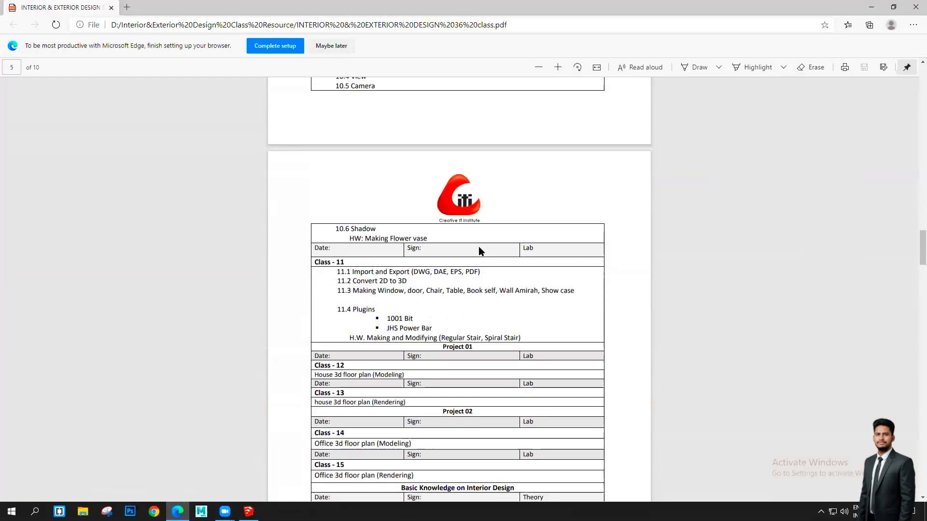
scroll(478, 251, up, 3)
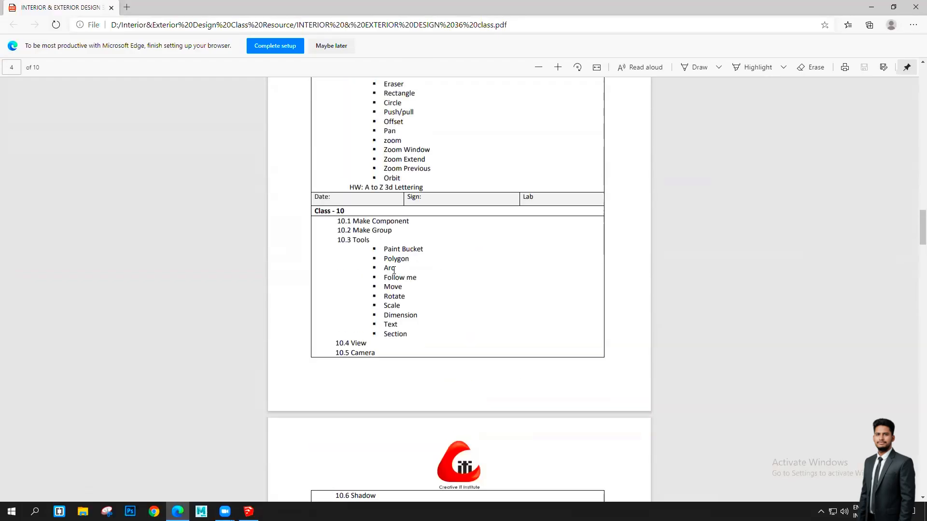
- Return to SketchUp and draw a centre-point arc of roughly three-quarters of a circle between the large box and the blue circle
click(875, 4)
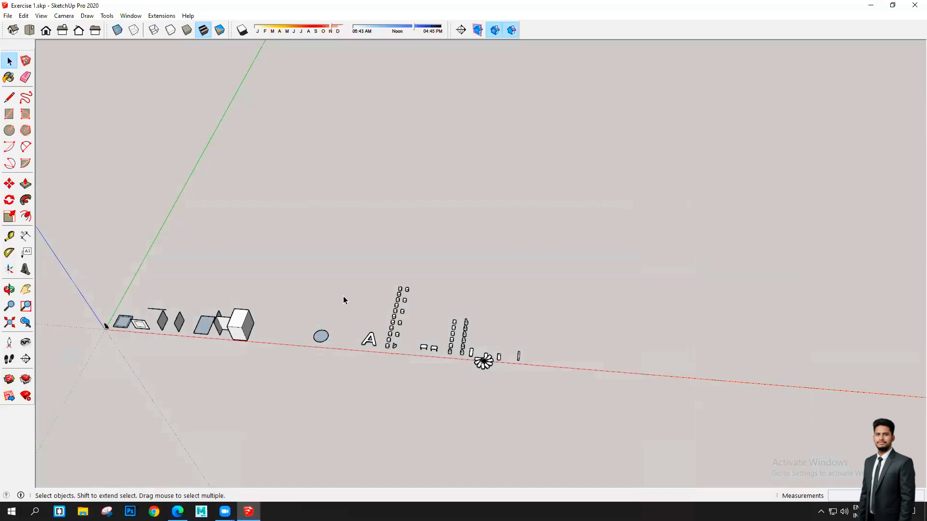
scroll(343, 296, up, 4)
scroll(175, 294, up, 2)
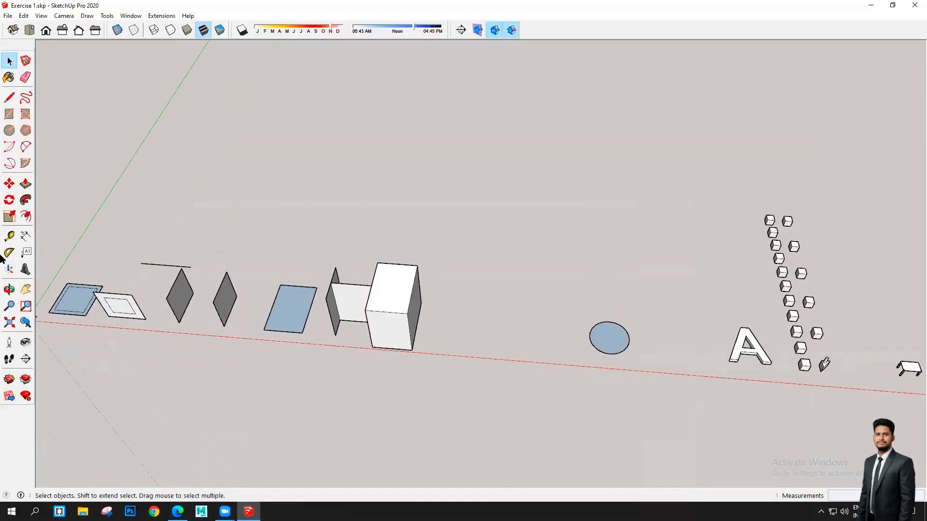
click(10, 149)
shift+middle_drag(455, 305, 272, 281)
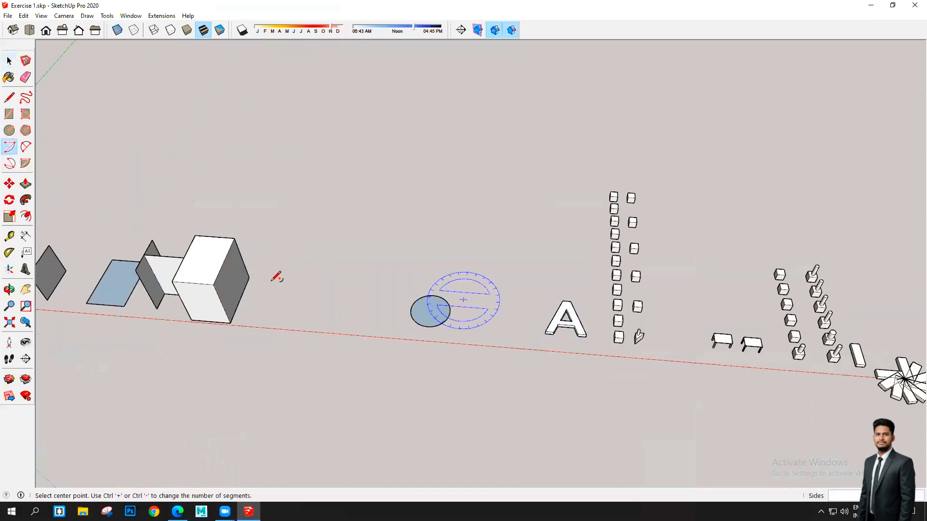
scroll(272, 282, up, 1)
scroll(259, 279, up, 5)
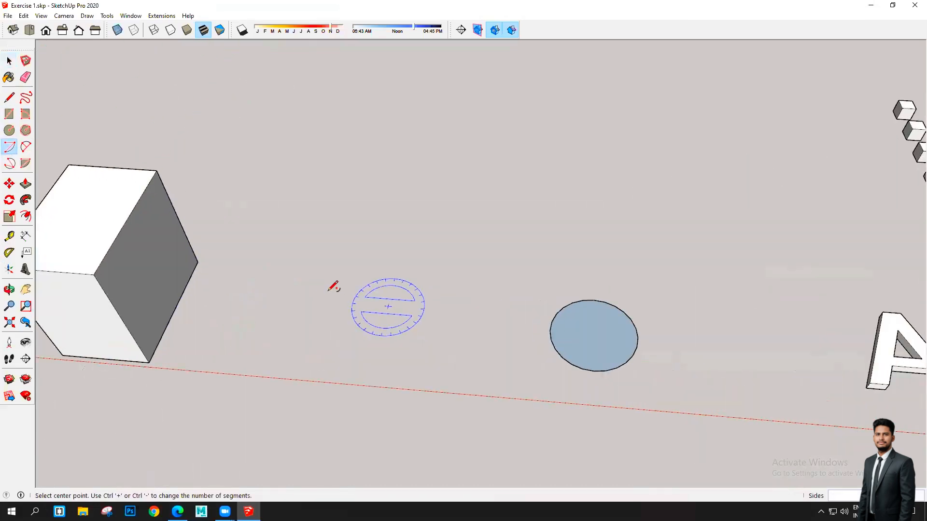
click(329, 292)
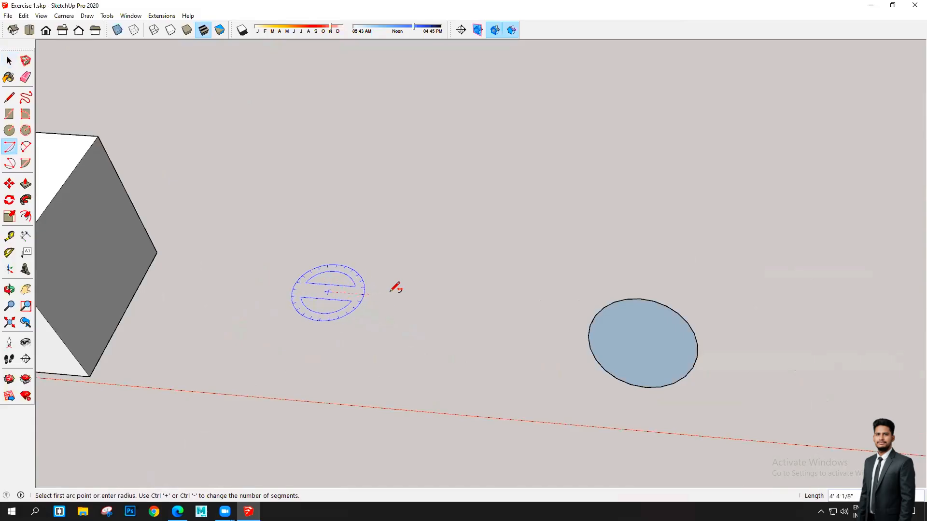
click(446, 300)
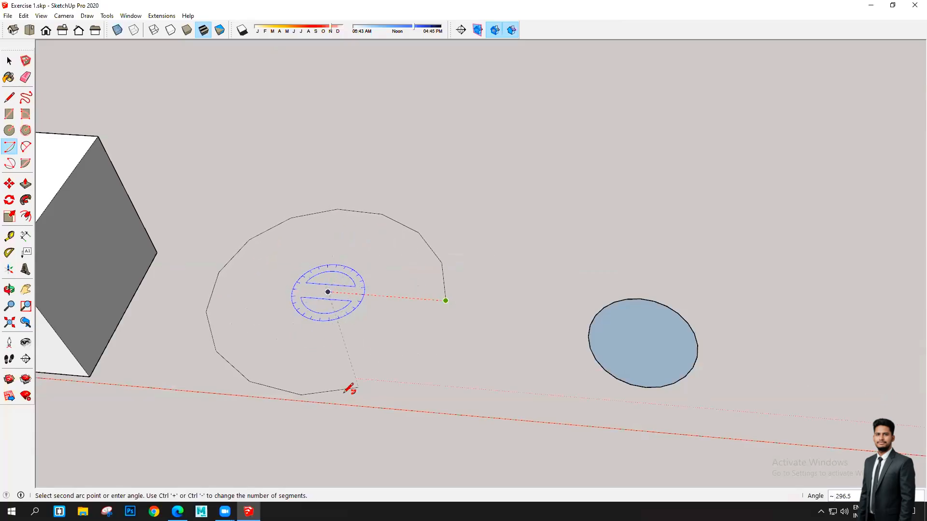
click(306, 394)
- Draw a 2 Point Arc parallel to the red axis behind the blue circle, bulging away from the circle
middle_drag(373, 311, 369, 378)
scroll(345, 337, down, 5)
scroll(385, 290, up, 4)
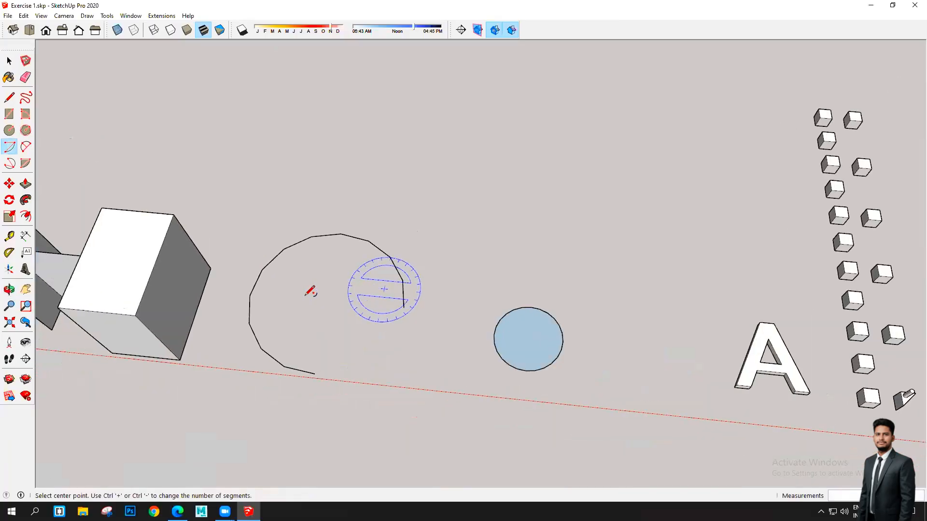
scroll(306, 296, down, 3)
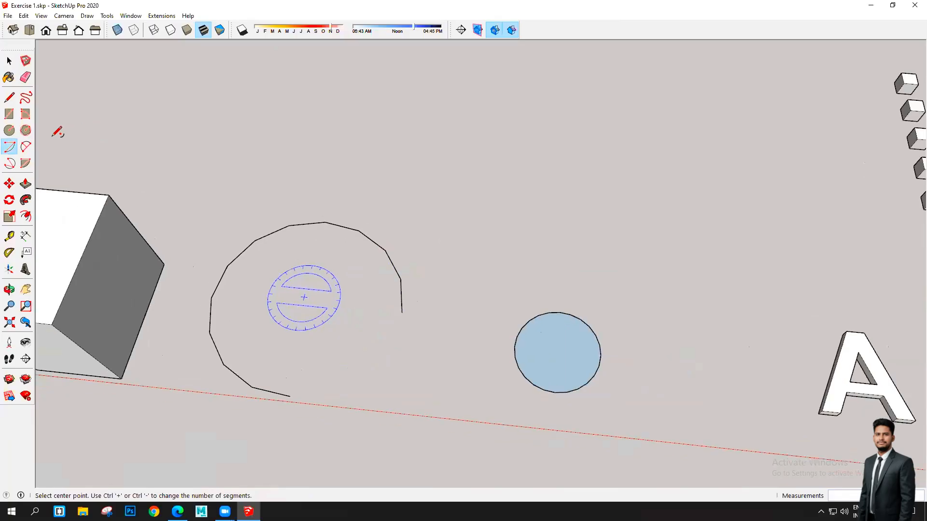
click(26, 147)
click(442, 250)
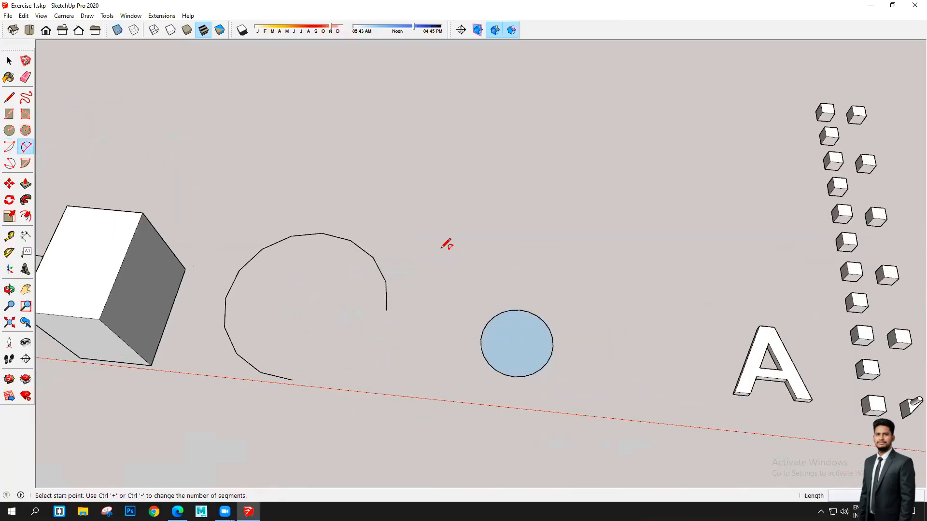
click(577, 262)
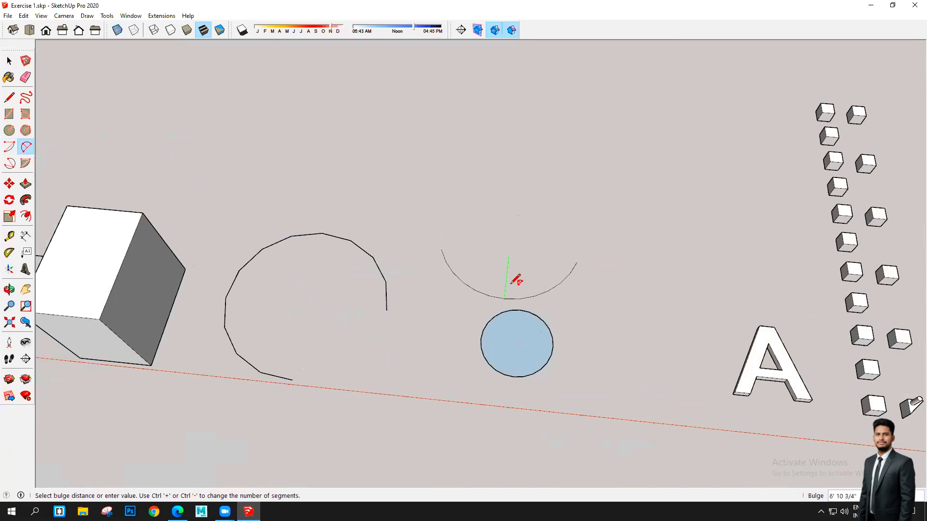
click(524, 205)
- Draw a 3 Point Arc of about 302 degrees between the blue circle and the letter A
scroll(524, 205, down, 2)
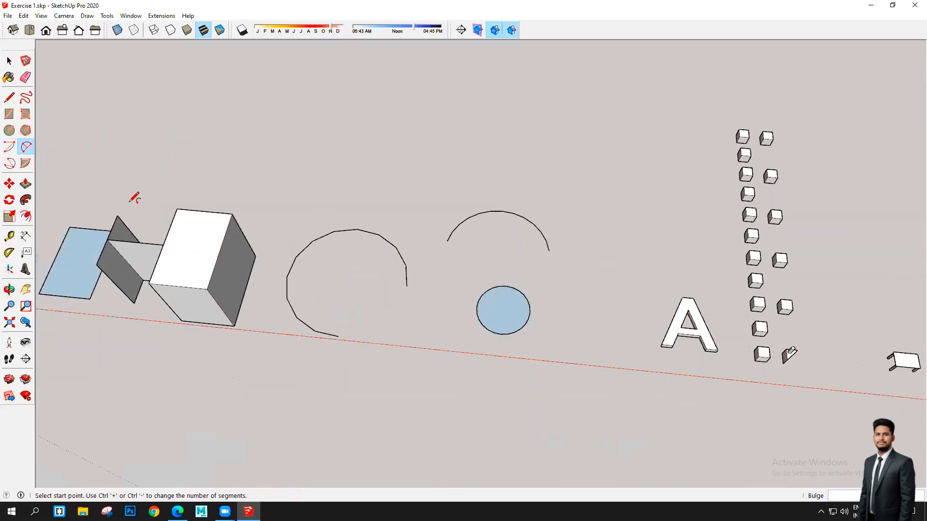
click(11, 166)
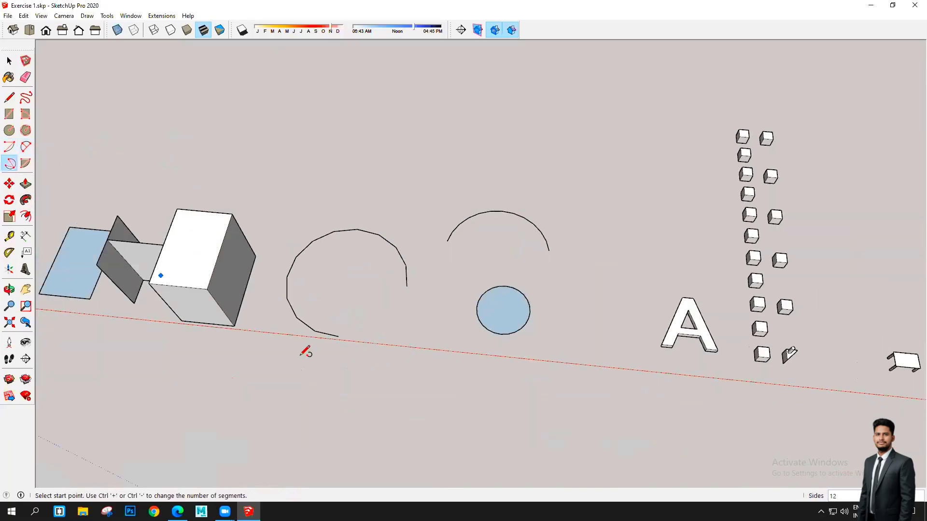
scroll(395, 357, down, 1)
scroll(600, 302, up, 2)
scroll(600, 302, up, 1)
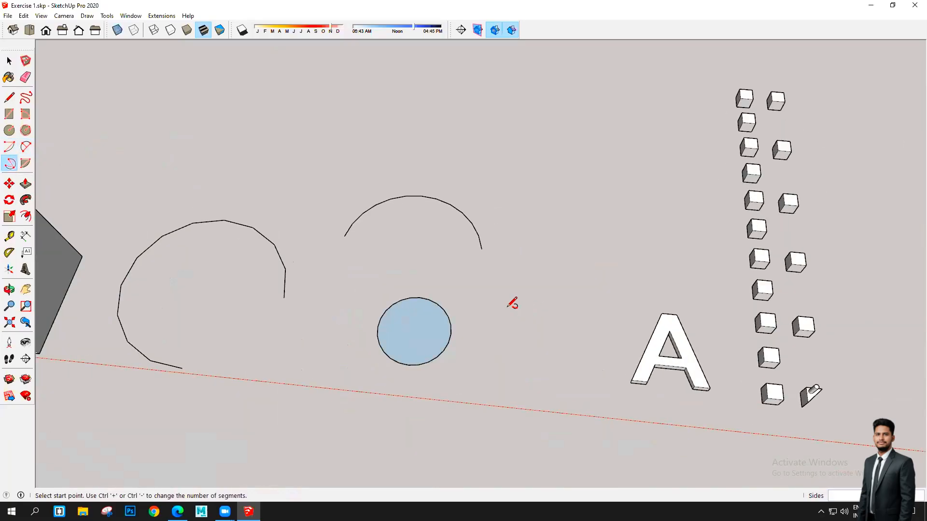
click(506, 307)
click(600, 317)
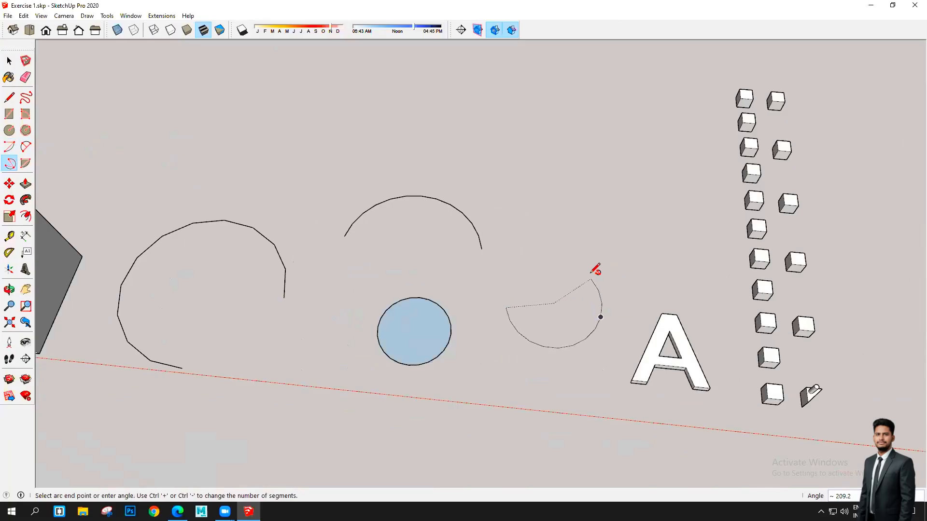
click(511, 261)
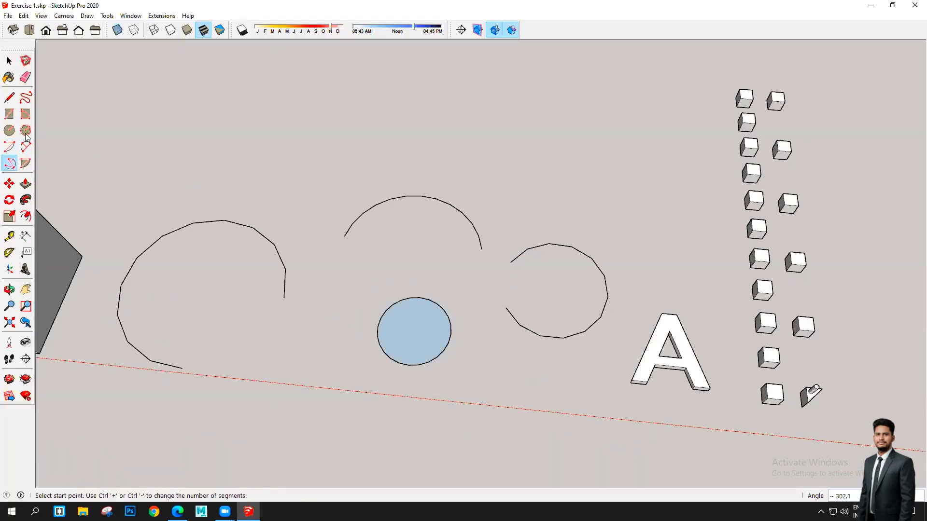
- Draw two lines from the 3 Point Arc's endpoints to its centre point to close it into a face
key(l)
click(506, 307)
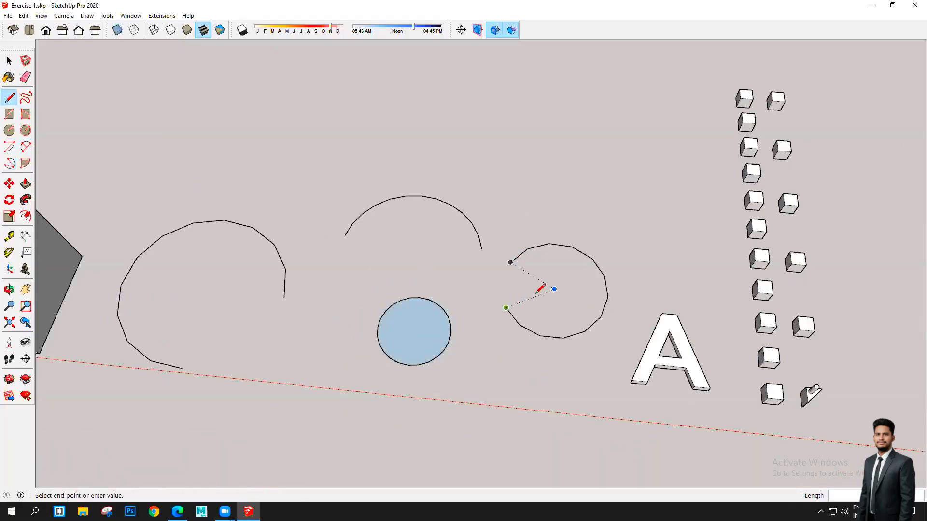
click(554, 289)
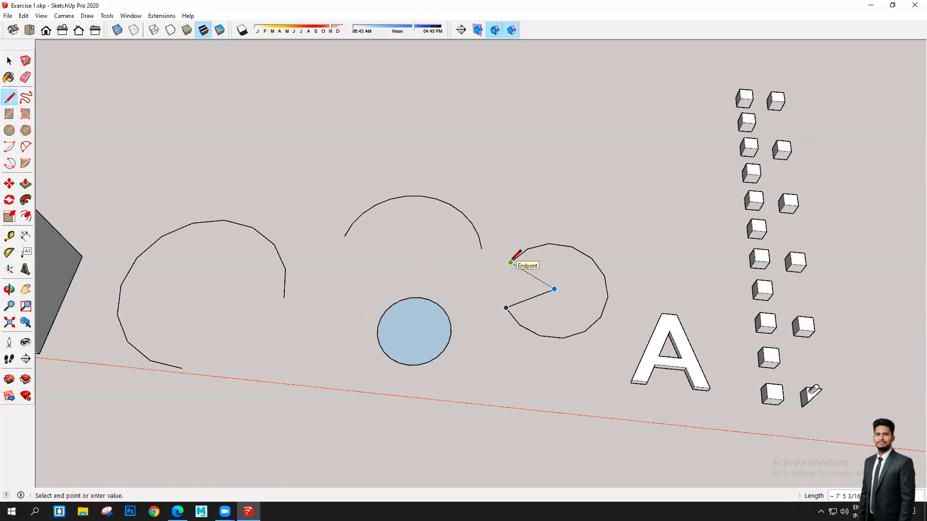
click(511, 262)
middle_drag(536, 356, 586, 256)
scroll(586, 256, up, 7)
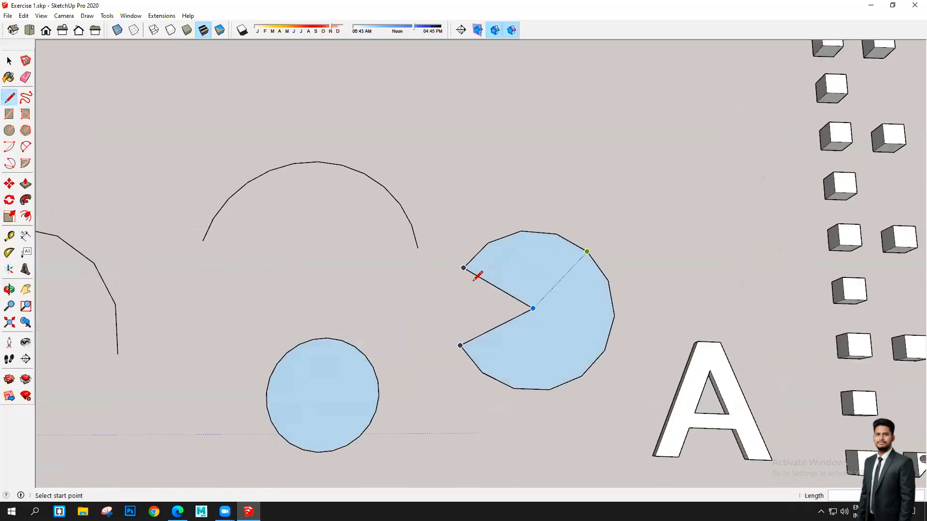
scroll(3, 68, down, 3)
click(9, 62)
scroll(379, 292, down, 4)
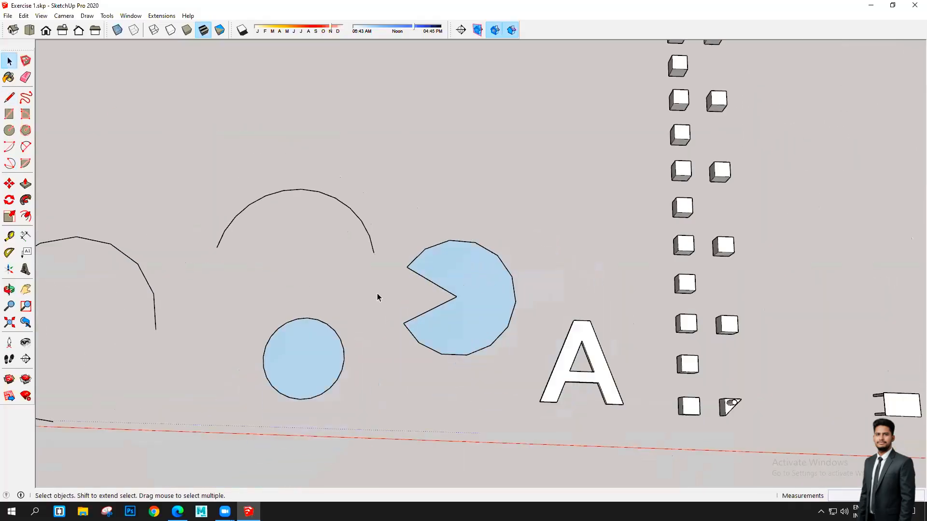
scroll(381, 291, up, 3)
scroll(381, 294, up, 1)
scroll(479, 292, down, 1)
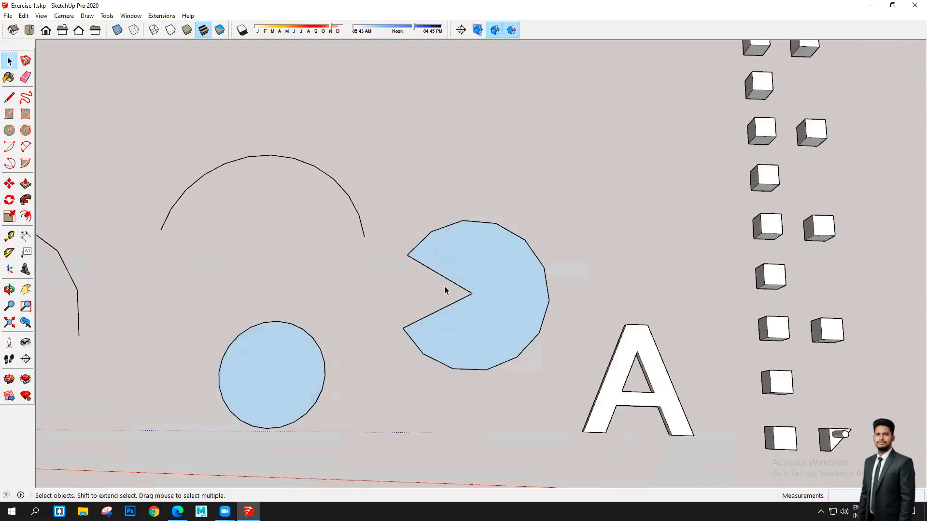
scroll(444, 286, down, 1)
scroll(470, 271, down, 2)
- Delete the 3 Point Arc's face and its two closing lines, keeping only the open arc
click(471, 295)
mouse_move(470, 295)
middle_down()
mouse_move(471, 265)
mouse_move(473, 288)
middle_up()
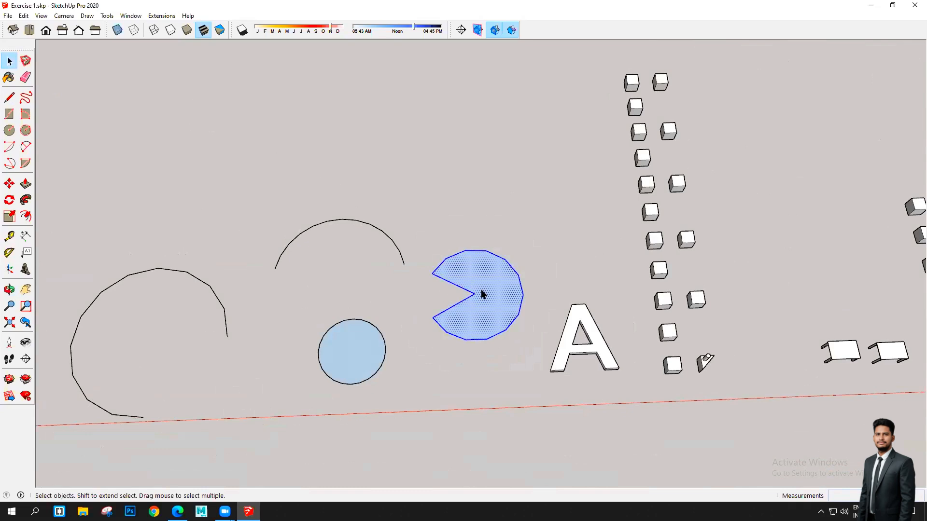
key(Delete)
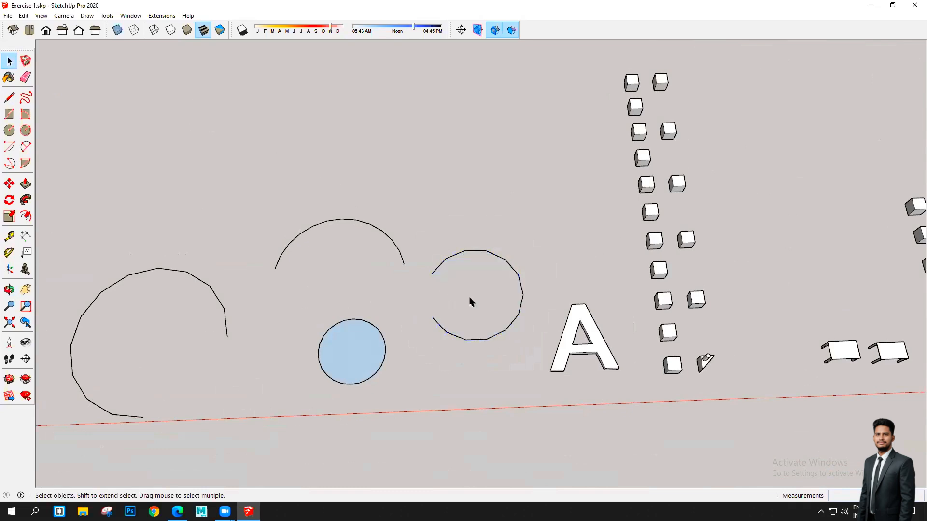
- Examine the three open arcs around the blue circle from several angles and select the 3 Point Arc
scroll(463, 314, down, 5)
middle_drag(456, 362, 379, 274)
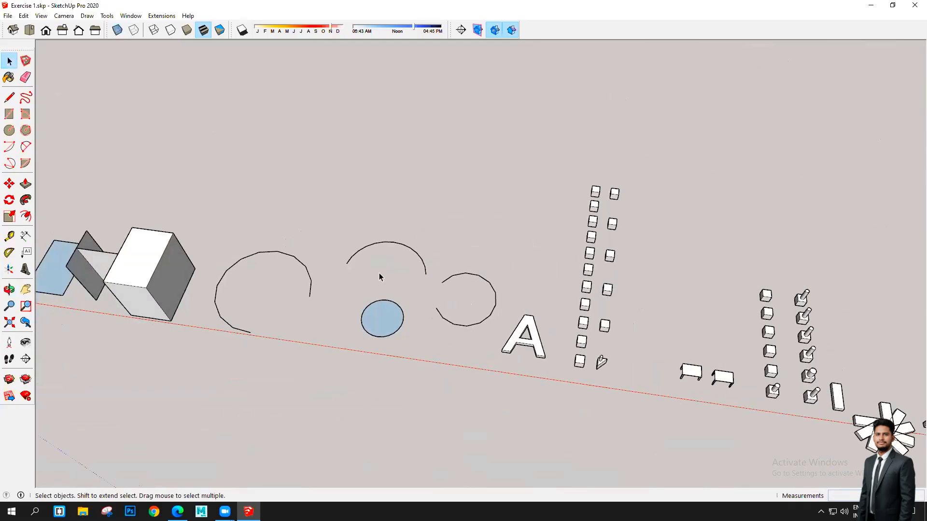
scroll(412, 377, up, 4)
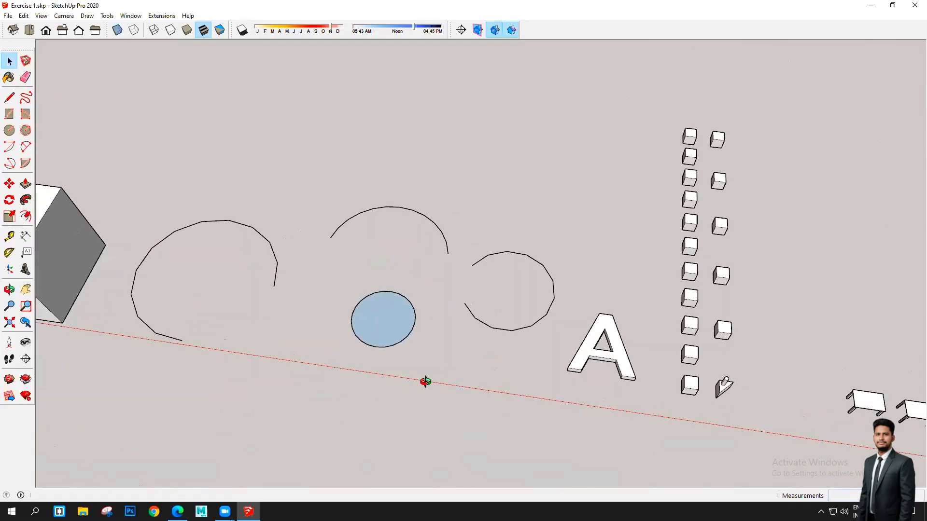
middle_drag(425, 382, 444, 295)
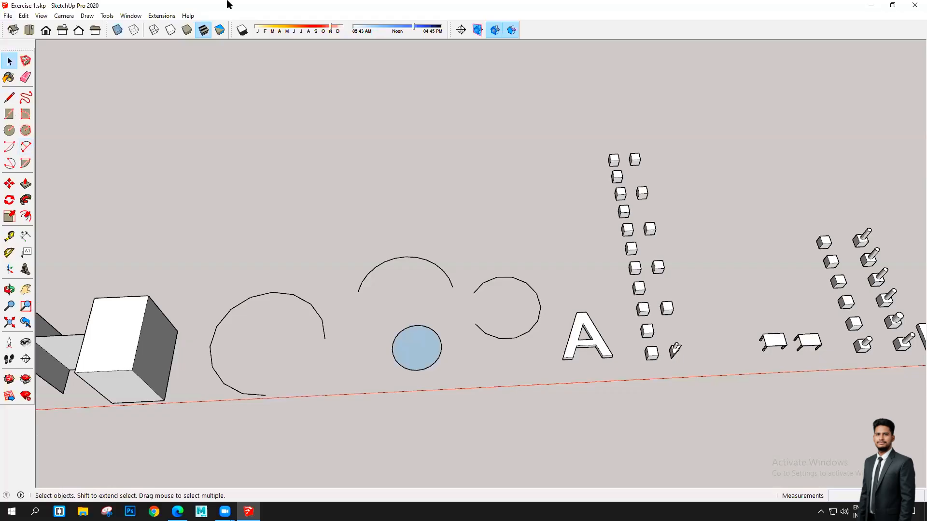
scroll(403, 302, up, 3)
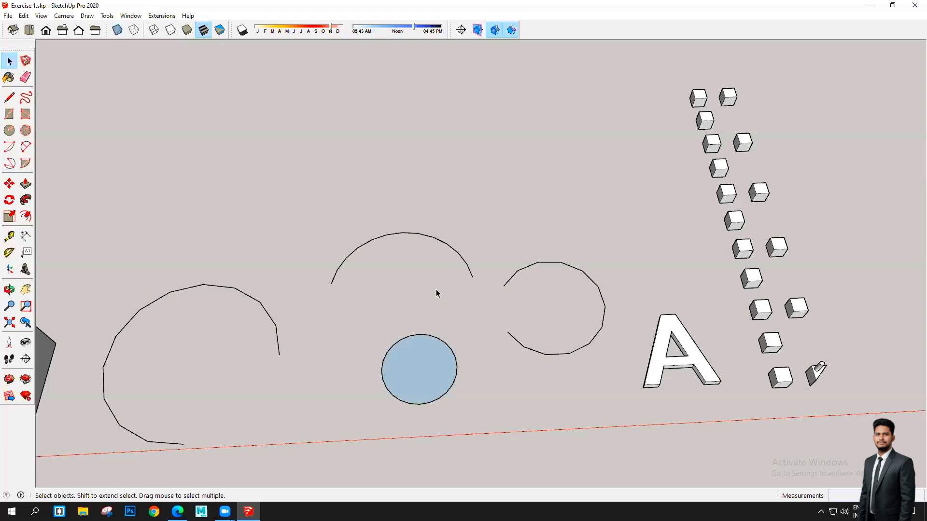
scroll(409, 240, down, 4)
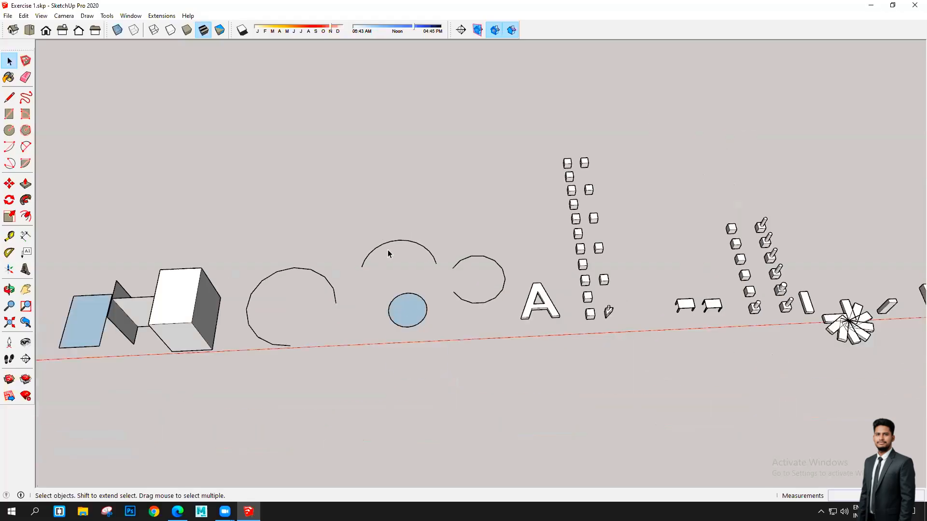
scroll(294, 285, up, 4)
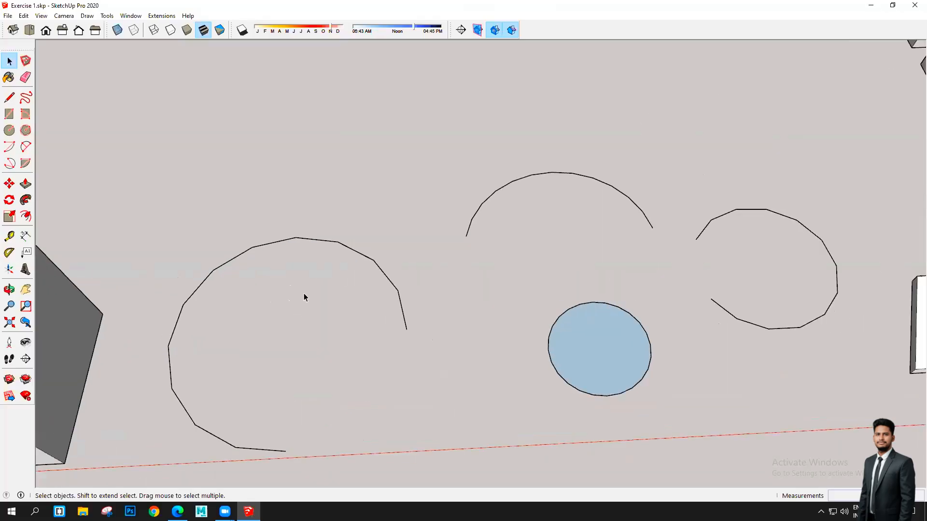
scroll(304, 296, down, 4)
scroll(471, 251, up, 5)
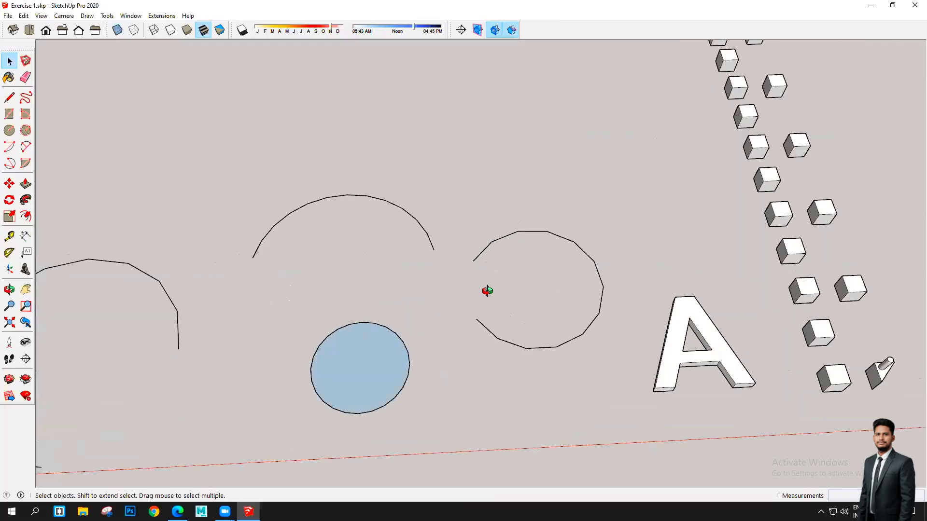
scroll(418, 296, down, 5)
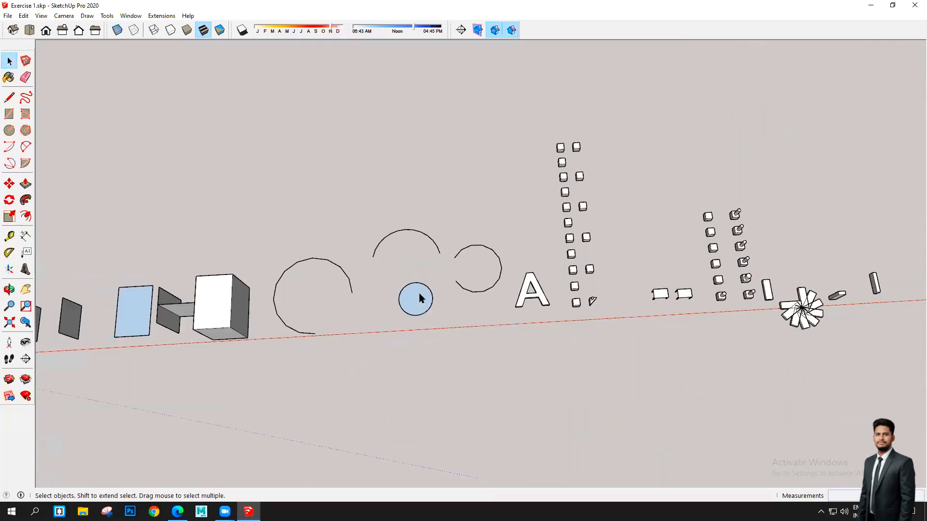
scroll(419, 217, up, 5)
scroll(482, 295, down, 5)
middle_drag(479, 303, 421, 254)
scroll(406, 254, up, 3)
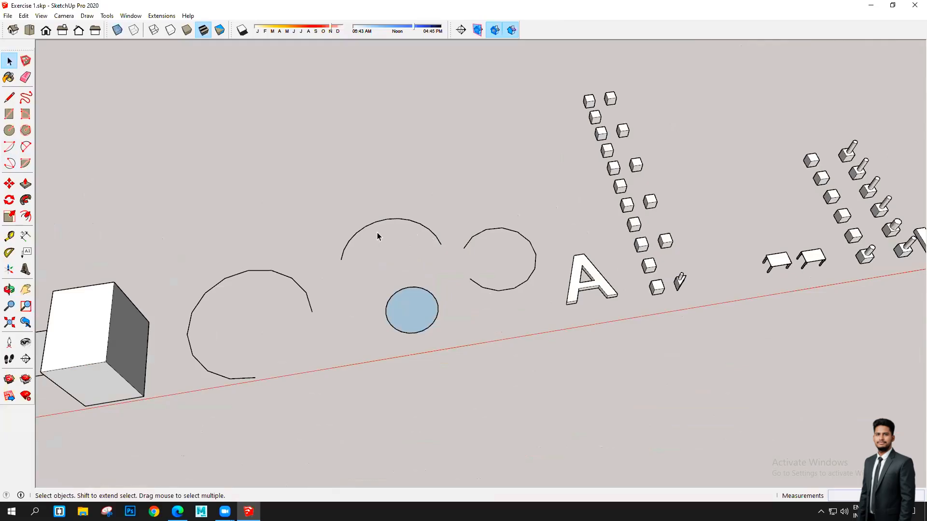
click(483, 289)
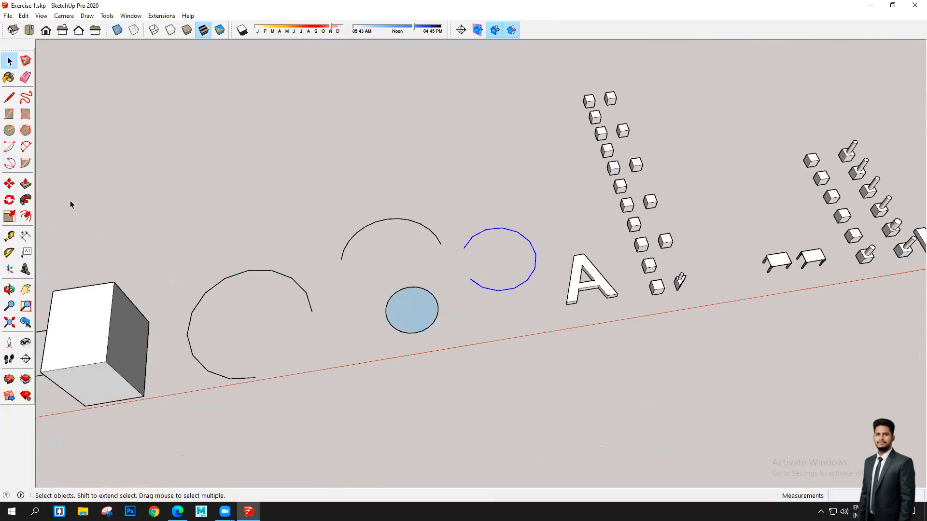
- Draw an upright 2 Point Arc about 38' 8" wide behind the smaller 2 Point Arc, bulging upward
click(25, 147)
click(275, 215)
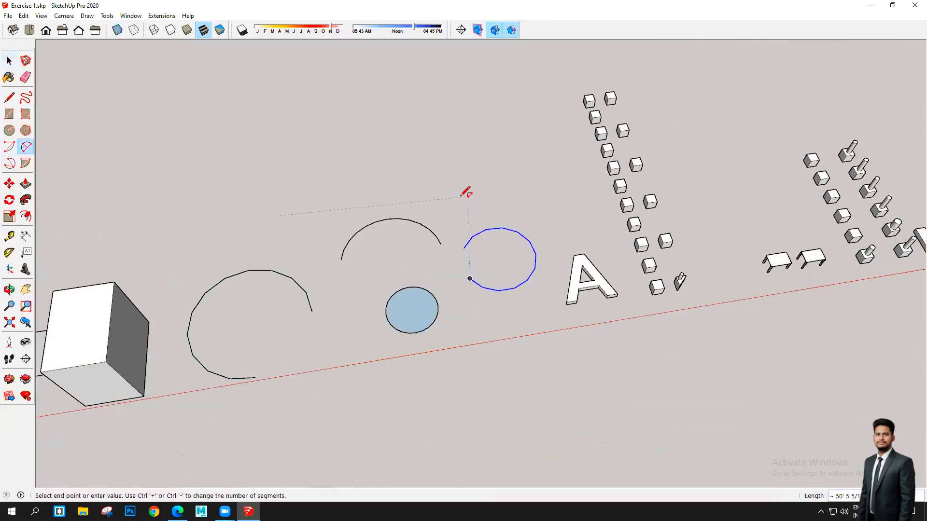
click(460, 188)
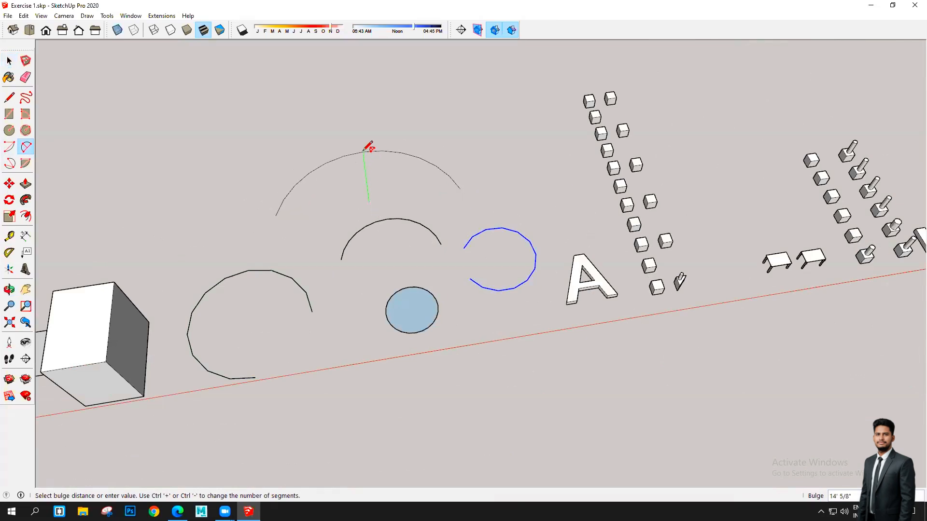
key(o)
drag(380, 166, 397, 135)
middle_drag(391, 139, 774, 110)
click(391, 139)
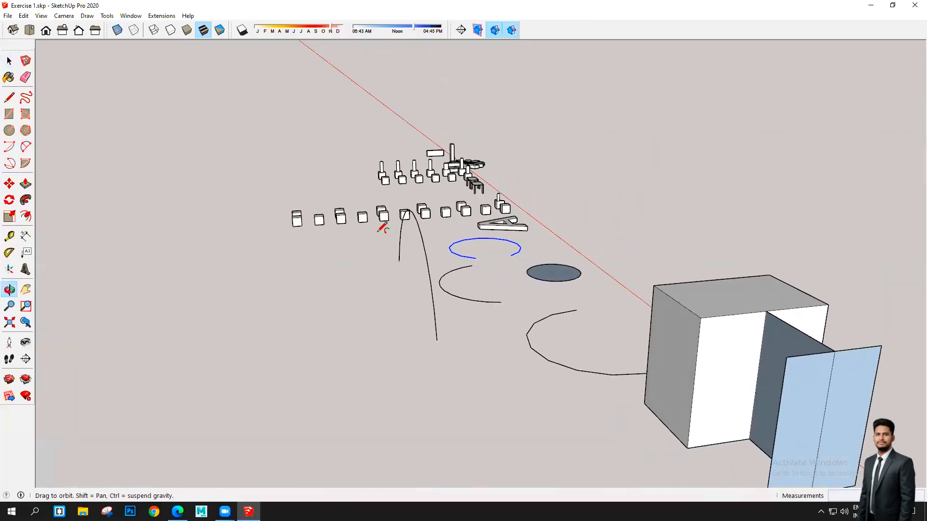
middle_drag(383, 228, 288, 213)
- Close the upright arc into a face with a straight line between its two endpoints
key(l)
click(281, 228)
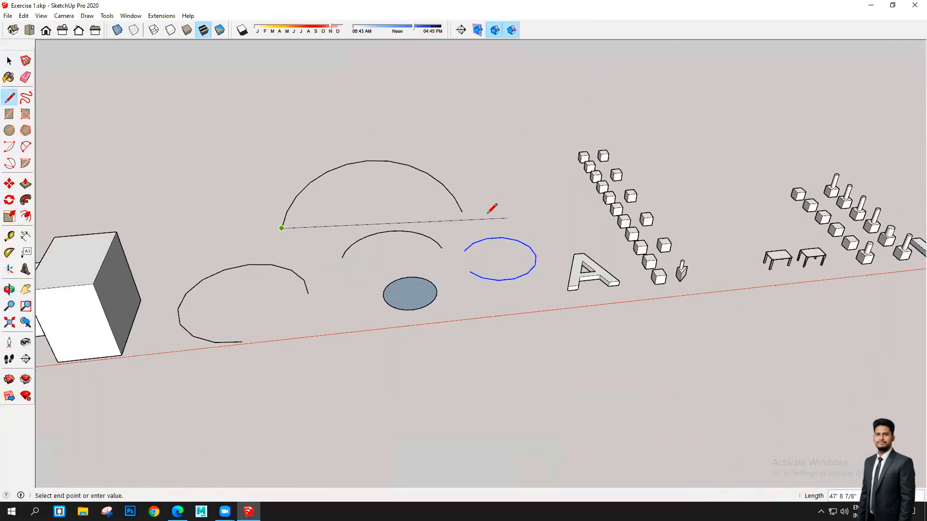
click(462, 213)
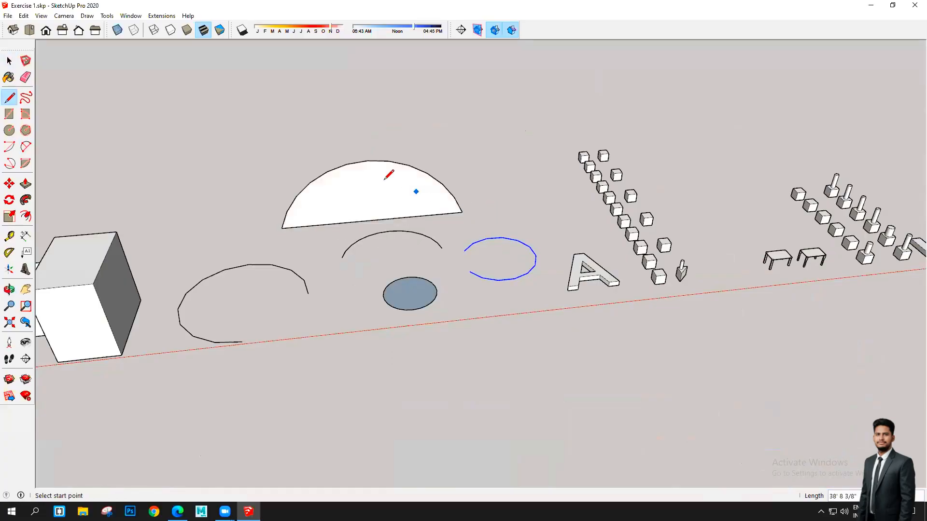
key(space)
- Examine the closed upright arc and its curved edge from several angles beside the open arcs
scroll(531, 96, up, 3)
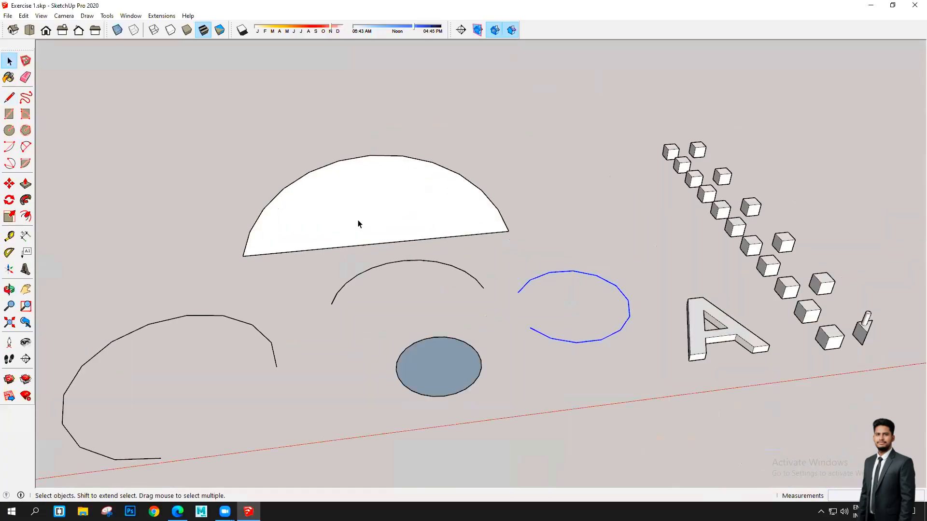
middle_drag(555, 179, 435, 273)
scroll(410, 256, down, 3)
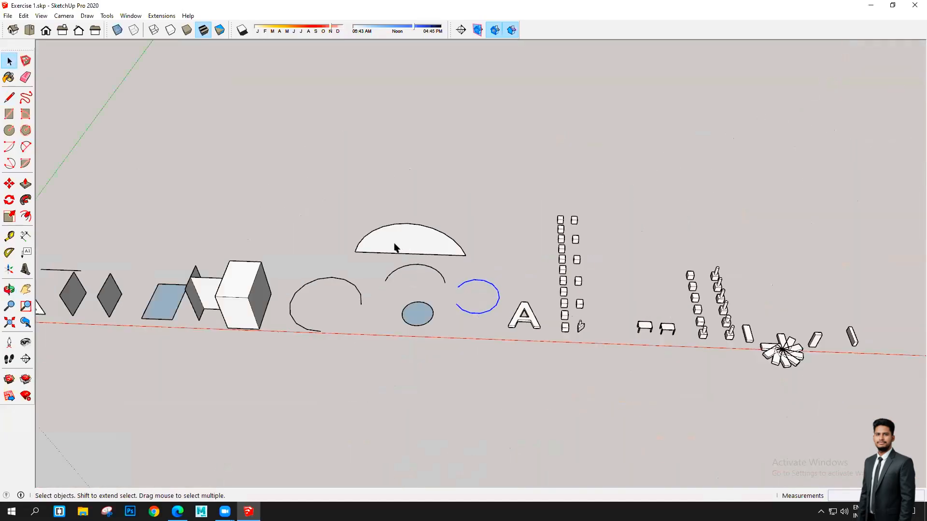
scroll(414, 201, up, 5)
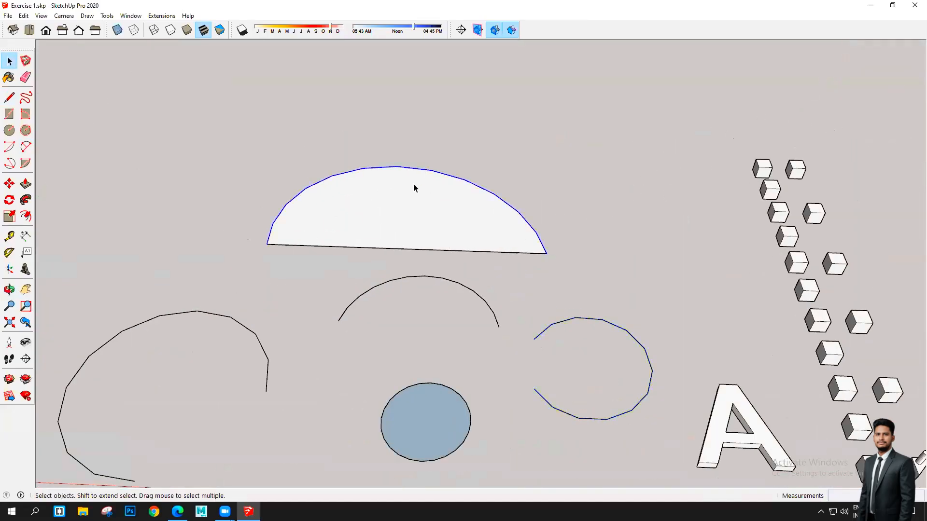
scroll(414, 188, down, 5)
scroll(386, 235, up, 4)
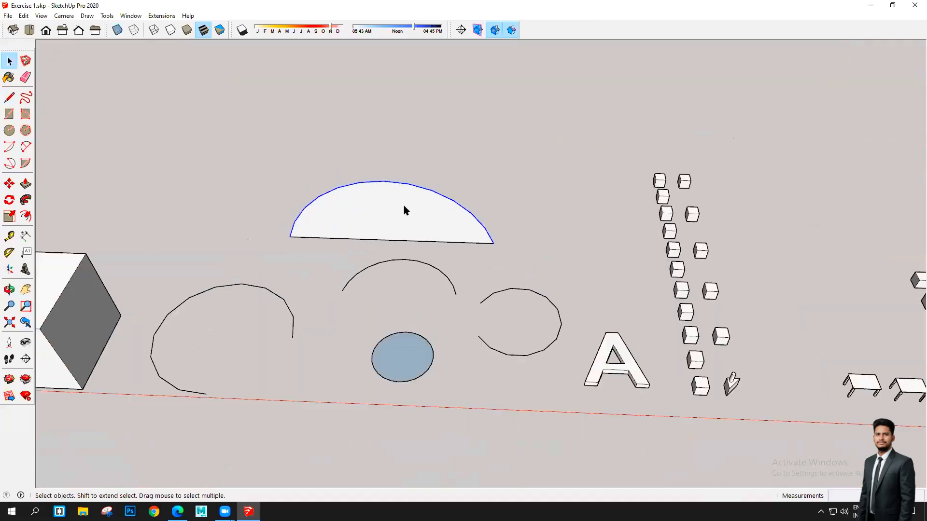
mouse_move(410, 271)
middle_down()
mouse_move(415, 285)
mouse_move(647, 151)
mouse_move(528, 222)
mouse_move(362, 258)
mouse_move(422, 255)
mouse_move(398, 265)
middle_up()
scroll(401, 231, down, 3)
scroll(390, 228, up, 4)
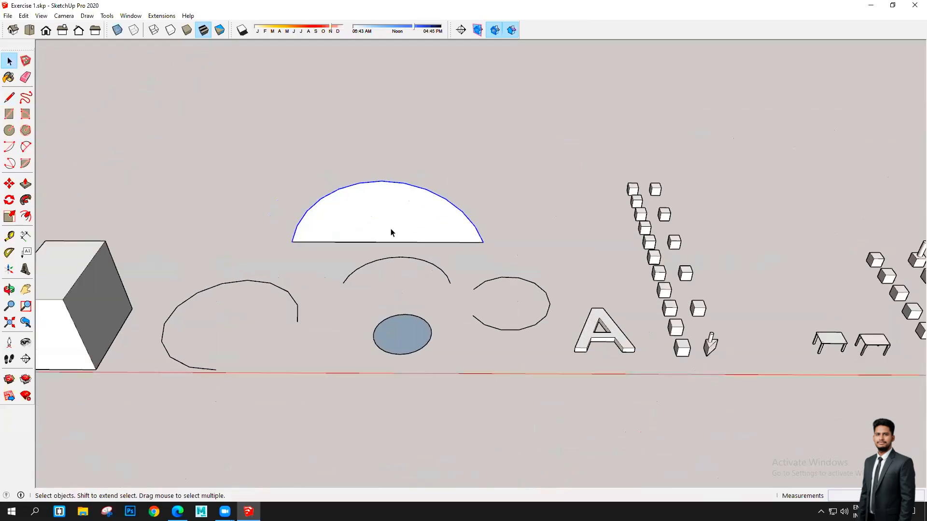
scroll(401, 214, down, 5)
middle_drag(420, 201, 415, 304)
scroll(383, 222, down, 3)
scroll(382, 219, up, 2)
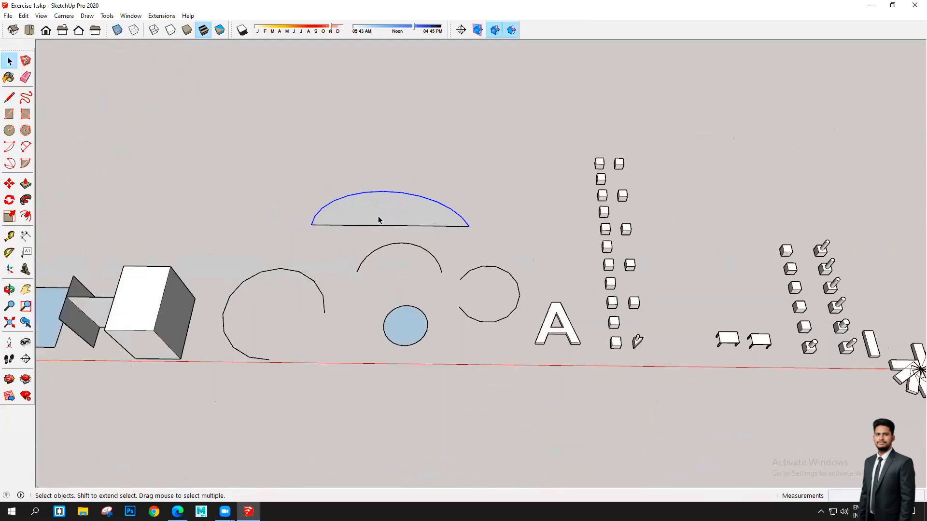
- Review the whole row of exercise shapes along the red axis, including the arcs around the blue circle
scroll(253, 222, down, 1)
scroll(253, 222, down, 2)
scroll(608, 279, up, 3)
scroll(260, 256, down, 2)
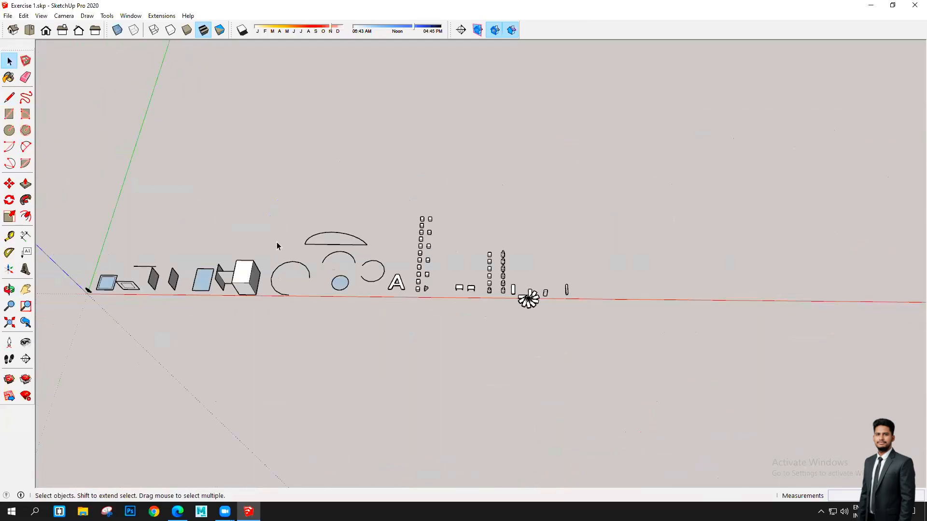
scroll(347, 299, up, 6)
scroll(318, 303, down, 3)
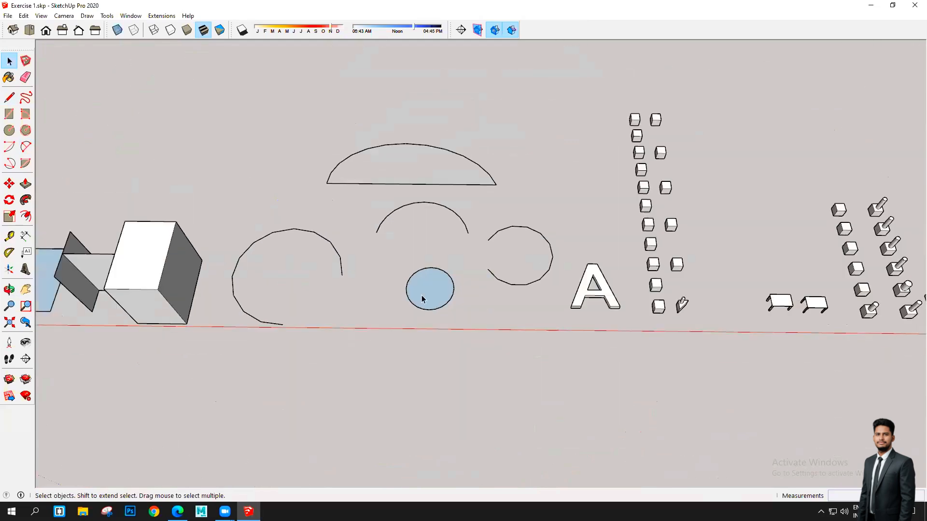
scroll(341, 292, up, 7)
scroll(419, 303, down, 8)
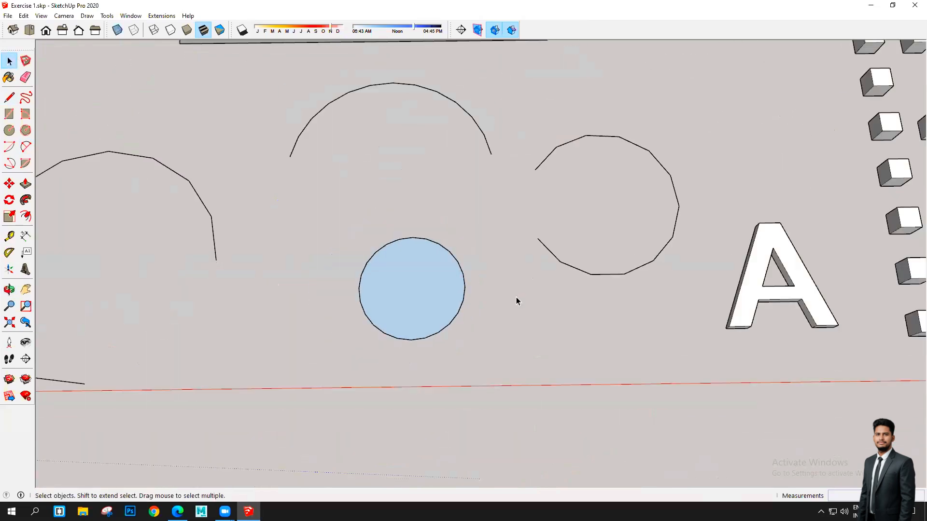
middle_drag(447, 352, 389, 262)
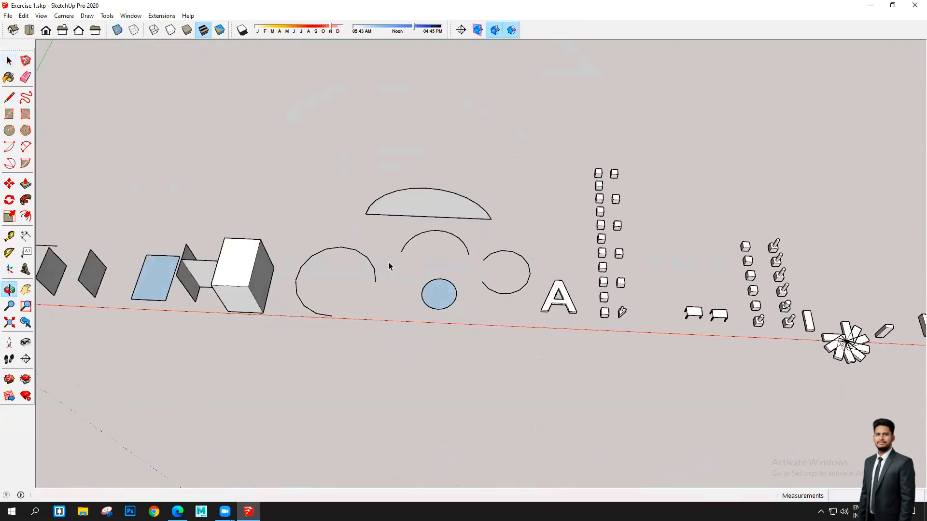
scroll(377, 302, down, 2)
scroll(362, 327, up, 6)
scroll(390, 317, down, 6)
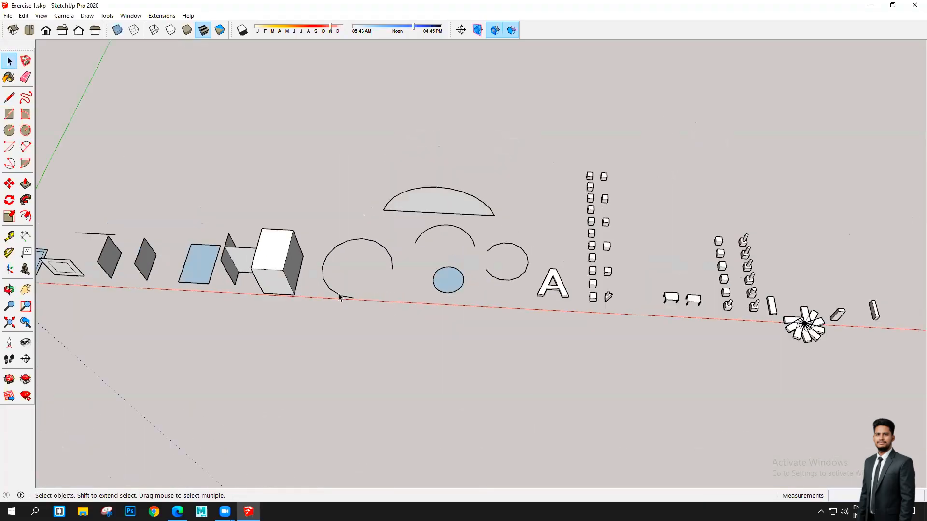
scroll(459, 326, up, 5)
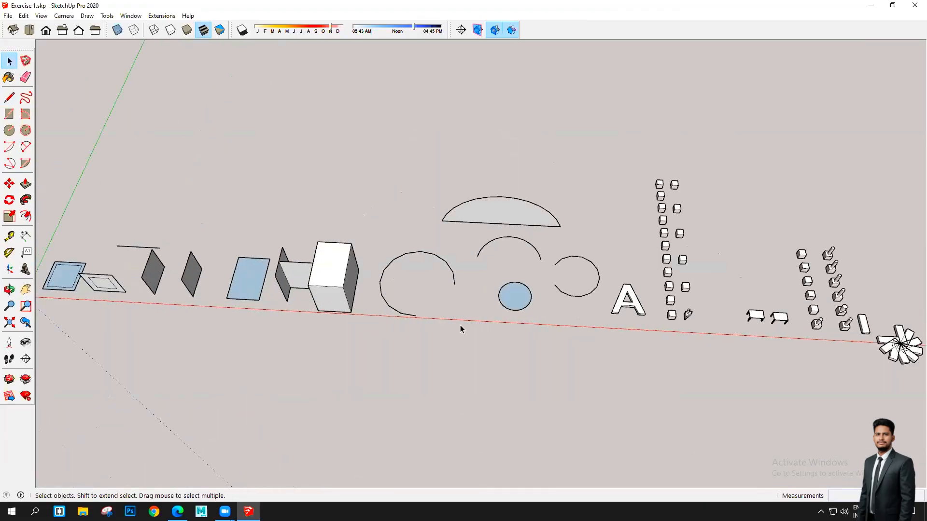
scroll(459, 323, down, 3)
scroll(449, 319, up, 1)
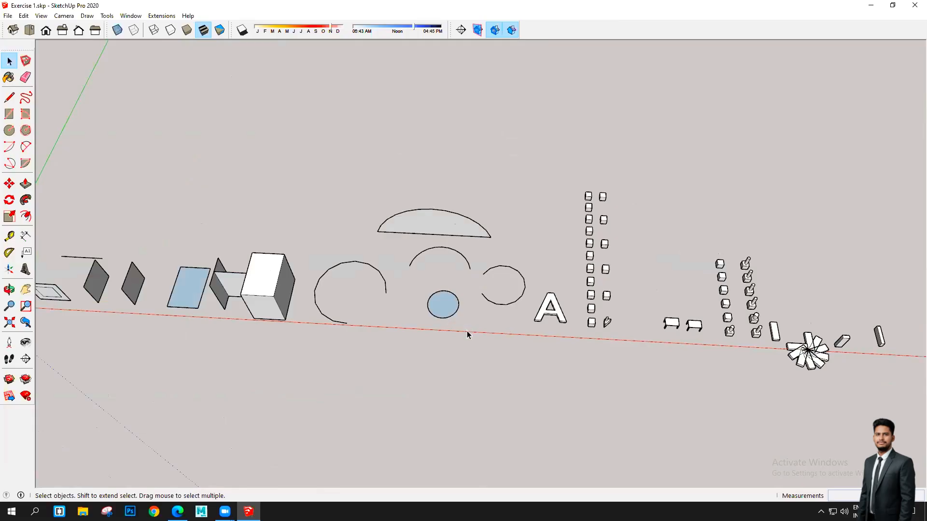
- Show the Entity Info for the large open arc beside the box, with the Default Tray docked and widened
scroll(344, 302, up, 3)
scroll(367, 294, down, 4)
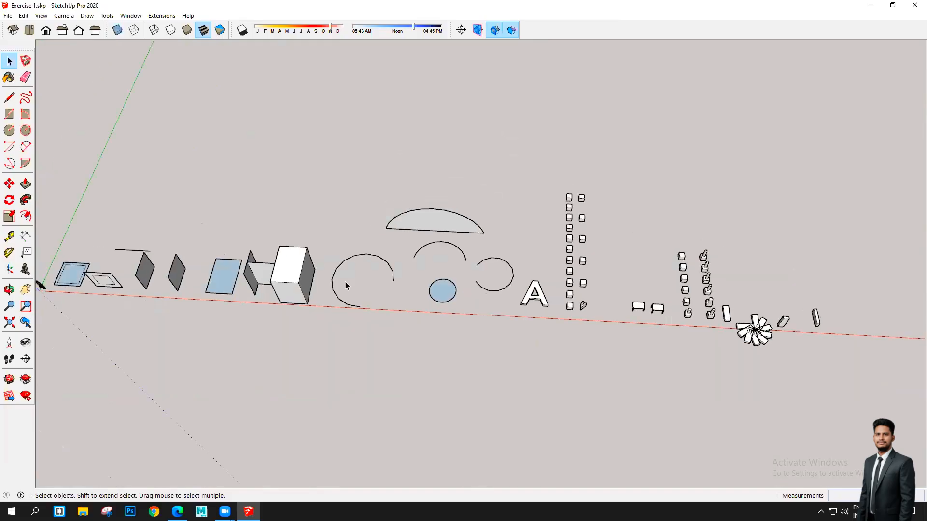
scroll(367, 297, up, 3)
scroll(99, 283, down, 3)
scroll(471, 280, up, 6)
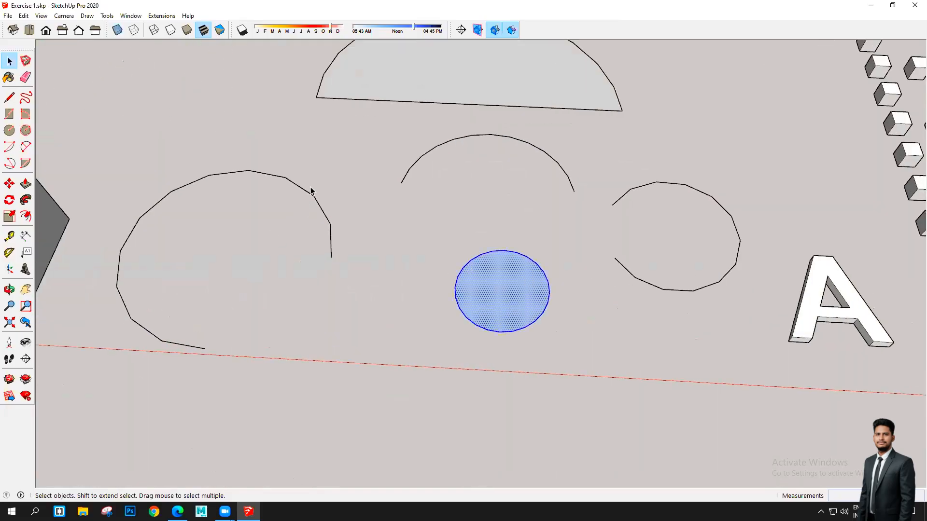
click(305, 194)
scroll(370, 312, down, 4)
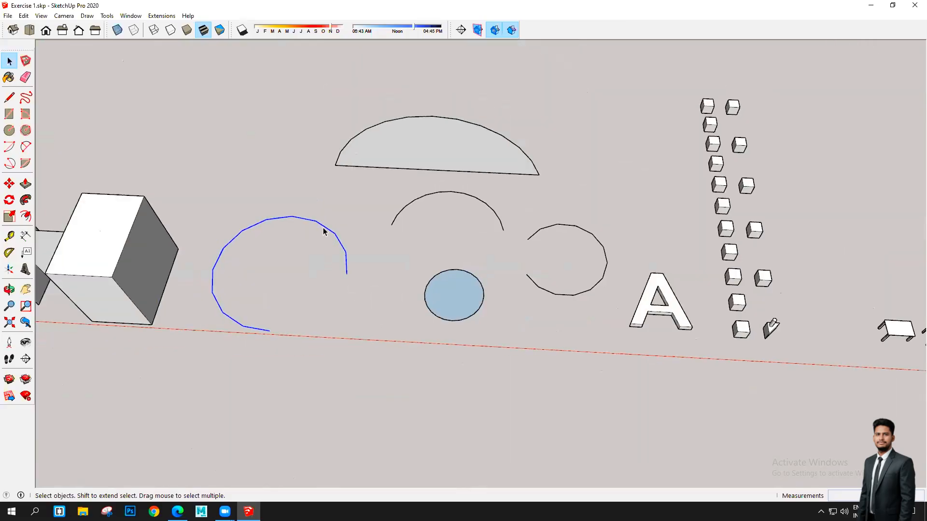
right_click(323, 227)
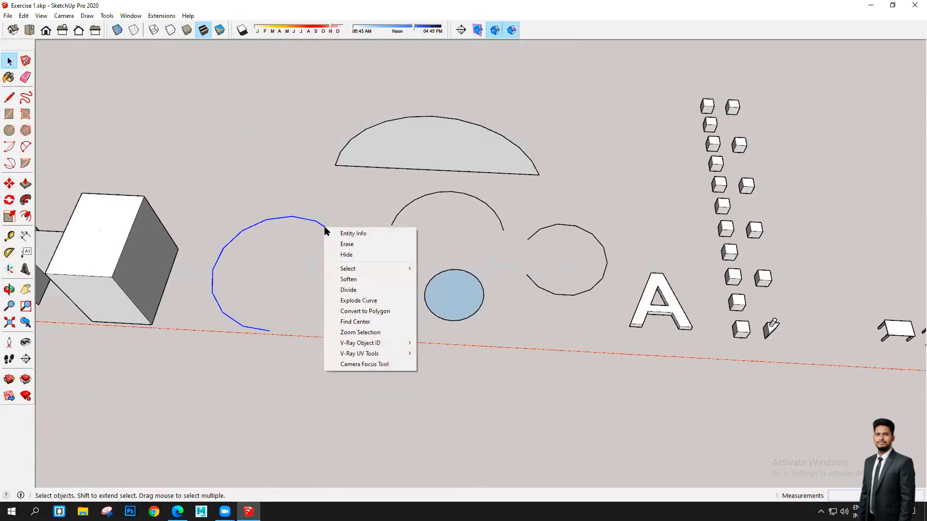
click(372, 236)
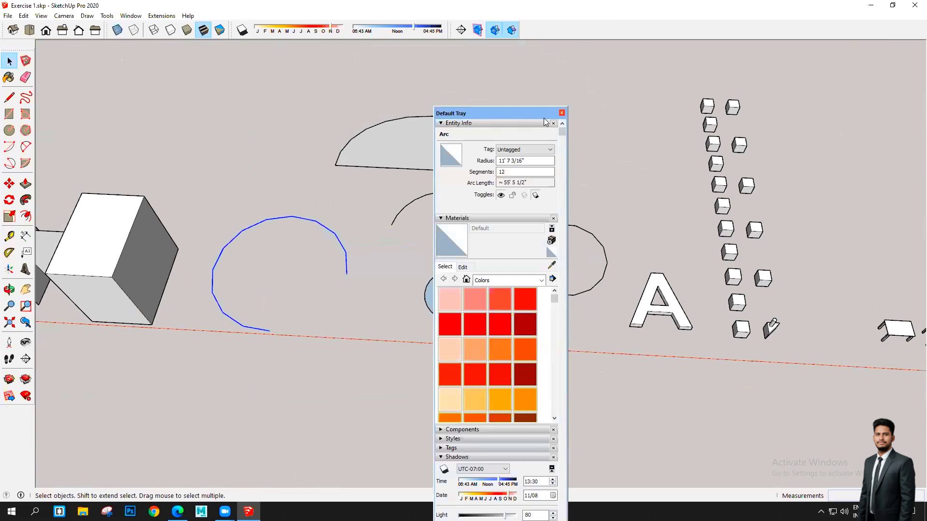
drag(588, 114, 880, 44)
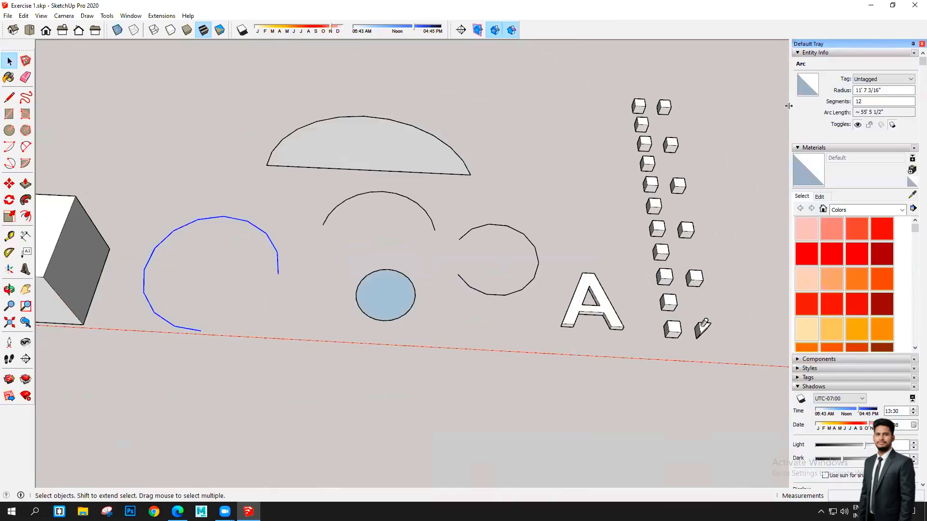
drag(789, 107, 724, 111)
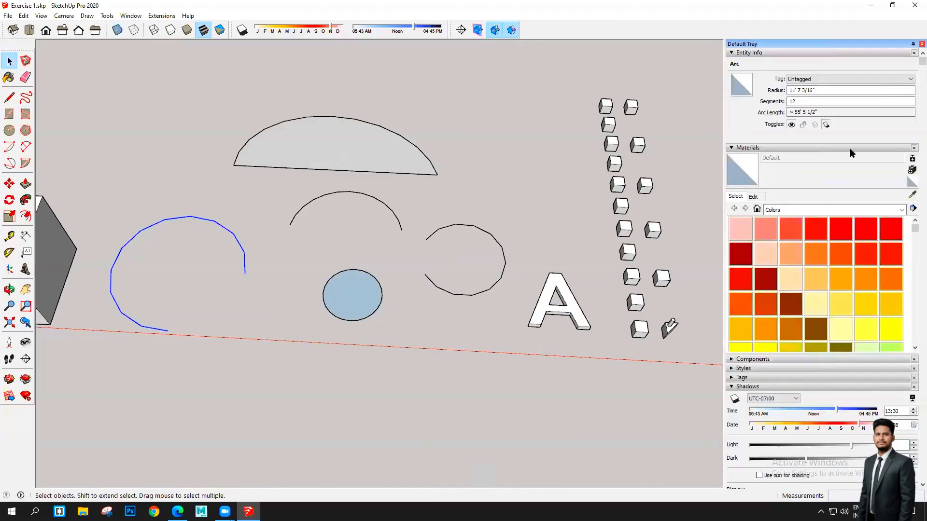
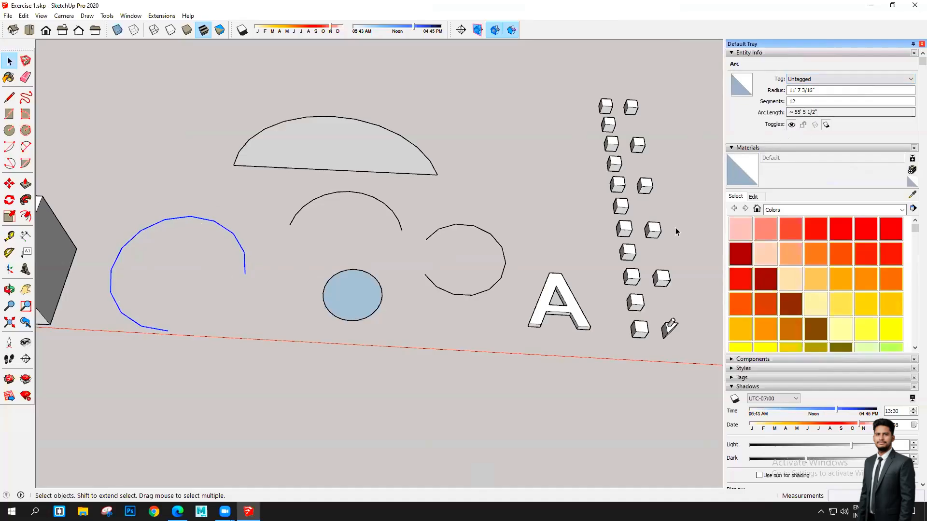
- Inspect the radius and segment count of the blue circle's edge in its Entity Info
scroll(372, 285, up, 3)
scroll(384, 262, up, 2)
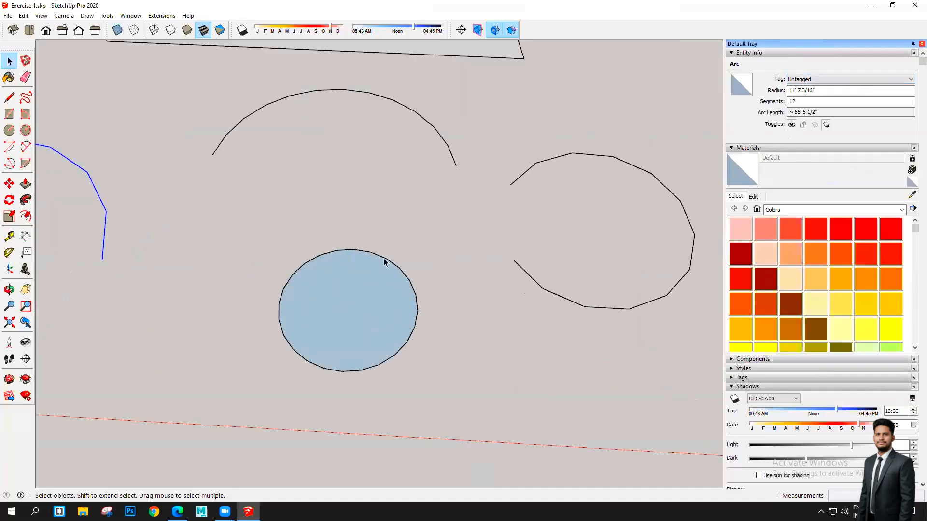
click(385, 262)
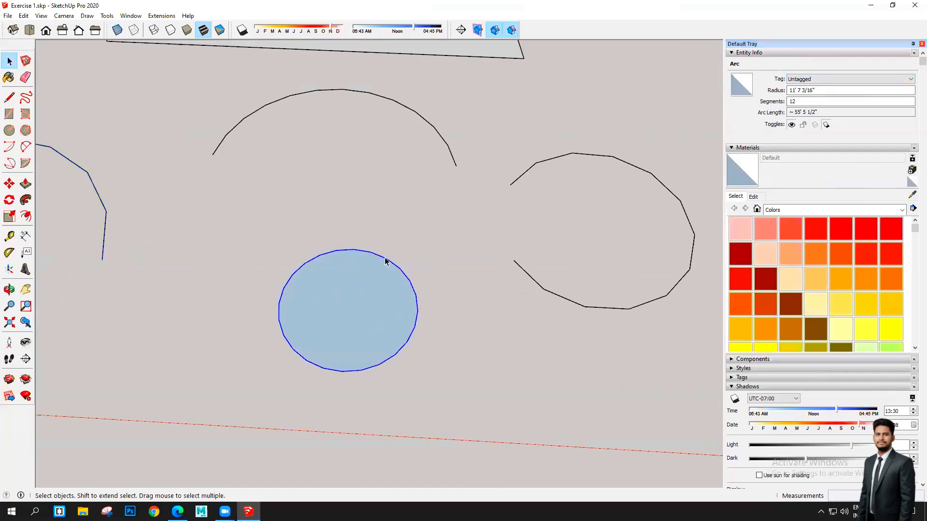
click(791, 101)
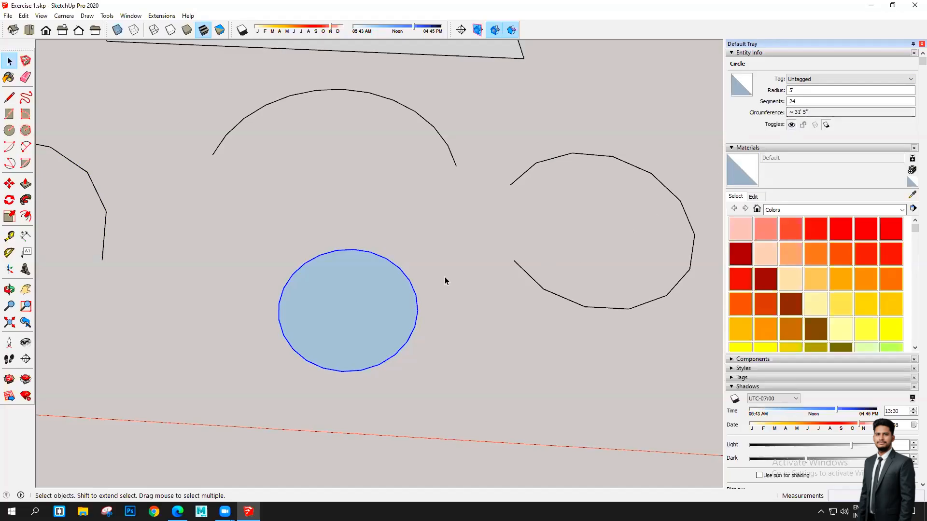
scroll(441, 310, down, 2)
scroll(366, 291, down, 4)
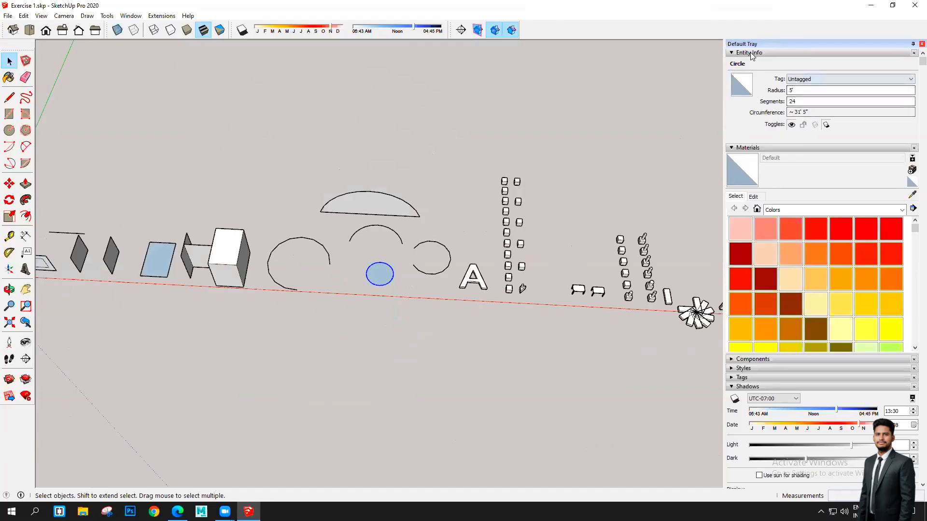
scroll(287, 285, up, 6)
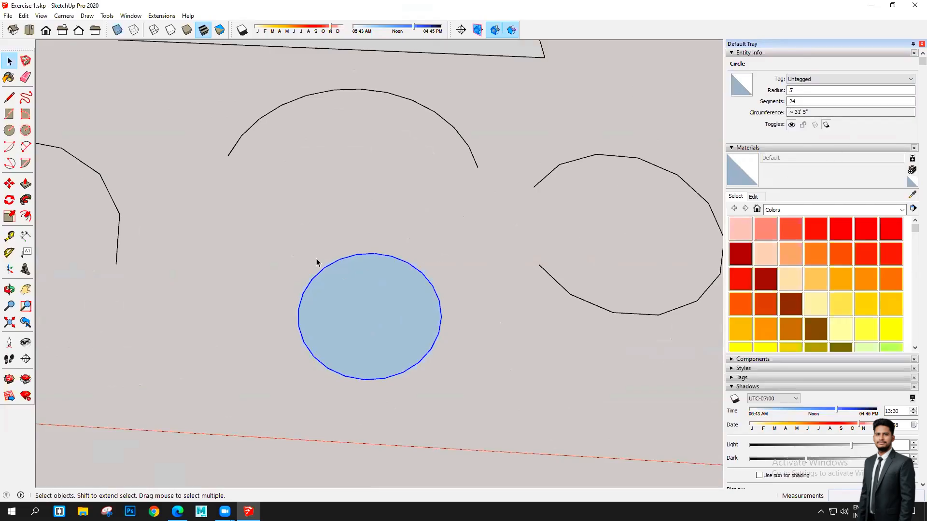
- Try Push/Pull on the blue circle to raise it into a tall cylinder, and undo the extrusion
scroll(427, 326, down, 3)
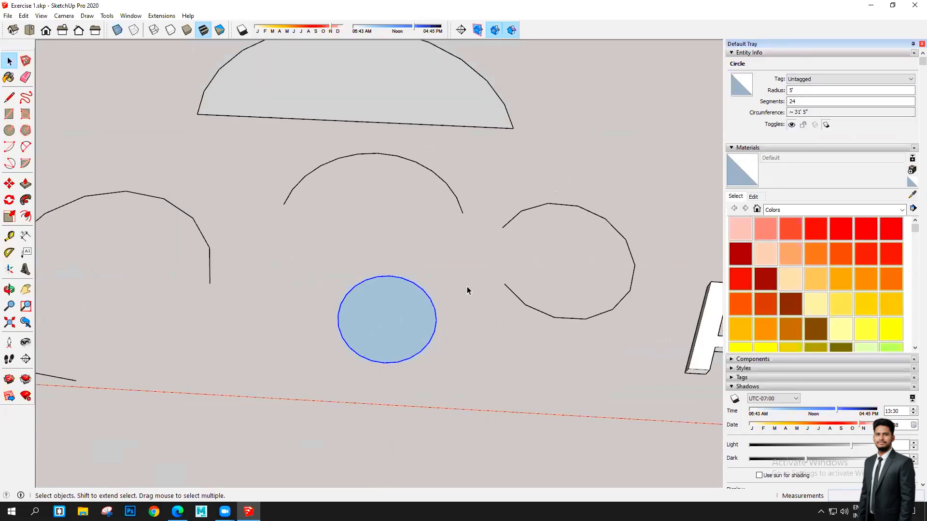
click(25, 183)
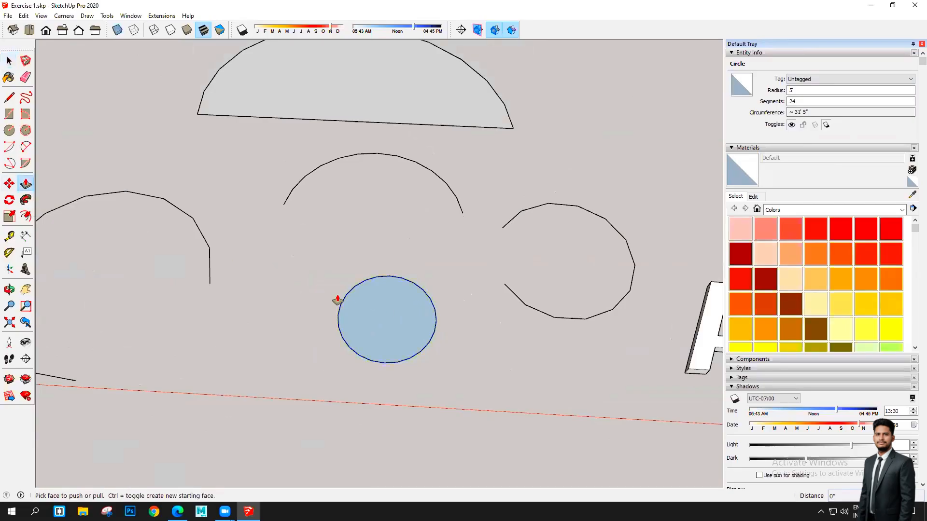
drag(348, 293, 355, 203)
middle_drag(397, 251, 182, 262)
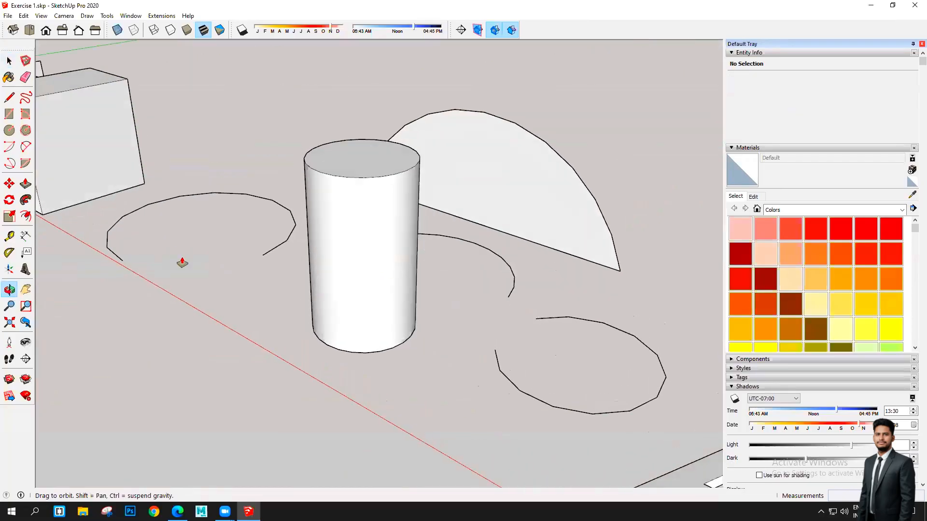
key(ctrl+z)
click(9, 61)
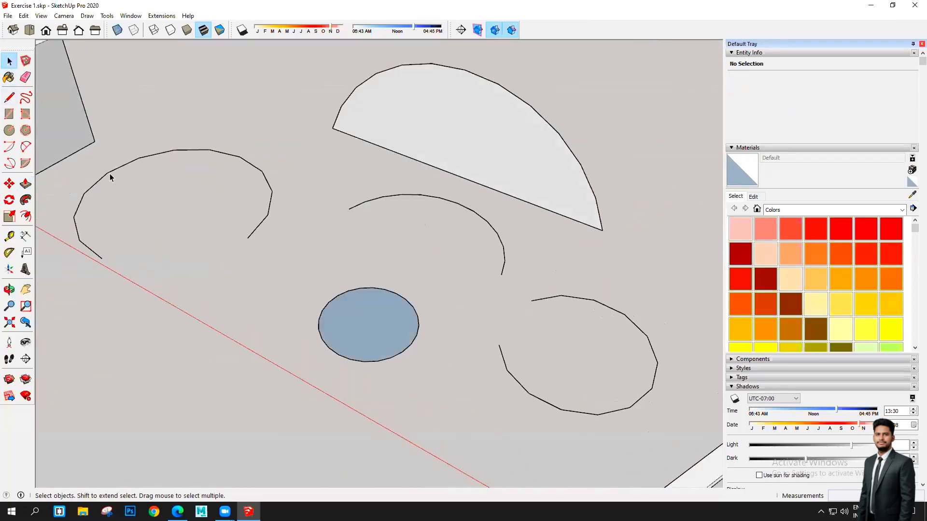
- Examine the faceted edges of the blue circle and the surrounding arcs from several angles and distances
middle_drag(110, 175, 360, 307)
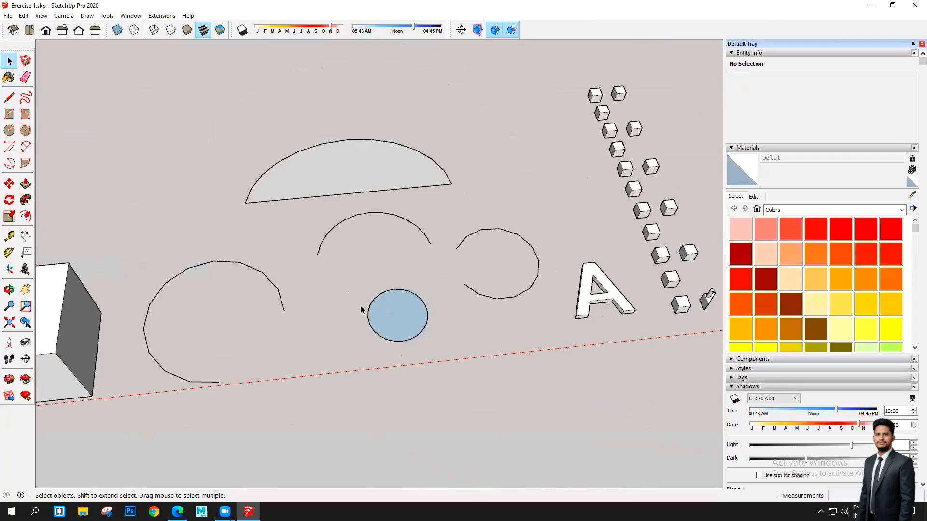
scroll(507, 323, down, 5)
middle_drag(507, 326, 515, 347)
scroll(454, 310, up, 8)
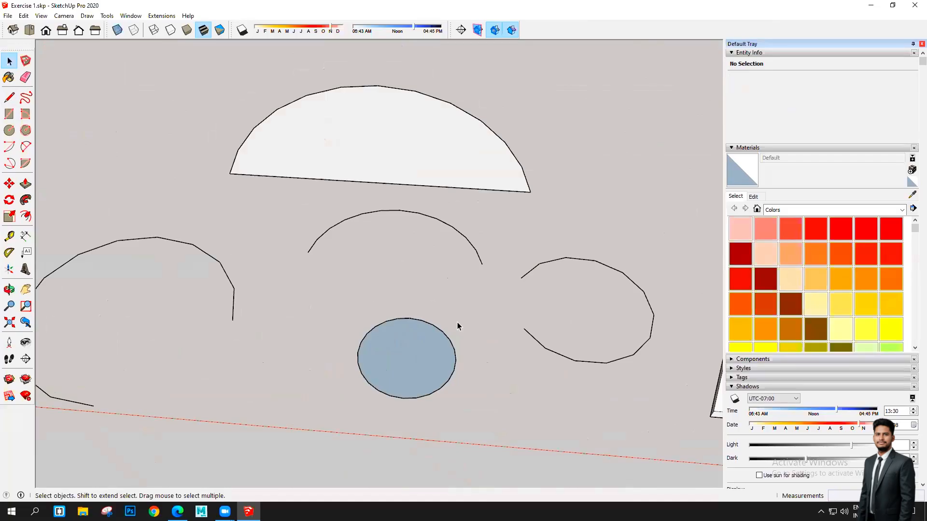
scroll(458, 326, down, 5)
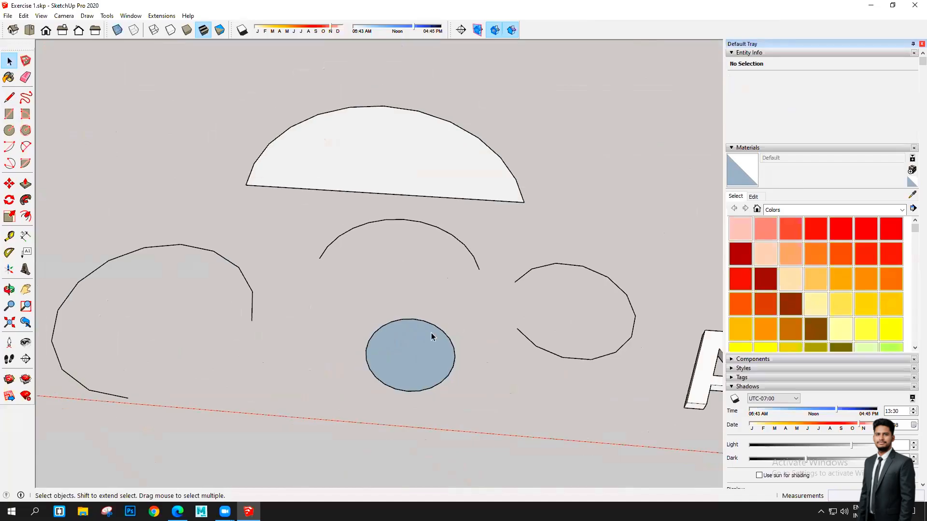
middle_drag(420, 378, 467, 369)
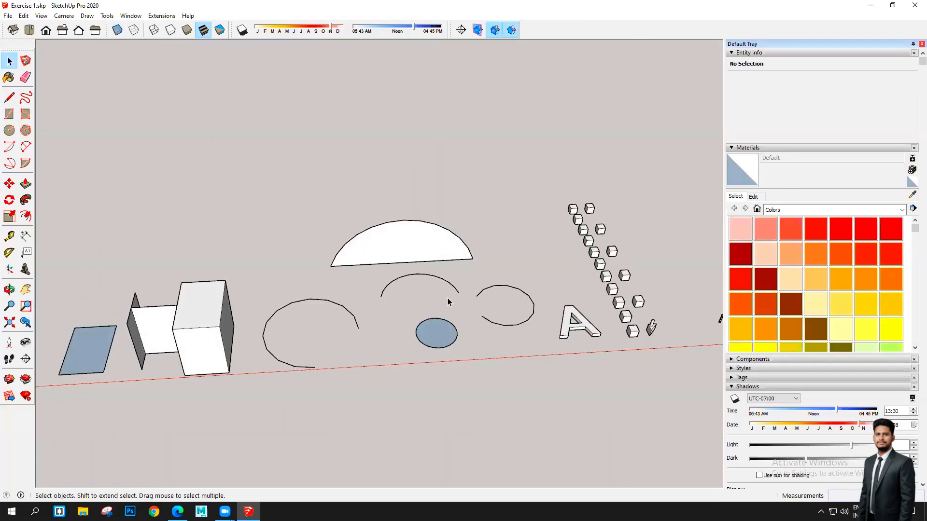
scroll(436, 333, up, 8)
scroll(430, 354, down, 1)
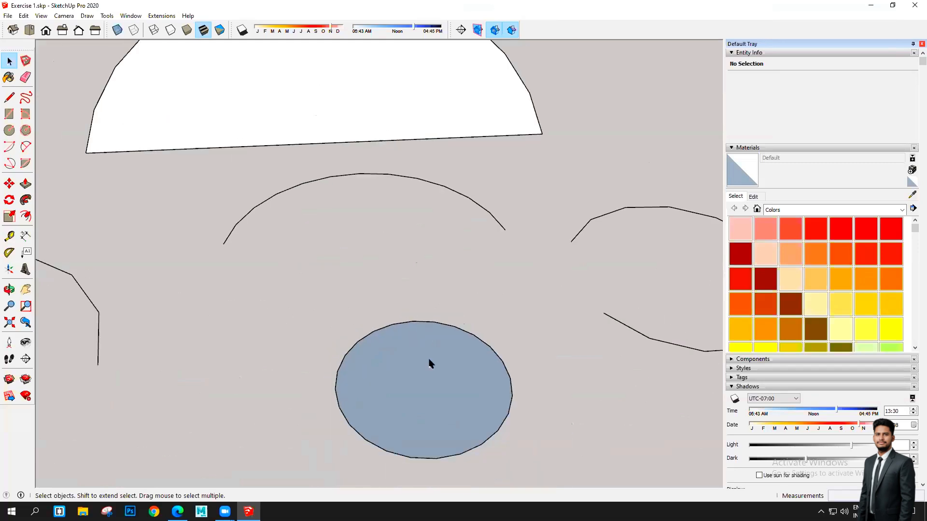
- Set the blue circle's segments to 48 in its Entity Info and view the edge up close
click(423, 322)
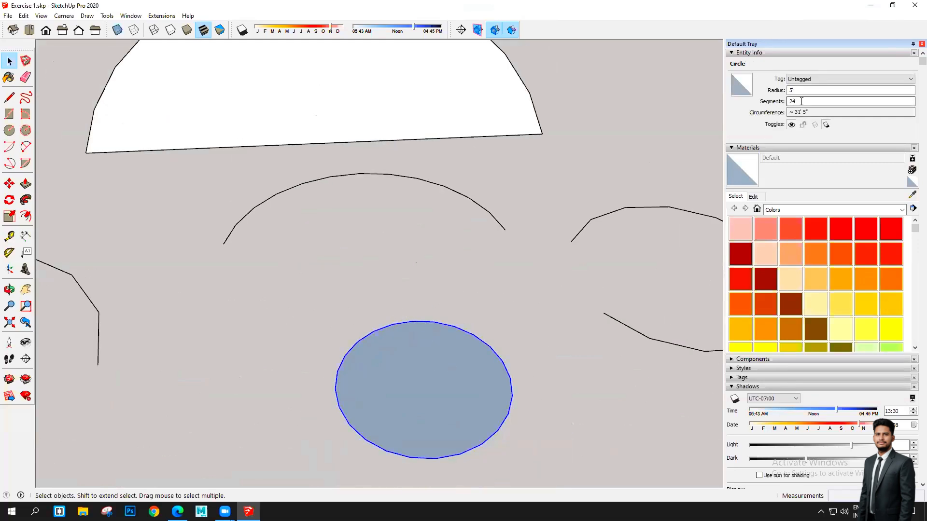
click(802, 101)
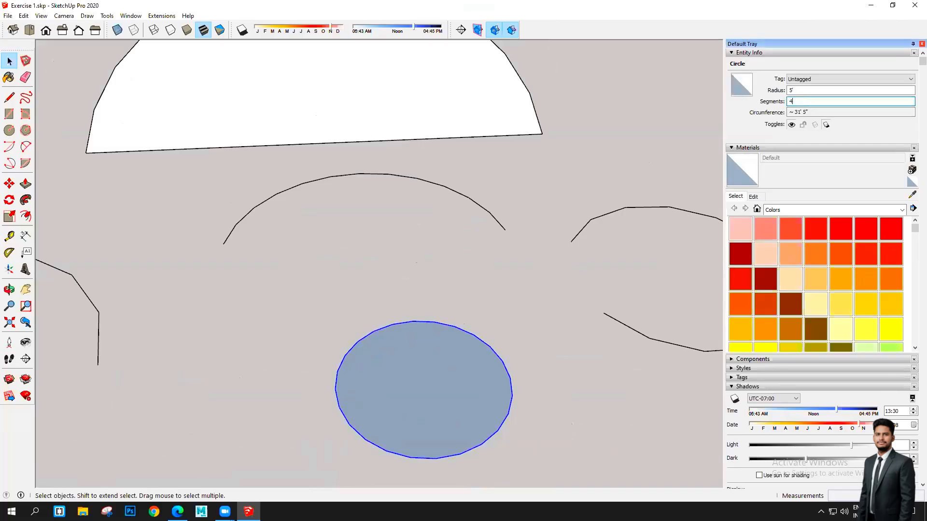
key(Return)
middle_drag(464, 362, 379, 420)
scroll(379, 420, up, 3)
scroll(392, 256, down, 2)
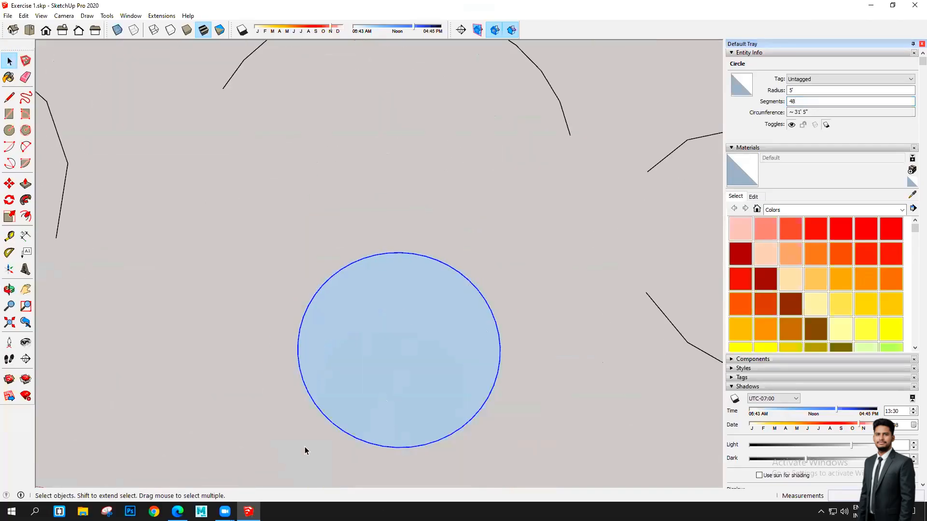
- Raise the selected circle's segments to 72, and reduce them to 10 to make a coarse polygon
double_click(800, 101)
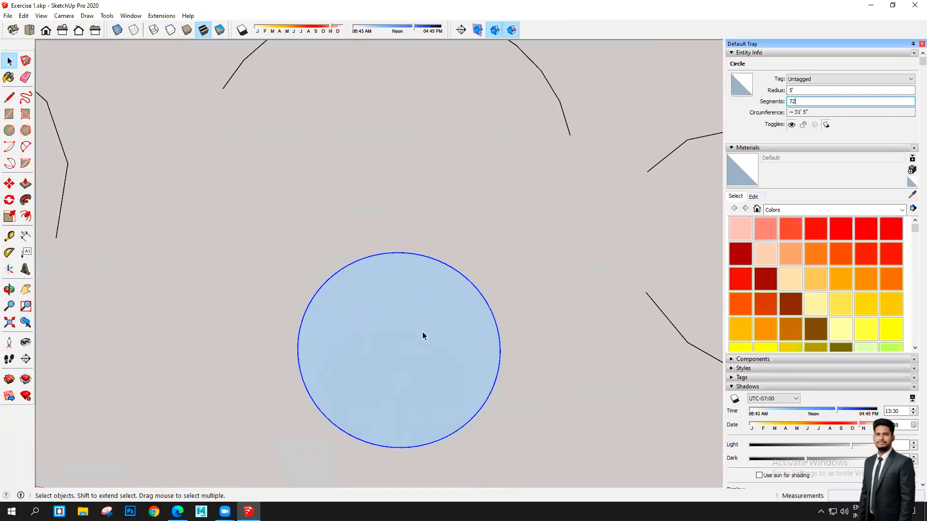
key(Return)
key(Return)
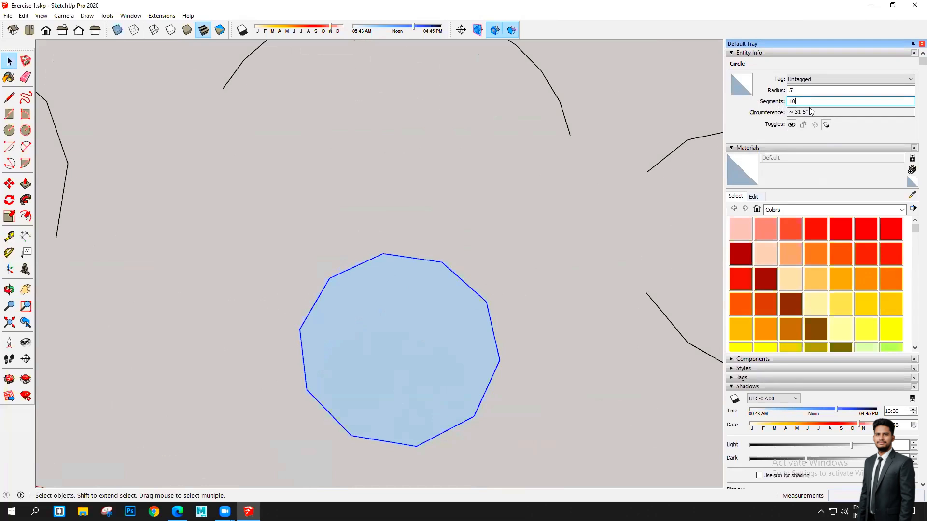
- Set the ten-sided circle's segments back to 24 and clear the selection
scroll(446, 245, down, 6)
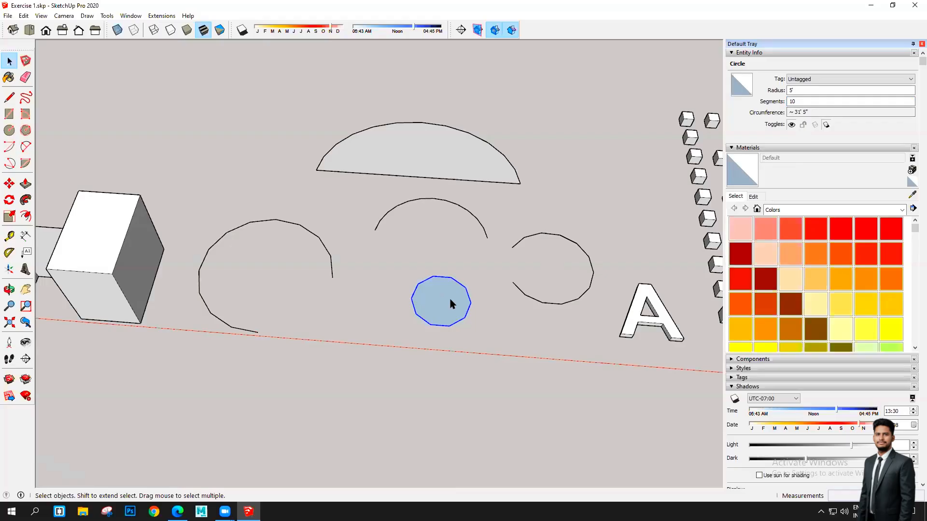
scroll(459, 300, up, 3)
scroll(425, 308, down, 3)
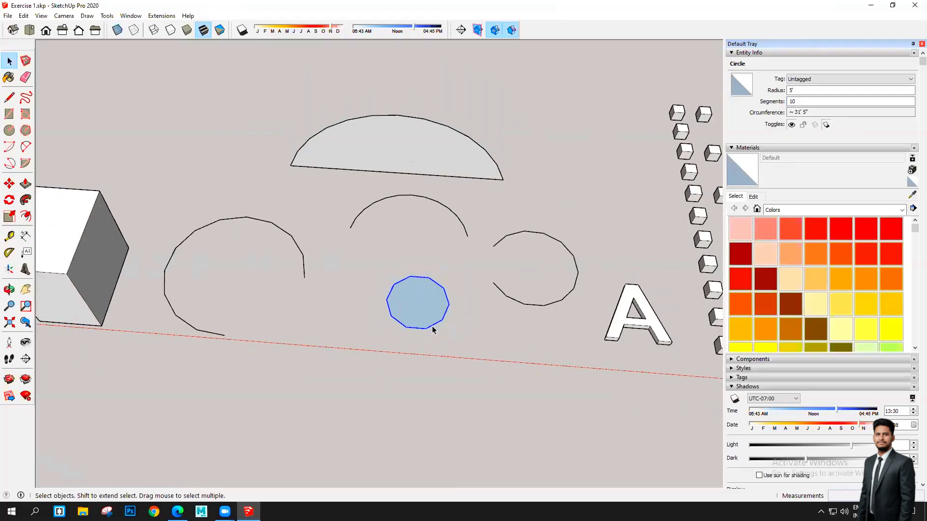
scroll(433, 330, down, 2)
scroll(424, 316, up, 3)
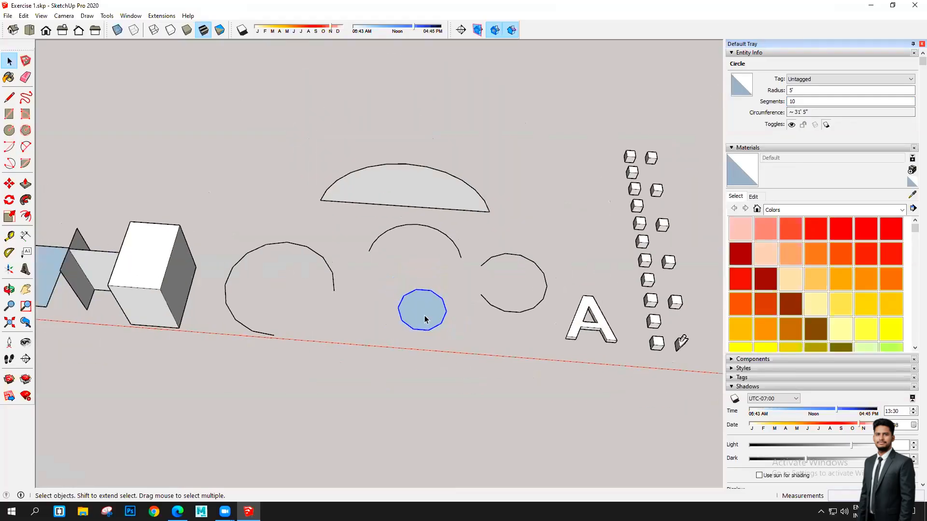
double_click(803, 102)
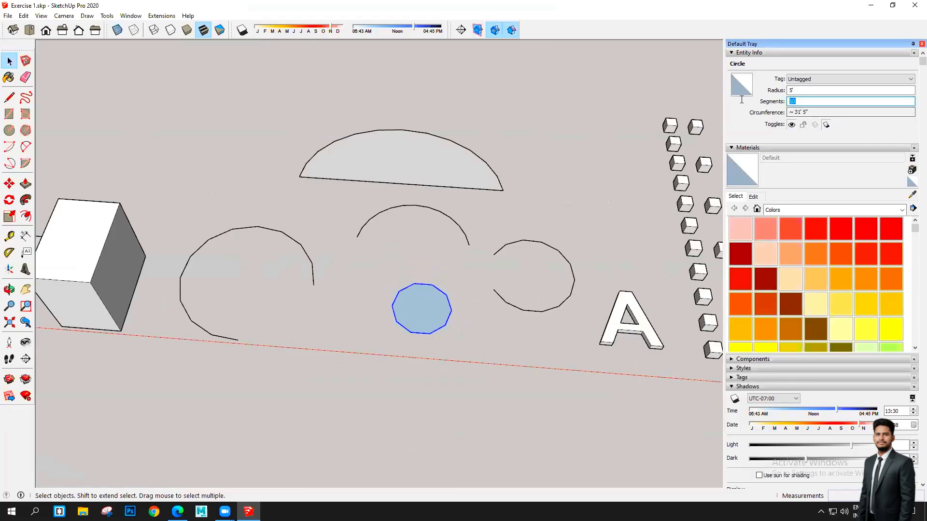
text(24)
key(Return)
scroll(345, 314, down, 5)
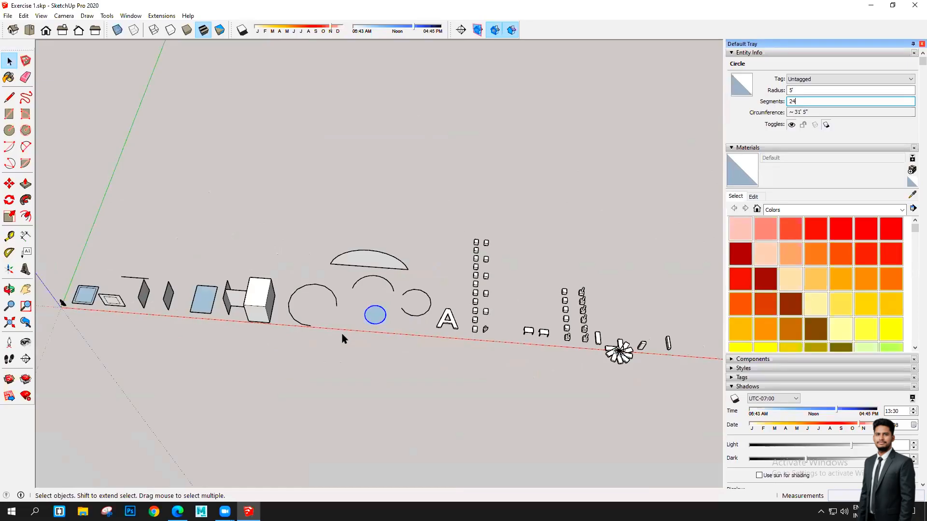
click(343, 338)
scroll(372, 313, up, 3)
scroll(373, 314, up, 4)
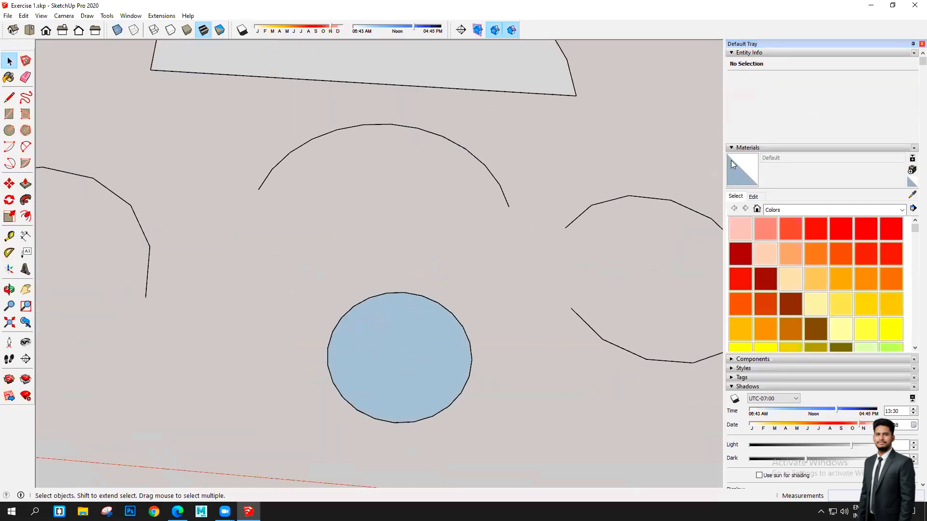
scroll(425, 360, down, 1)
scroll(437, 355, down, 4)
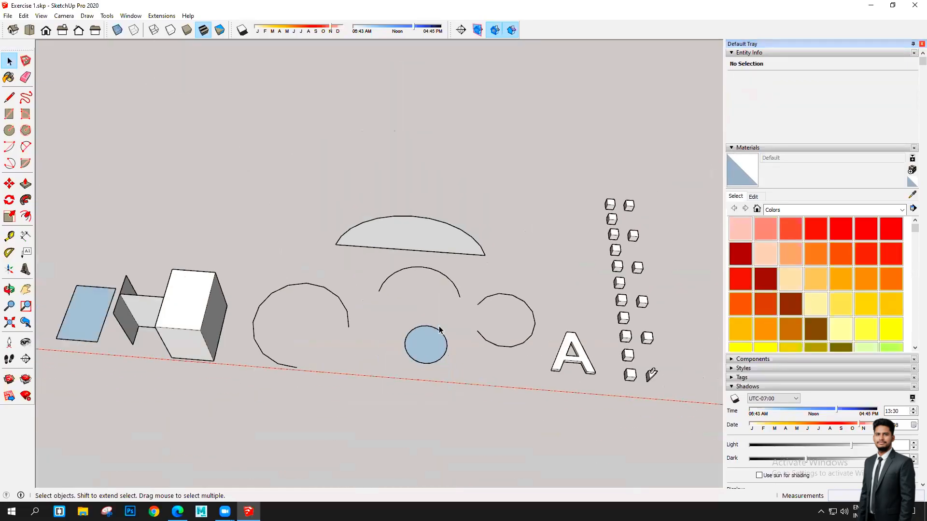
scroll(439, 330, down, 2)
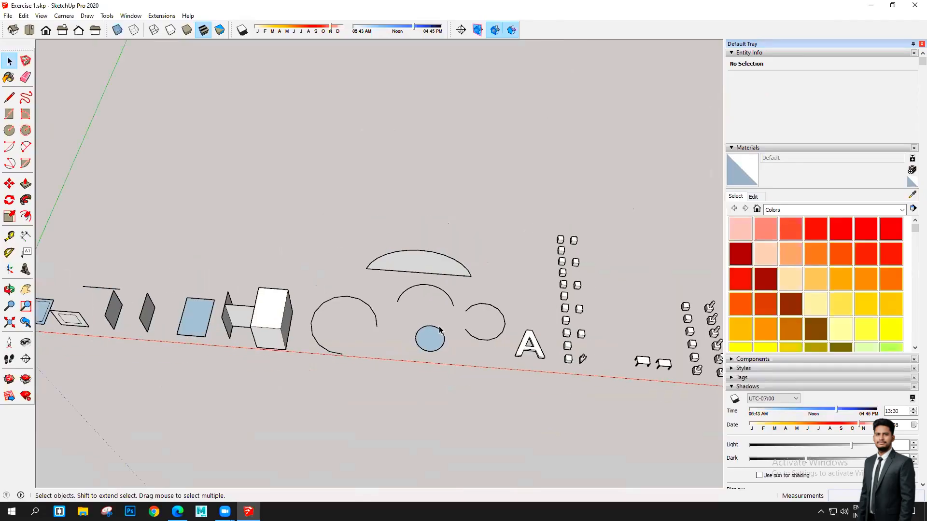
- Select the top face of the white box, show its Entity Info and examine the face up close
mouse_move(456, 346)
middle_down()
mouse_move(379, 335)
mouse_move(386, 329)
middle_up()
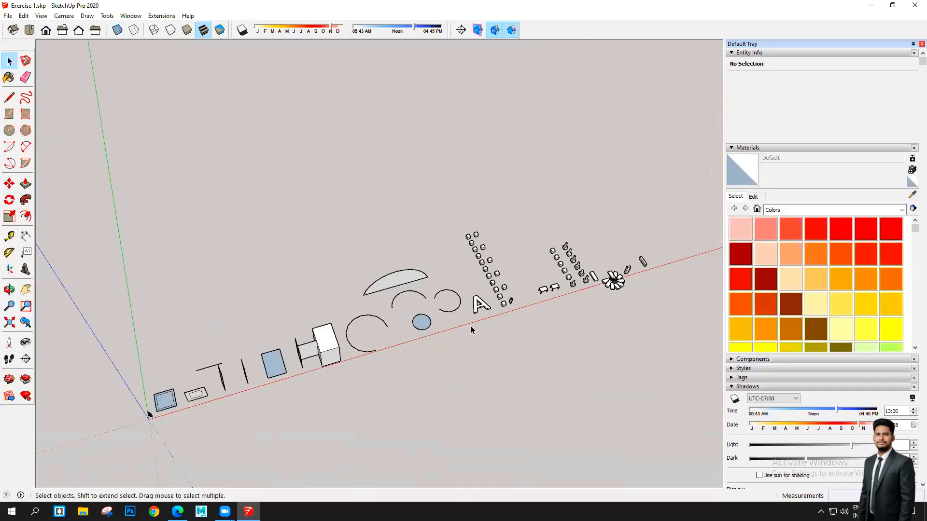
scroll(423, 327, up, 5)
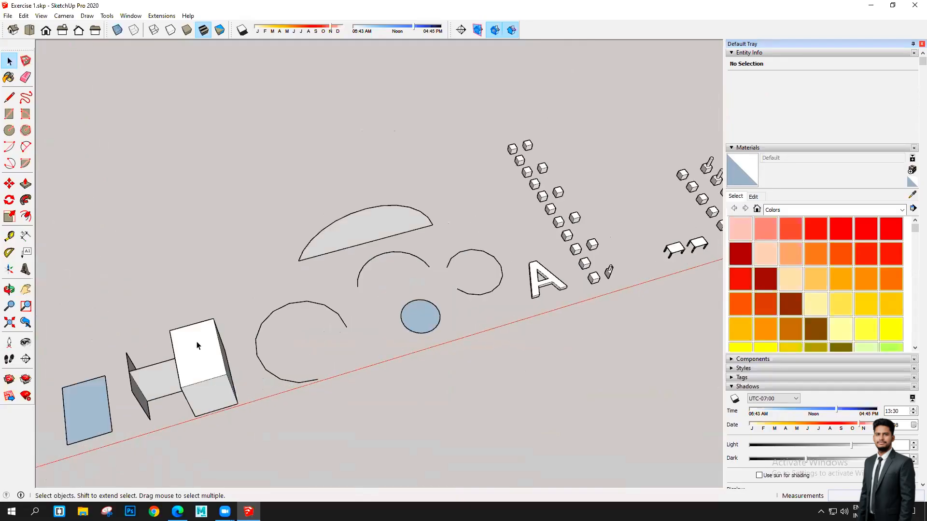
scroll(196, 341, up, 2)
scroll(484, 321, down, 3)
scroll(333, 363, up, 5)
click(397, 333)
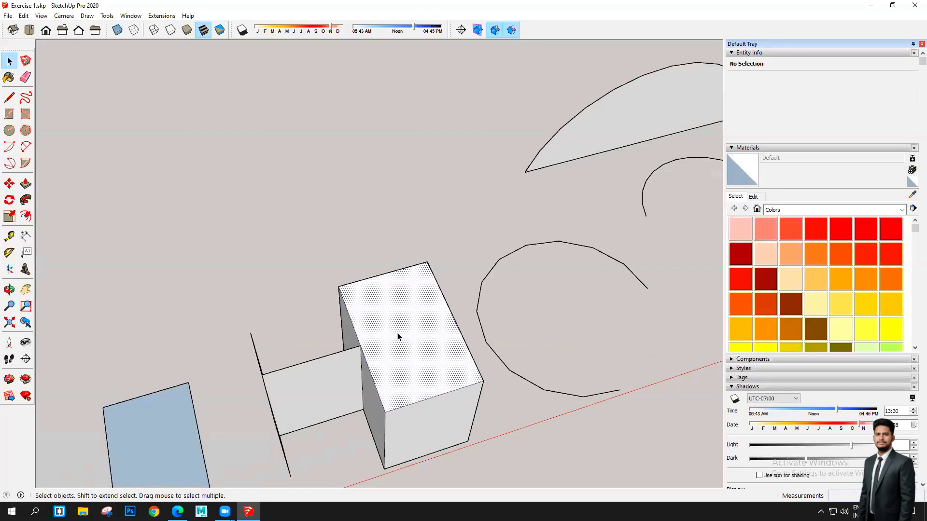
right_click(394, 326)
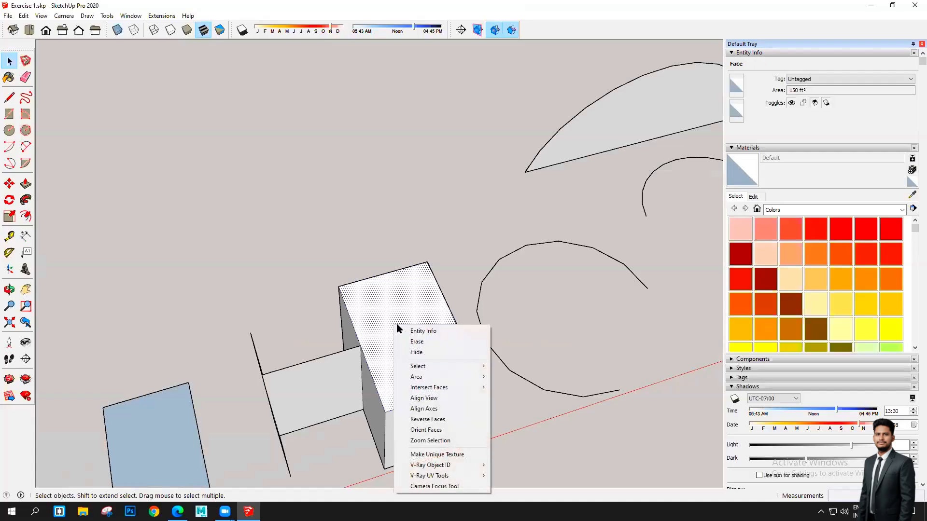
click(431, 333)
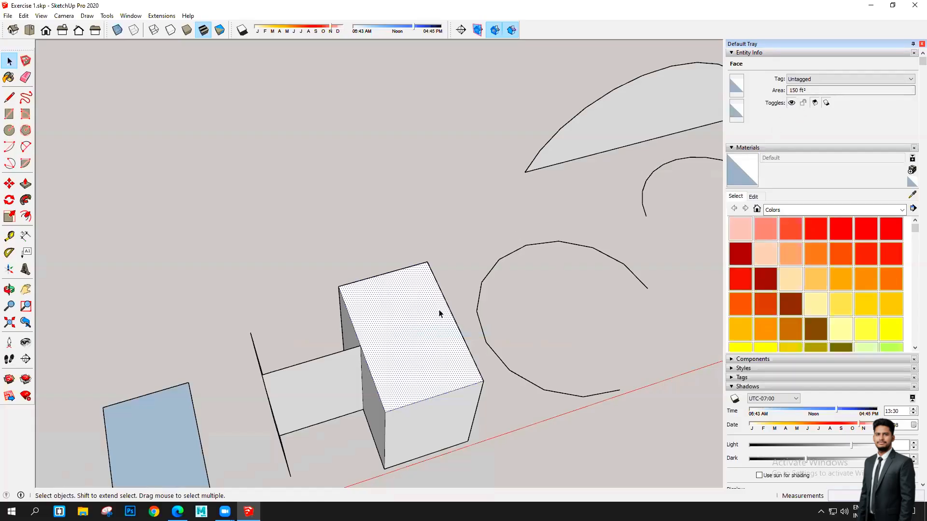
scroll(361, 299, up, 1)
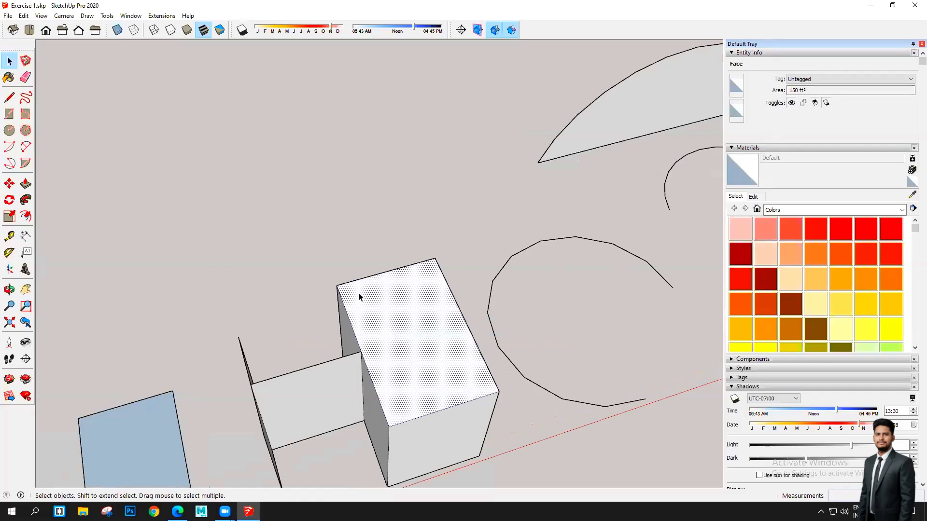
scroll(359, 297, up, 1)
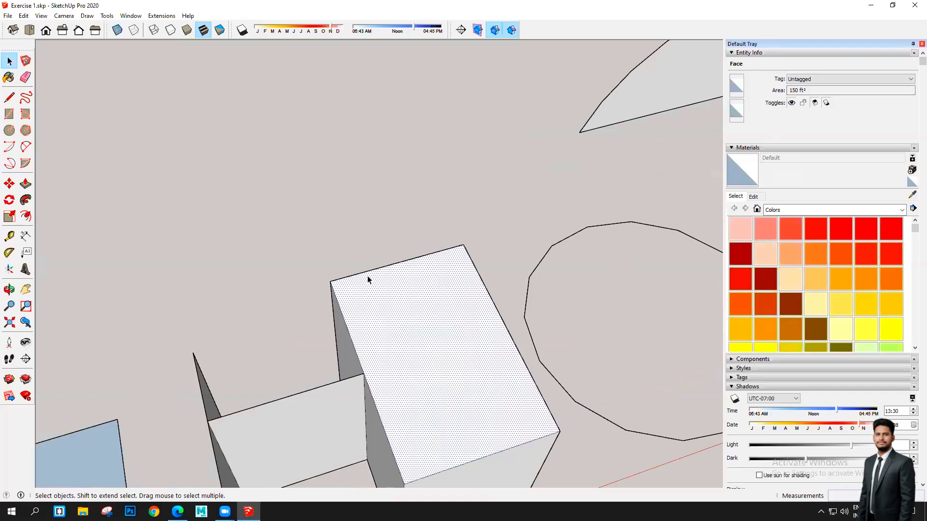
scroll(368, 279, down, 2)
scroll(386, 327, up, 2)
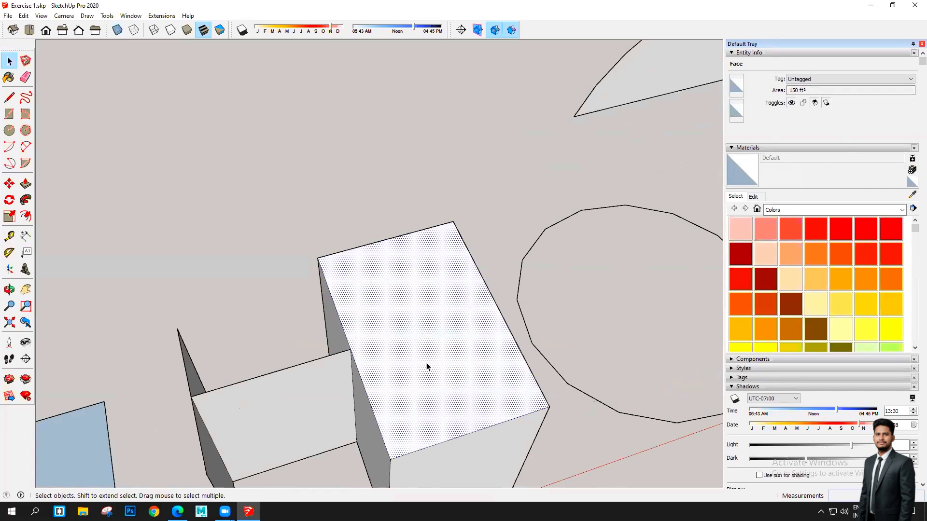
scroll(401, 323, down, 2)
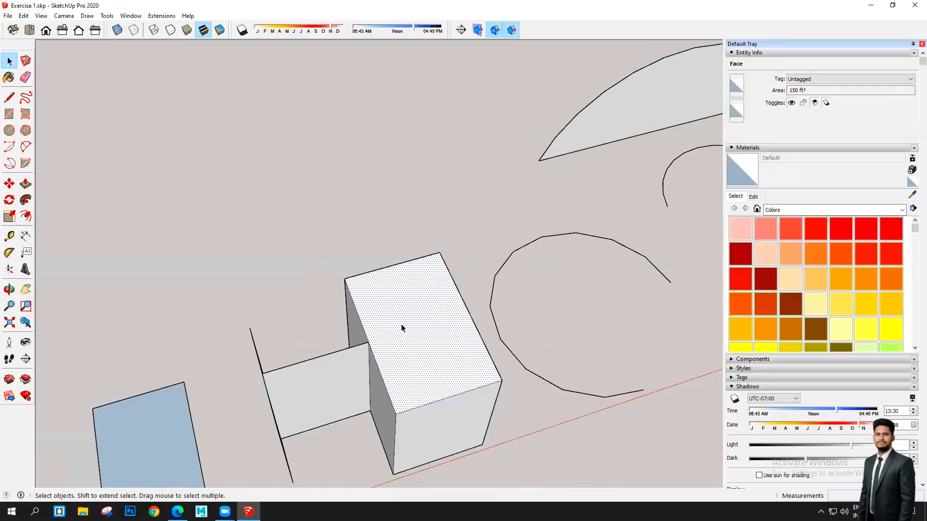
- Clear the face selection and close the Default Tray to enlarge the drawing area
scroll(228, 347, down, 5)
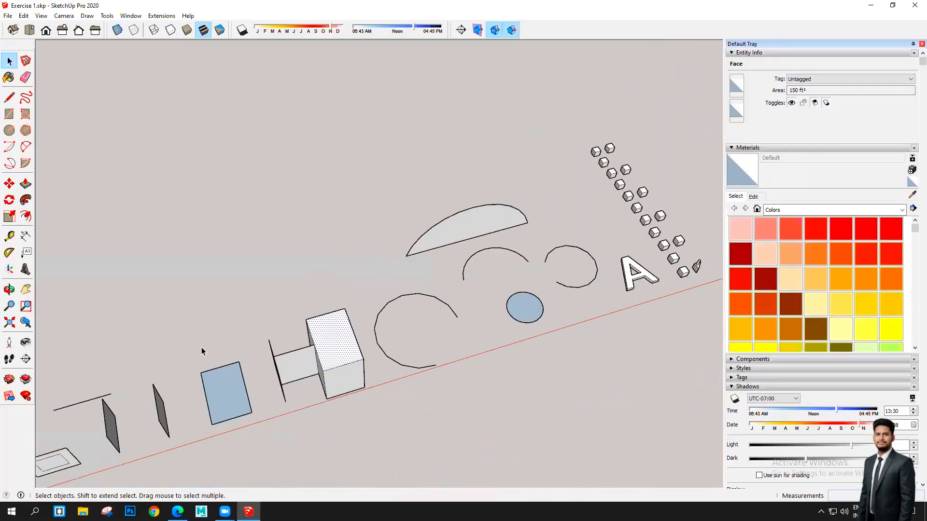
scroll(270, 375, down, 2)
scroll(331, 316, up, 3)
click(331, 315)
scroll(369, 327, up, 5)
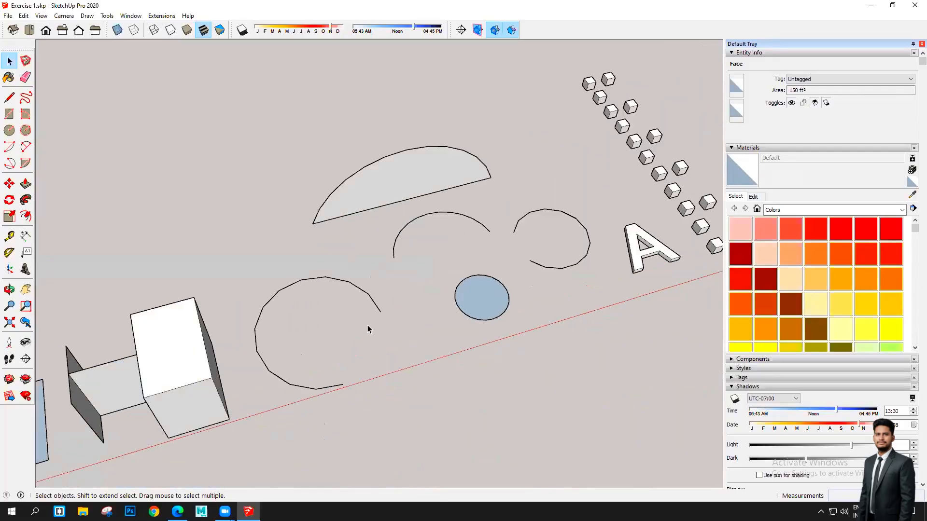
middle_drag(407, 327, 372, 311)
scroll(159, 316, down, 3)
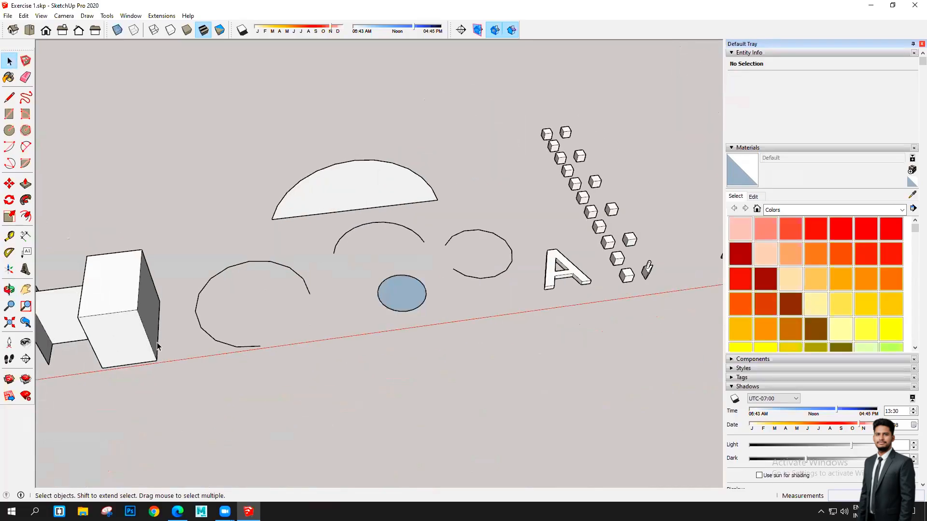
click(912, 45)
scroll(675, 179, down, 6)
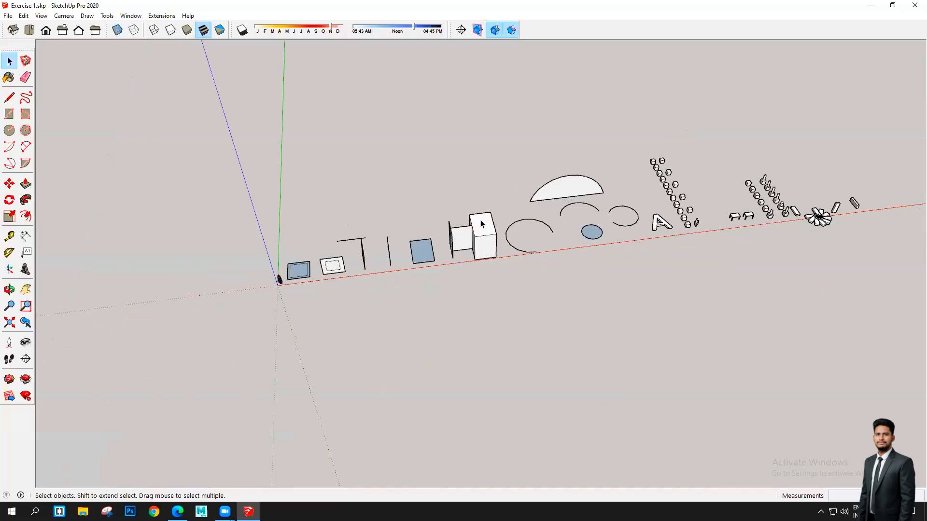
scroll(482, 225, up, 6)
scroll(103, 292, down, 2)
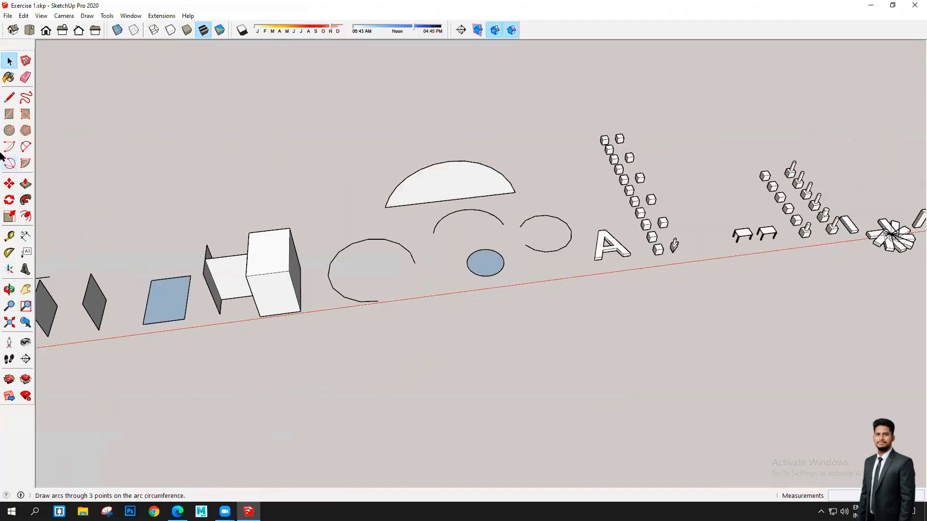
- Draw a five-sided polygon with an inscribed radius of about 12' on the ground behind the white box
click(25, 131)
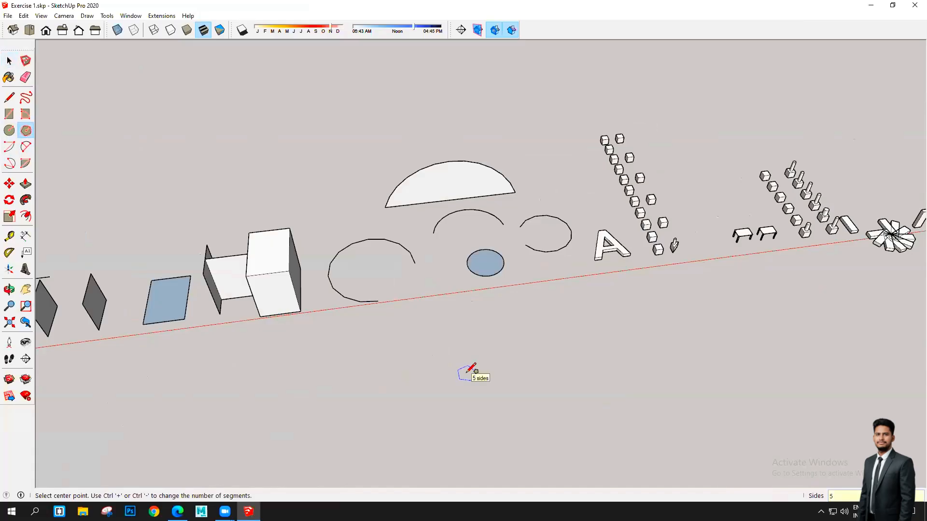
scroll(341, 265, up, 4)
click(268, 291)
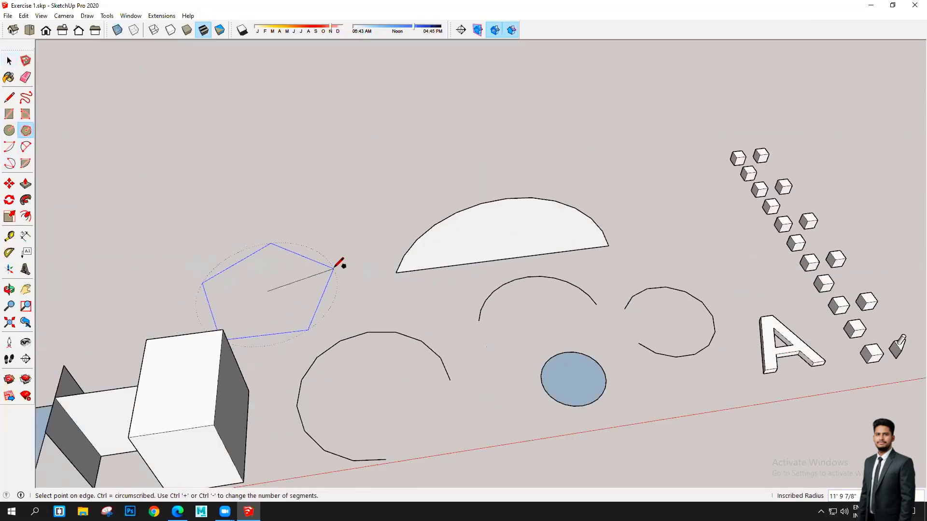
click(341, 263)
middle_drag(351, 335, 253, 316)
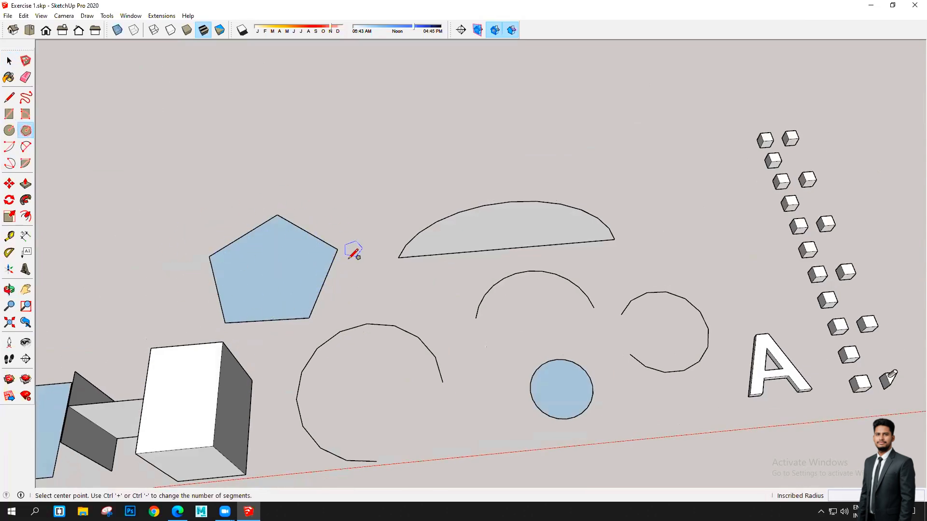
scroll(352, 252, down, 2)
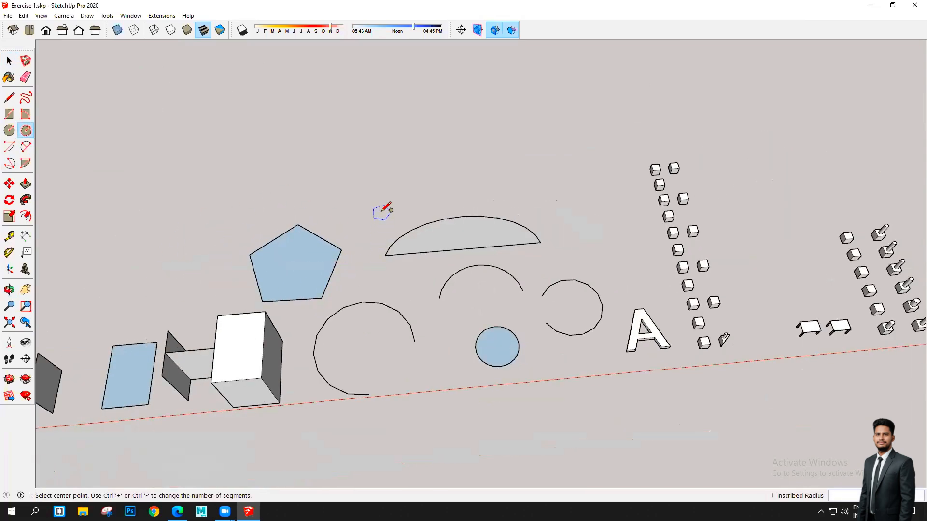
- Undo the pentagon and try to start a new polygon with 8 sides
key(ctrl+z)
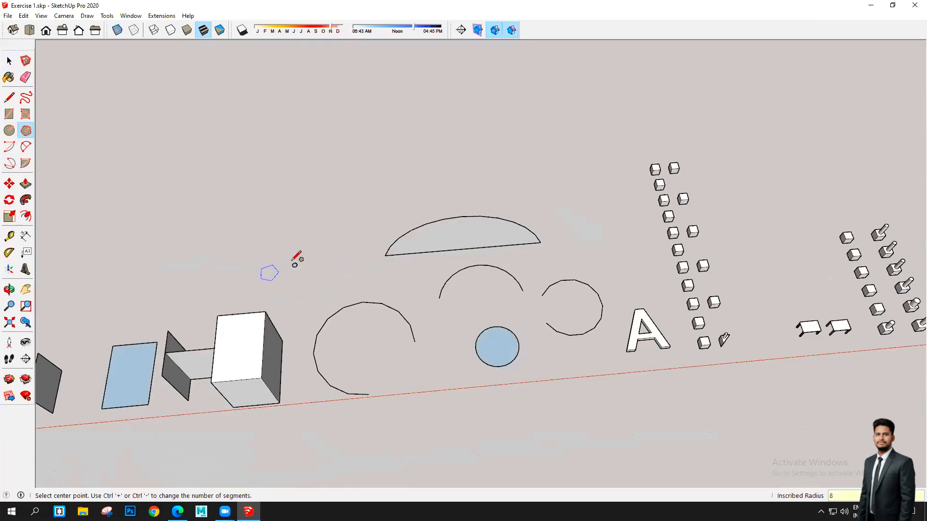
scroll(296, 260, up, 2)
scroll(295, 259, up, 3)
key(ctrl+z)
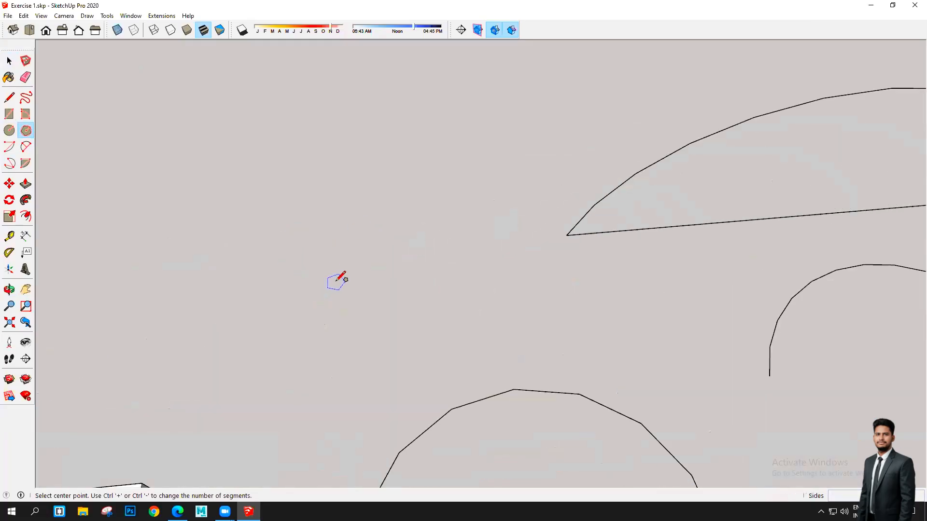
scroll(335, 284, down, 5)
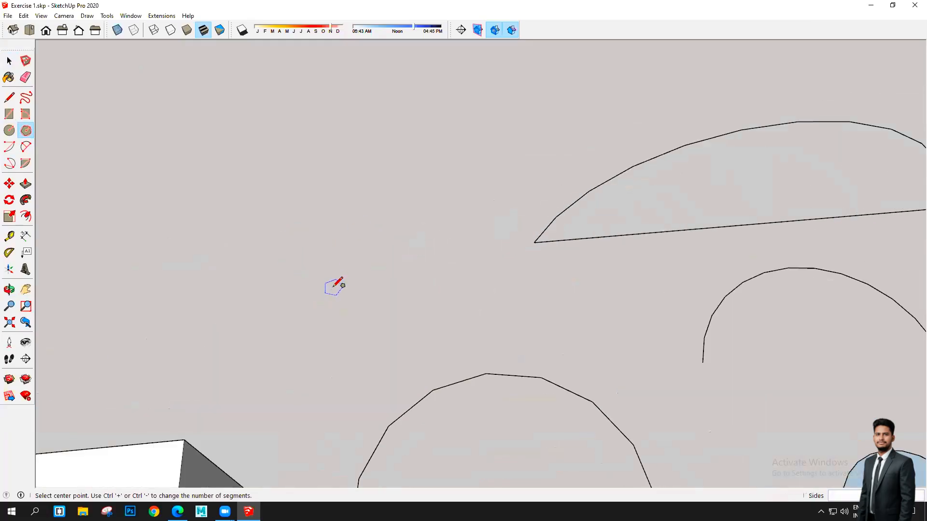
- Draw a polygon with 8 sides on the ground in the empty area behind the tall box
click(26, 131)
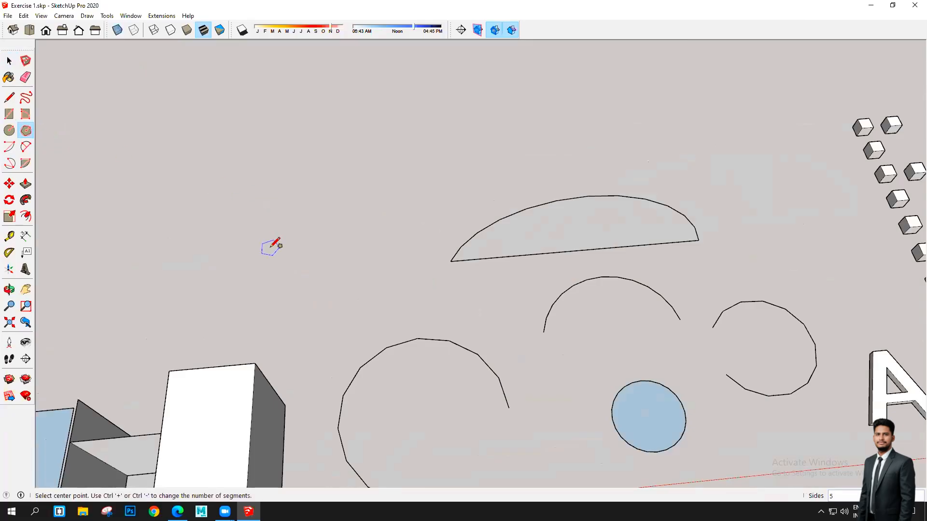
click(316, 321)
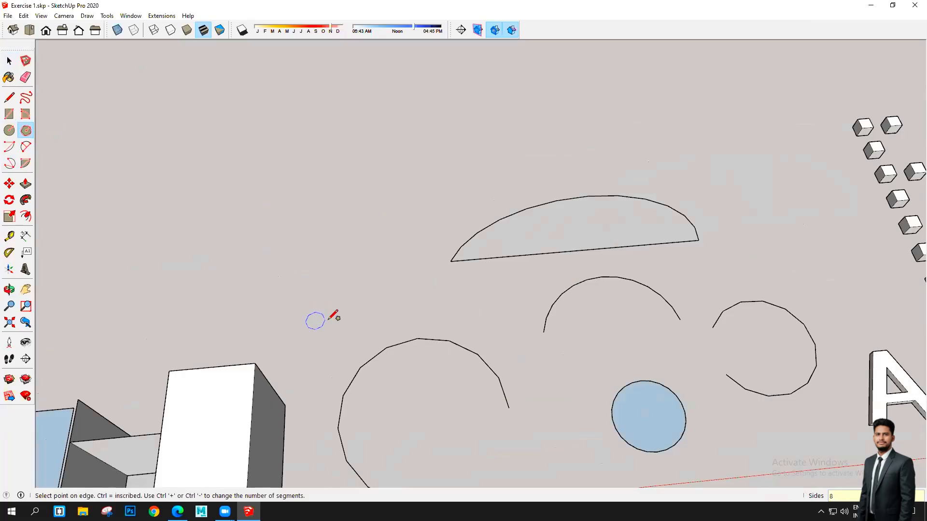
click(369, 306)
middle_drag(331, 351, 279, 271)
scroll(281, 276, up, 4)
scroll(459, 292, down, 4)
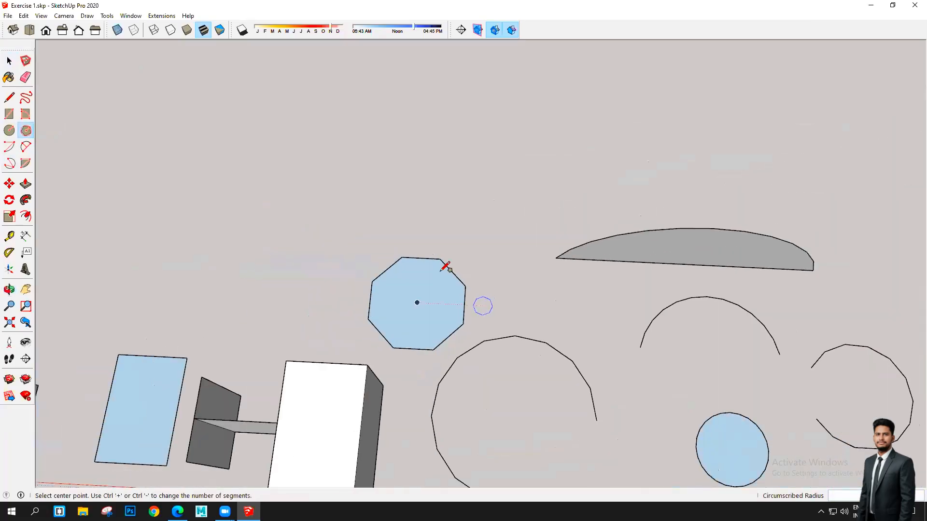
scroll(411, 264, up, 6)
key(space)
scroll(449, 307, down, 4)
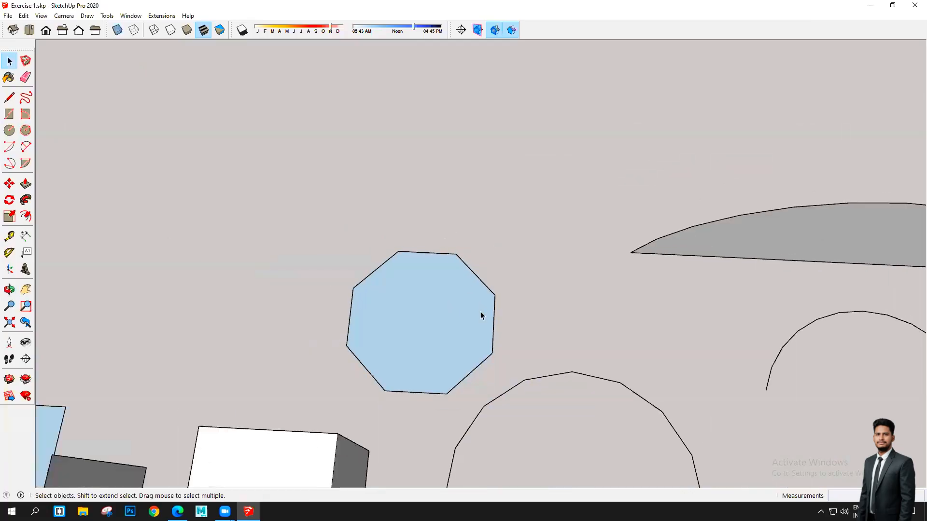
scroll(331, 286, down, 6)
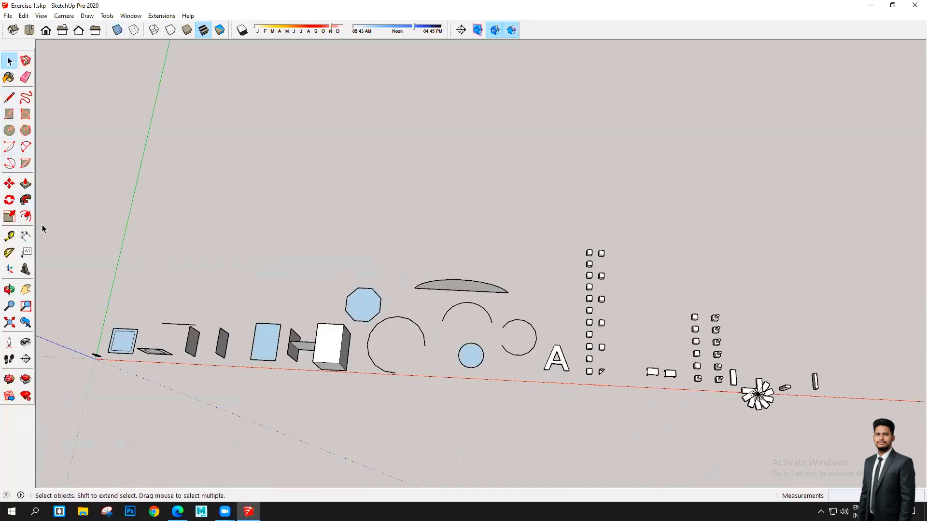
scroll(296, 274, down, 3)
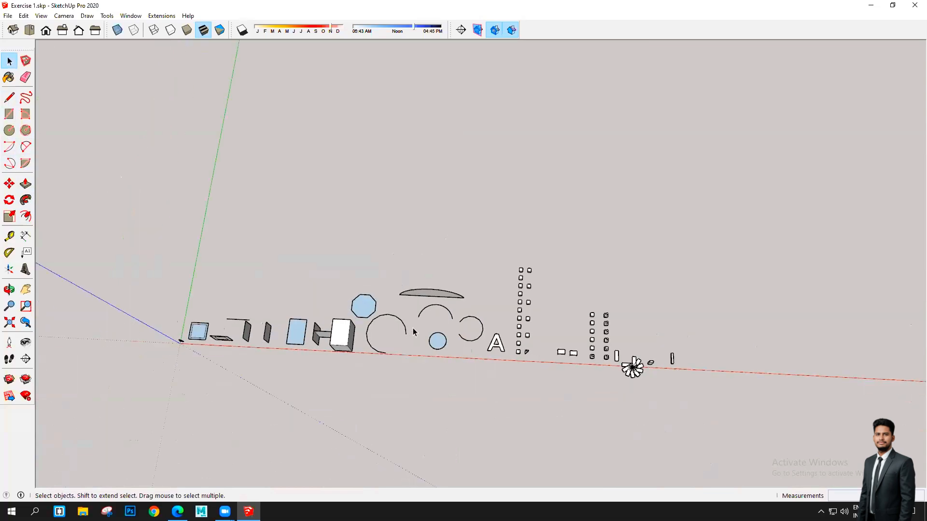
scroll(359, 352, up, 7)
scroll(356, 348, down, 5)
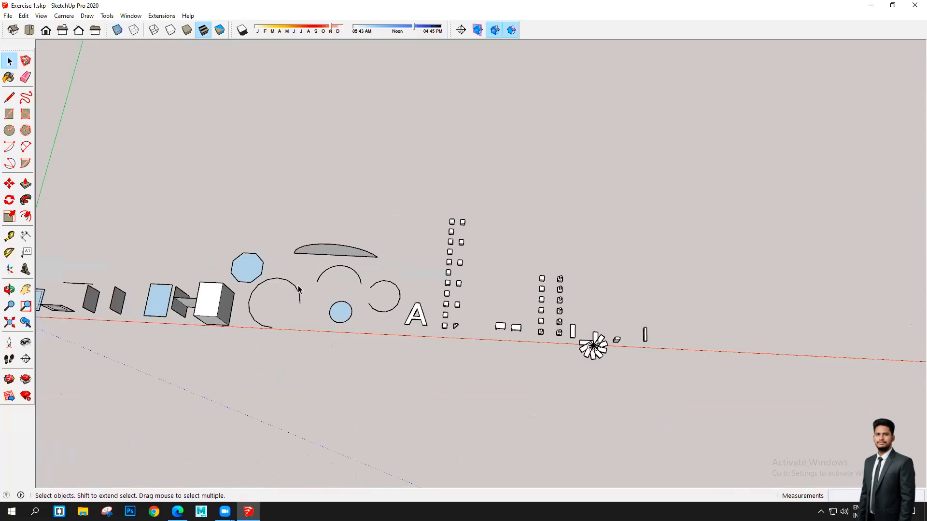
scroll(299, 291, down, 5)
middle_drag(515, 398, 410, 333)
middle_drag(118, 354, 270, 281)
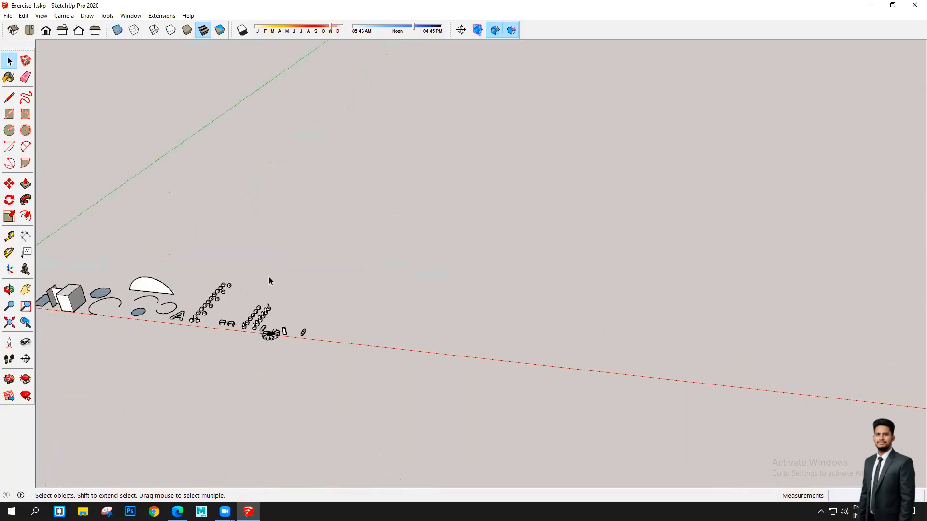
scroll(268, 277, up, 3)
scroll(437, 381, down, 1)
- Switch to Microsoft Edge to check the Class 10 tool list in the course PDF, and return to SketchUp
click(178, 511)
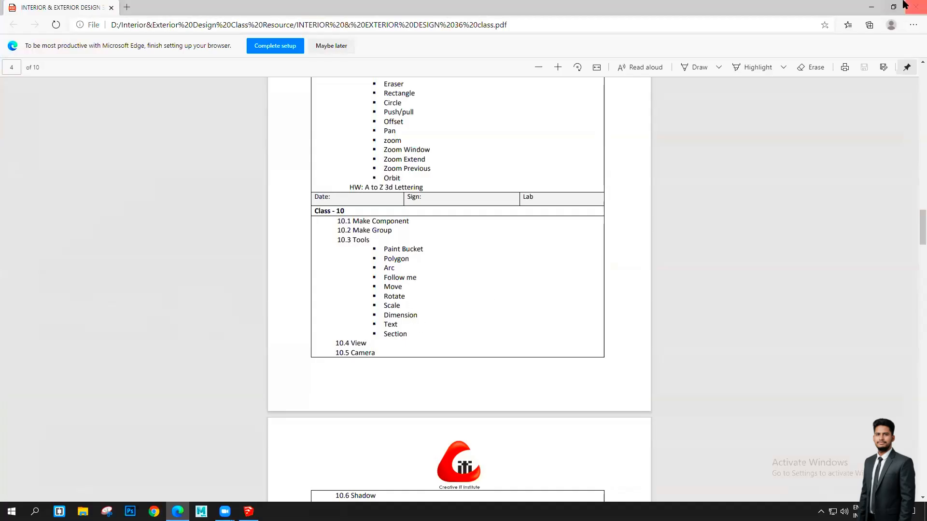
click(871, 7)
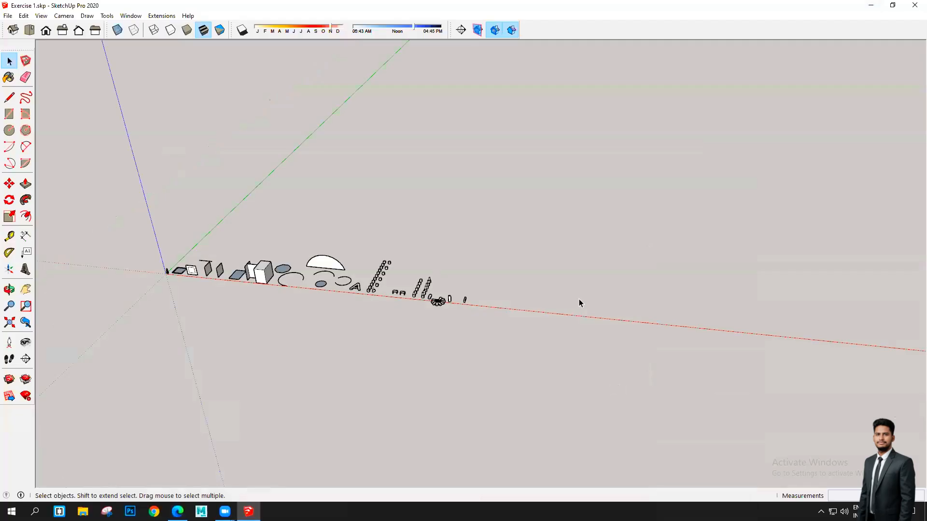
scroll(579, 302, up, 4)
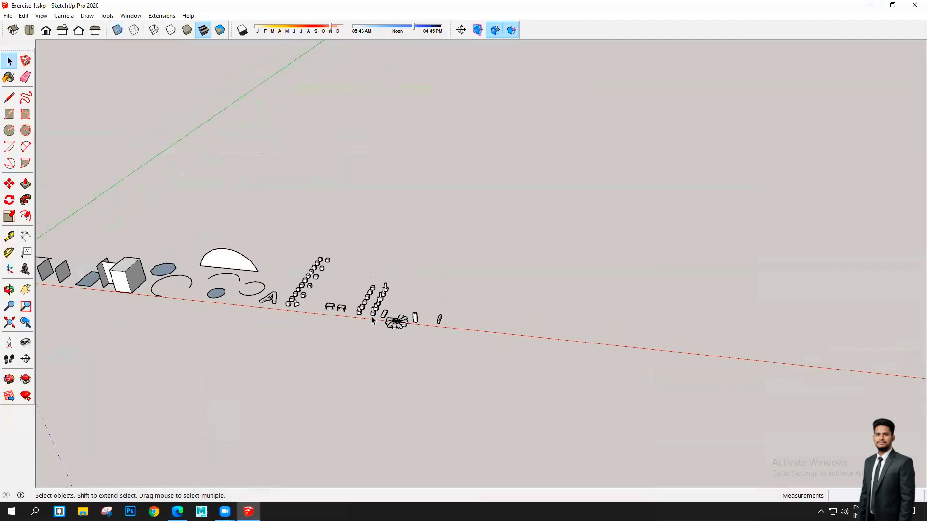
scroll(615, 309, down, 2)
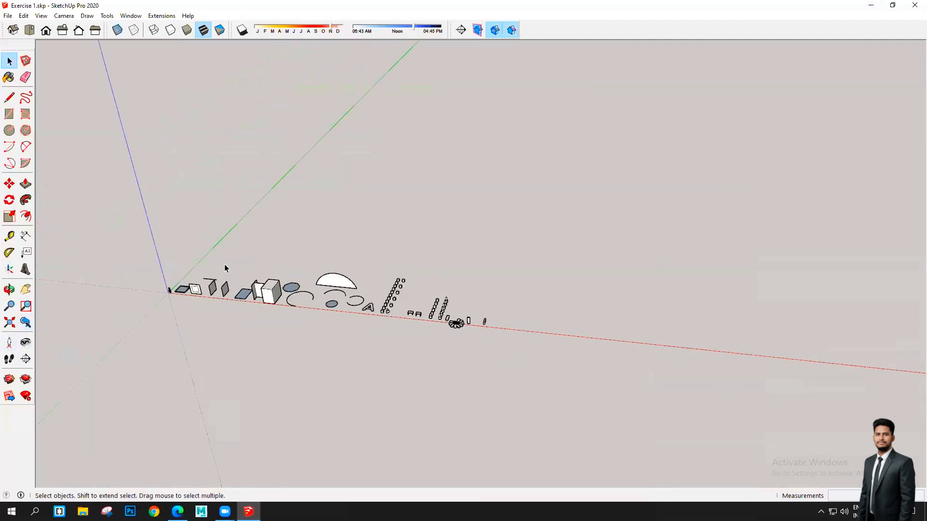
scroll(224, 269, up, 2)
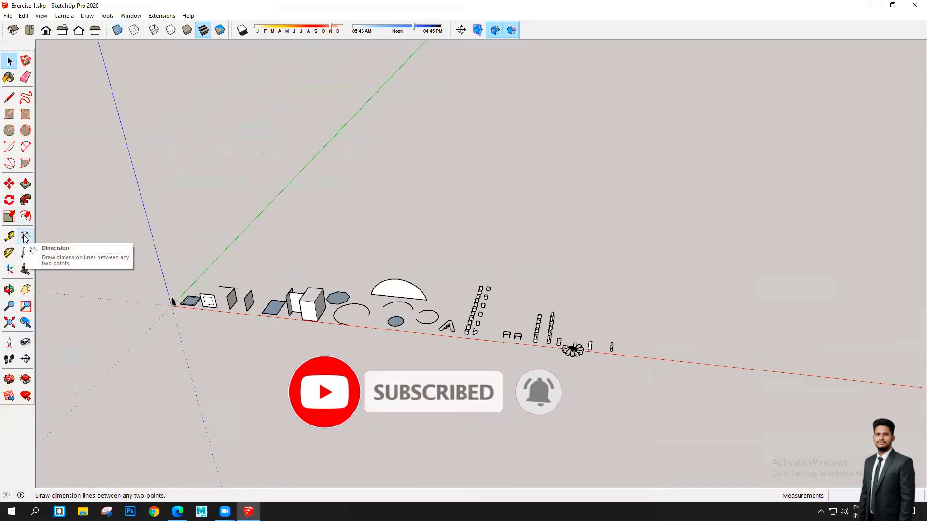
- Dimension the outer back edge of the flat blue rectangle beside the human figure, placing the dimension outside the face
click(25, 236)
scroll(189, 296, up, 2)
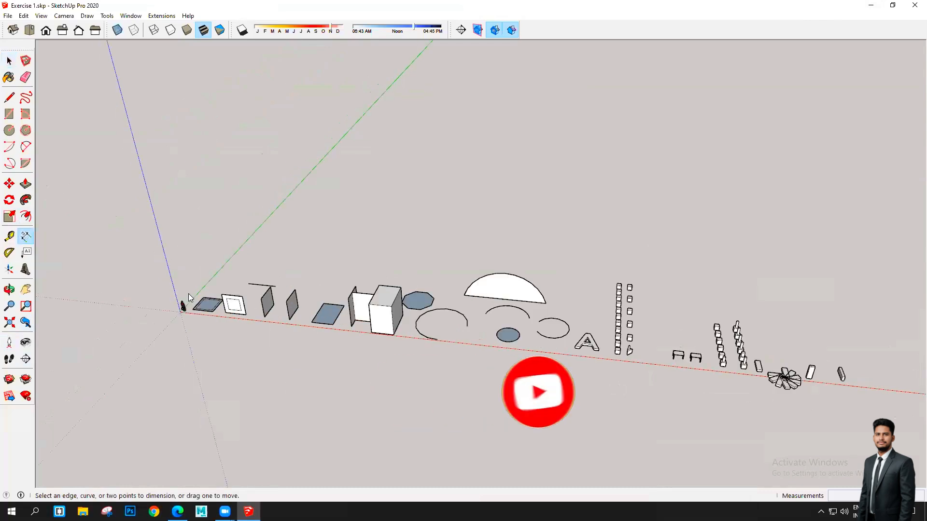
scroll(188, 295, up, 8)
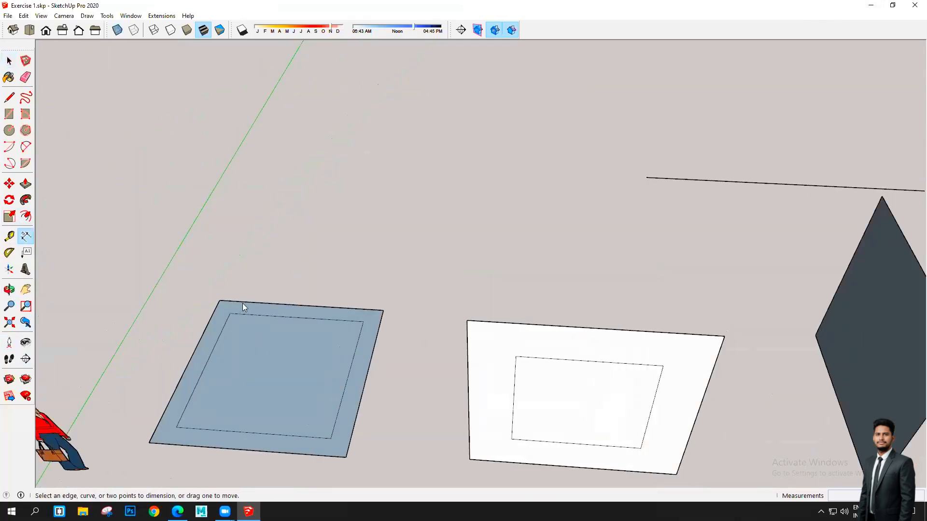
scroll(236, 299, up, 2)
click(230, 294)
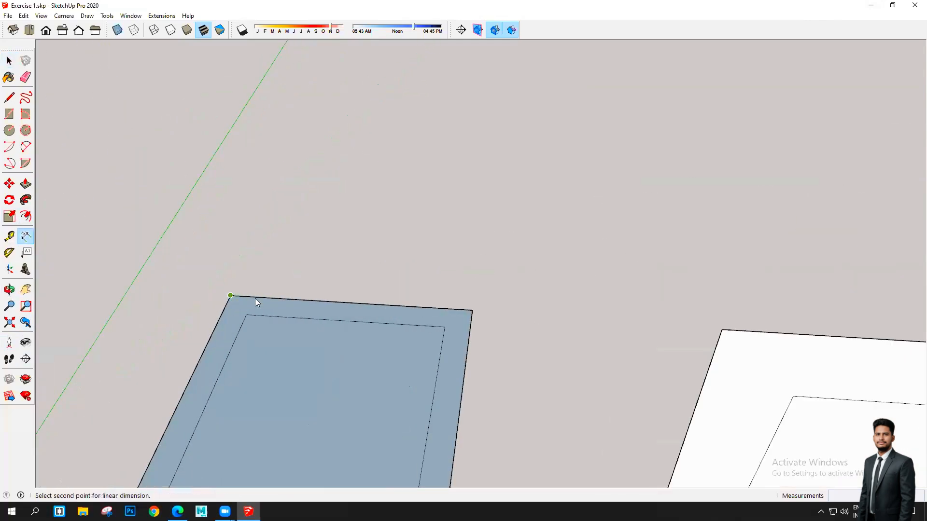
click(472, 311)
click(340, 266)
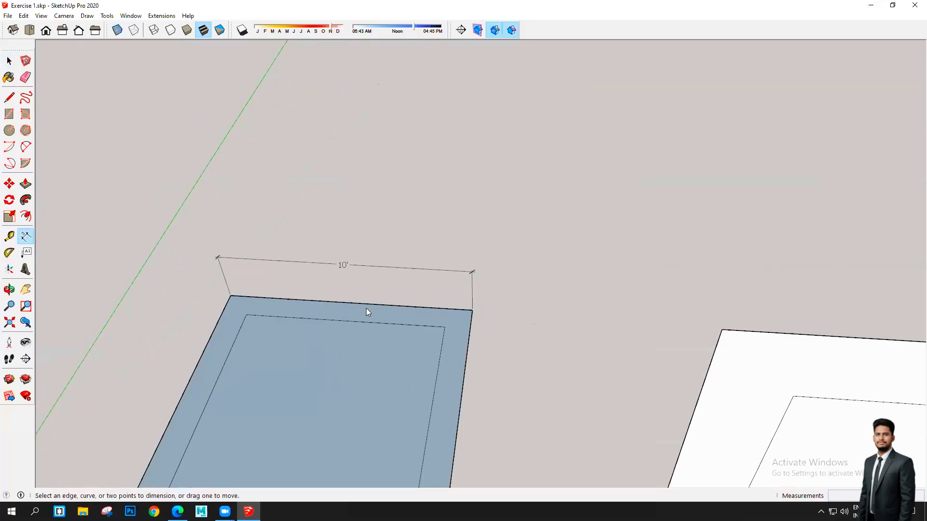
- Dimension the back edge of the inner offset rectangle, placing the dimension inside the blue face
click(247, 315)
click(445, 327)
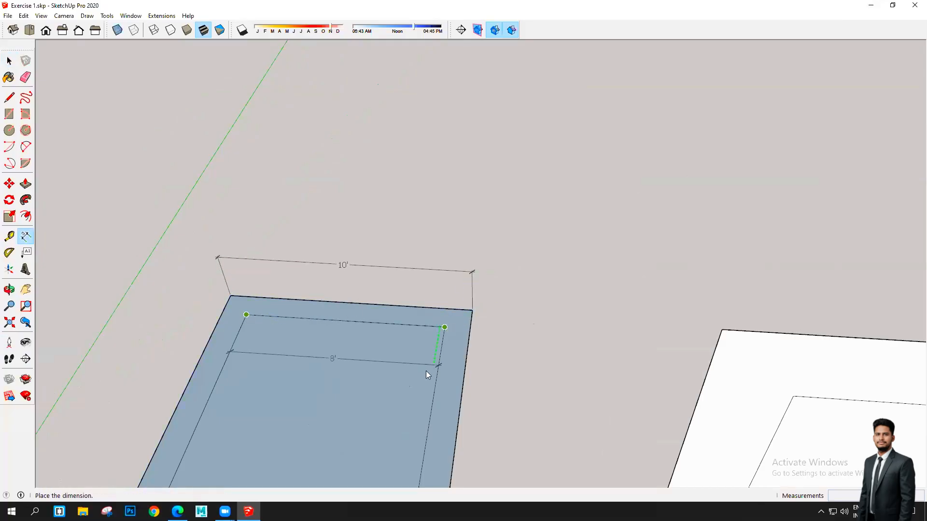
click(424, 374)
- Add a second dimension to the inner rectangle's back edge, raised vertically well above the blue face
middle_drag(451, 354, 238, 335)
scroll(585, 362, down, 3)
scroll(585, 362, up, 3)
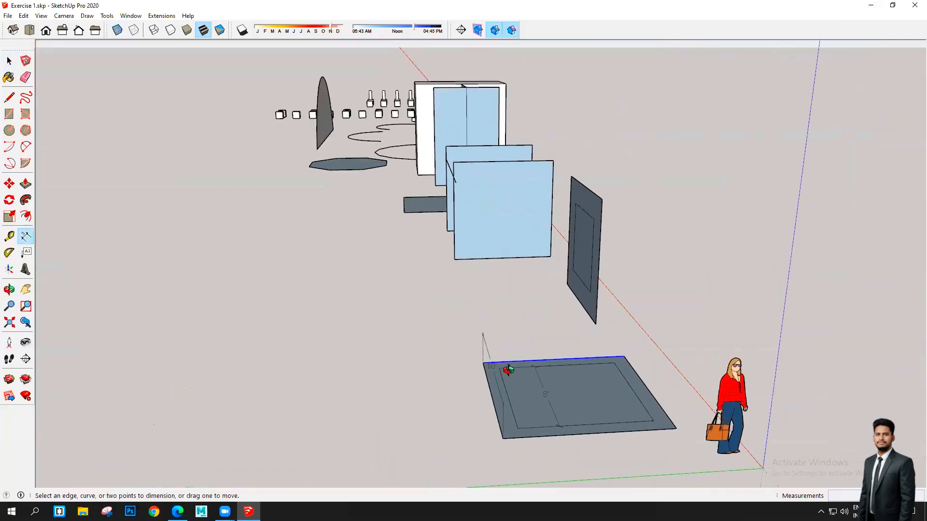
middle_drag(584, 362, 221, 406)
scroll(218, 402, up, 3)
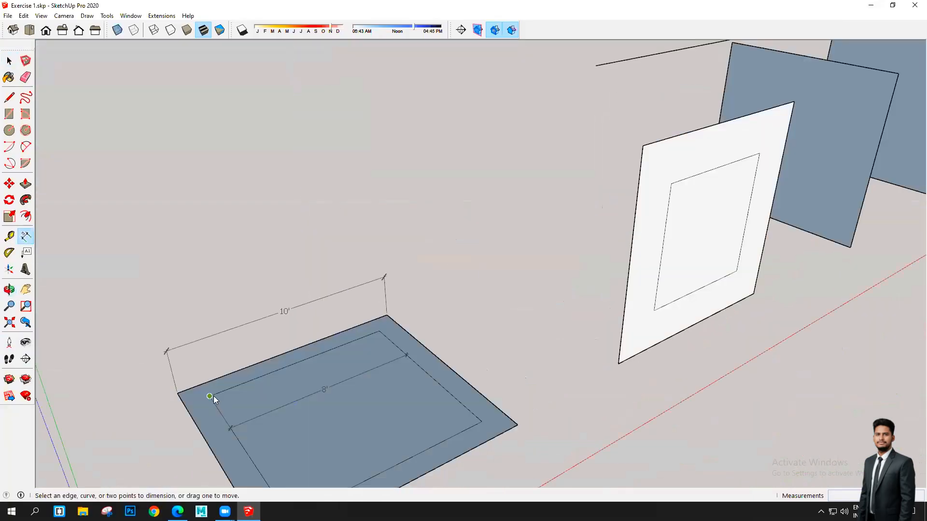
click(213, 396)
click(379, 331)
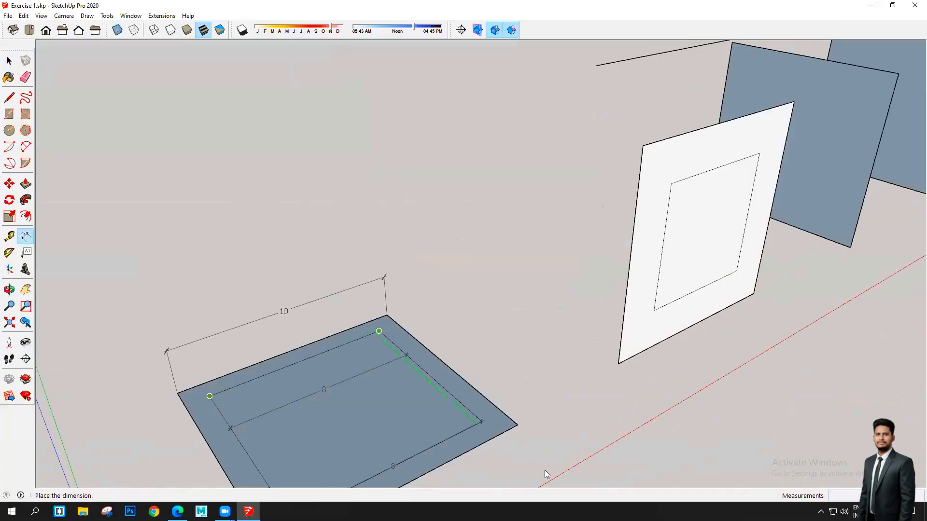
scroll(471, 374, down, 3)
scroll(363, 208, down, 2)
click(372, 202)
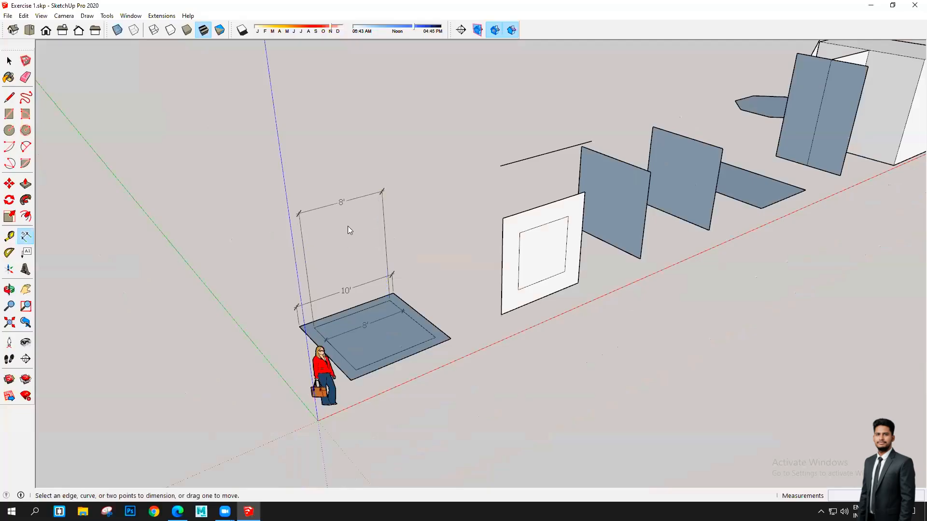
- Dimension the height of the tall box along its front vertical edge nearest the origin, placing the dimension across the front face
middle_drag(381, 203, 364, 246)
scroll(362, 243, down, 4)
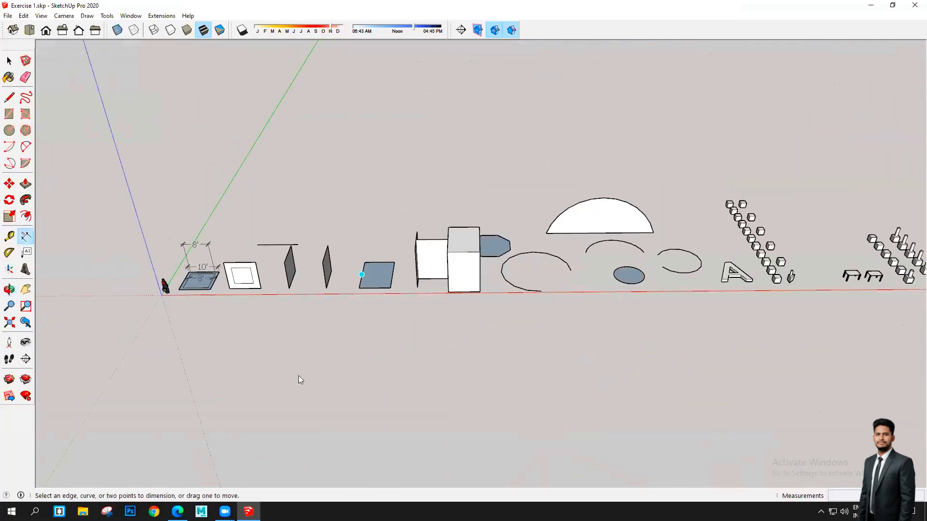
scroll(293, 379, up, 6)
click(294, 379)
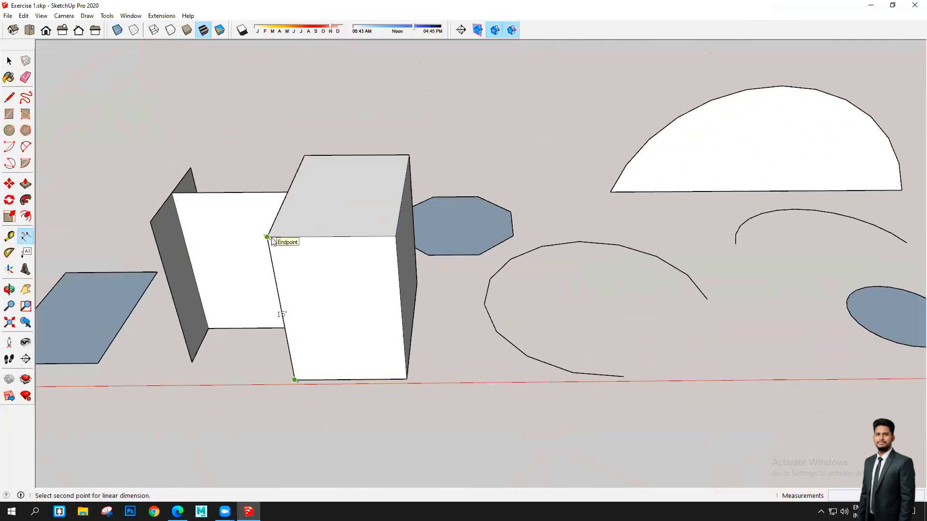
click(268, 237)
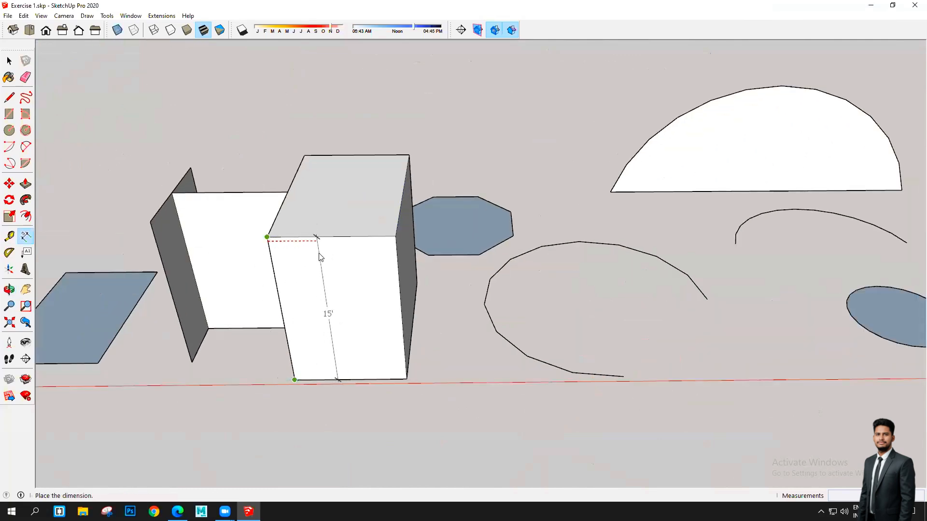
click(338, 312)
- Dimension the box's other front vertical edge, placing the dimension out in front of the box
mouse_move(338, 311)
middle_down()
mouse_move(306, 350)
mouse_move(321, 312)
middle_up()
click(322, 313)
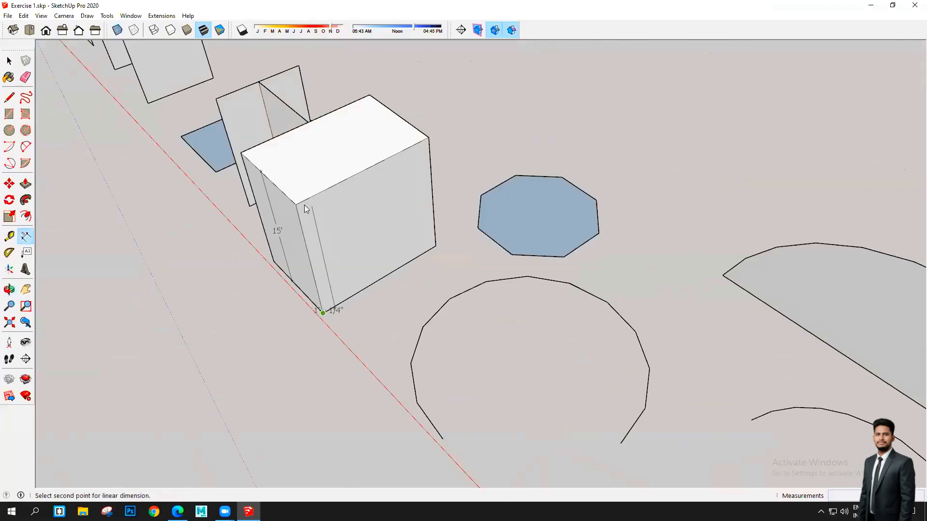
click(296, 207)
click(289, 341)
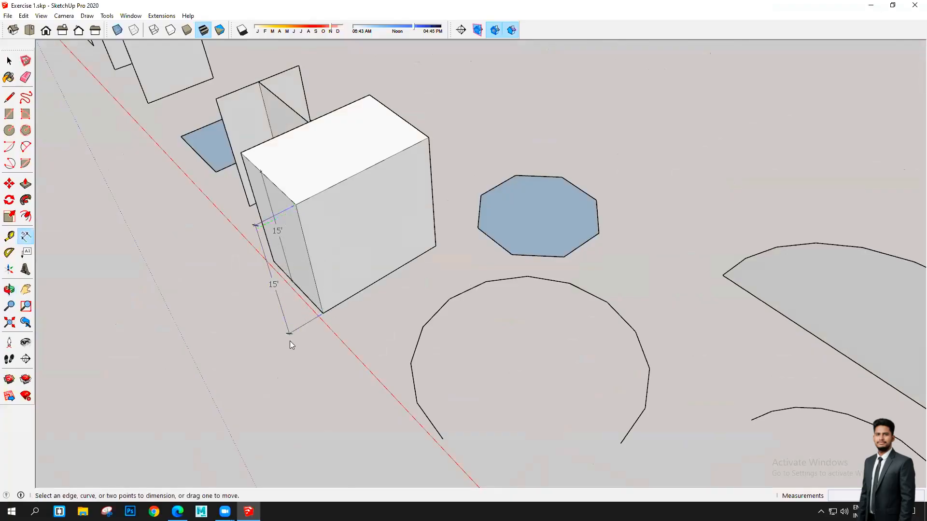
- Dimension the box's top front edge, placing the dimension horizontally out in front of the box
middle_drag(290, 341, 242, 215)
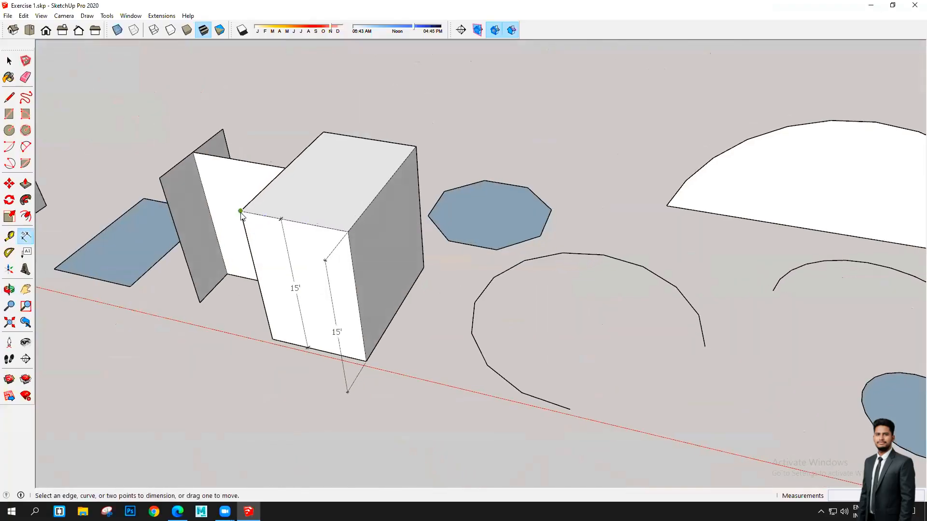
click(241, 211)
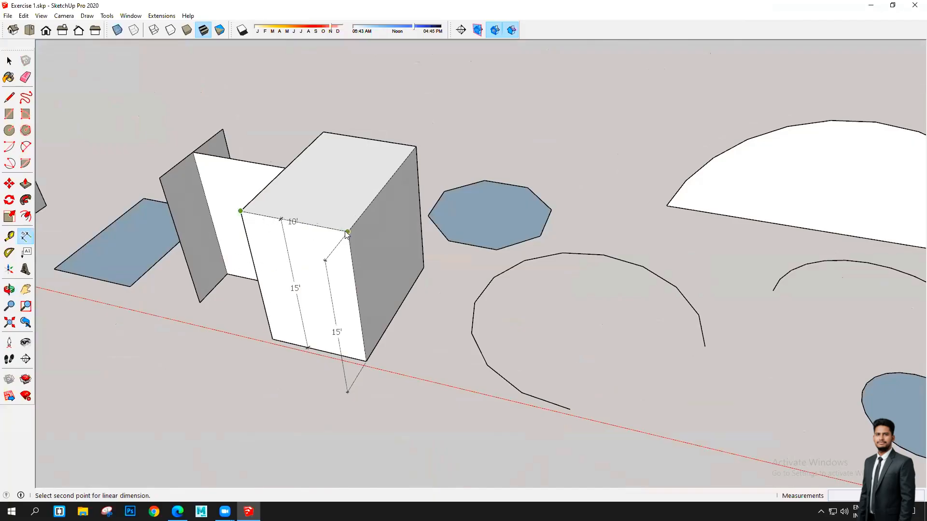
click(347, 233)
click(304, 279)
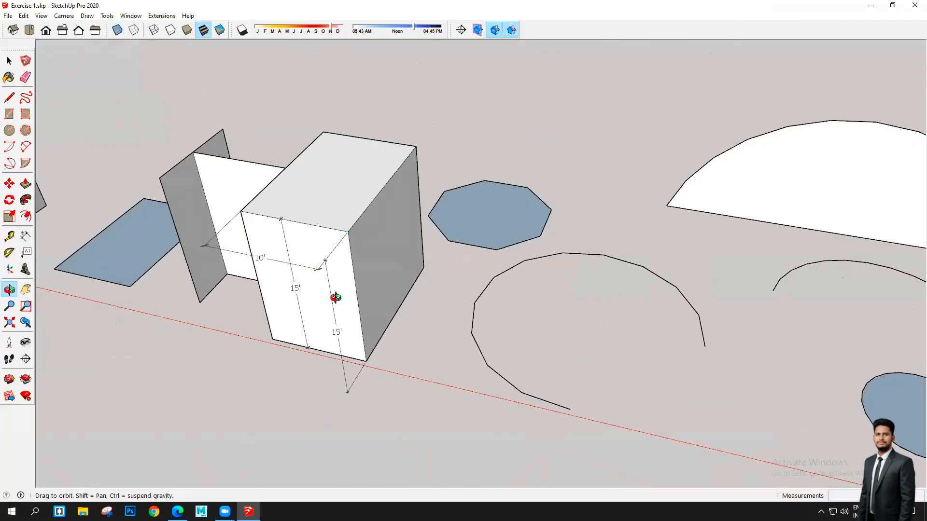
- Add a second dimension to the box's top front edge, raised vertically above the box
middle_drag(331, 296, 521, 298)
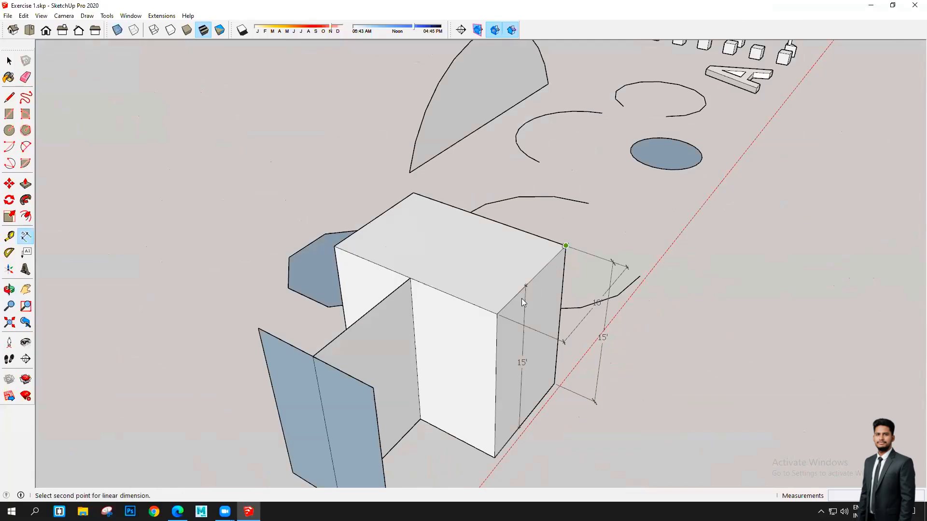
click(566, 246)
click(496, 315)
click(533, 225)
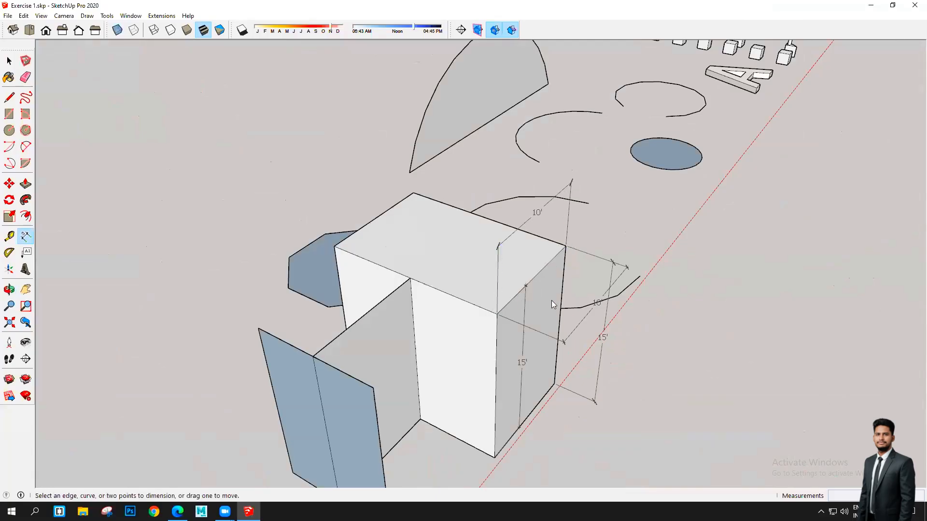
- Offset the border of the blue ground rectangle between the upright panels and the tall box inward by 12 inches
middle_drag(486, 310, 427, 333)
scroll(427, 333, down, 10)
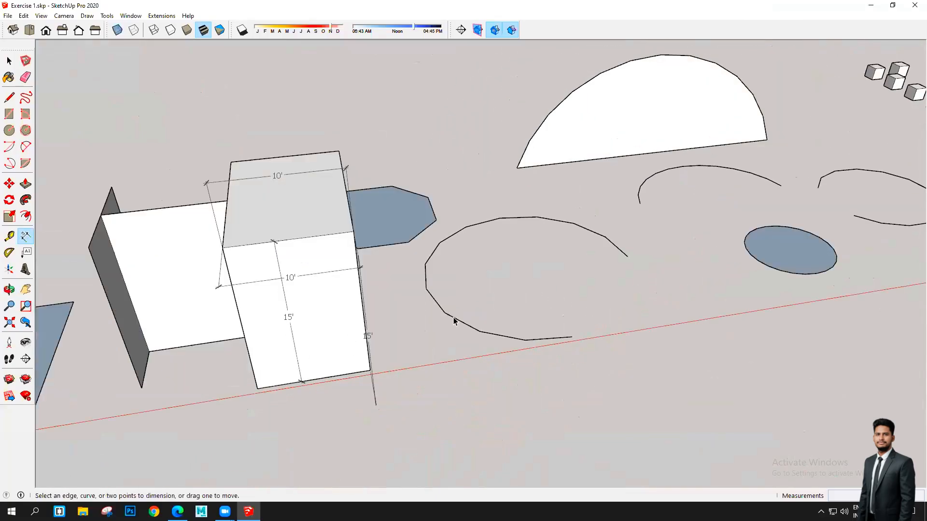
key(space)
scroll(403, 292, up, 6)
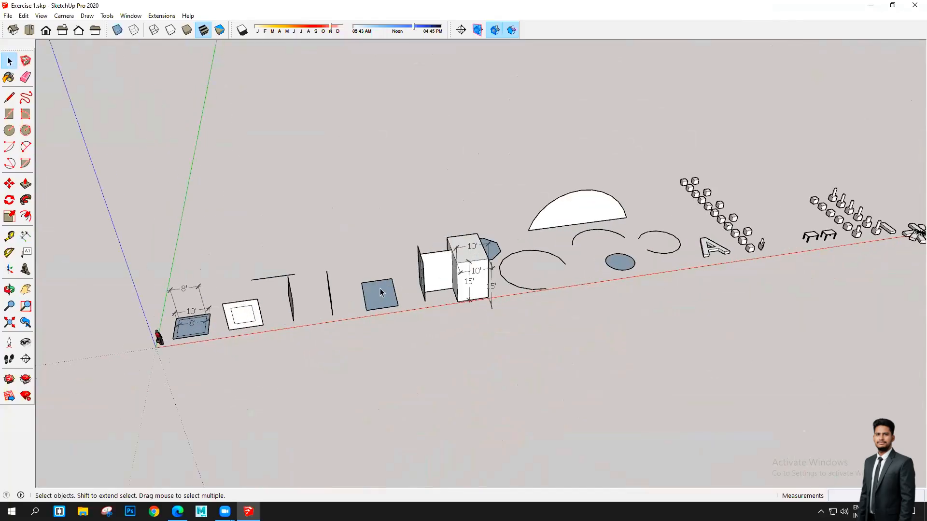
click(364, 260)
scroll(364, 261, up, 4)
scroll(348, 293, up, 3)
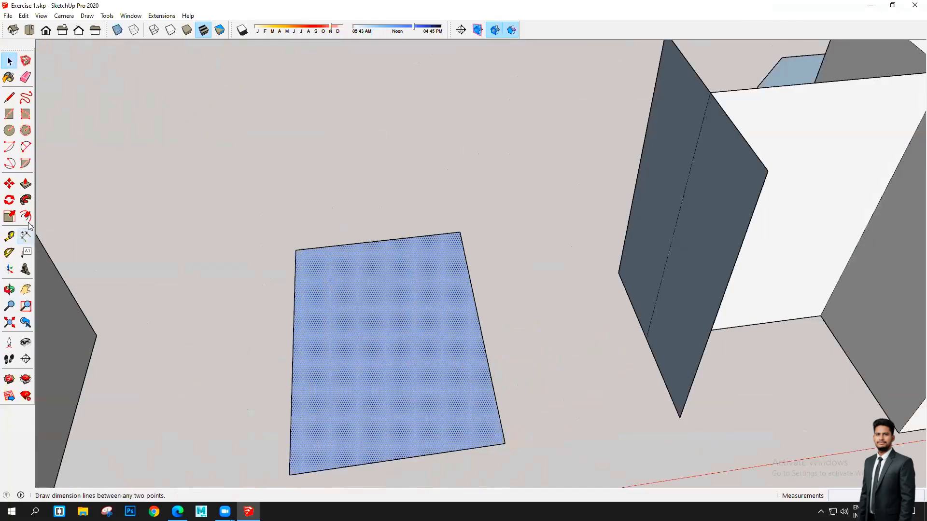
click(25, 216)
click(301, 325)
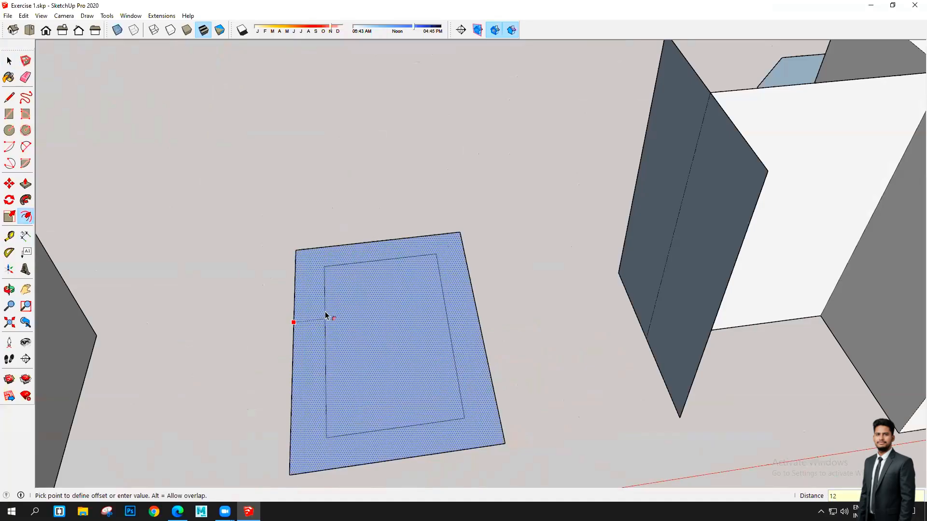
text(12)
key(Return)
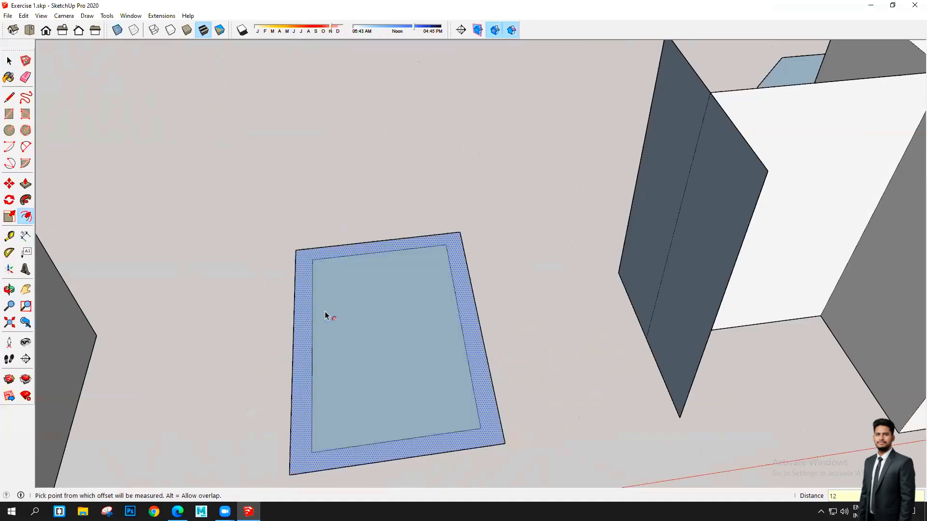
- Offset the blue rectangle's outer border outward by 12 inches
scroll(283, 340, up, 3)
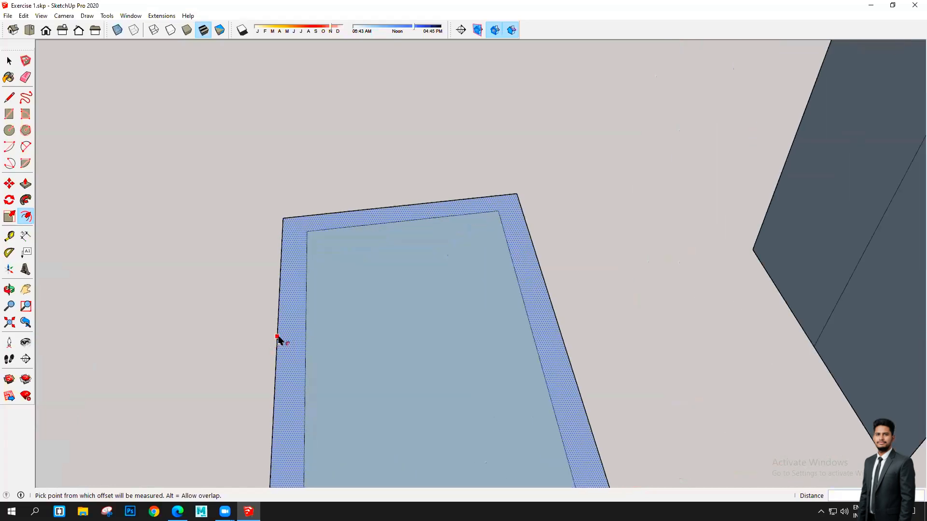
click(277, 337)
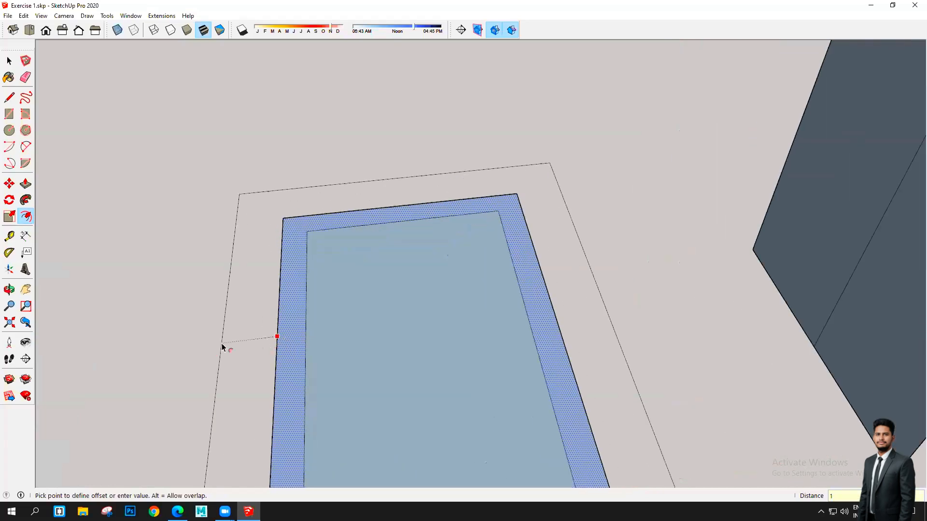
text(12)
key(Return)
scroll(362, 348, down, 2)
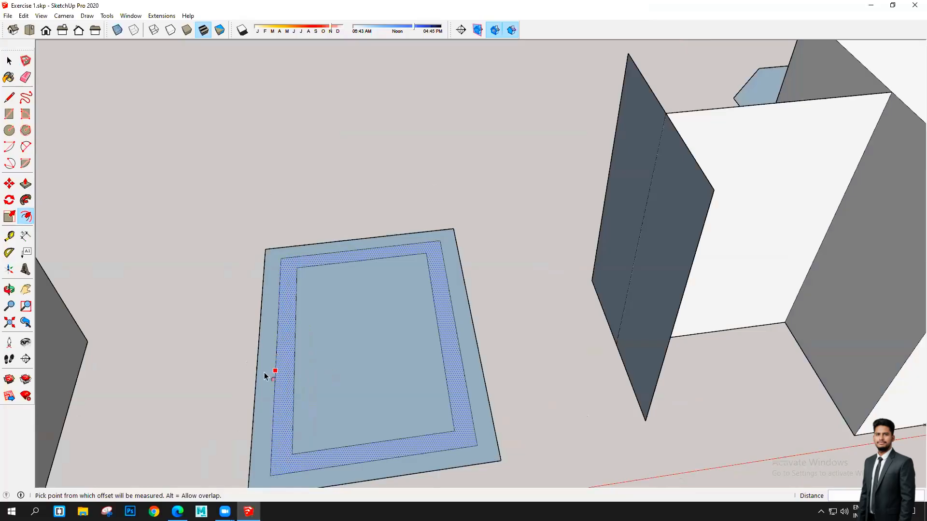
key(Escape)
scroll(291, 367, down, 3)
key(space)
scroll(193, 333, down, 3)
scroll(285, 352, down, 4)
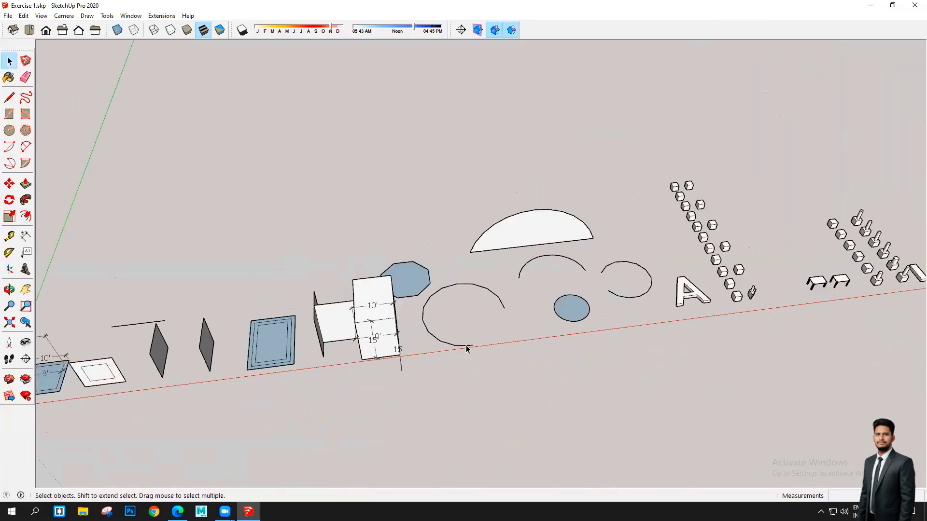
- Clear the inner outline from the white square next to the dimensioned blue one and offset its border inward
scroll(449, 314, up, 3)
scroll(482, 343, down, 2)
scroll(220, 369, up, 4)
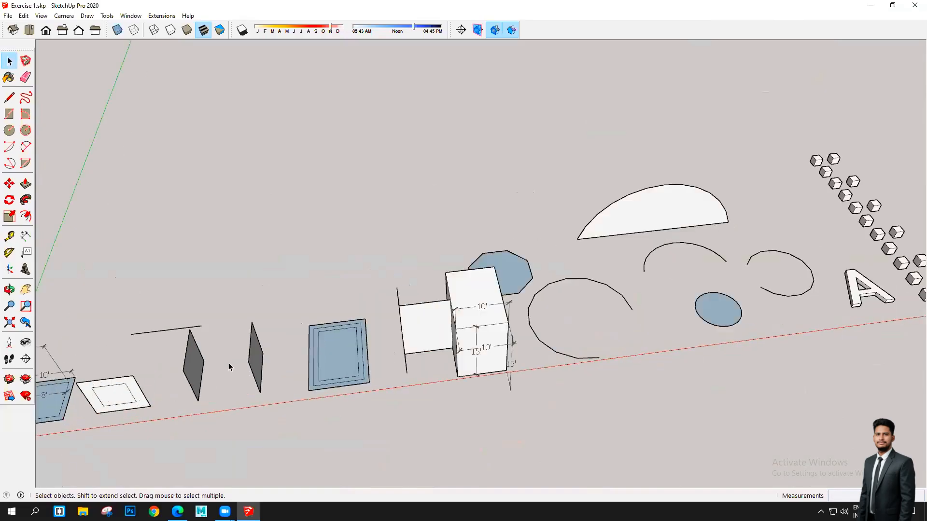
scroll(209, 343, down, 3)
scroll(251, 355, up, 3)
scroll(265, 366, down, 1)
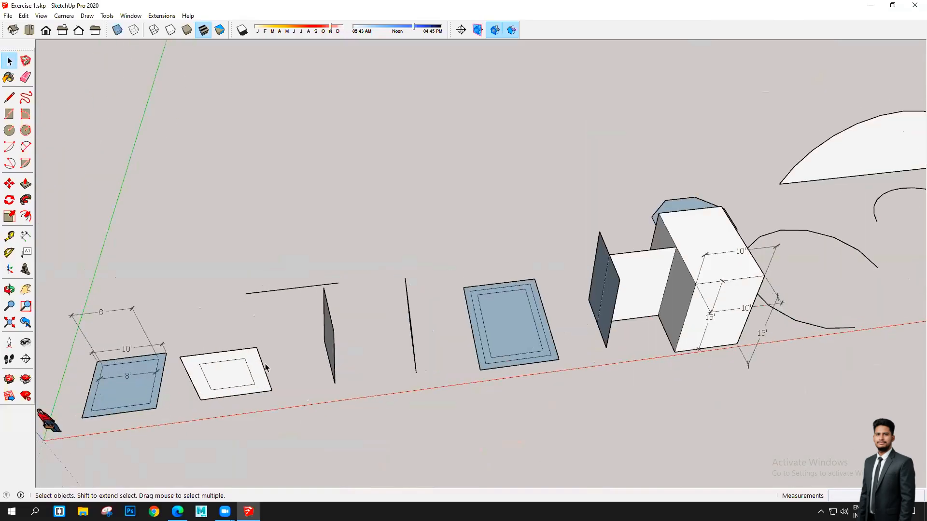
scroll(327, 374, up, 6)
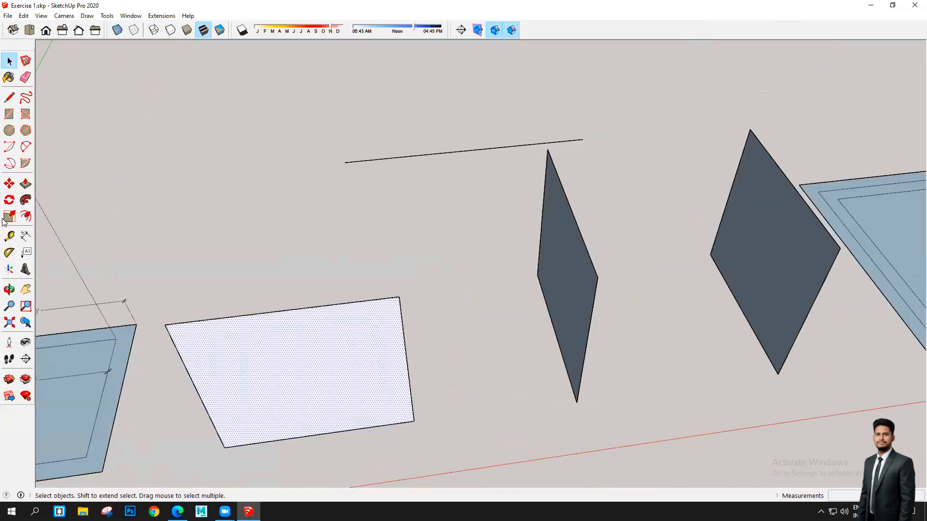
click(25, 216)
scroll(184, 361, up, 3)
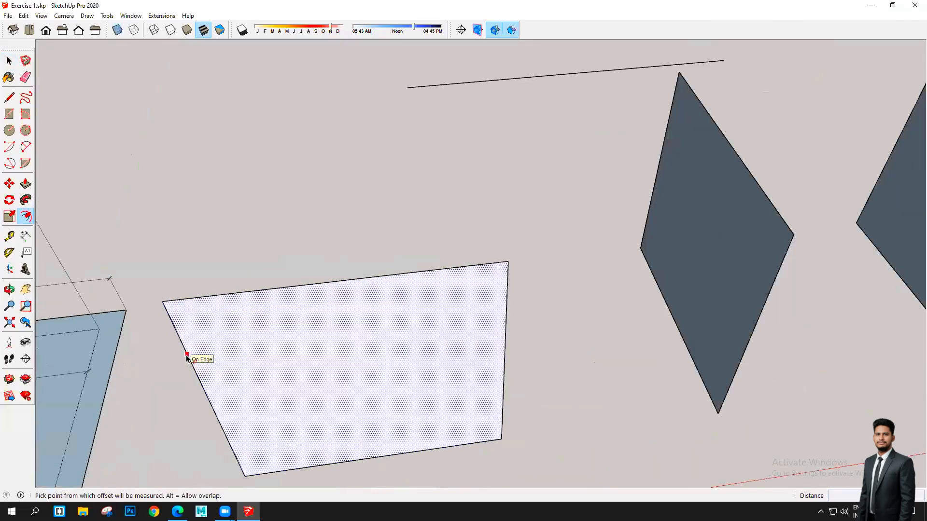
click(186, 355)
key(Return)
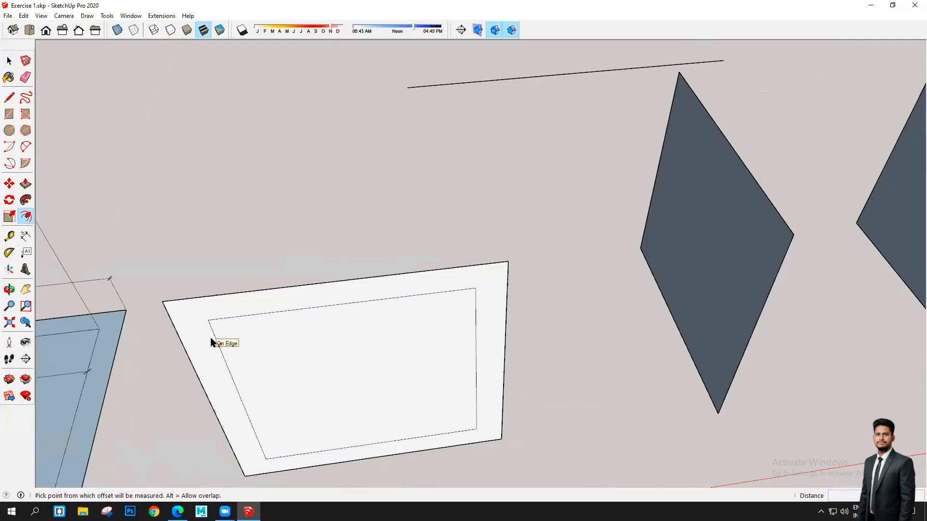
- Repeat the same offset twice more toward the white square's centre to nest two smaller squares
scroll(234, 341, up, 2)
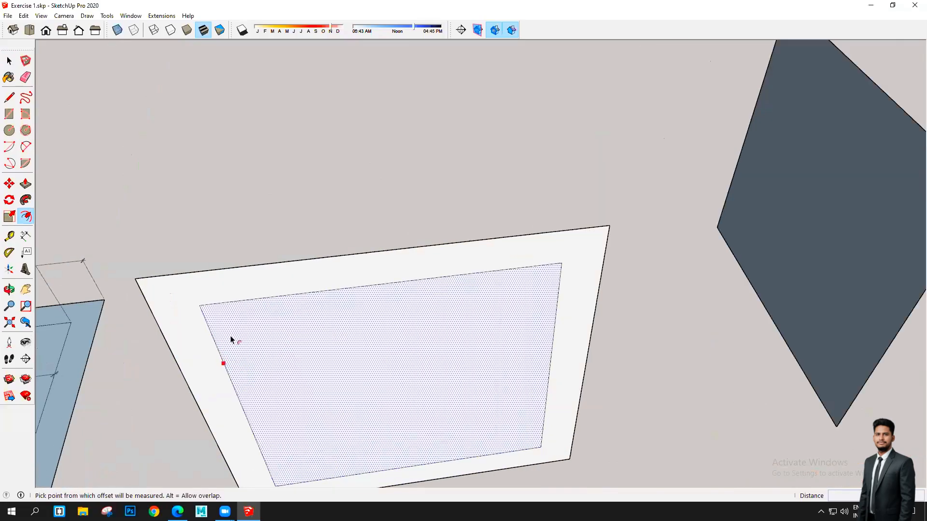
scroll(222, 352, down, 2)
scroll(246, 323, up, 2)
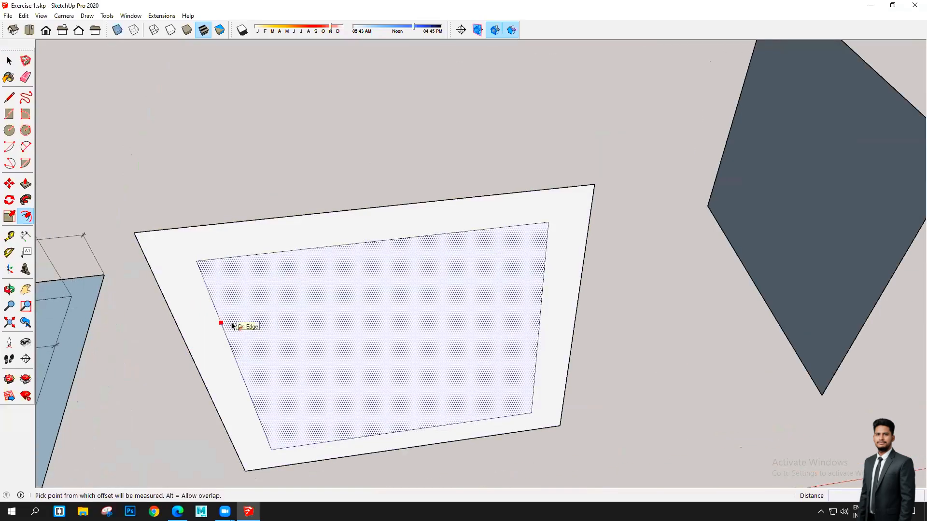
double_click(242, 324)
double_click(282, 323)
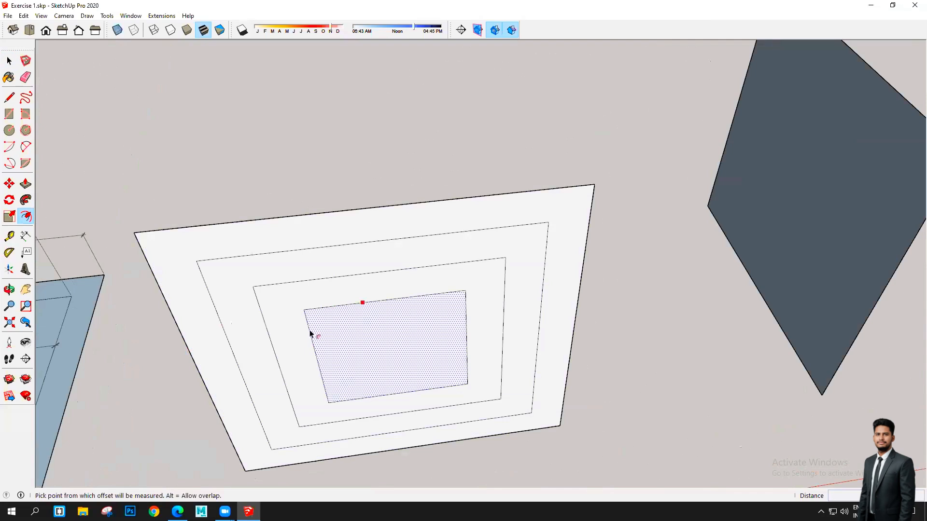
- Offset the white square's outer border outward by the same distance as its inner rings
scroll(386, 331, down, 1)
scroll(255, 350, up, 2)
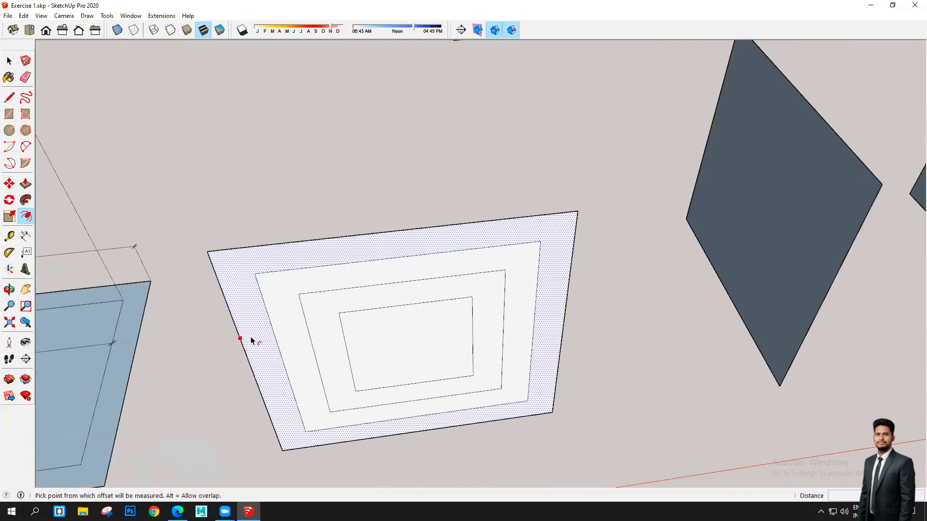
click(250, 338)
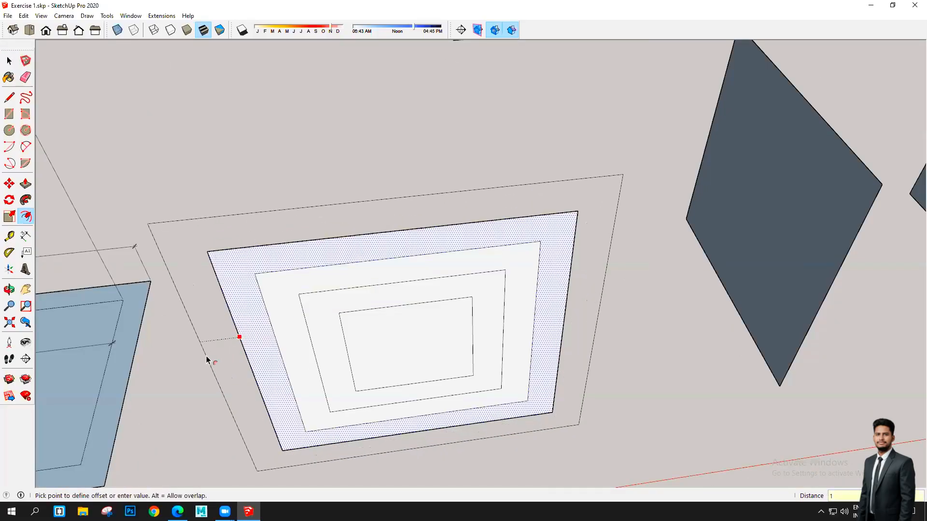
text(1)
key(Return)
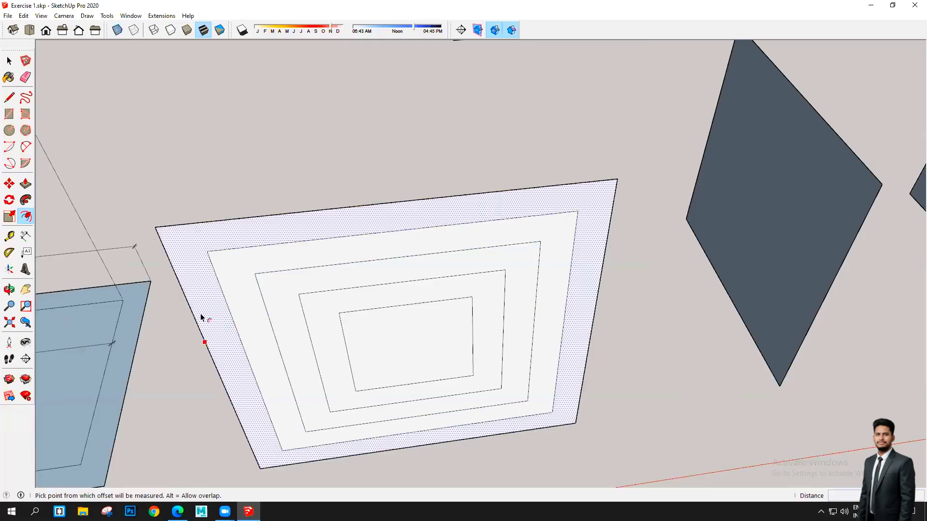
- Repeat the outward offset twice around the white square, adding two larger outer rings
double_click(198, 312)
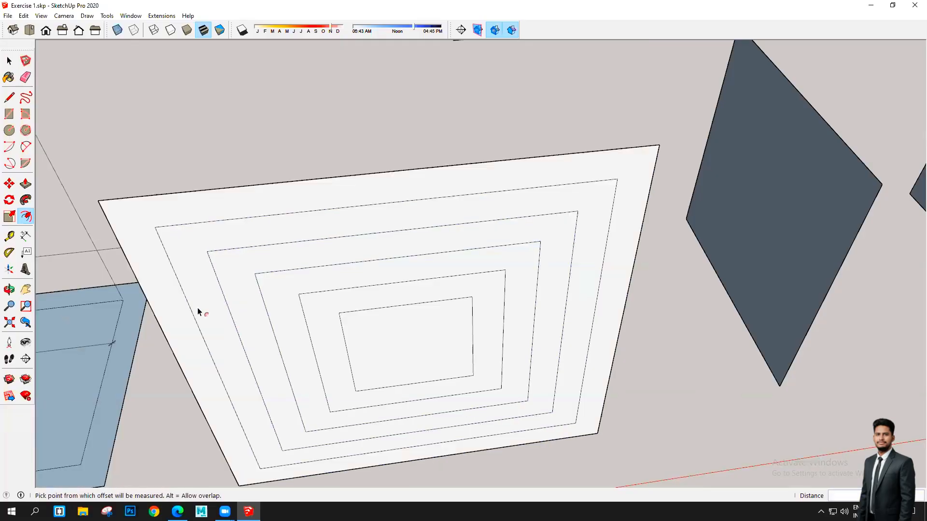
double_click(162, 322)
scroll(300, 346, down, 3)
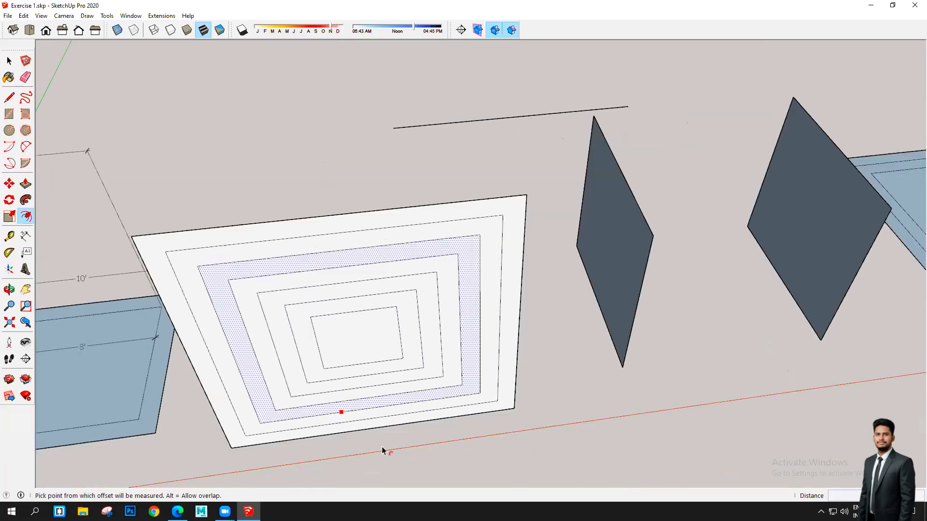
middle_drag(461, 439, 425, 242)
click(8, 62)
click(7, 61)
middle_drag(258, 308, 258, 330)
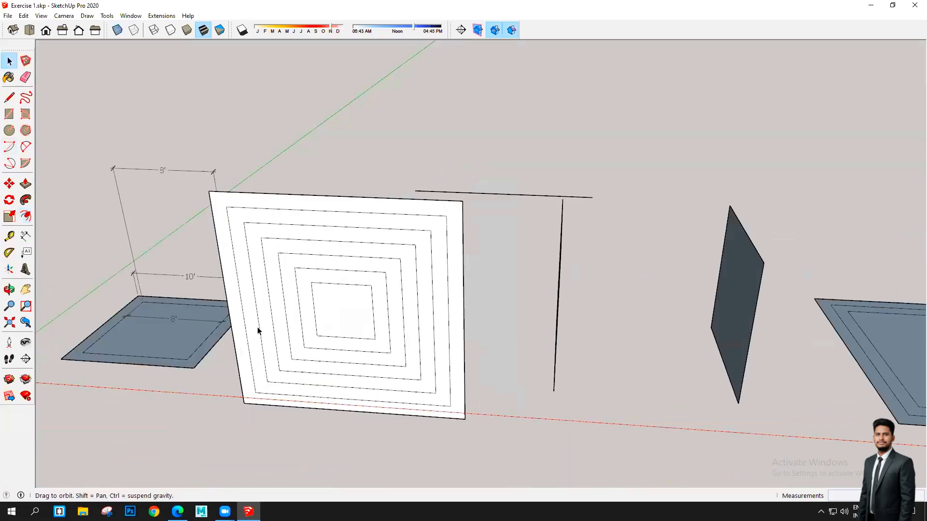
- Draw a 10' by 10' rectangle on the ground beside the red axis, beyond the last practice block
scroll(256, 337, down, 5)
scroll(407, 358, down, 5)
middle_drag(471, 366, 647, 287)
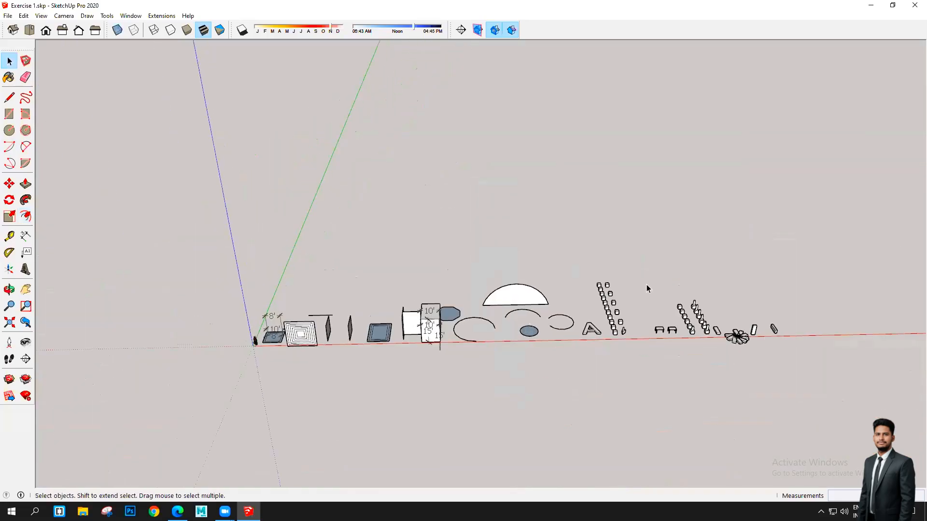
scroll(647, 287, up, 2)
scroll(224, 285, down, 4)
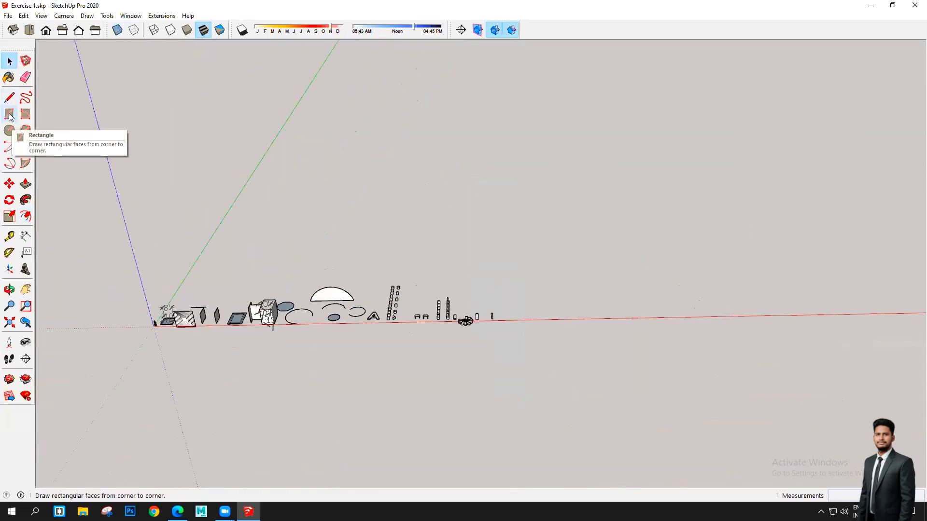
click(9, 113)
scroll(581, 265, up, 3)
scroll(551, 315, up, 2)
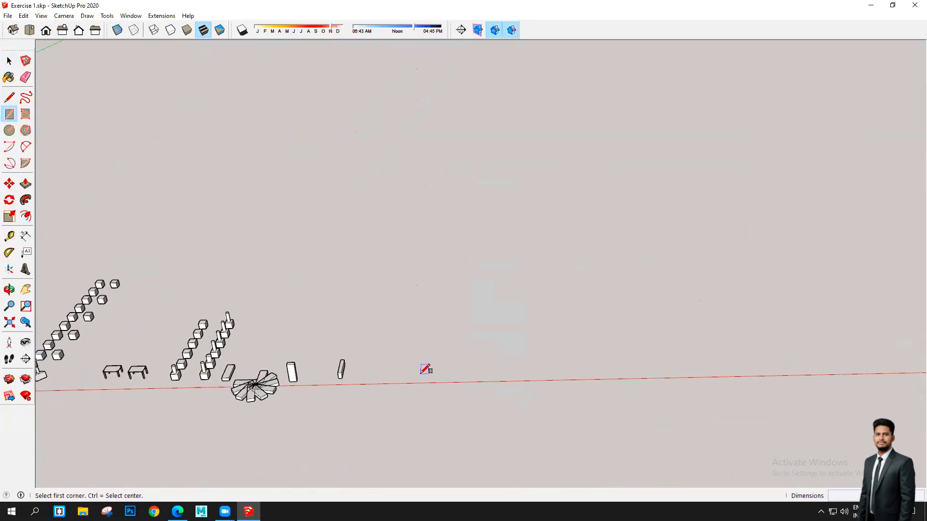
click(412, 375)
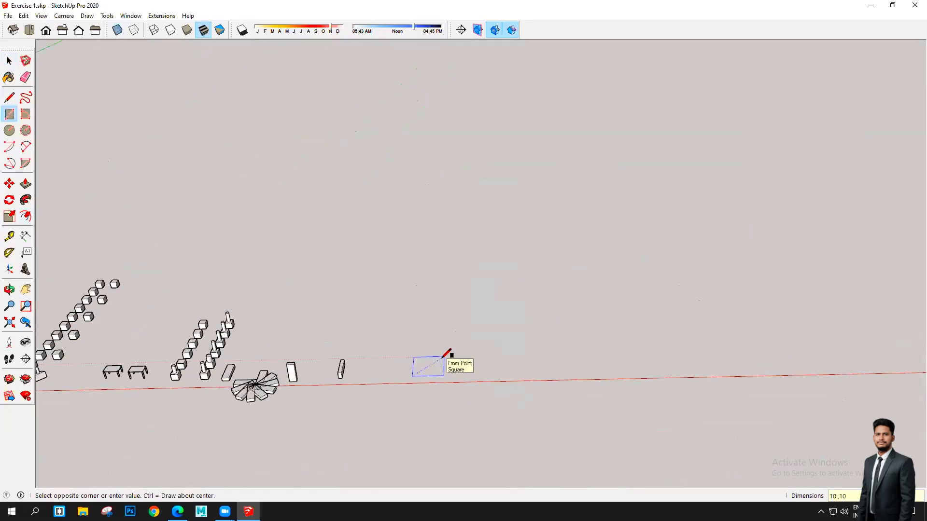
text(10',10')
key(Return)
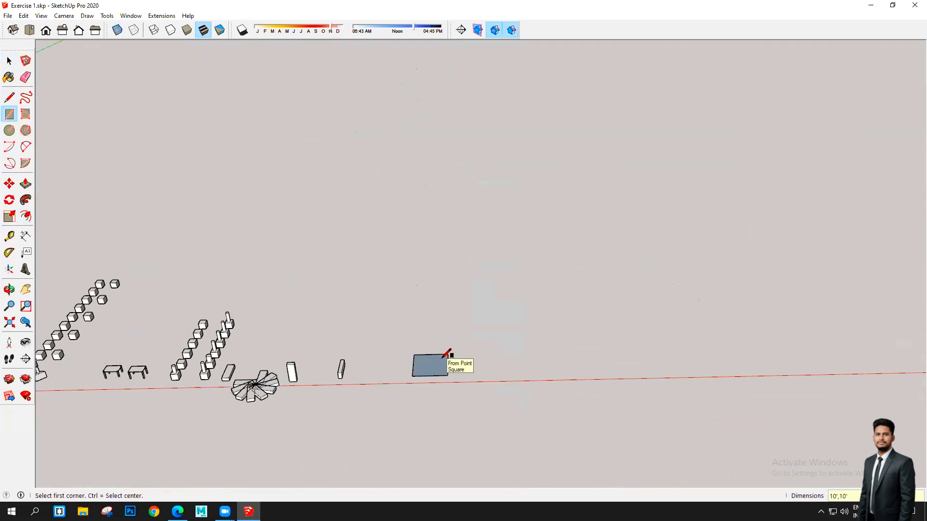
- Push/Pull the new square up 10' to form a cube
click(25, 184)
scroll(459, 391, up, 6)
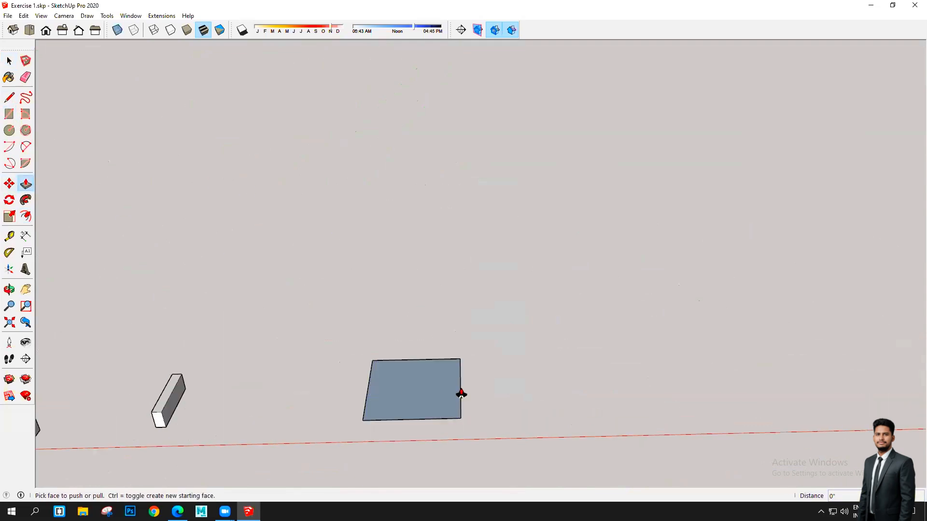
click(406, 418)
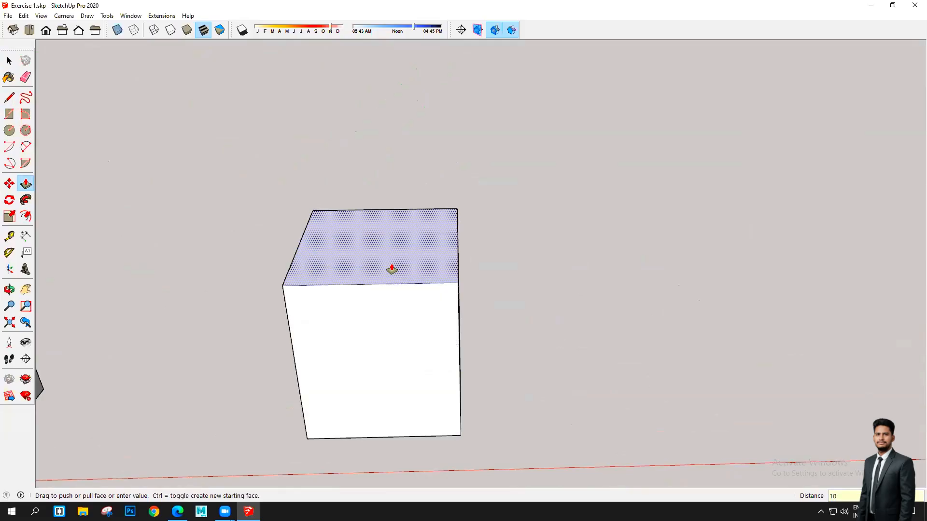
text(10')
key(Return)
scroll(444, 355, down, 4)
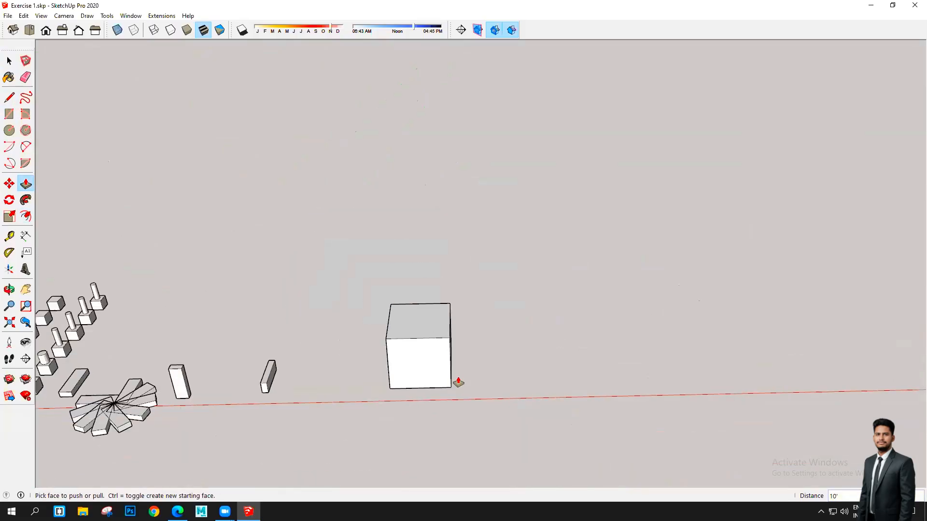
- Push/Pull the cube's top face up by a further 15'
middle_drag(364, 388, 397, 389)
scroll(416, 289, up, 5)
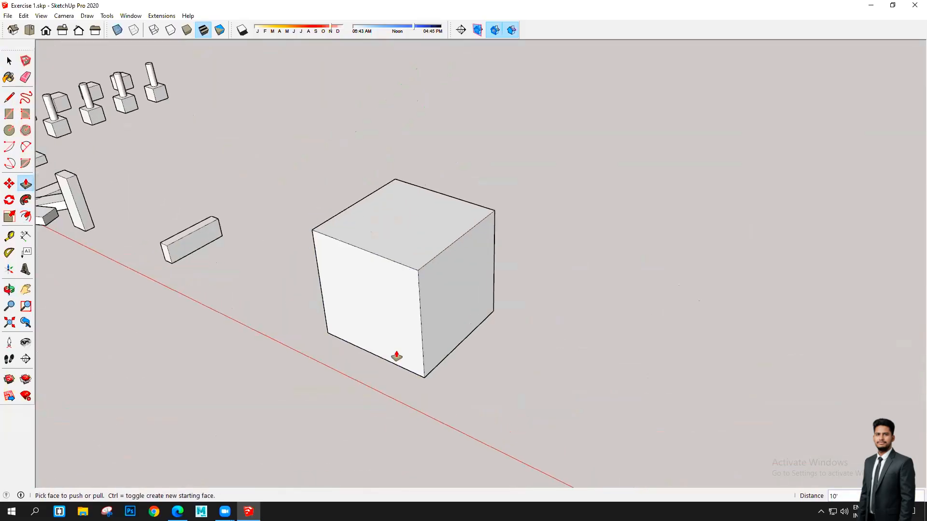
click(411, 251)
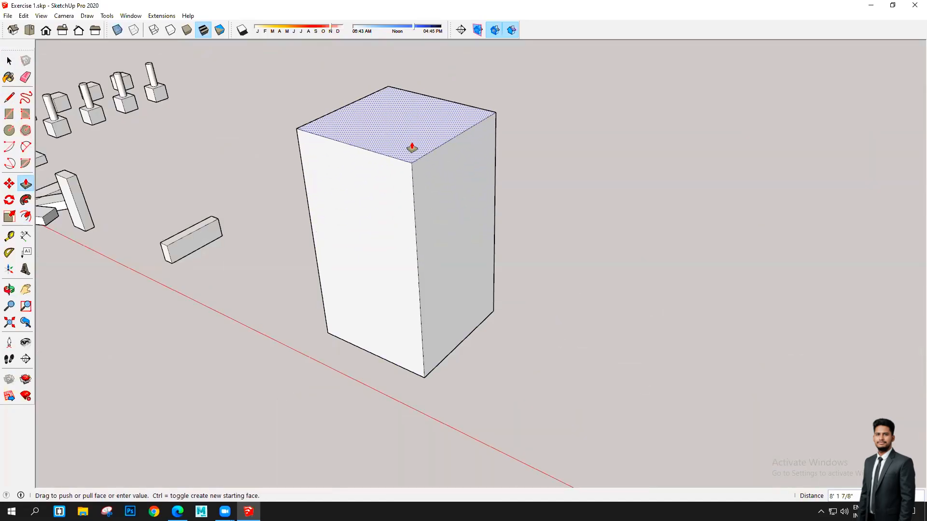
text(15')
key(Return)
scroll(412, 148, down, 8)
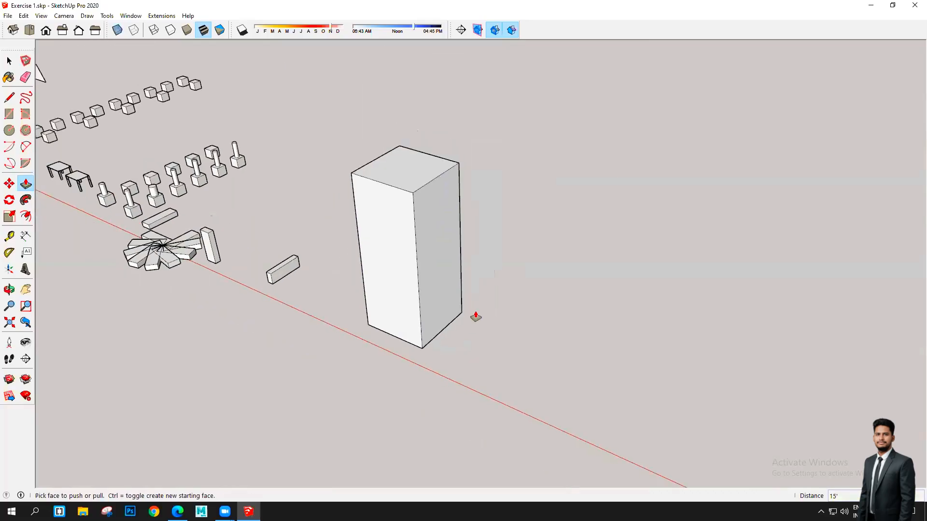
scroll(463, 323, up, 3)
middle_drag(439, 375, 436, 261)
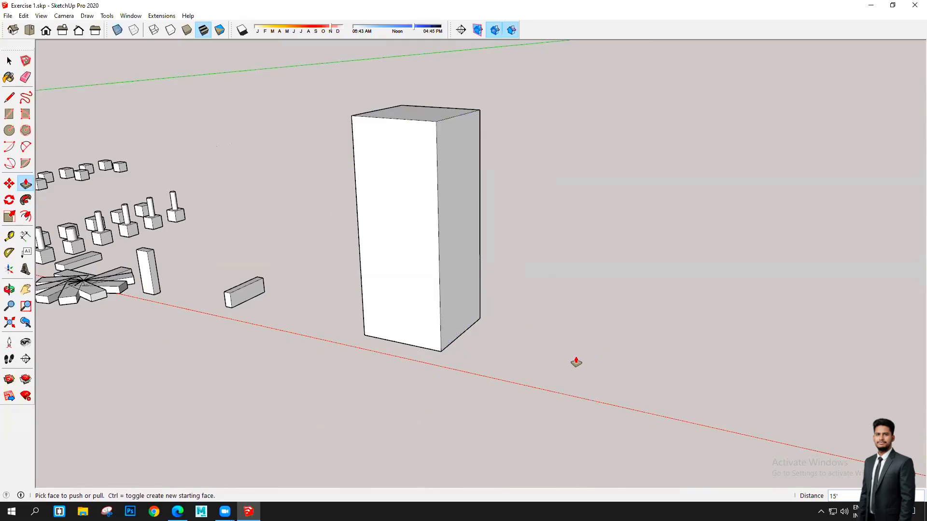
- Draw a line across the tall block's side face, starting 10' up its near vertical edge, to divide the face
click(10, 97)
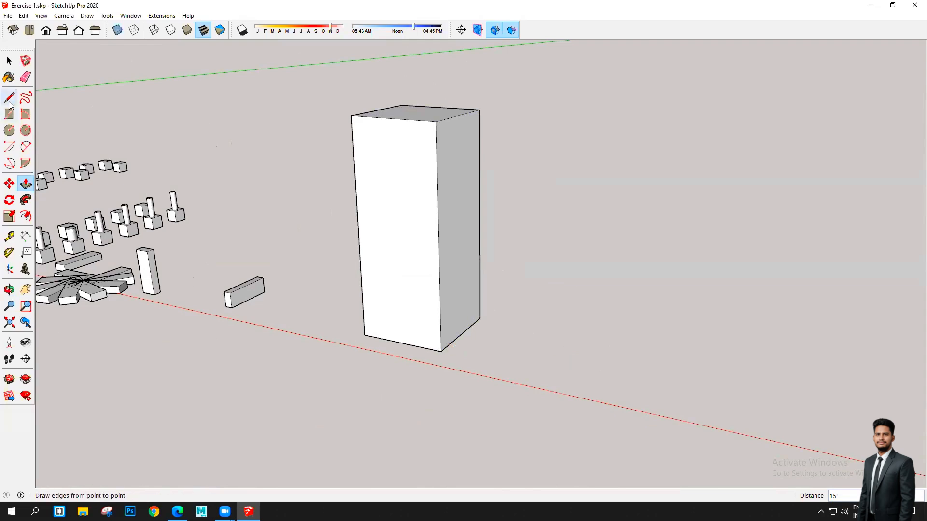
click(441, 350)
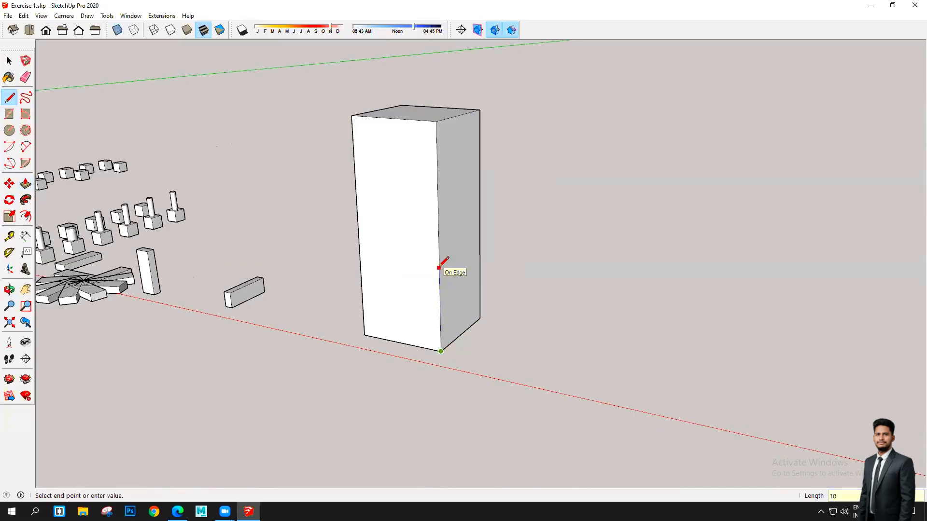
key(Return)
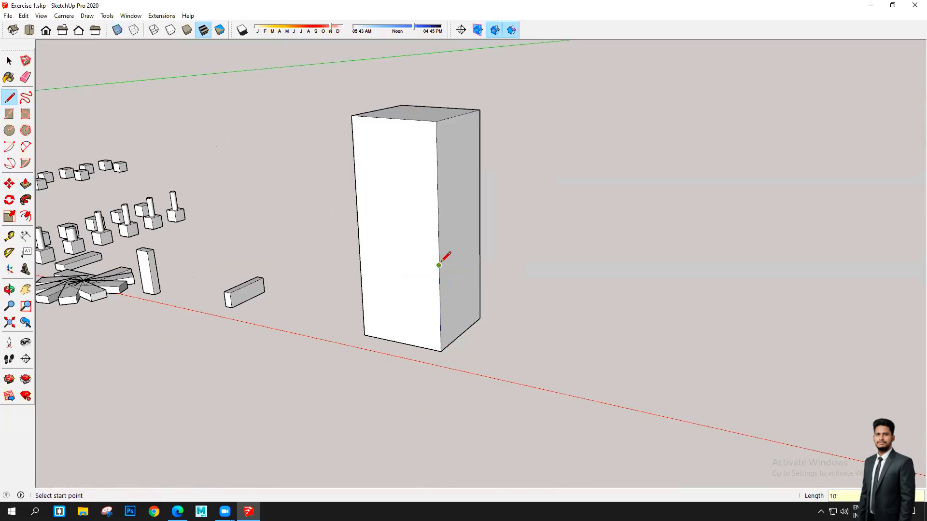
click(439, 265)
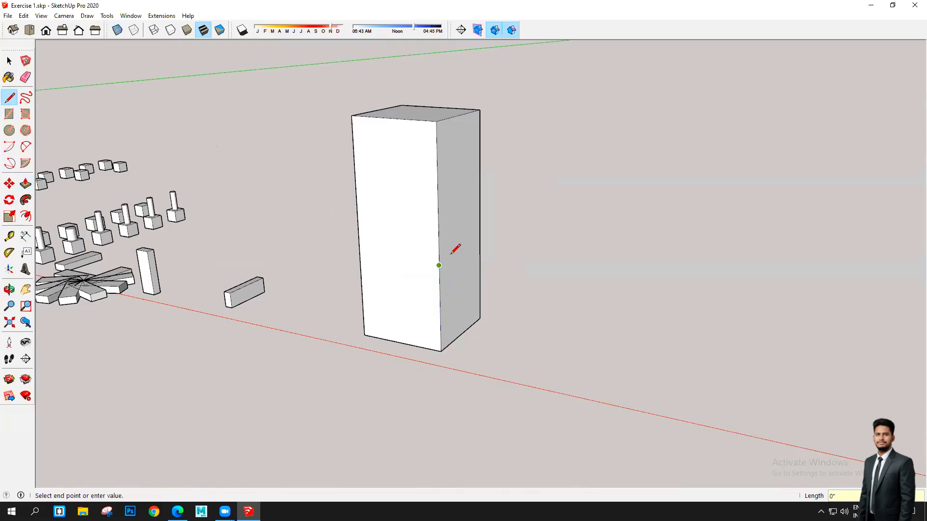
click(480, 240)
- Push/Pull the lower part of the divided side face outward from the tall block
click(26, 183)
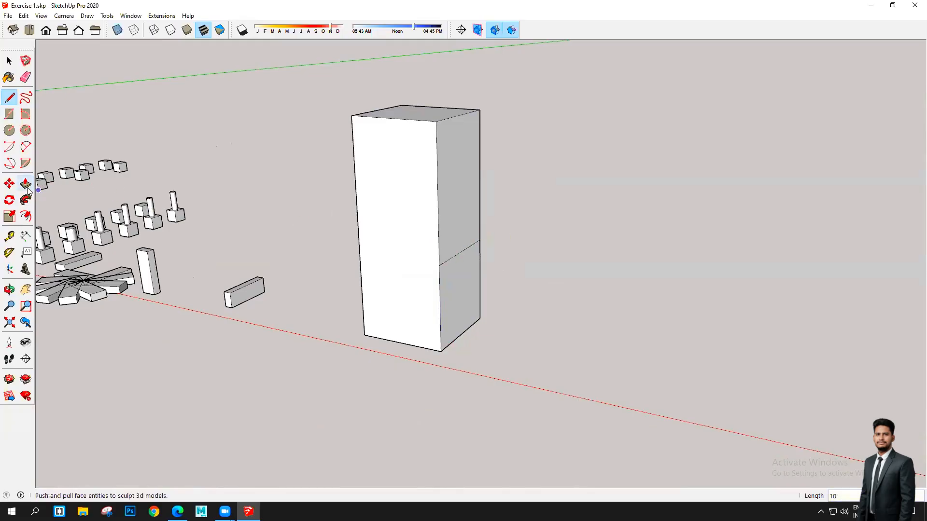
click(468, 285)
click(503, 327)
- Undo the lower section's pull, the dividing line and the 15' extrusion above the 10' cube
middle_drag(502, 326, 351, 368)
key(ctrl+z)
key(ctrl+z)
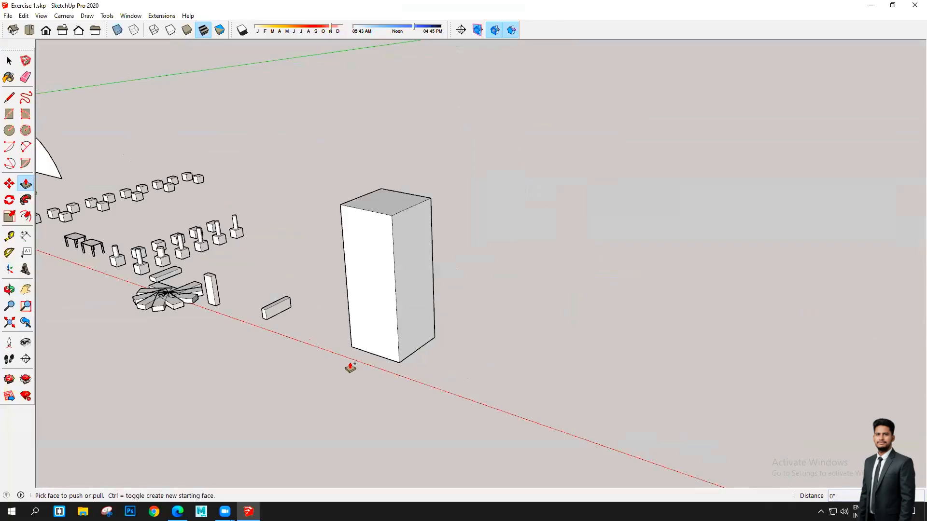
key(super)
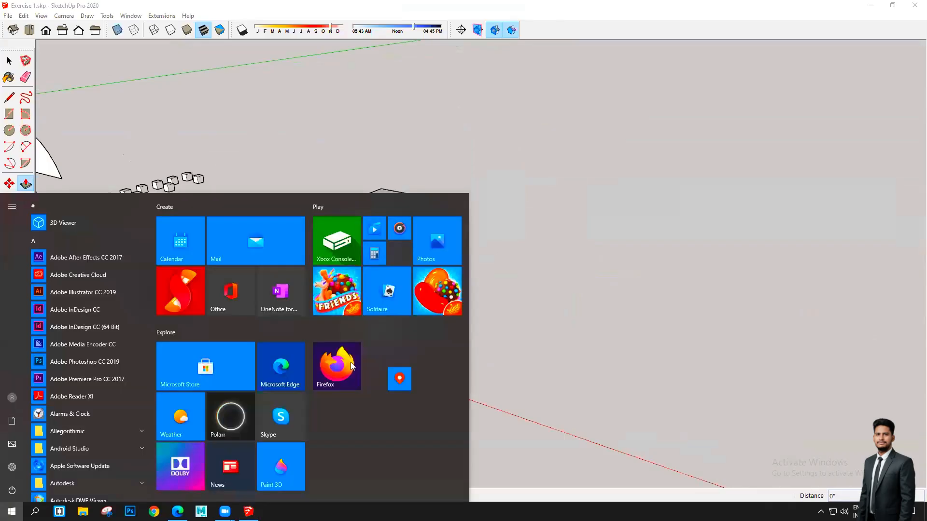
key(super)
key(ctrl)
key(ctrl+z)
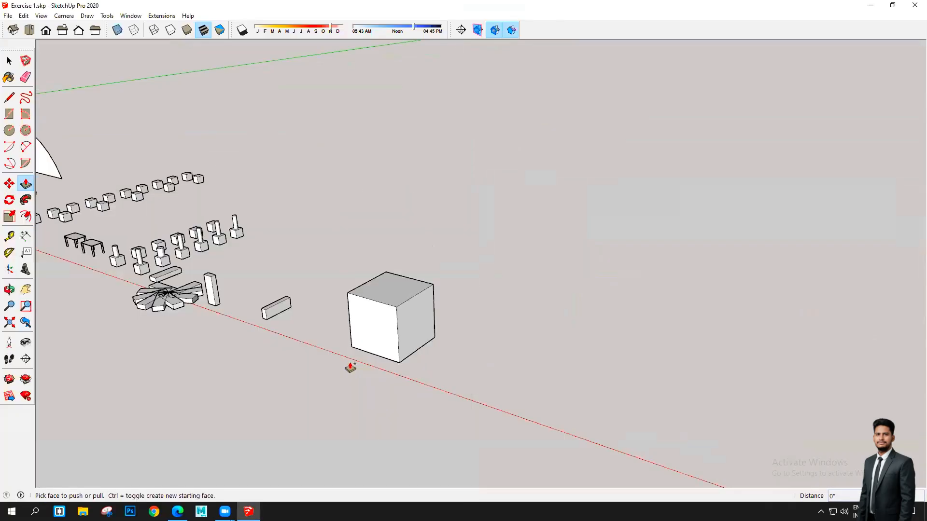
- Push/Pull the cube's top face up 15' with a new starting face, keeping the dividing edges at the cube's top
scroll(383, 309, up, 2)
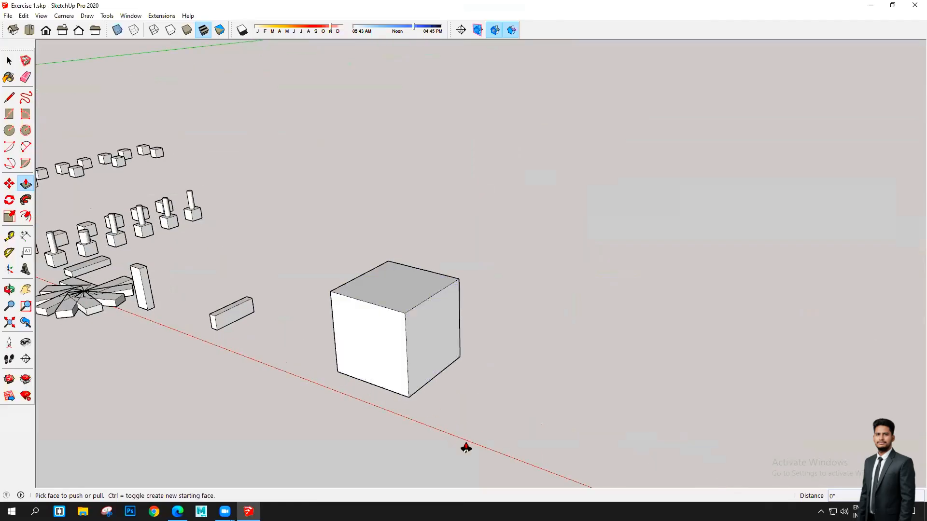
drag(414, 290, 413, 139)
key(Escape)
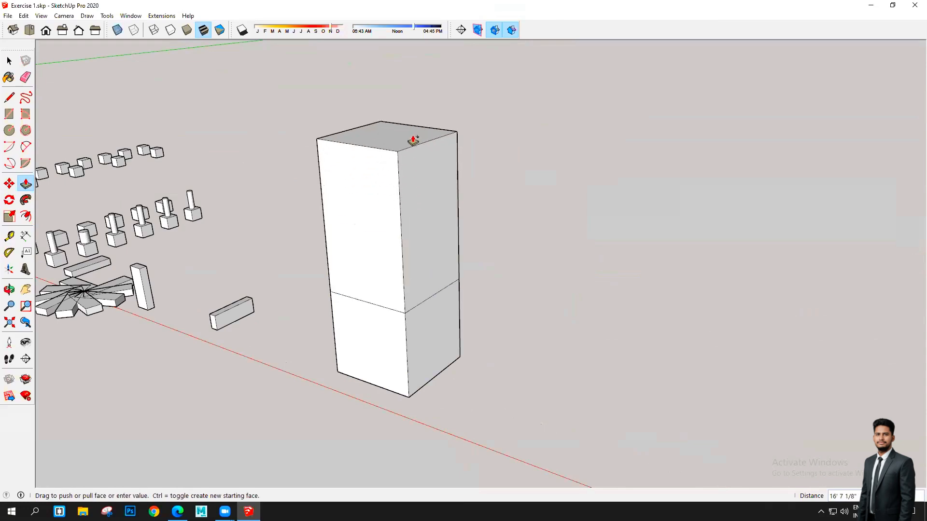
mouse_move(414, 141)
mouse_down()
mouse_move(396, 122)
mouse_move(397, 140)
mouse_up()
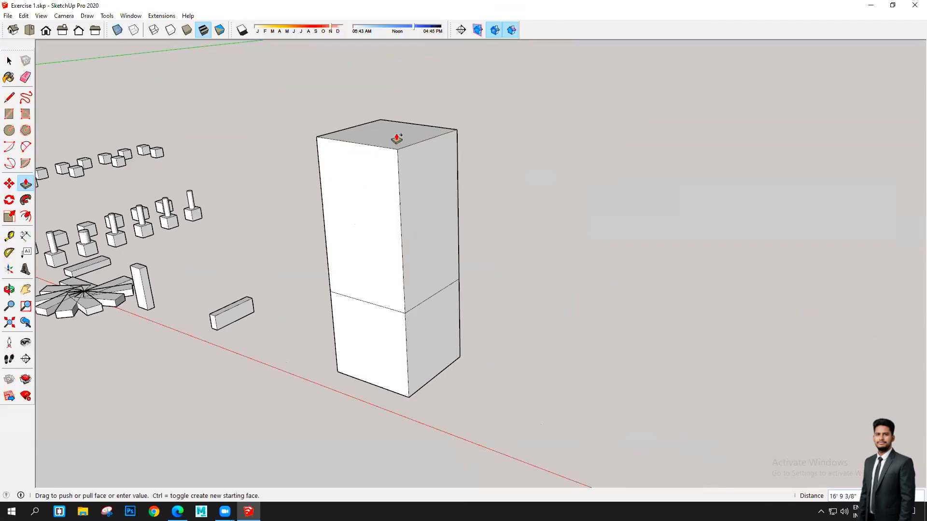
text(15')
key(Return)
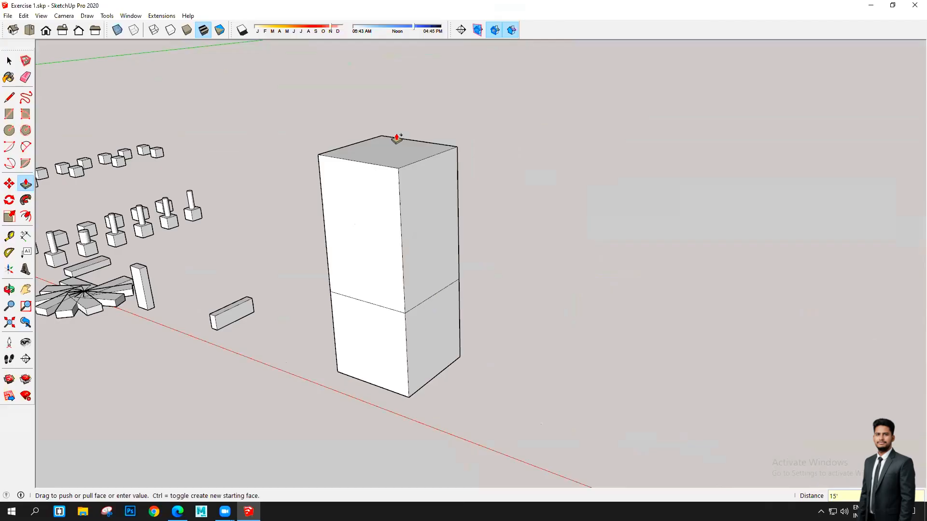
- Push/Pull the lower section's side face outward 15' along the red axis, keeping a new starting face
drag(442, 326, 485, 342)
drag(558, 379, 560, 380)
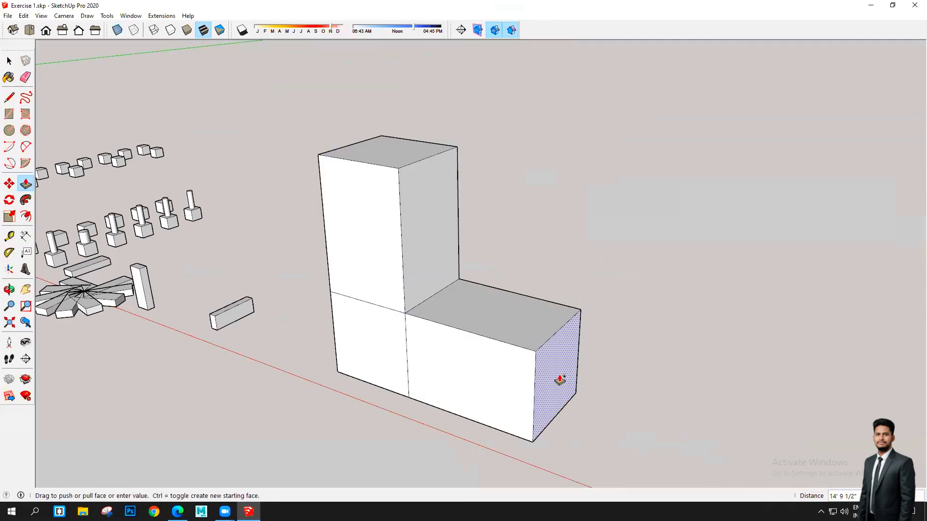
text(15')
key(Return)
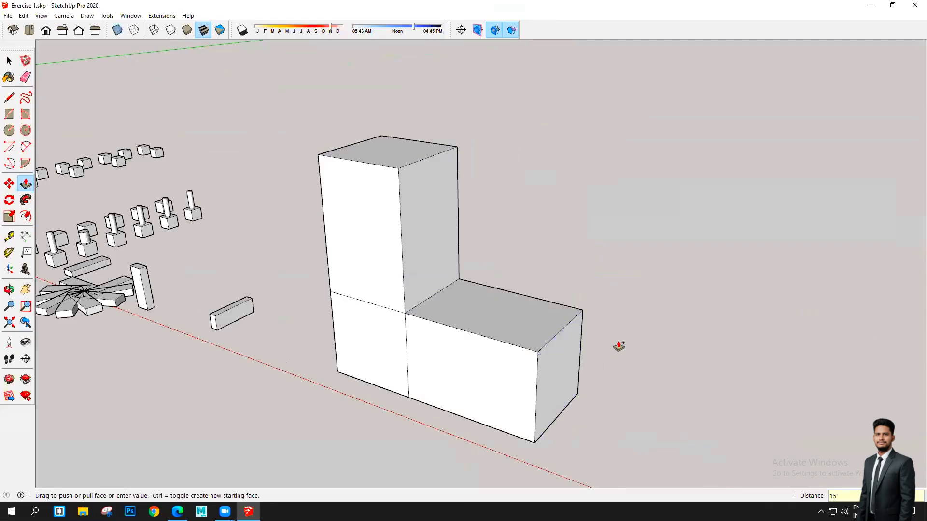
- Push/Pull the low extension's long side face, away from the red axis, out 20' as a new section
middle_drag(619, 346, 308, 317)
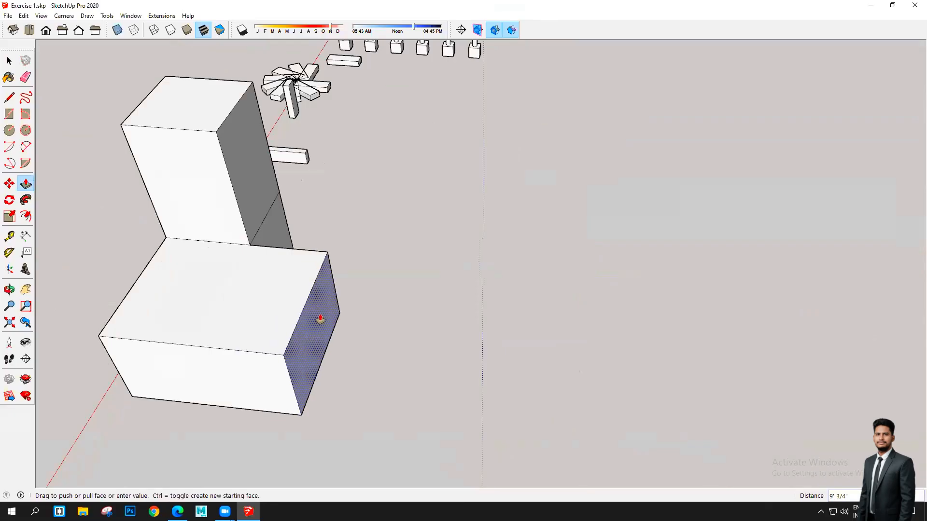
drag(320, 319, 401, 328)
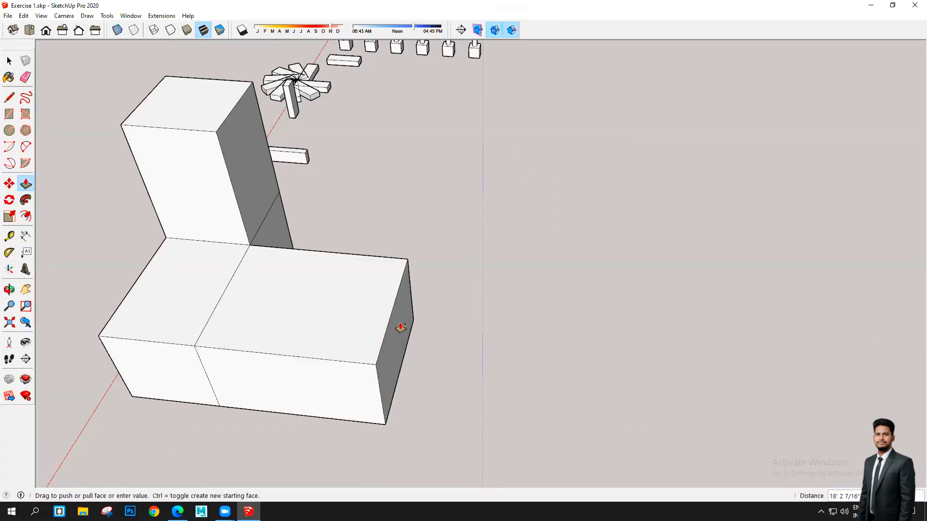
text(20)
key(Return)
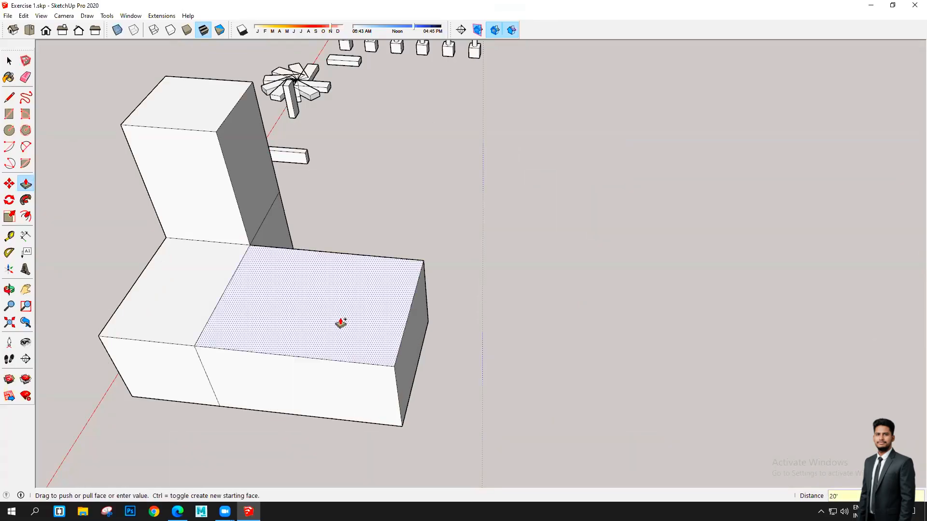
- Push/Pull the top face of the 20' section up about 7' 5 1/2" as a new upper block
middle_drag(780, 205, 632, 174)
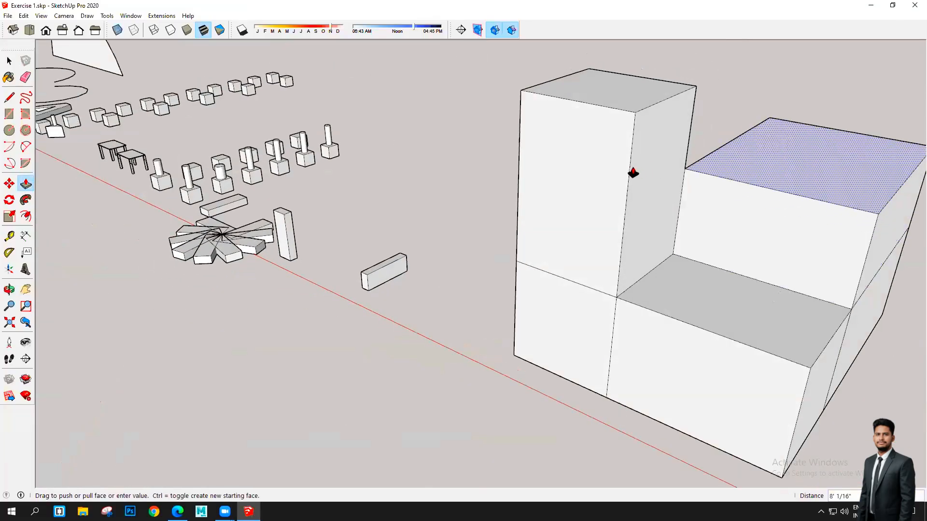
drag(626, 192, 623, 218)
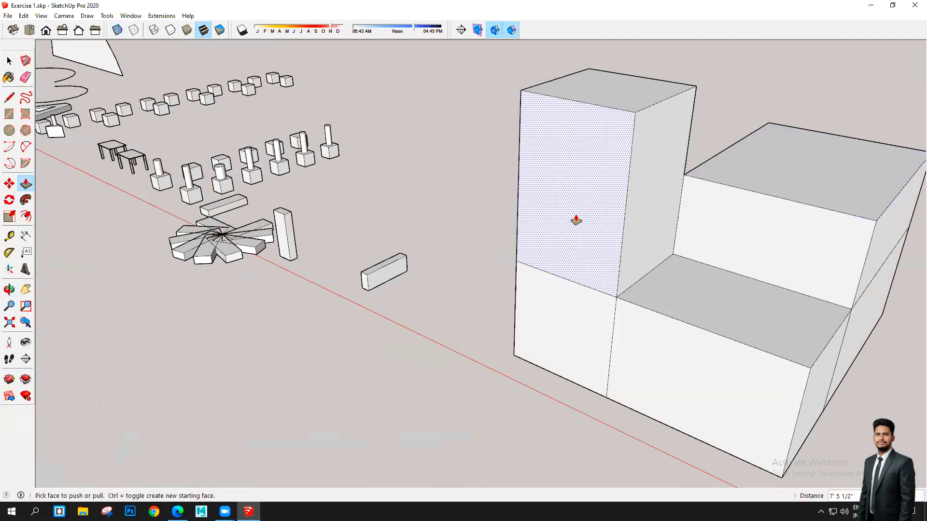
mouse_move(575, 219)
middle_down()
mouse_move(563, 291)
mouse_move(464, 356)
mouse_move(599, 242)
mouse_move(426, 405)
mouse_move(453, 337)
mouse_move(36, 129)
mouse_move(19, 111)
middle_up()
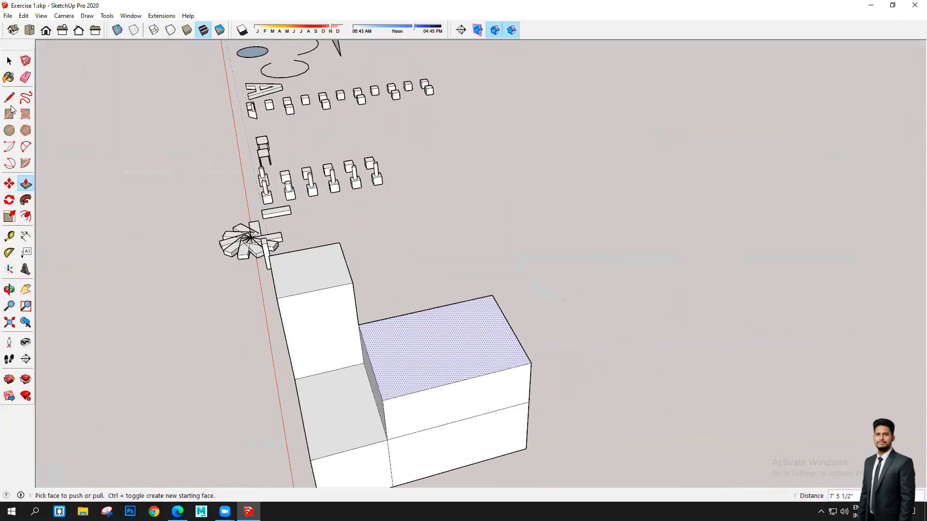
click(9, 100)
key(p)
- Push the raised upper block's outer end face inward 10', leaving a lower ledge on the 20' section
middle_drag(583, 275, 266, 357)
scroll(267, 356, up, 2)
drag(289, 347, 207, 369)
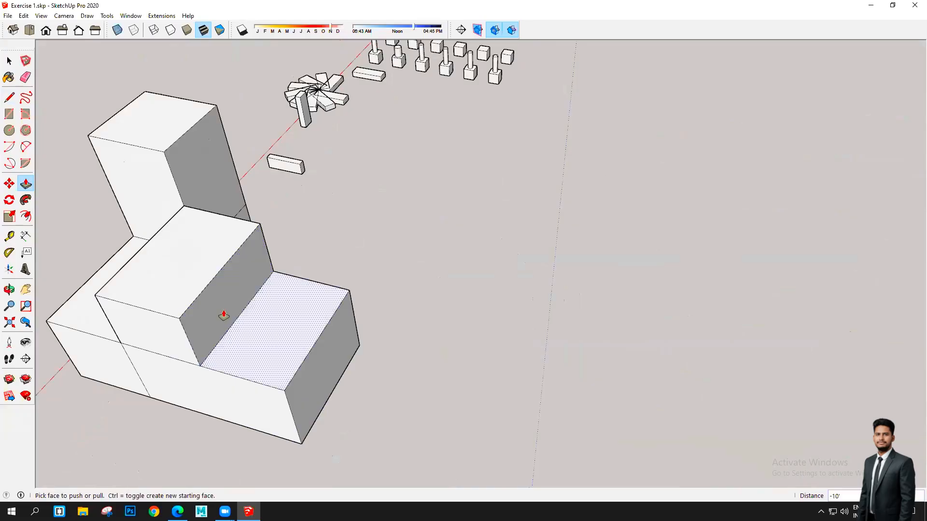
- Pull the upper block's end face out over the ledge as a new section and raise that section's top by 7' 6"
drag(242, 320, 284, 395)
scroll(316, 321, down, 4)
drag(317, 320, 256, 261)
- Push/Pull the top face of the outermost tall block up 10' with a new starting face
middle_drag(269, 340, 526, 330)
scroll(526, 331, up, 4)
middle_drag(530, 287, 644, 359)
scroll(643, 360, down, 4)
scroll(629, 296, up, 3)
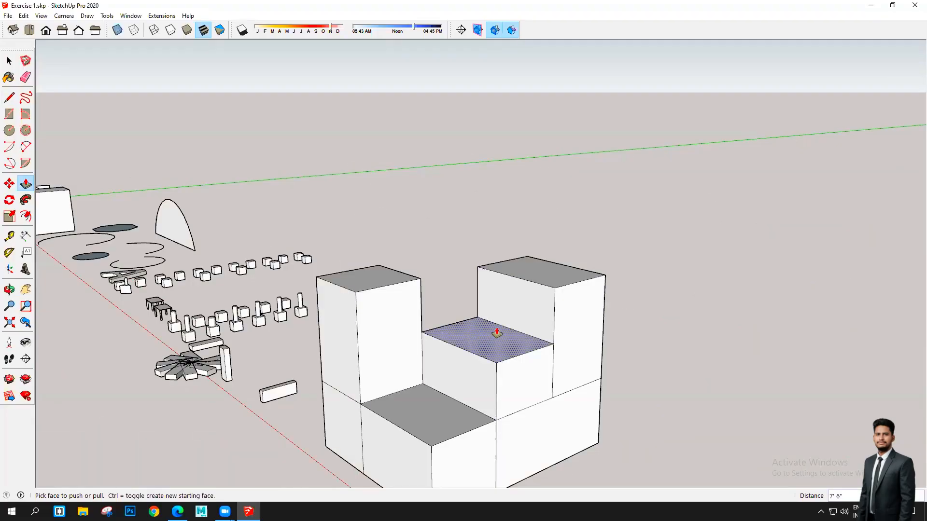
scroll(548, 290, up, 2)
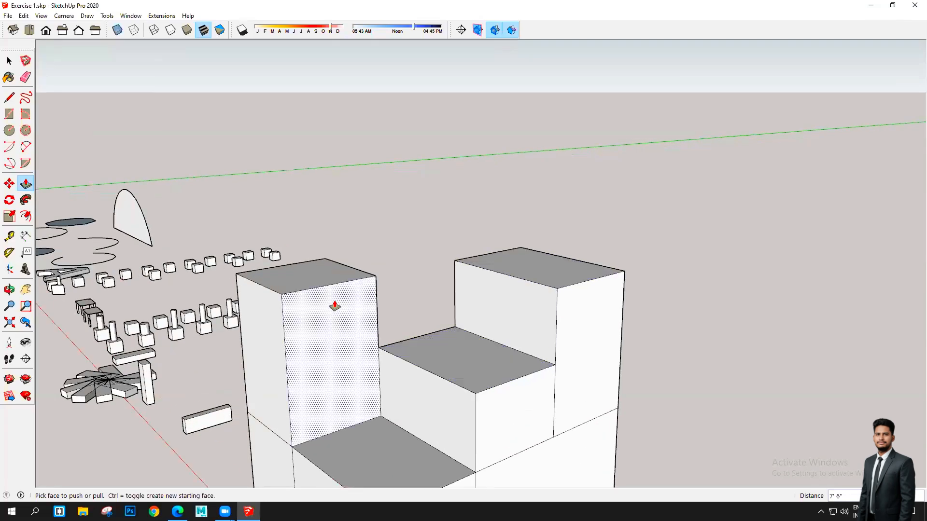
middle_drag(426, 315, 563, 314)
click(562, 311)
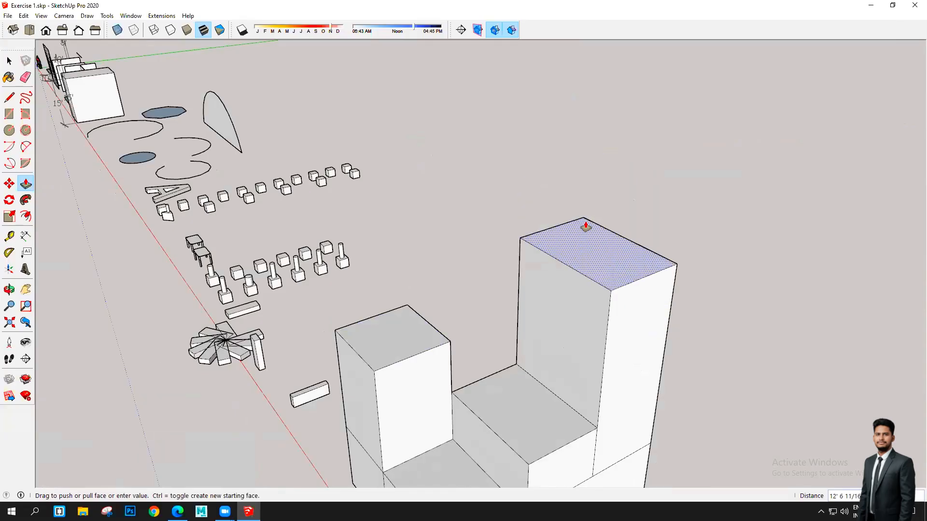
key(ctrl)
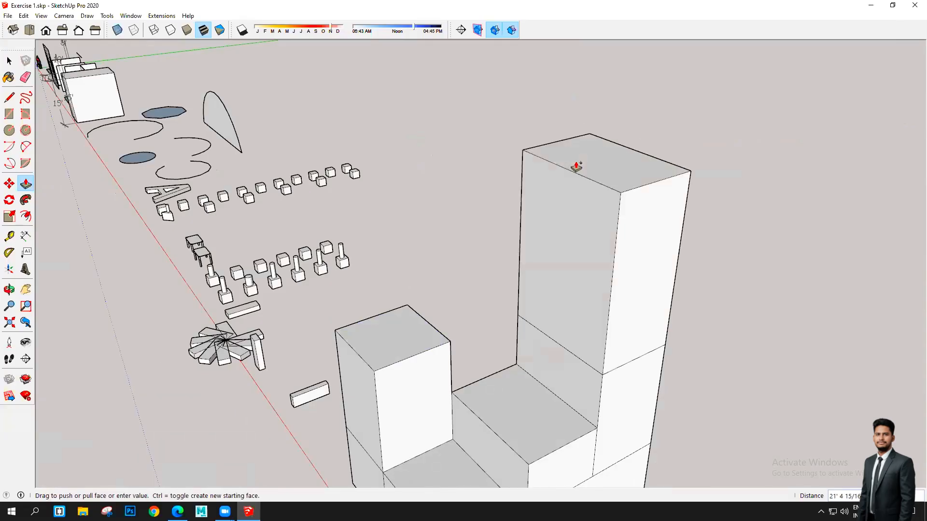
key(Return)
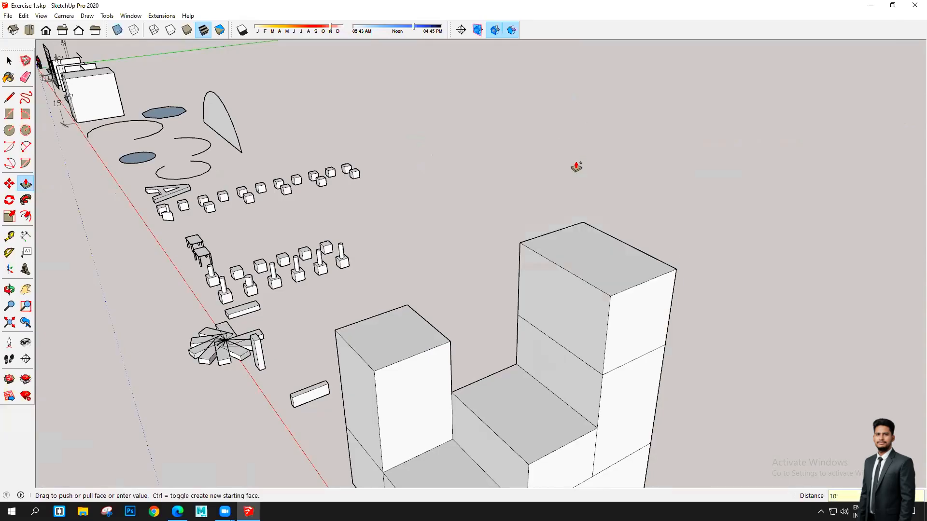
- Push the side face of the outermost block's new top section inward 5' to form another step
click(583, 326)
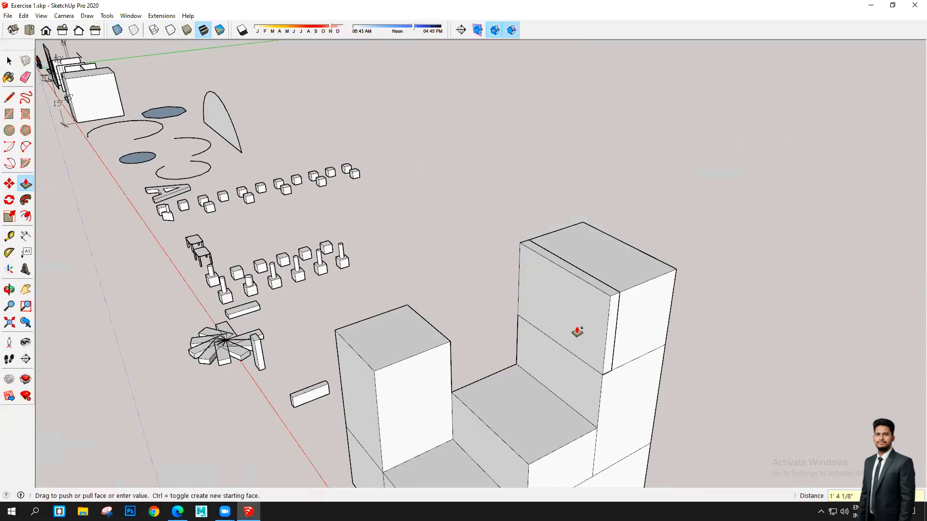
key(Escape)
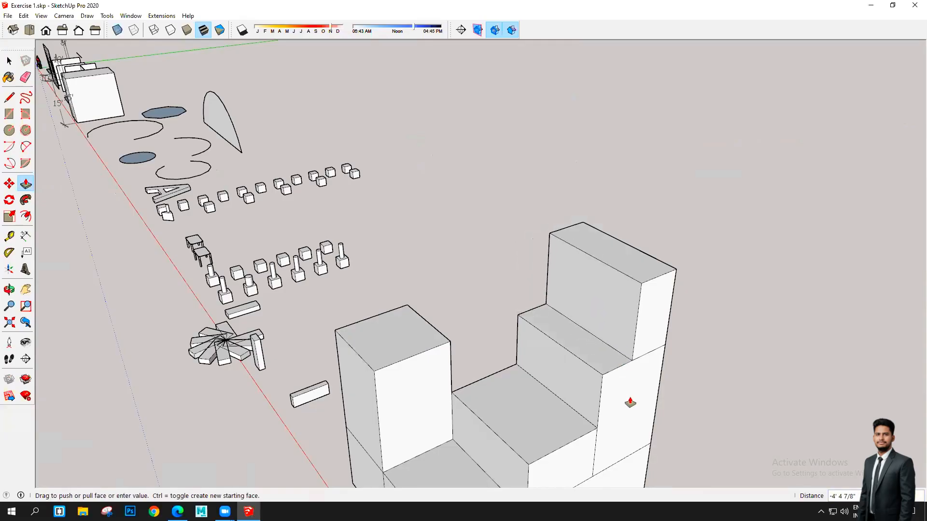
click(626, 463)
scroll(527, 404, down, 3)
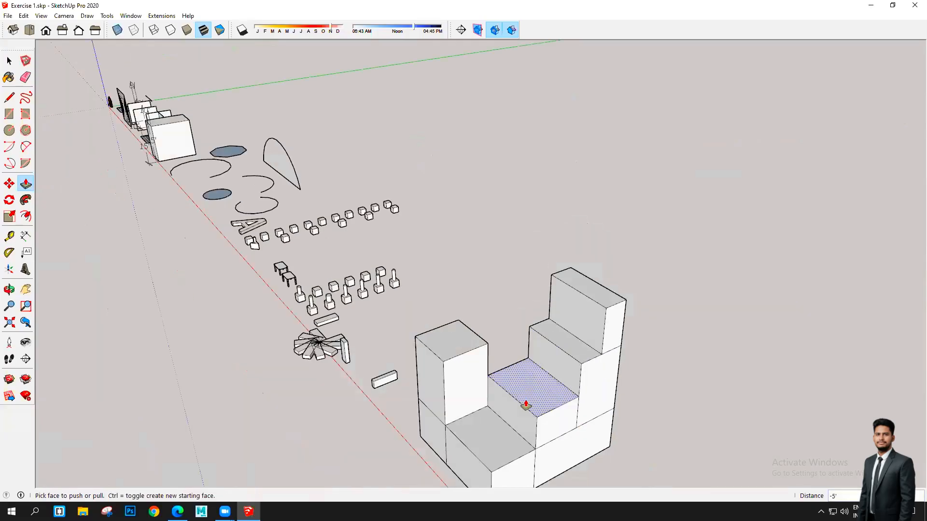
- Push/Pull the first tower's inner side face out 10' toward the outermost block as a new section
middle_drag(526, 405, 558, 197)
scroll(540, 220, up, 3)
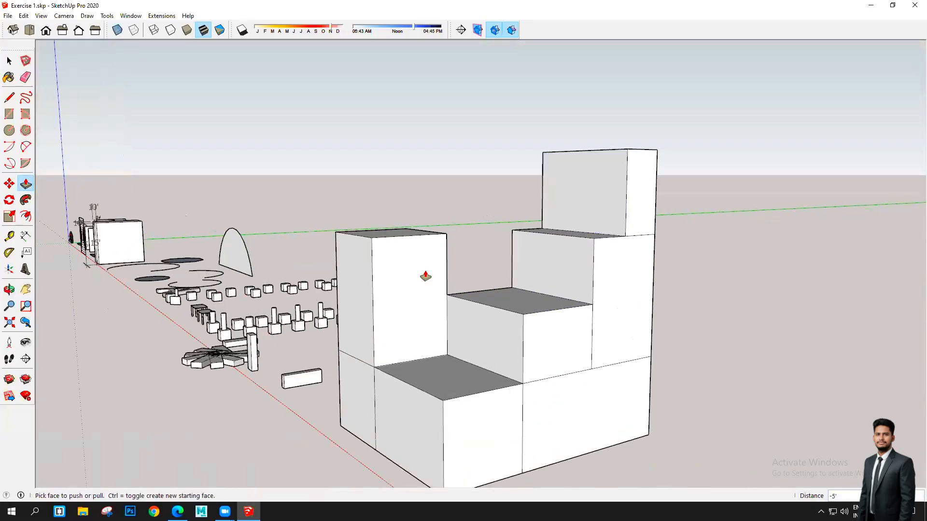
middle_drag(427, 275, 241, 314)
click(242, 314)
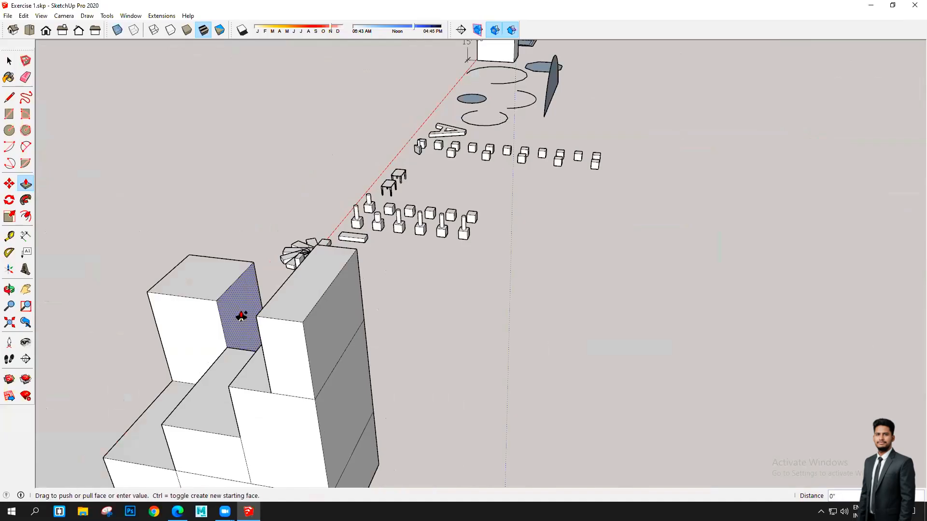
middle_drag(275, 340, 424, 360)
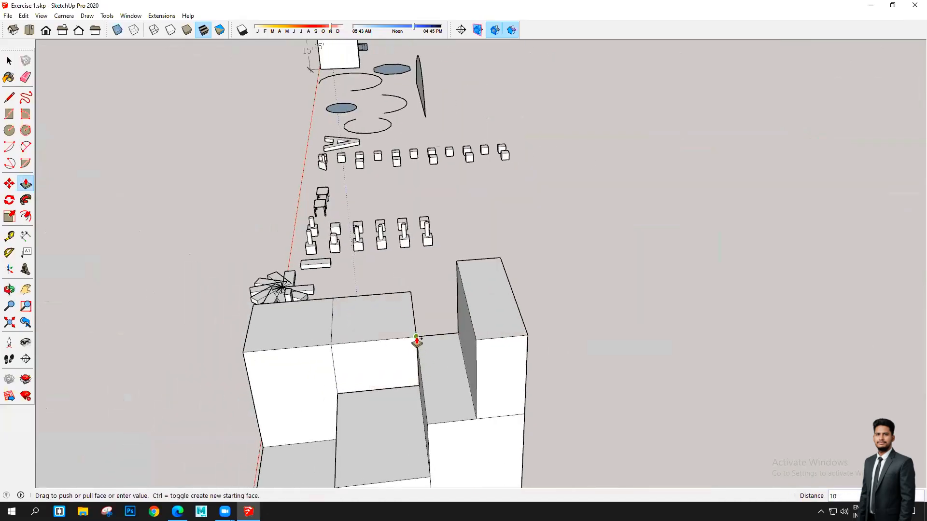
click(417, 340)
- Raise the top of the new section about 16' 1" and pull its lower side face out 7' 6" over the middle step
click(374, 318)
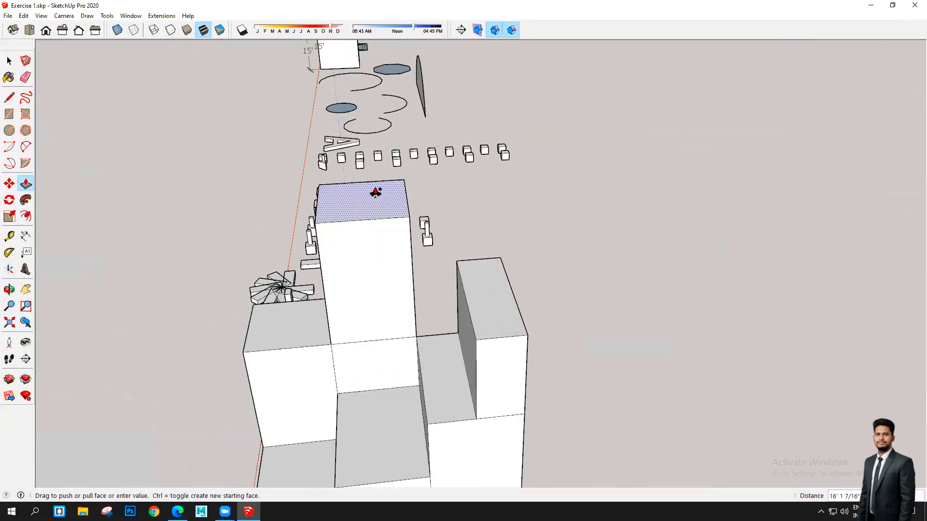
click(376, 192)
middle_drag(385, 331, 505, 201)
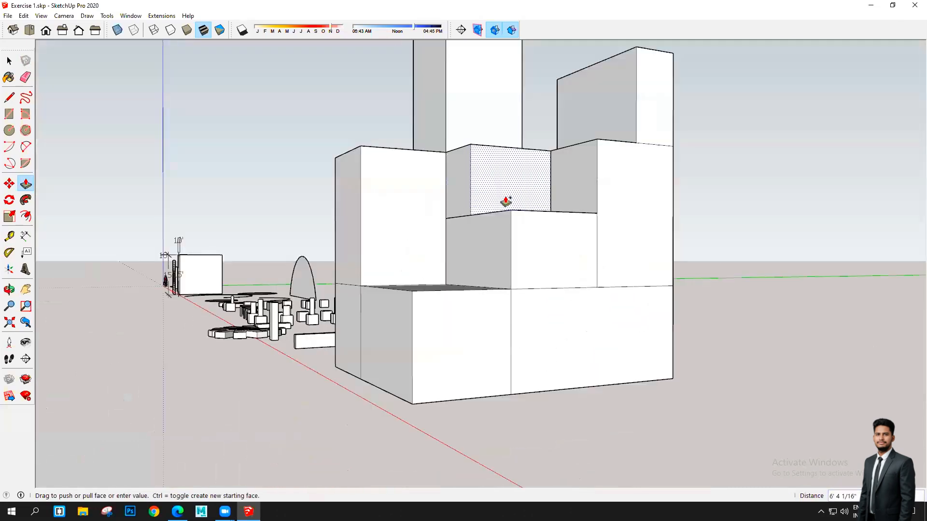
click(473, 213)
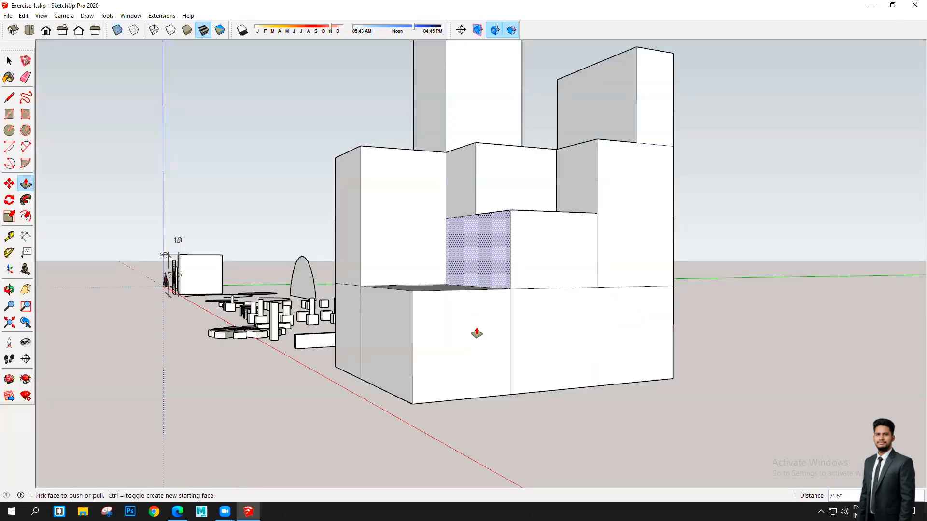
- Examine the finished stepped block mass from above and from several sides
scroll(541, 220, down, 3)
scroll(541, 220, up, 3)
middle_drag(486, 219, 237, 334)
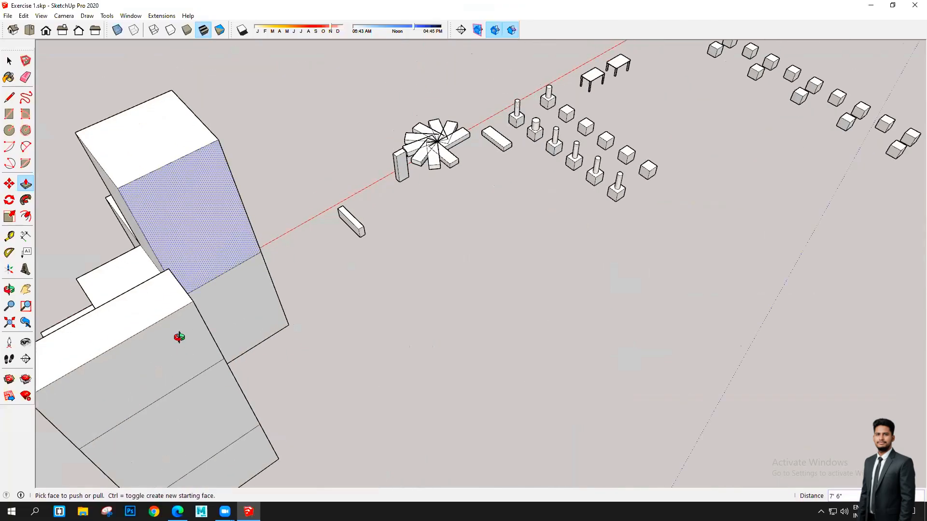
scroll(260, 308, up, 3)
scroll(260, 307, down, 8)
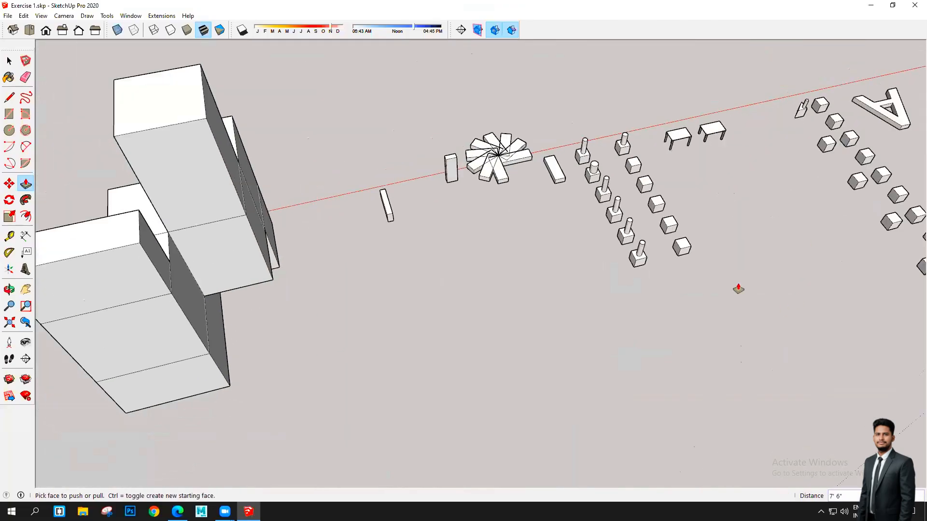
scroll(754, 184, down, 2)
middle_drag(753, 185, 699, 67)
scroll(629, 136, down, 4)
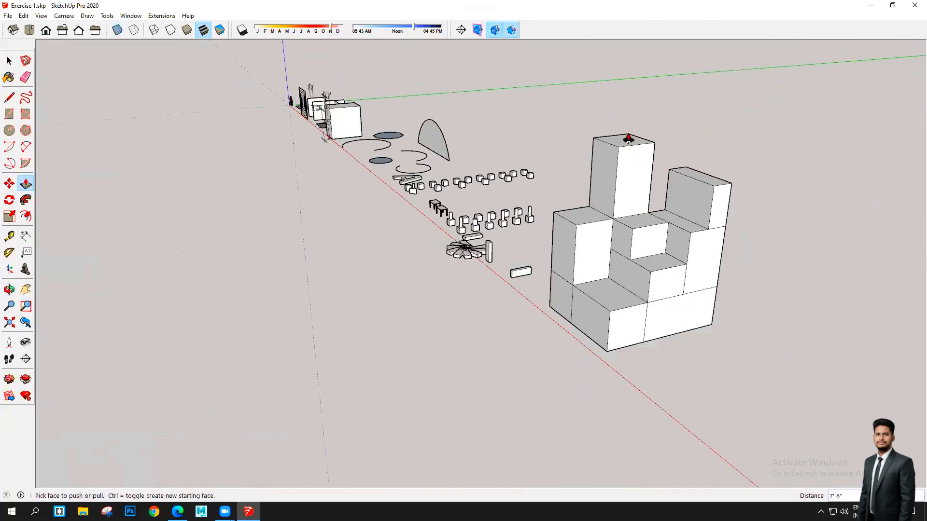
scroll(592, 113, up, 2)
scroll(591, 113, up, 4)
middle_drag(592, 114, 515, 192)
scroll(515, 193, down, 4)
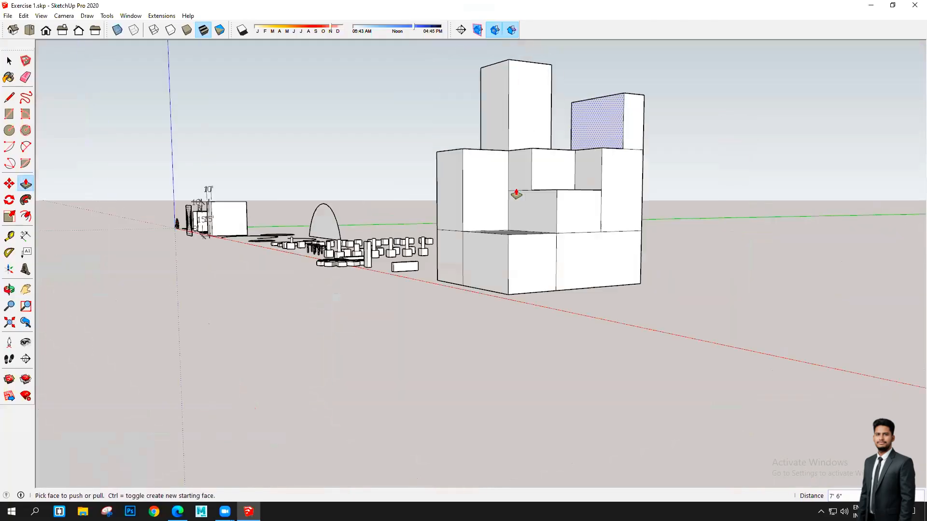
scroll(515, 193, up, 2)
scroll(494, 244, up, 2)
scroll(612, 193, down, 3)
scroll(604, 182, up, 3)
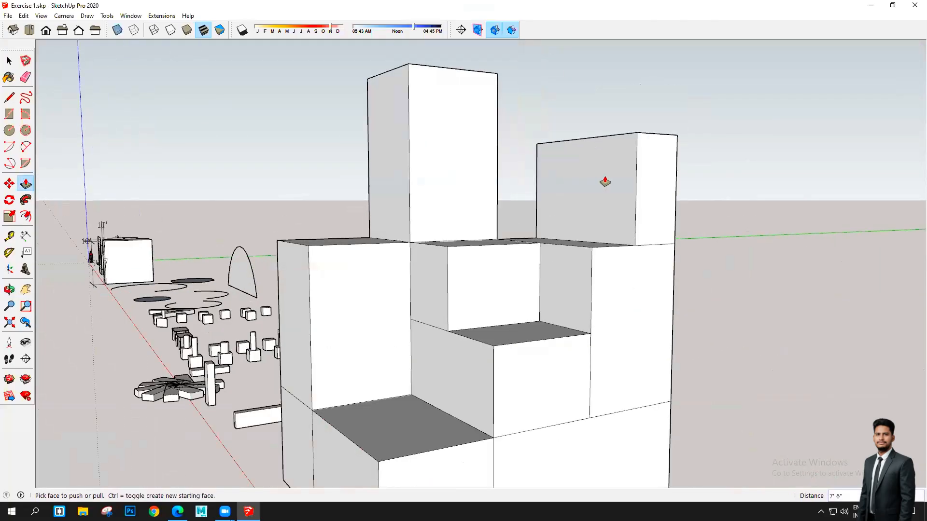
scroll(654, 239, down, 3)
middle_drag(654, 239, 679, 223)
scroll(678, 225, up, 3)
scroll(678, 225, down, 2)
key(p)
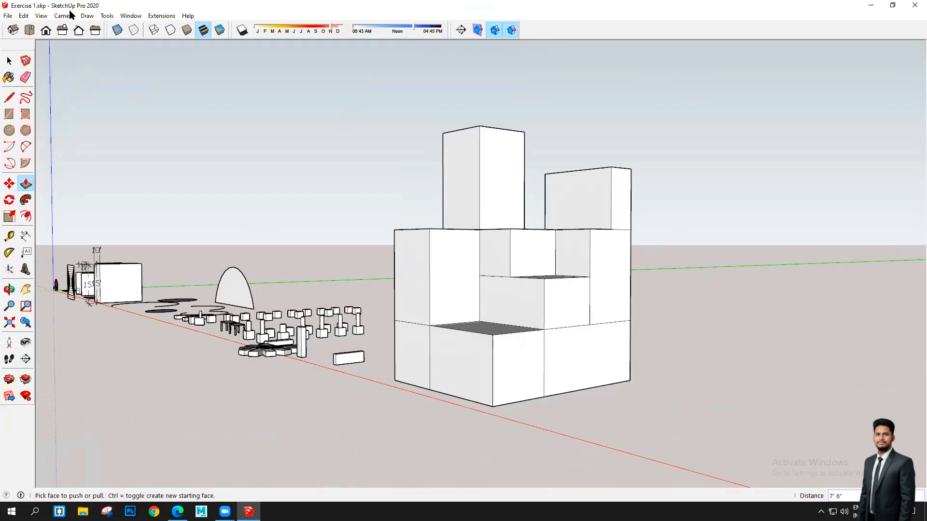
- Select the entire stepped block mass and delete it from the model
click(9, 61)
scroll(355, 177, down, 5)
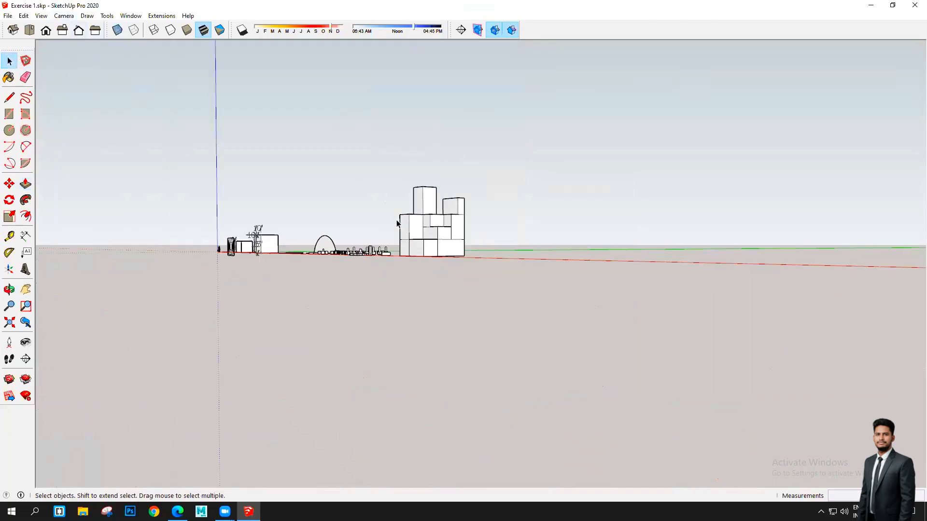
middle_drag(355, 176, 491, 379)
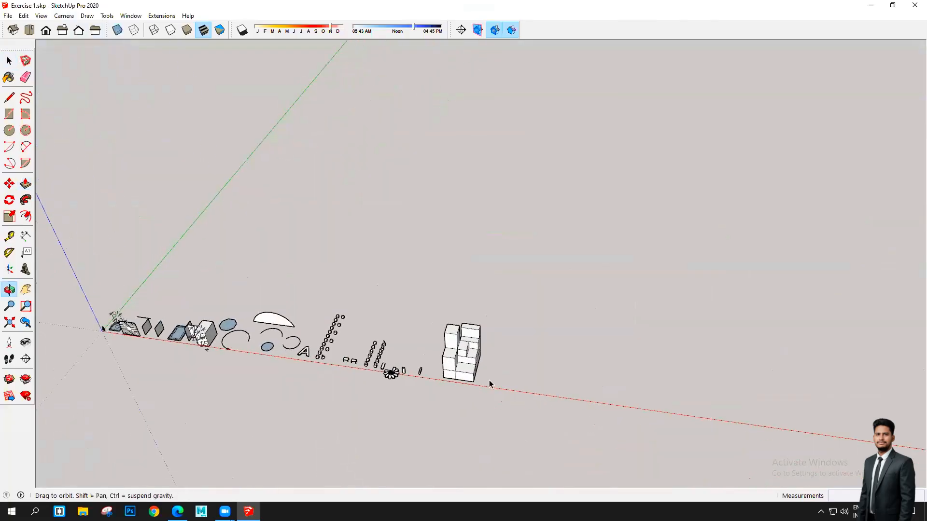
scroll(495, 279, up, 5)
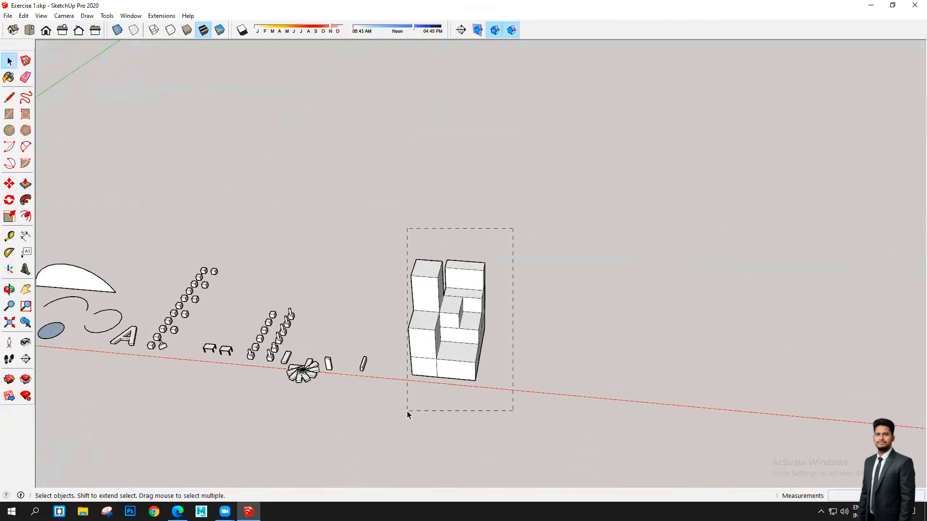
drag(406, 410, 406, 410)
key(Delete)
scroll(363, 371, up, 1)
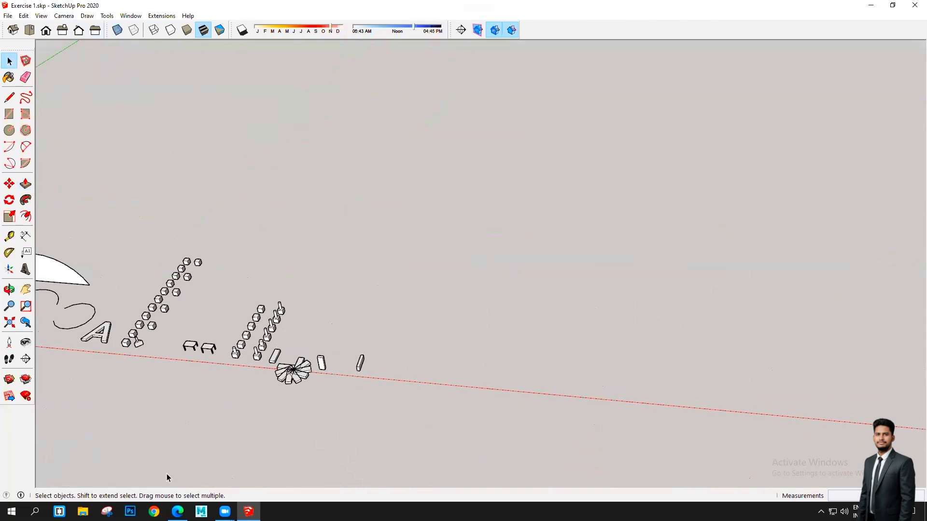
- Switch to the course outline PDF in Microsoft Edge and review the Class 10 tool list
key(alt+Tab)
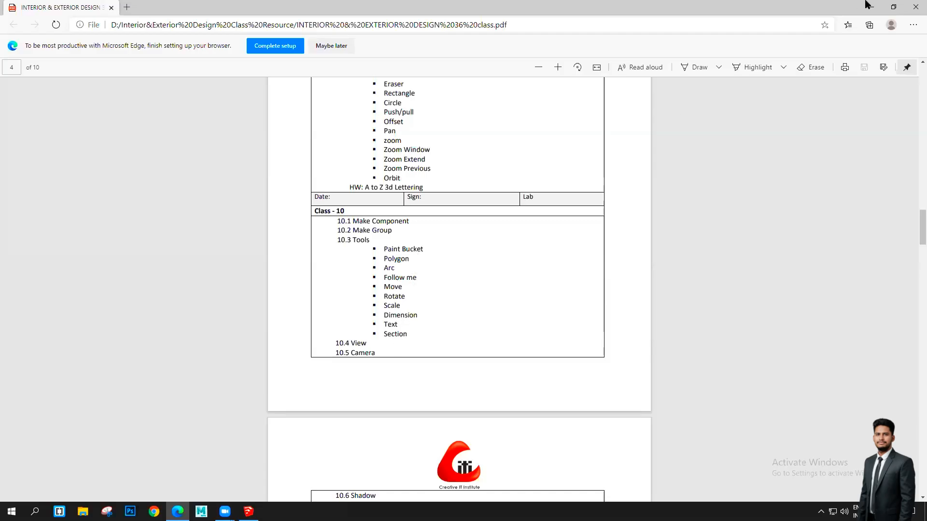
scroll(574, 215, down, 5)
scroll(573, 215, up, 8)
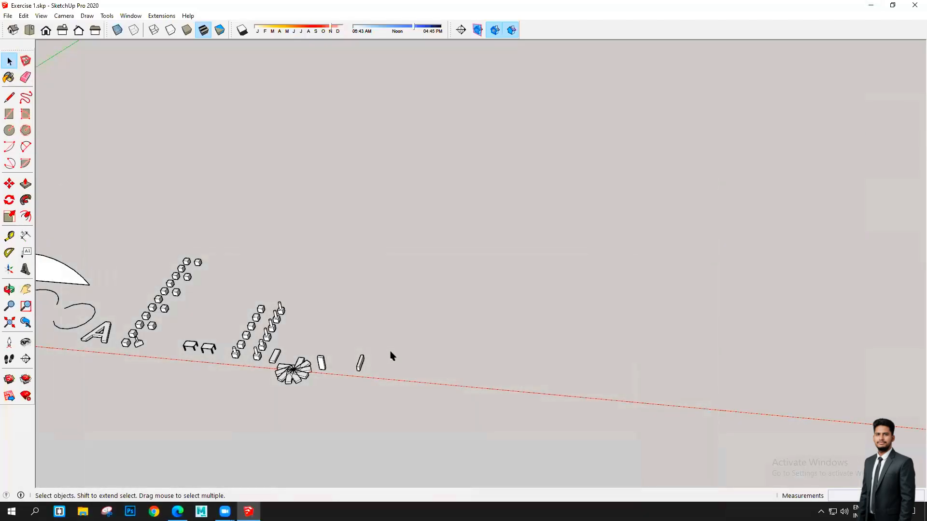
- Return to SketchUp, start the Paint Bucket tool and look through the swatches of the Colors collection
mouse_move(388, 355)
middle_down()
mouse_move(470, 368)
mouse_move(379, 342)
mouse_move(396, 338)
middle_up()
scroll(386, 335, down, 7)
scroll(399, 334, up, 4)
scroll(422, 353, up, 5)
scroll(396, 338, down, 3)
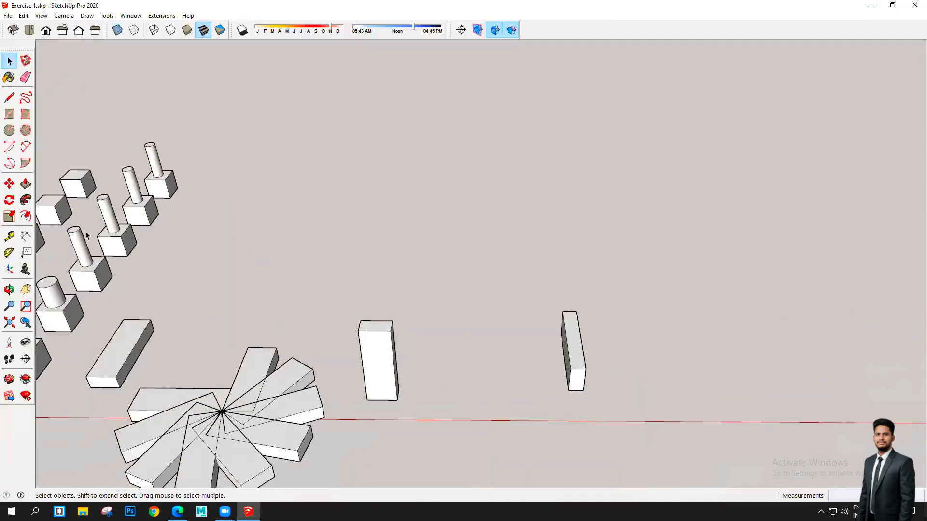
scroll(43, 164, down, 5)
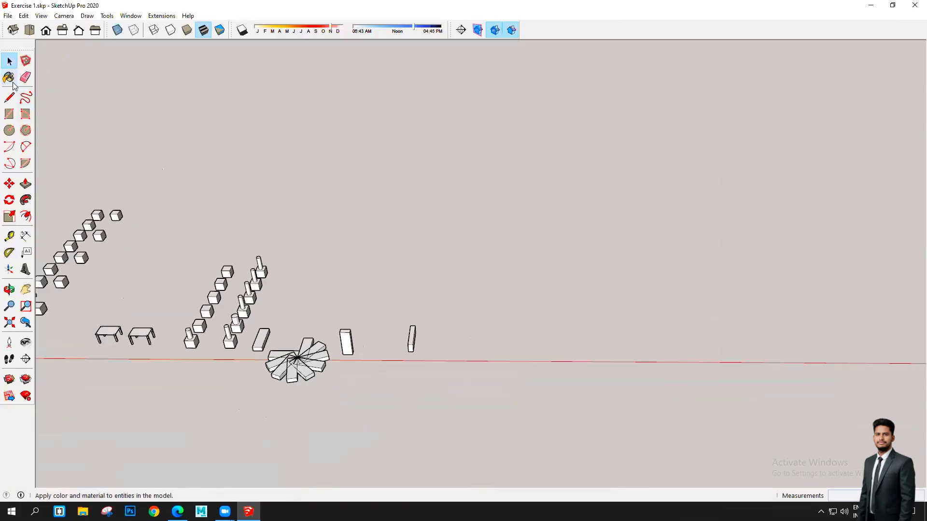
click(10, 78)
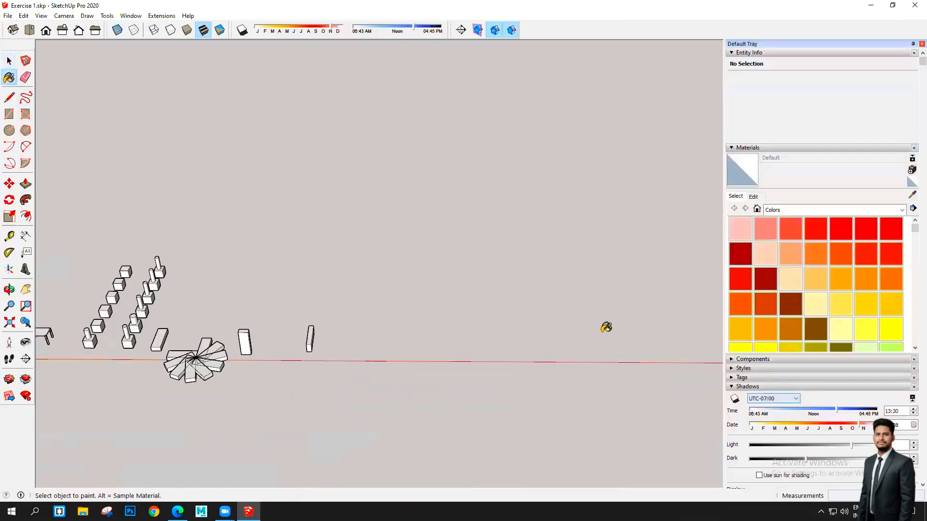
scroll(535, 337, down, 5)
scroll(234, 374, up, 2)
scroll(356, 383, down, 3)
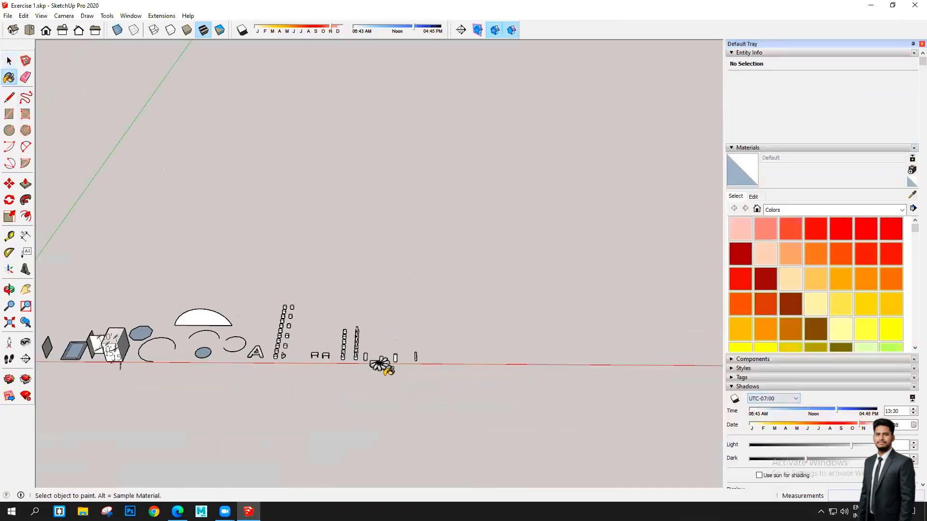
scroll(348, 363, down, 2)
scroll(273, 341, up, 1)
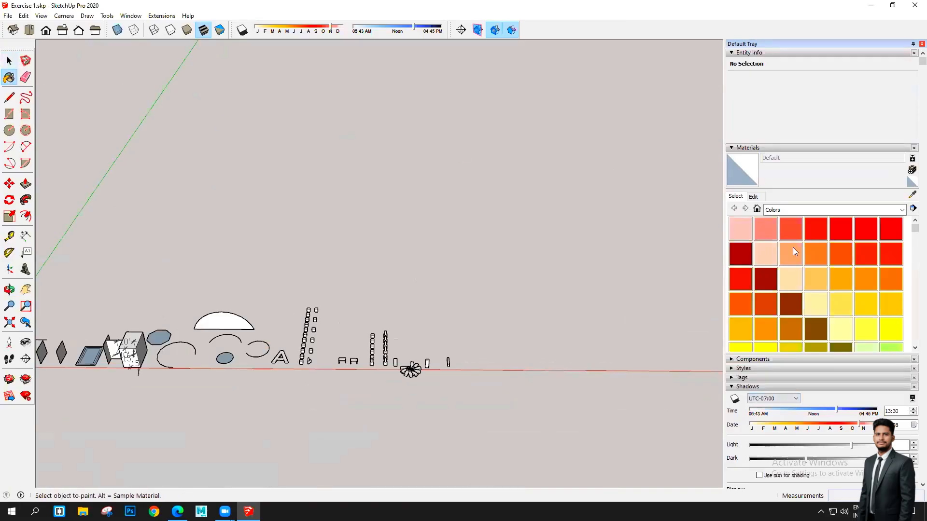
scroll(866, 253, down, 5)
scroll(870, 273, up, 5)
scroll(830, 267, down, 4)
scroll(820, 266, up, 4)
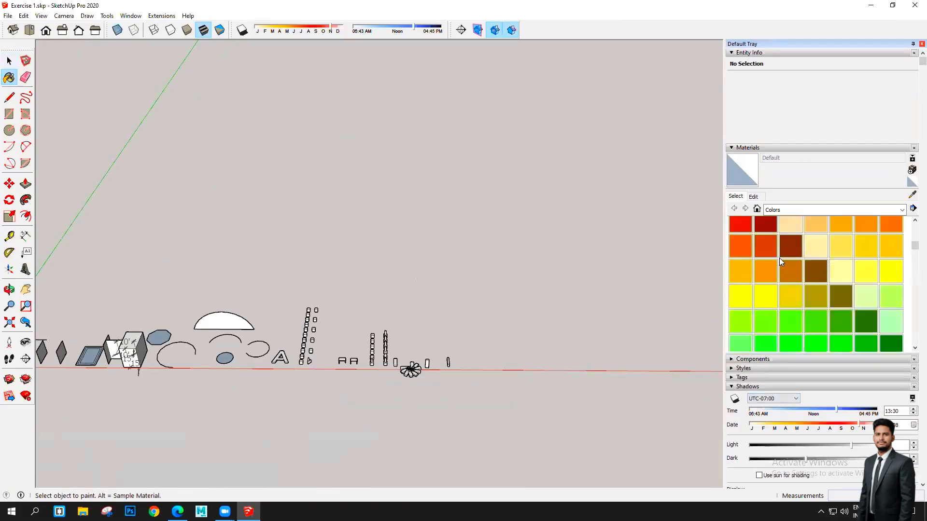
- Paint the cube nearest the red axis in the long row beside the letter A with red Color A05
click(840, 231)
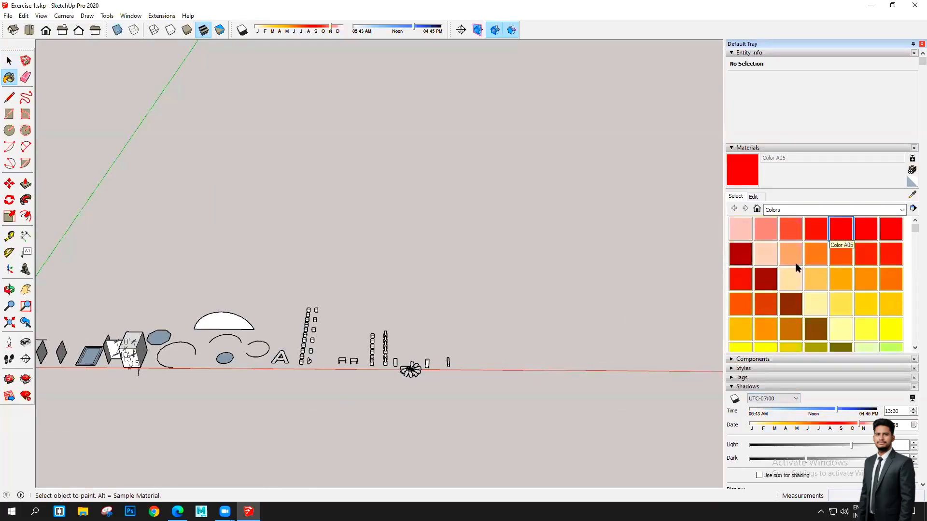
scroll(840, 251, down, 5)
scroll(271, 372, up, 3)
scroll(325, 324, up, 5)
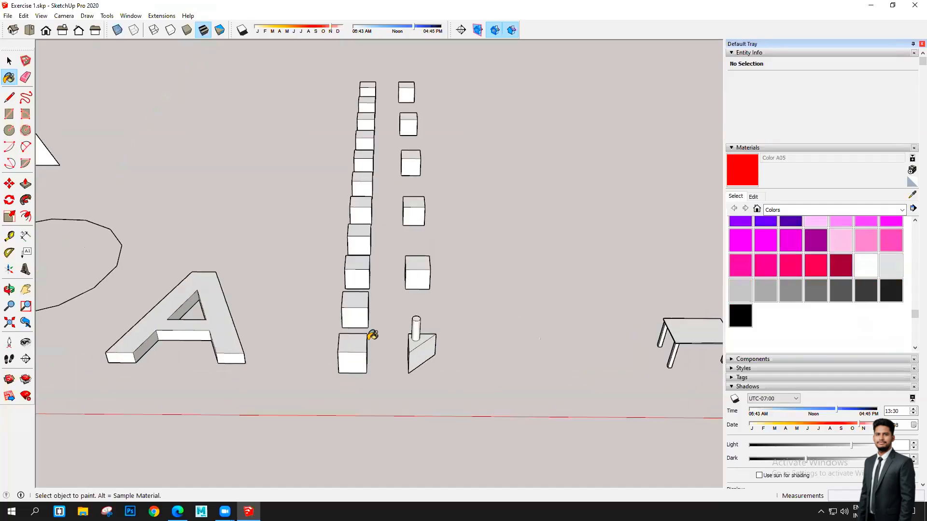
click(349, 338)
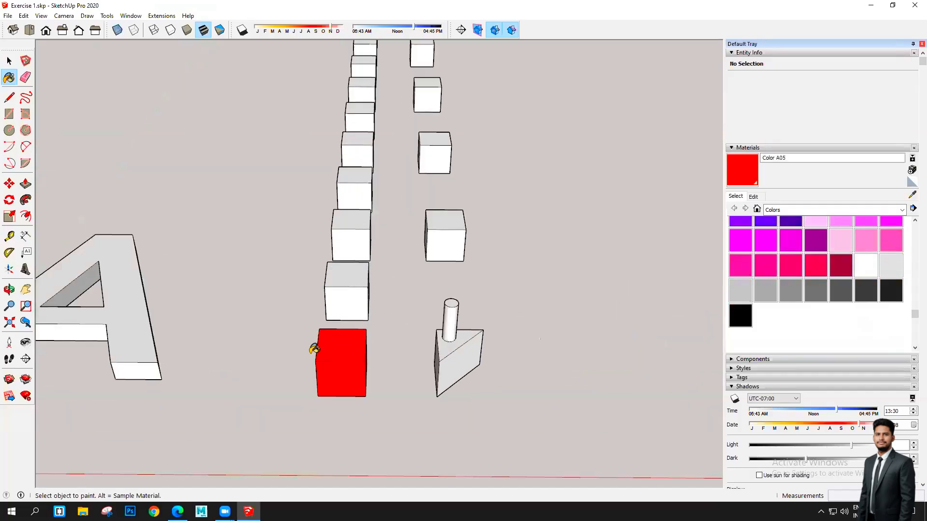
- Paint the second cube in the row, just behind the red one, with green Color G06
scroll(840, 290, up, 5)
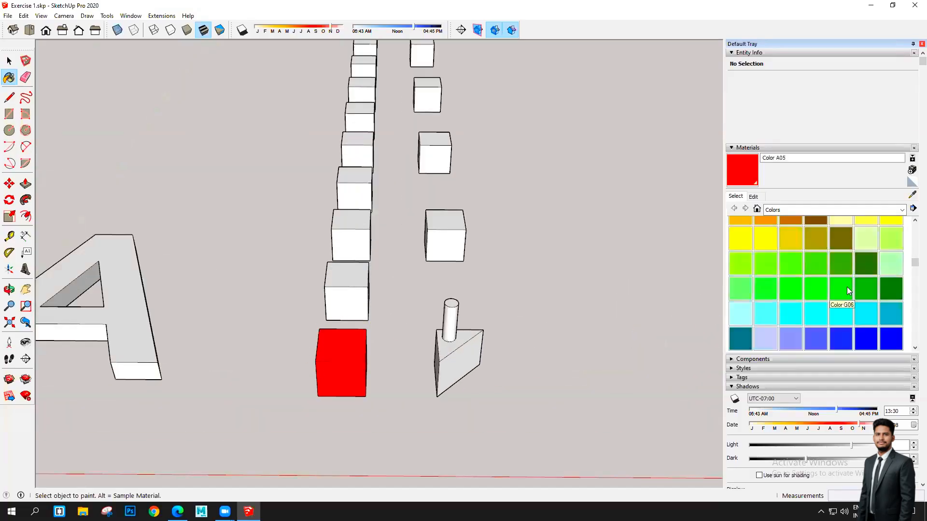
click(841, 288)
scroll(326, 282, up, 2)
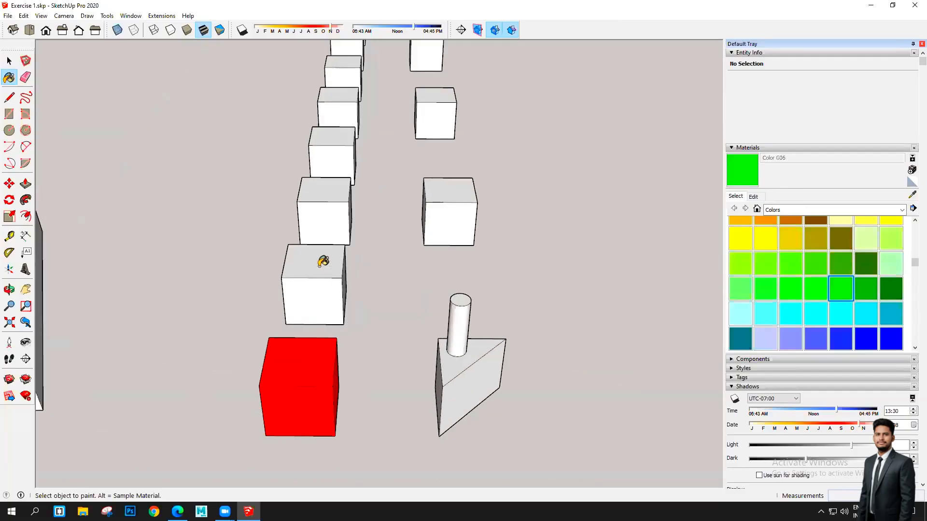
click(323, 261)
scroll(376, 296, down, 3)
- Paint the third cube in the row, just behind the green one, with blue Color I05
middle_drag(424, 296, 855, 288)
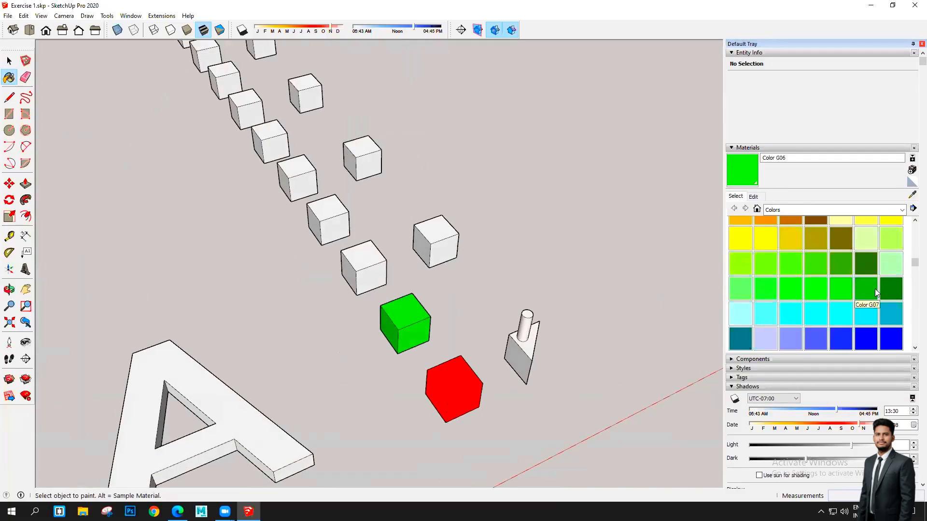
click(873, 344)
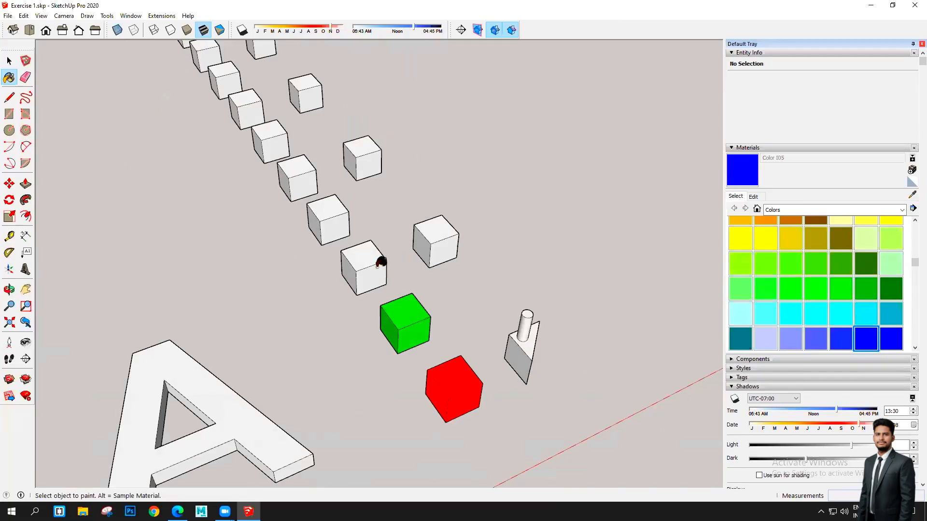
click(378, 265)
- Examine the red, green and blue cubes from several angles
middle_drag(331, 351, 601, 279)
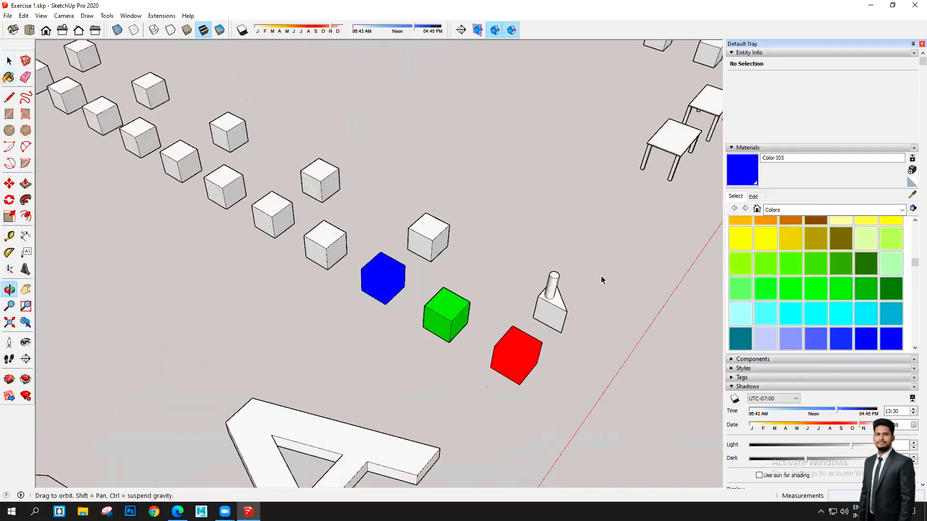
scroll(598, 280, up, 3)
middle_drag(362, 292, 556, 253)
scroll(536, 254, up, 3)
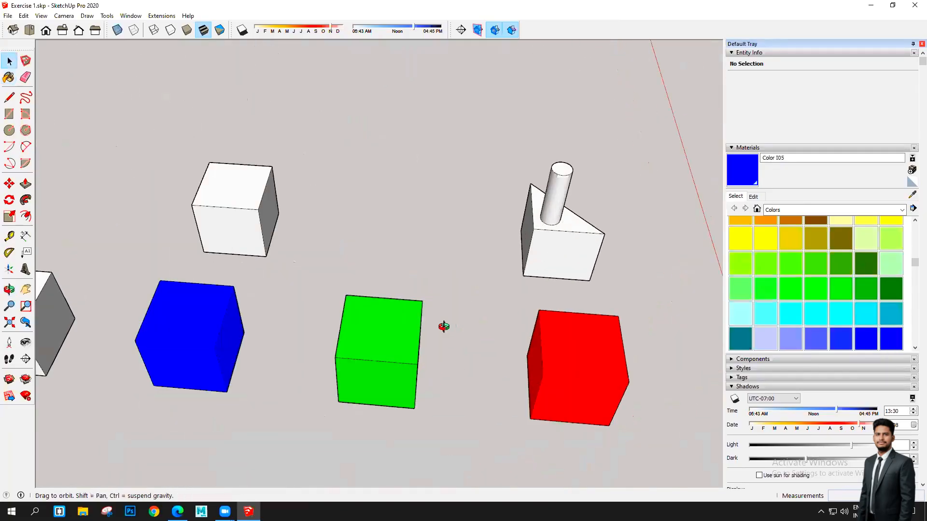
scroll(435, 330, down, 6)
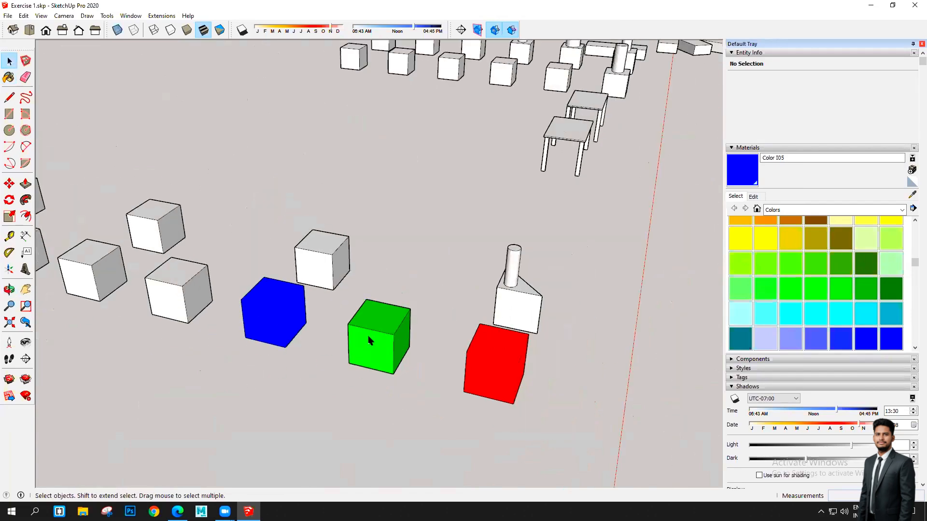
scroll(410, 338, up, 3)
mouse_move(464, 340)
middle_down()
mouse_move(488, 335)
mouse_move(216, 342)
middle_up()
mouse_move(434, 329)
middle_down()
mouse_move(375, 334)
mouse_move(511, 326)
mouse_move(364, 379)
middle_up()
scroll(332, 306, down, 3)
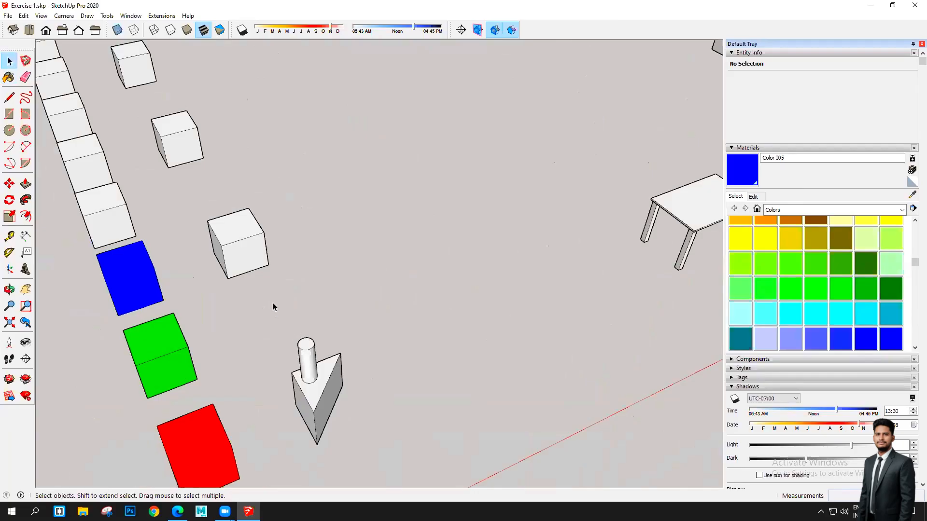
scroll(273, 307, down, 6)
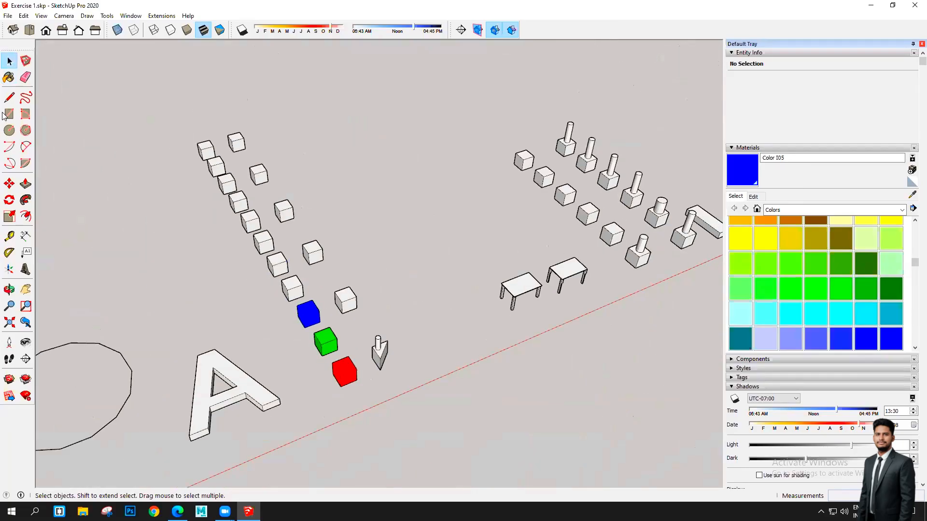
- Draw a rectangle about 4' 10" along one side on the ground between the triangular block and the tables
scroll(430, 372, down, 2)
scroll(388, 370, up, 2)
click(9, 114)
middle_drag(502, 347, 386, 362)
click(382, 375)
click(424, 337)
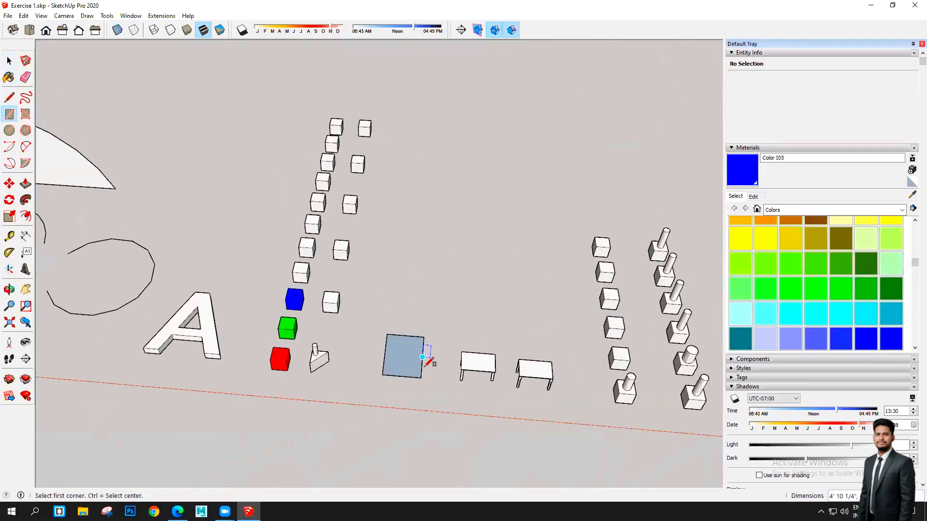
- Paint the new ground rectangle with the current blue Color I05
key(space)
click(751, 167)
click(408, 351)
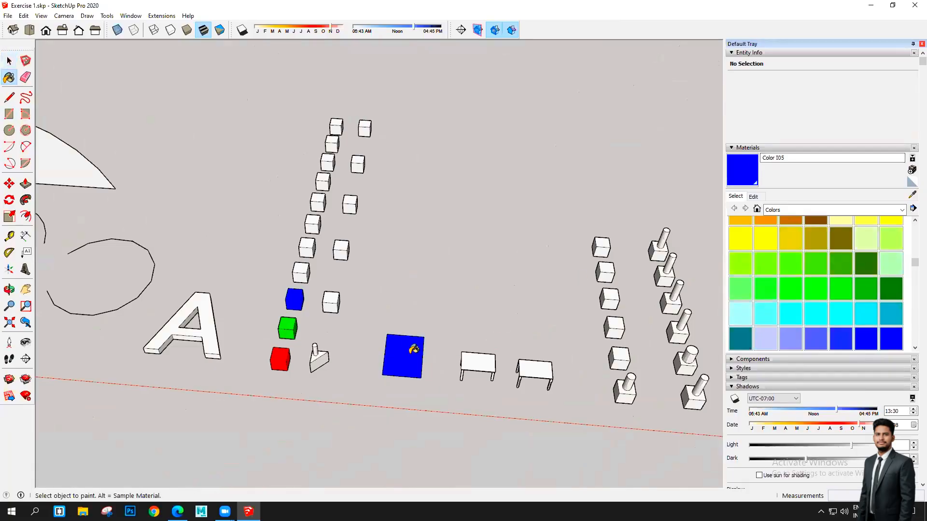
scroll(400, 358, up, 5)
scroll(352, 316, up, 2)
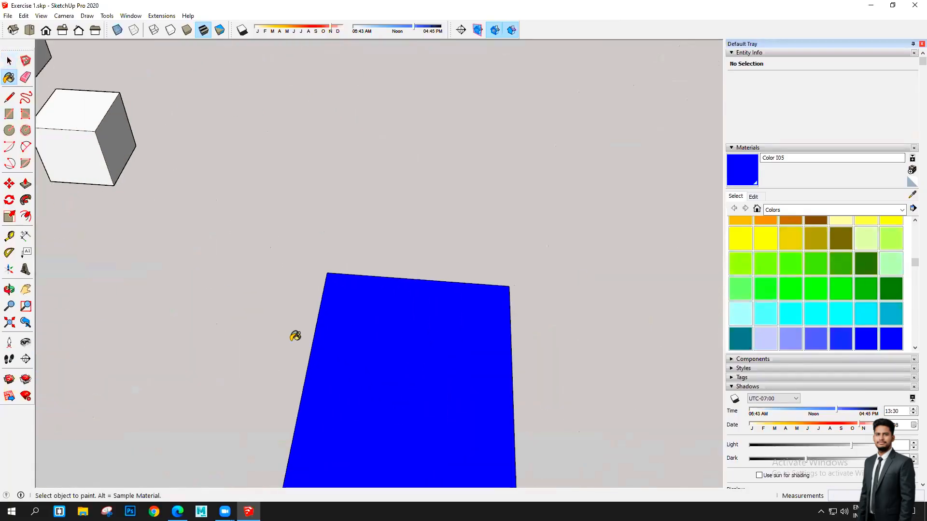
scroll(220, 290, down, 2)
- Draw a smaller rectangle about 3' 2" along one side on the ground just behind the first table
click(10, 114)
scroll(186, 203, down, 3)
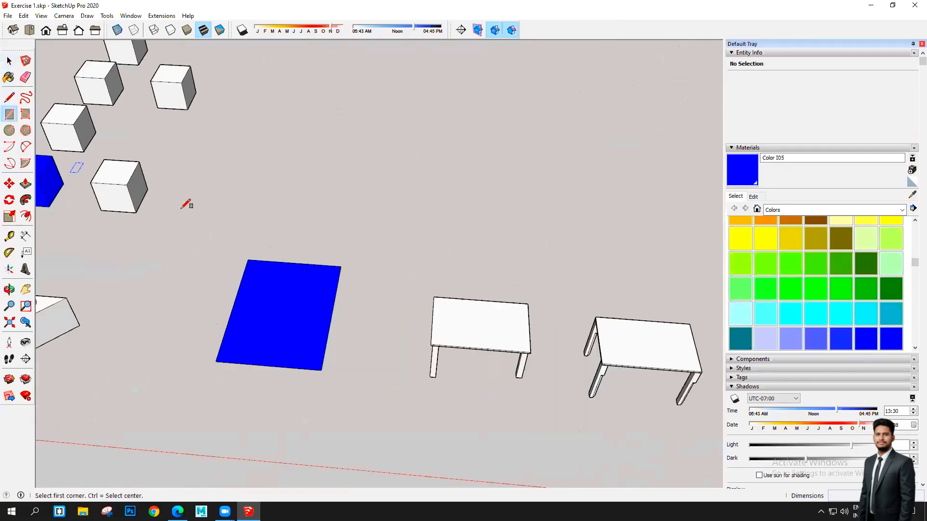
scroll(305, 250, up, 3)
click(382, 222)
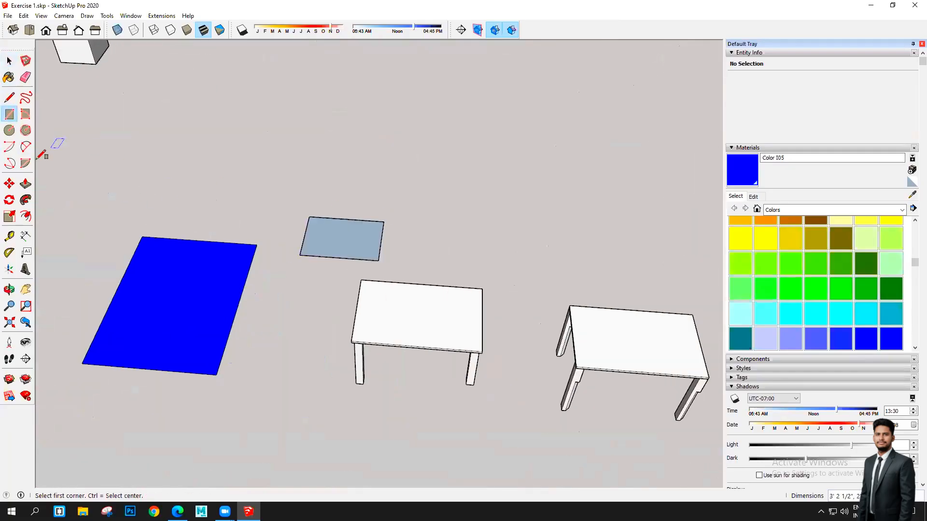
- Extrude the small rectangle behind the first table upward about 3' 5" with Push/Pull
click(27, 188)
click(339, 237)
click(336, 176)
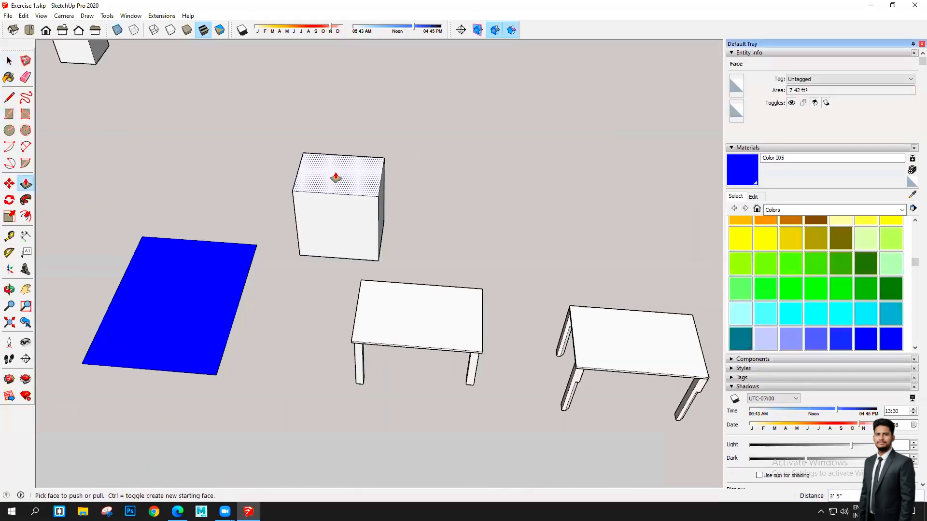
key(space)
- Paint the top and two sides of the new box with the current blue Color I05
scroll(338, 318, down, 1)
scroll(339, 321, down, 3)
click(749, 170)
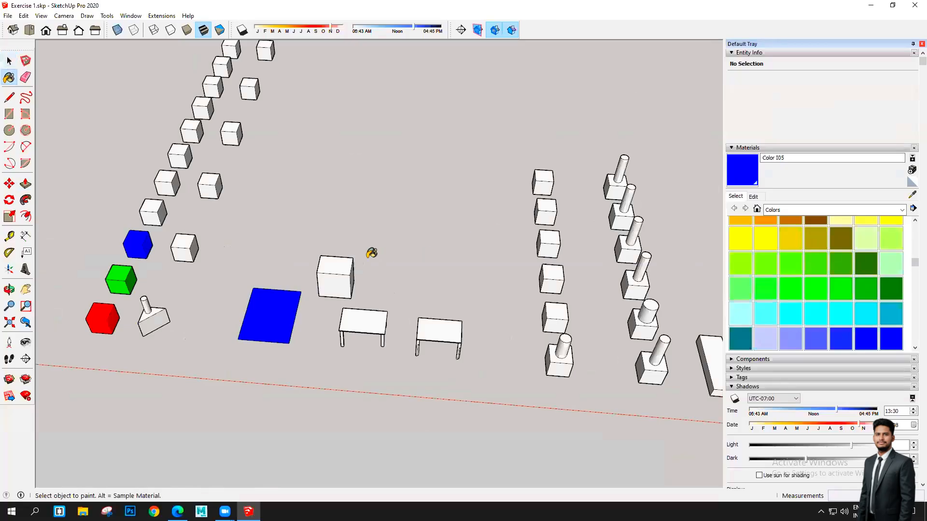
scroll(292, 267, up, 3)
click(292, 270)
click(291, 295)
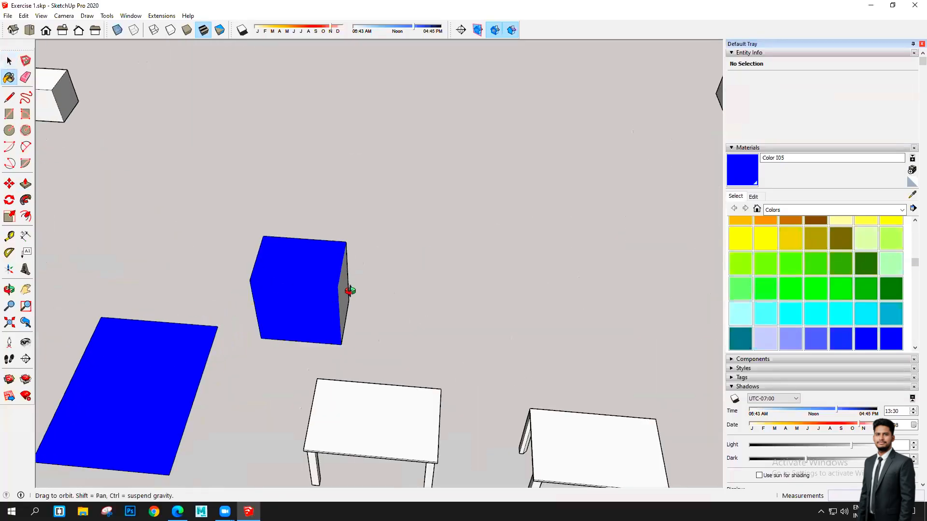
middle_drag(347, 289, 311, 283)
click(354, 267)
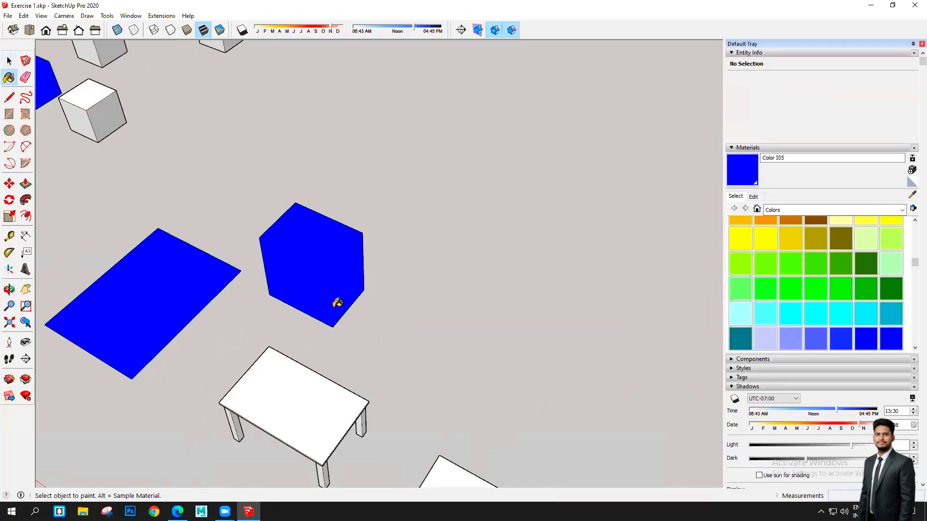
- Undo the blue painting of the new box's top and two sides
key(ctrl+z)
key(ctrl+z)
key(ctrl+z)
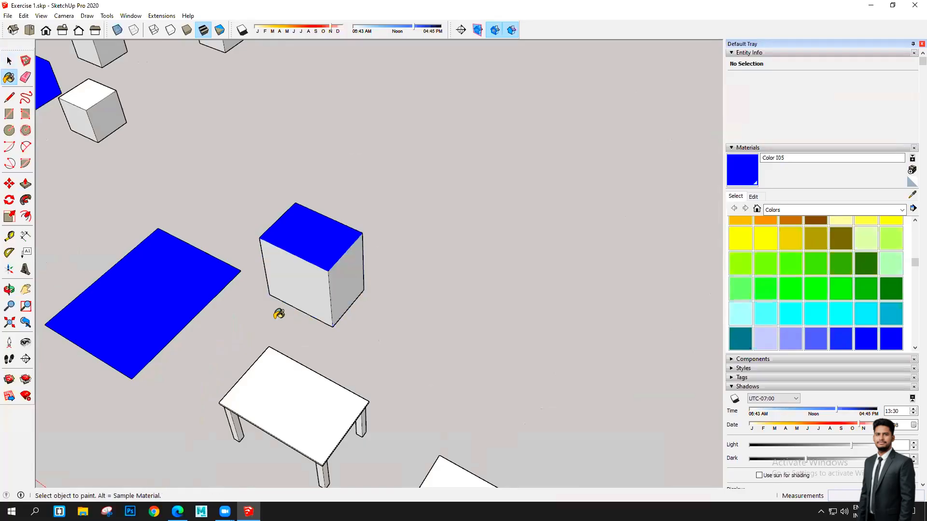
middle_drag(395, 350, 443, 338)
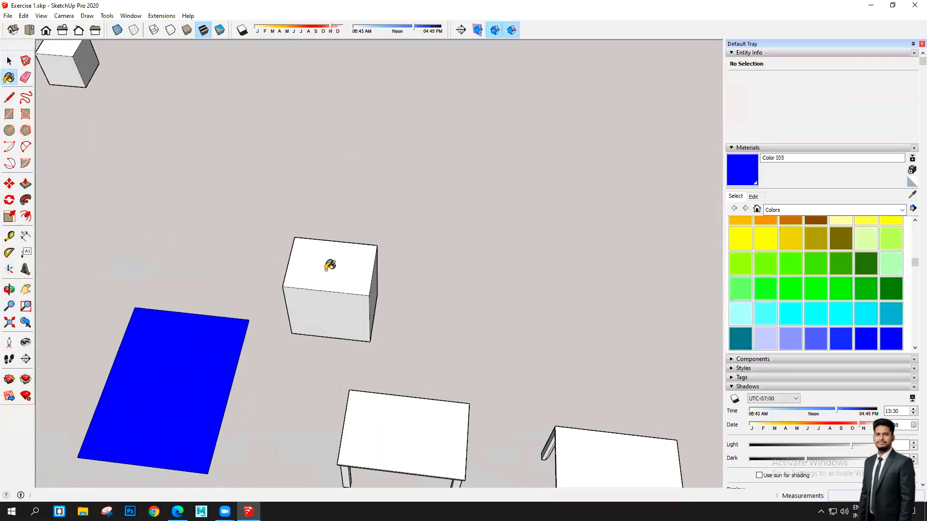
- Paint the new box's top face blue with Color I05 and its front face lime green with Color F03
scroll(326, 266, up, 3)
click(314, 259)
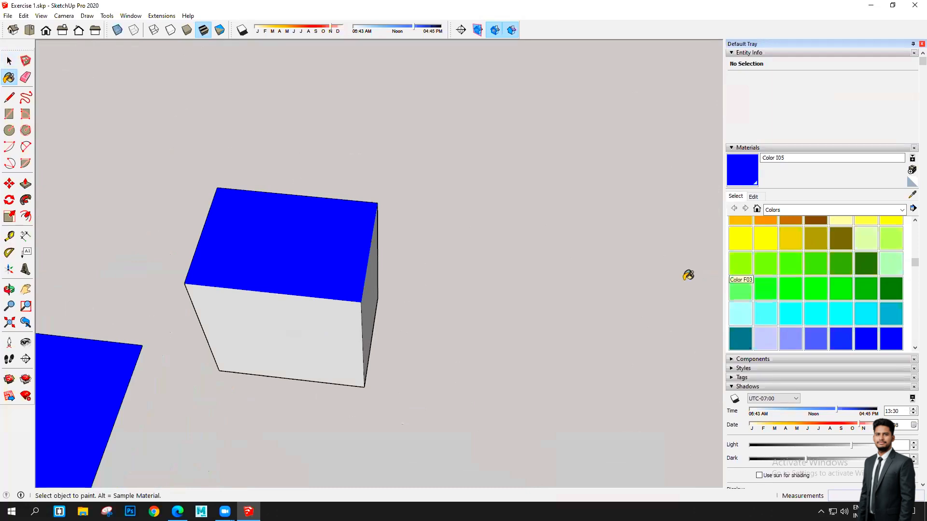
click(736, 270)
click(306, 323)
- Paint one side of the box yellow with Color E04 and the opposite side red with Color A05
mouse_move(343, 384)
middle_down()
mouse_move(488, 369)
mouse_move(207, 358)
mouse_move(706, 314)
middle_up()
click(737, 249)
click(257, 358)
scroll(852, 303, up, 3)
click(849, 232)
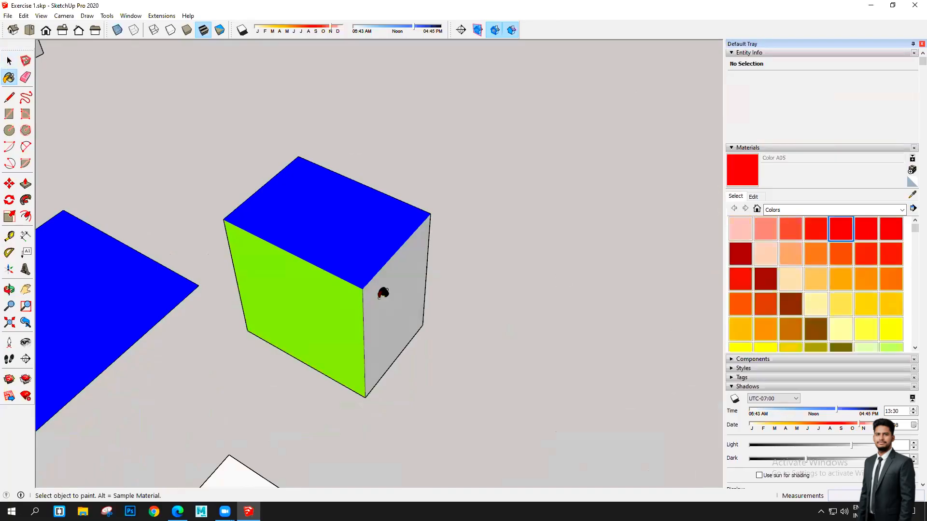
click(383, 291)
mouse_move(457, 362)
middle_down()
mouse_move(505, 219)
mouse_move(465, 285)
mouse_move(344, 322)
mouse_move(482, 352)
mouse_move(488, 309)
mouse_move(440, 327)
middle_up()
scroll(428, 327, down, 5)
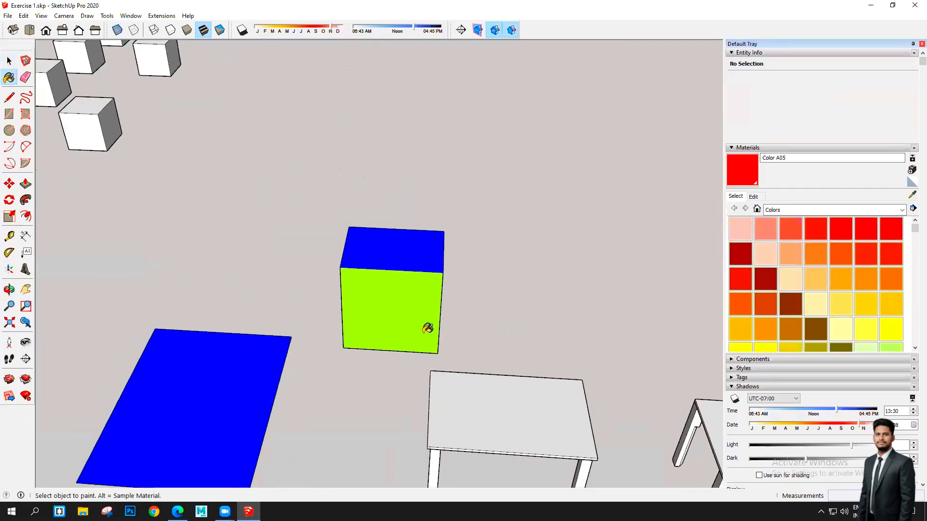
middle_drag(366, 316, 411, 312)
middle_drag(521, 339, 567, 304)
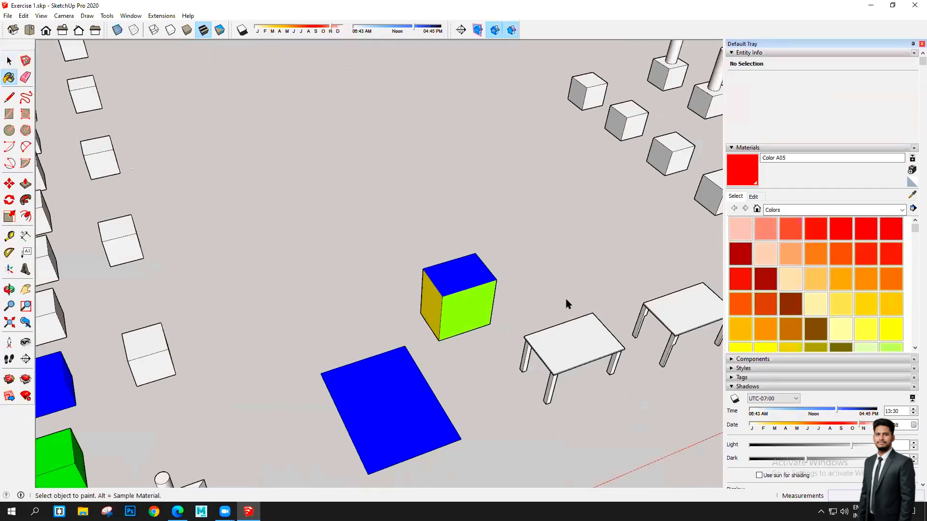
- Open the front plain cube in the row of five and paint its top Color A05, front Color G06 and left side Color I06
scroll(561, 308, down, 5)
key(space)
scroll(560, 310, up, 8)
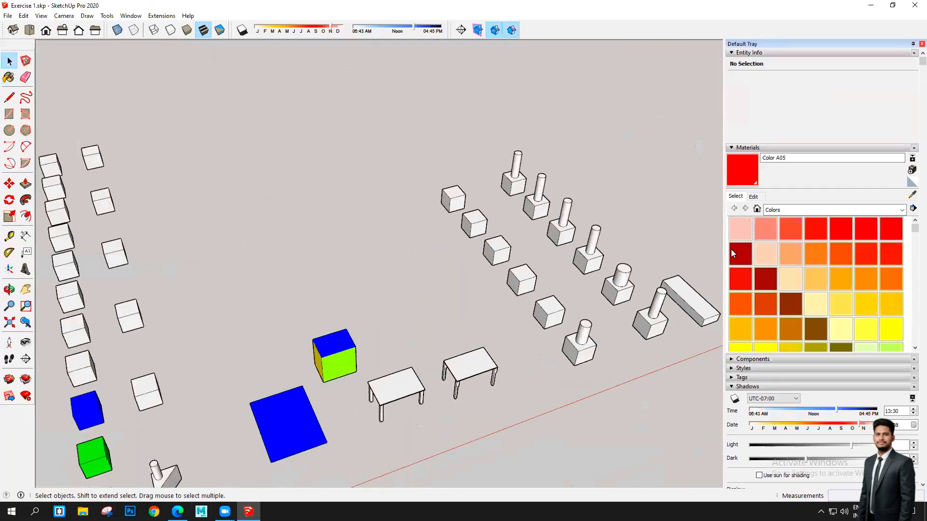
scroll(562, 306, up, 4)
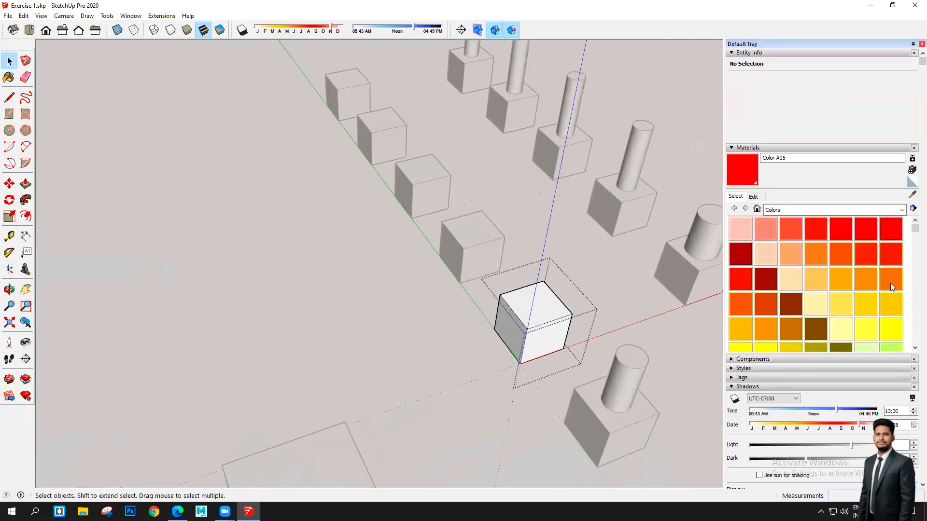
key(b)
click(523, 310)
scroll(850, 291, down, 2)
click(851, 290)
scroll(546, 341, up, 1)
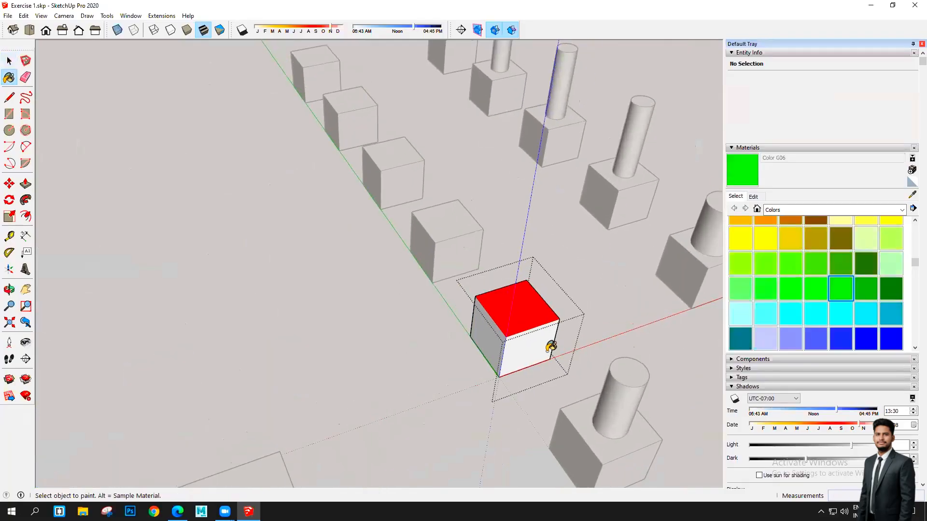
click(529, 345)
click(501, 338)
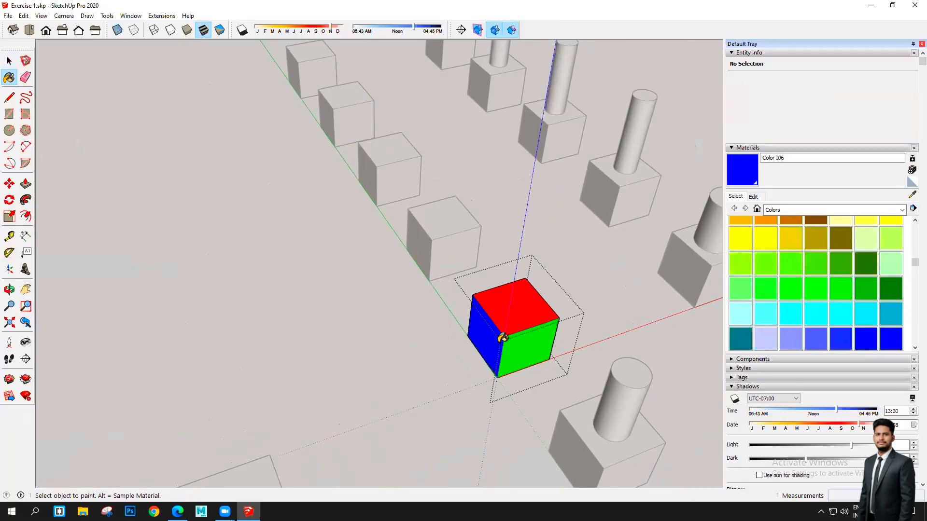
- Paint the opened cube's right side yellow with Color E04 and its back pink with Color L05, and close the cube
middle_drag(504, 338, 749, 261)
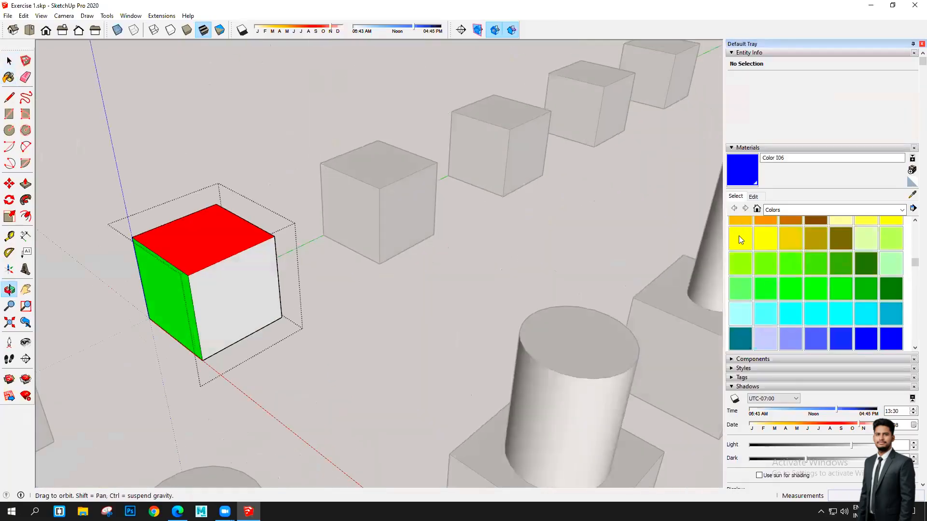
click(741, 239)
click(264, 280)
scroll(367, 306, down, 1)
scroll(740, 298, down, 3)
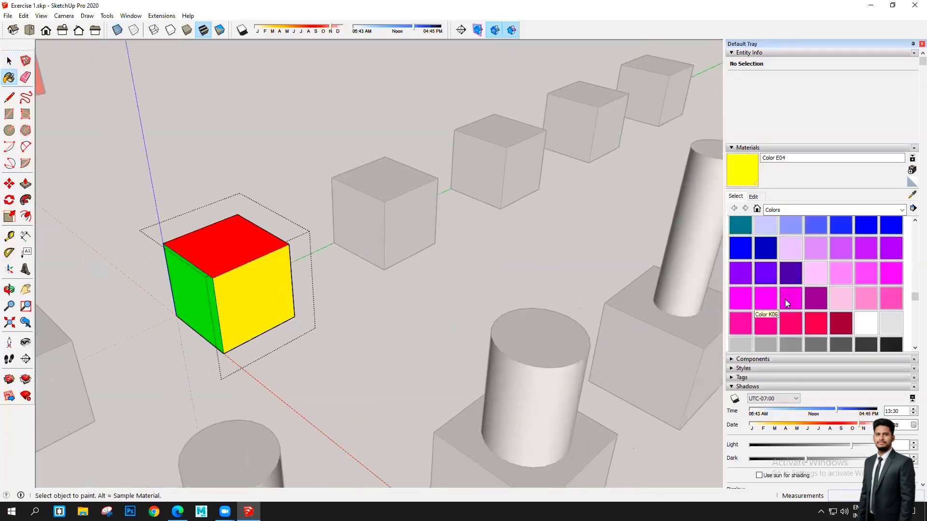
click(765, 322)
scroll(210, 283, up, 1)
scroll(227, 232, up, 3)
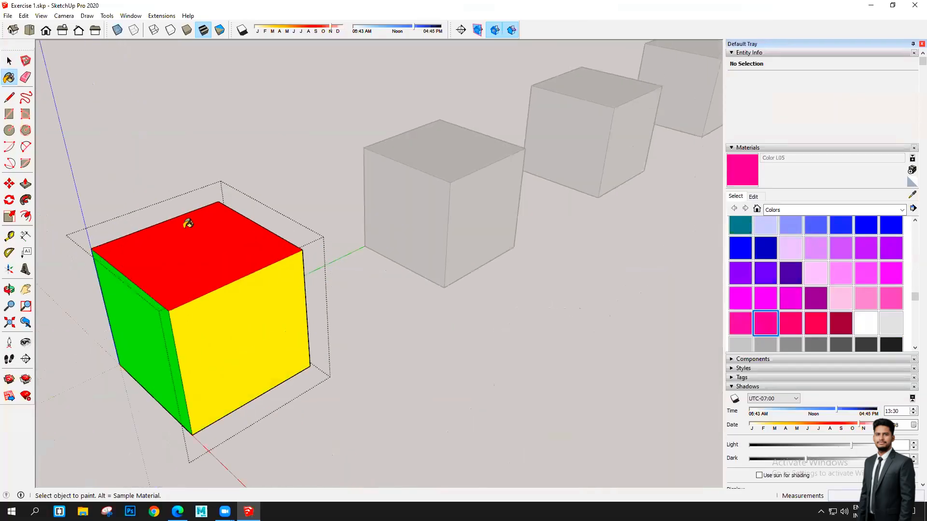
middle_drag(300, 292, 169, 298)
click(201, 302)
scroll(323, 336, down, 3)
click(7, 62)
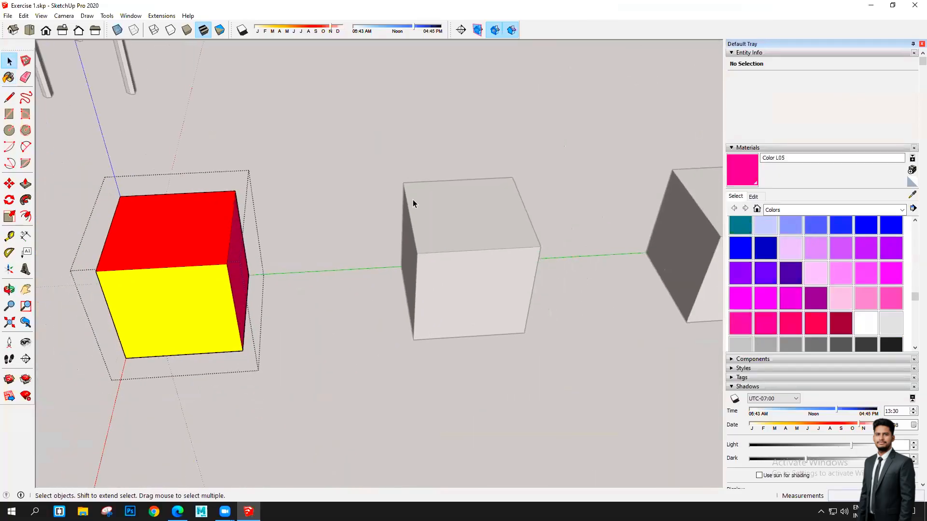
scroll(414, 200, down, 5)
click(380, 276)
- Examine the multicoloured box and cube among the other objects in the model
middle_drag(302, 280, 444, 312)
scroll(439, 306, down, 5)
scroll(212, 231, up, 2)
scroll(203, 241, down, 1)
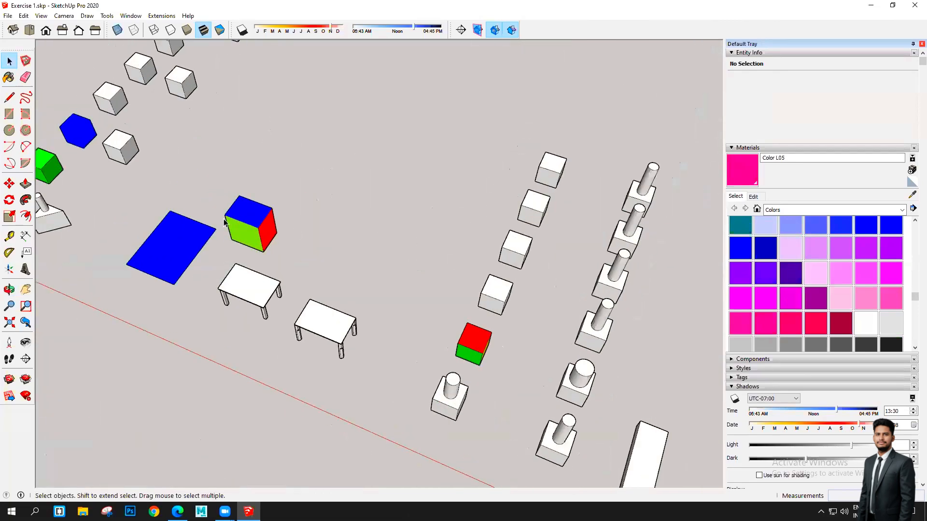
scroll(188, 253, up, 2)
scroll(164, 275, down, 2)
scroll(212, 304, down, 3)
scroll(171, 320, up, 6)
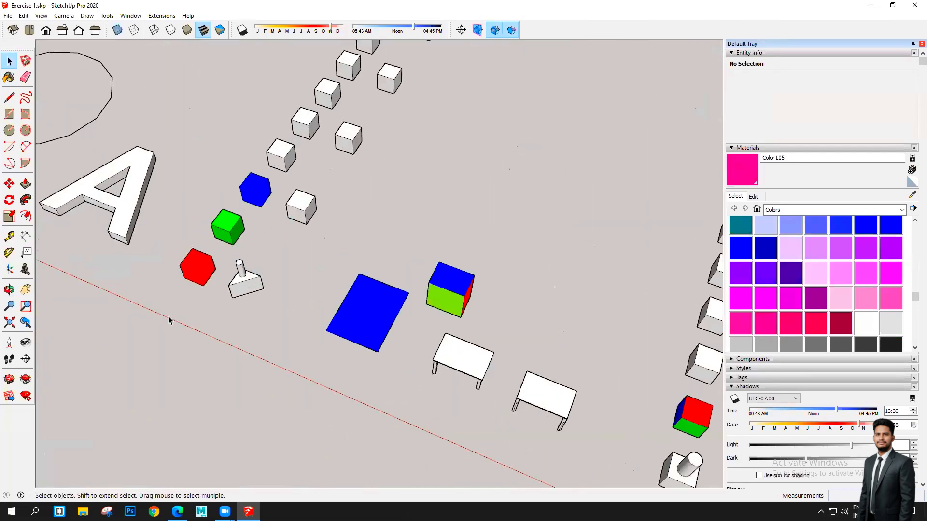
- Paint the red cube beside the triangular block dark blue with Color I08
click(746, 250)
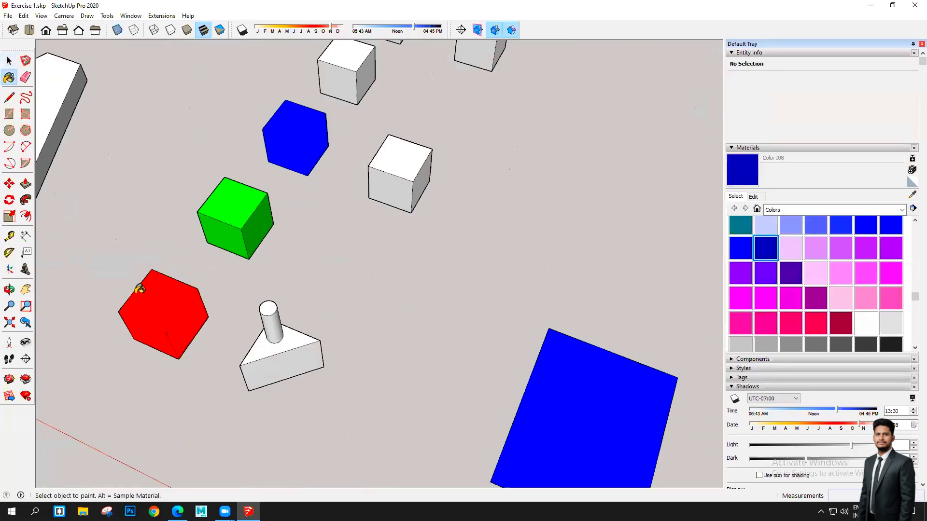
click(154, 293)
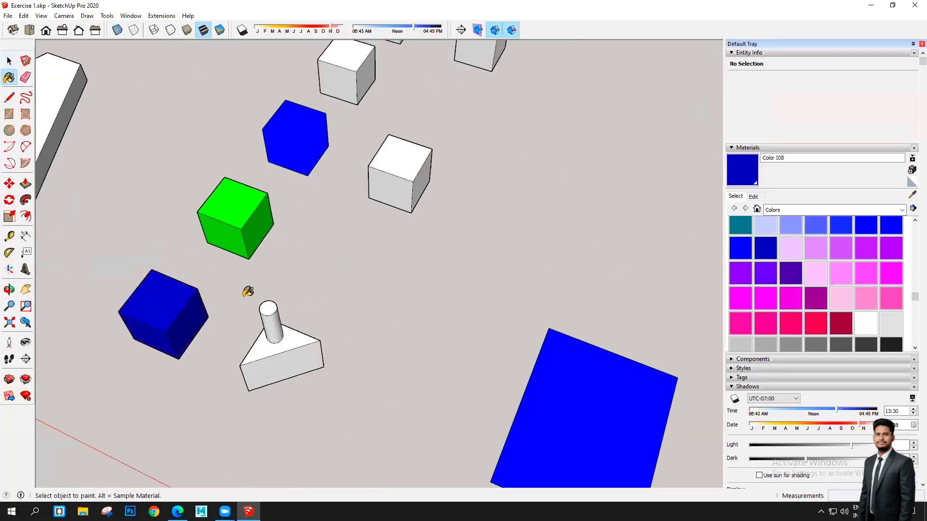
scroll(248, 292, down, 8)
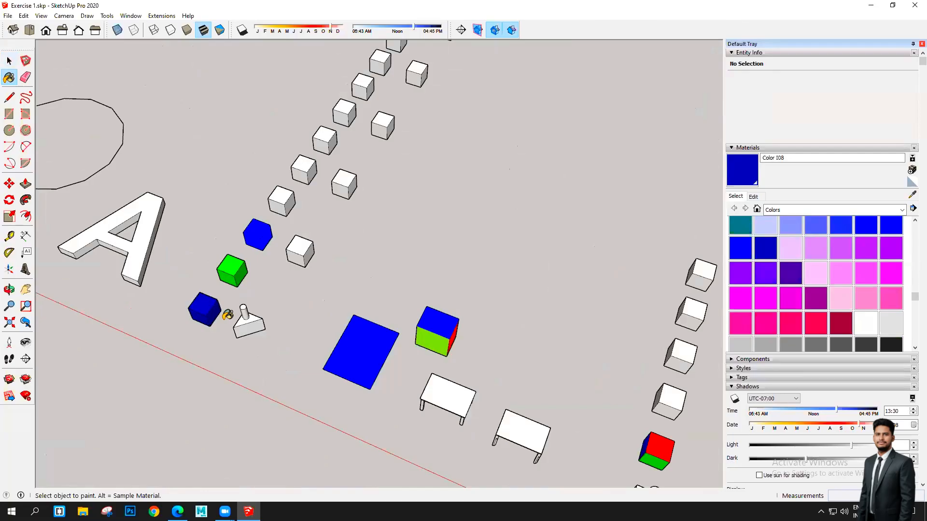
key(space)
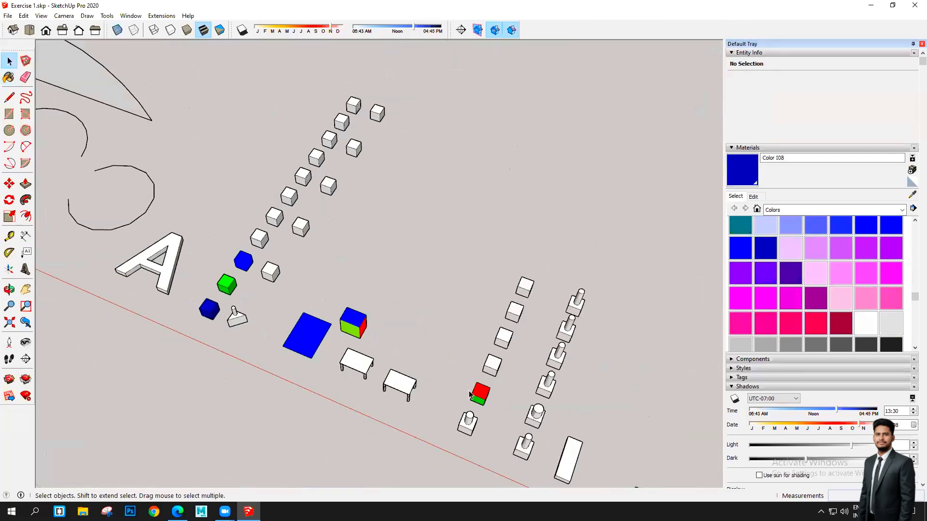
- Open the tall cylinder-topped block just behind the wide-cylinder one for editing and select all its geometry
scroll(488, 403, up, 7)
middle_drag(397, 315, 423, 313)
scroll(588, 317, down, 5)
scroll(423, 313, up, 3)
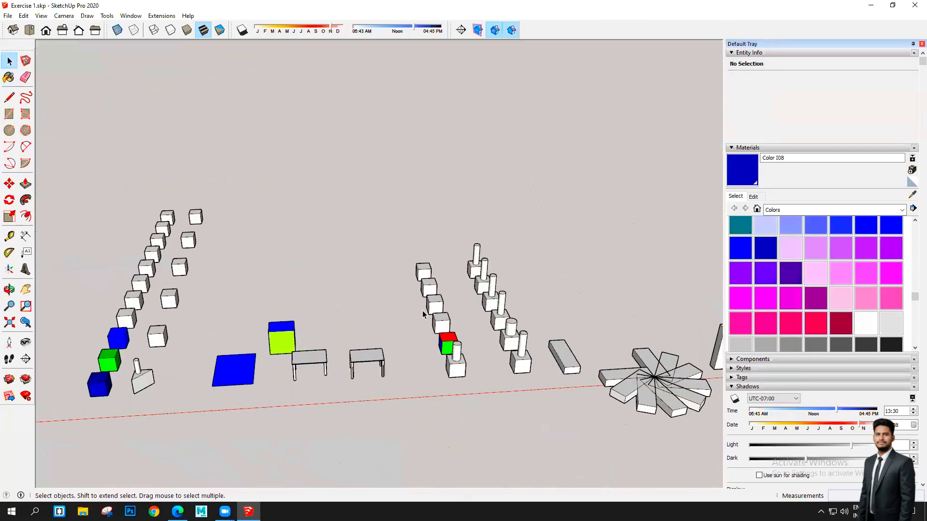
scroll(423, 311, up, 3)
scroll(423, 311, down, 2)
scroll(555, 291, up, 2)
scroll(492, 326, up, 5)
triple_click(437, 309)
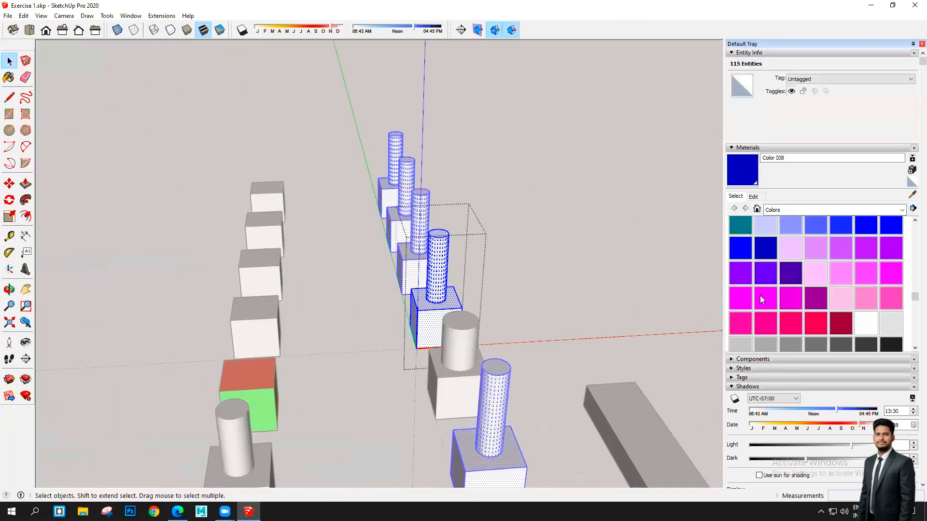
- Paint the selected cylinder-topped block geometry magenta with Color K06
click(761, 299)
scroll(438, 296, up, 1)
click(438, 296)
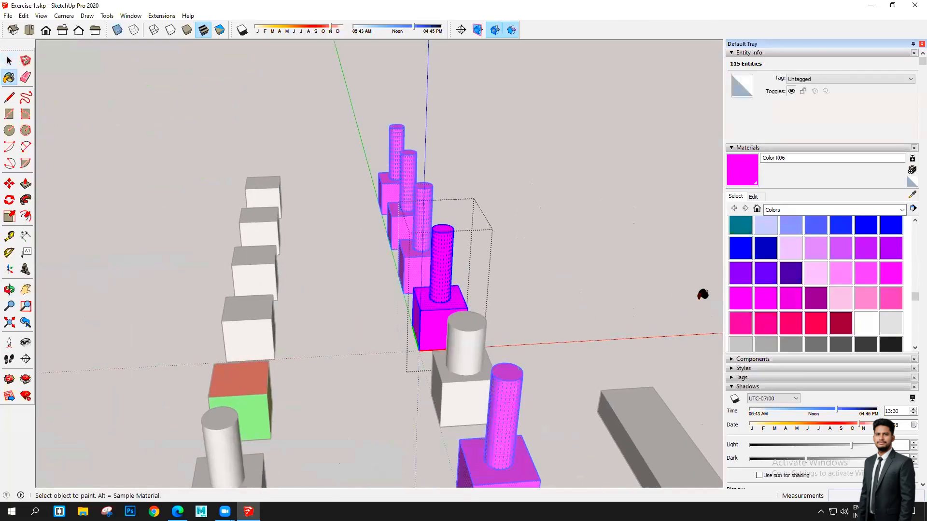
- Paint the selected cylinder-topped block geometry pink-red with Color L06
click(794, 332)
scroll(444, 216, up, 2)
click(441, 224)
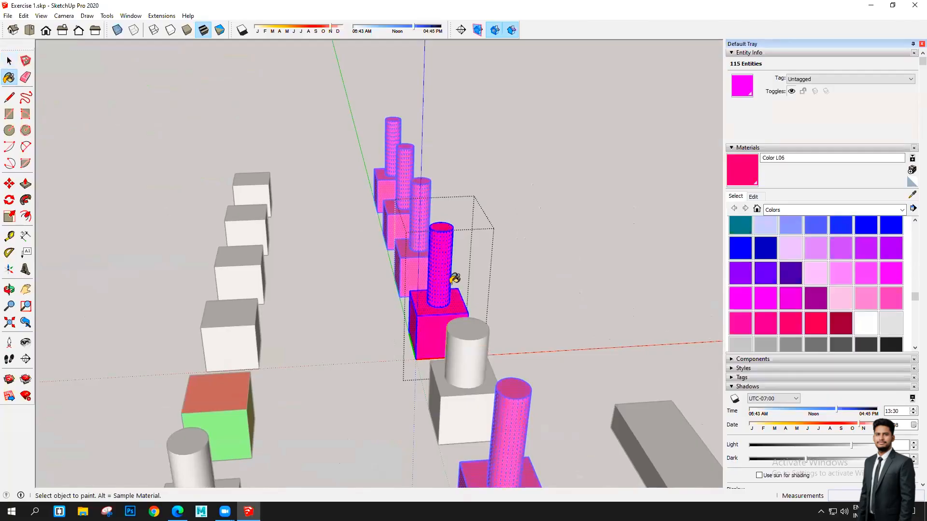
- Paint the top face of the opened block's cylinder black with Color M09 and close the component
click(8, 61)
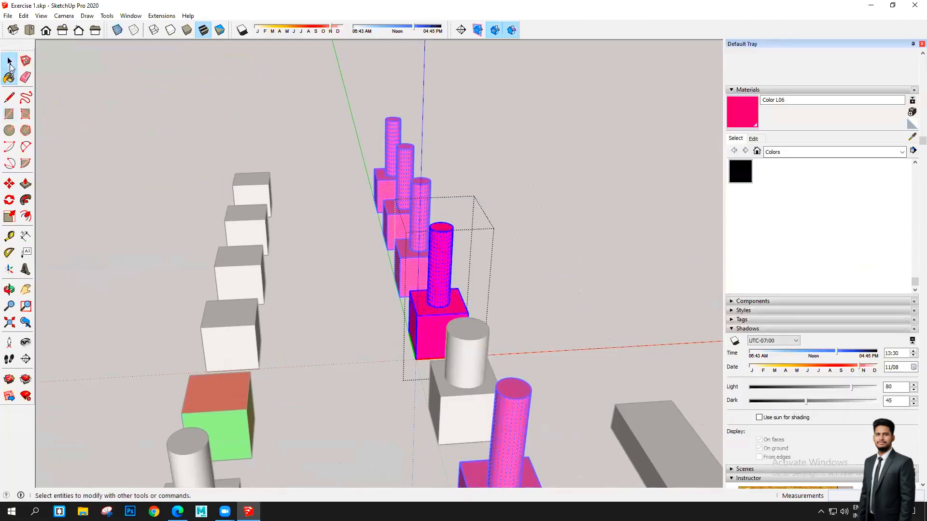
scroll(454, 244, up, 1)
scroll(453, 240, up, 1)
middle_drag(445, 308, 443, 343)
click(636, 200)
click(746, 174)
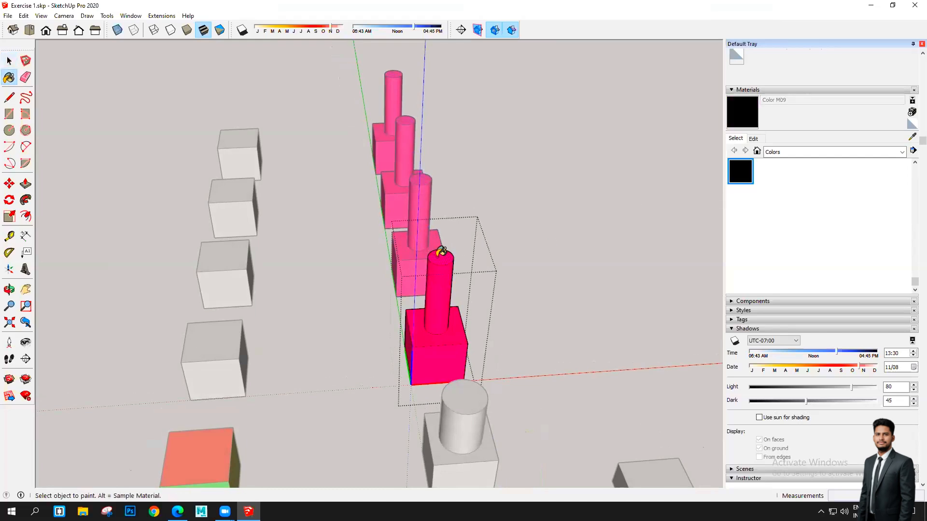
click(439, 256)
key(space)
click(460, 226)
scroll(483, 371, down, 3)
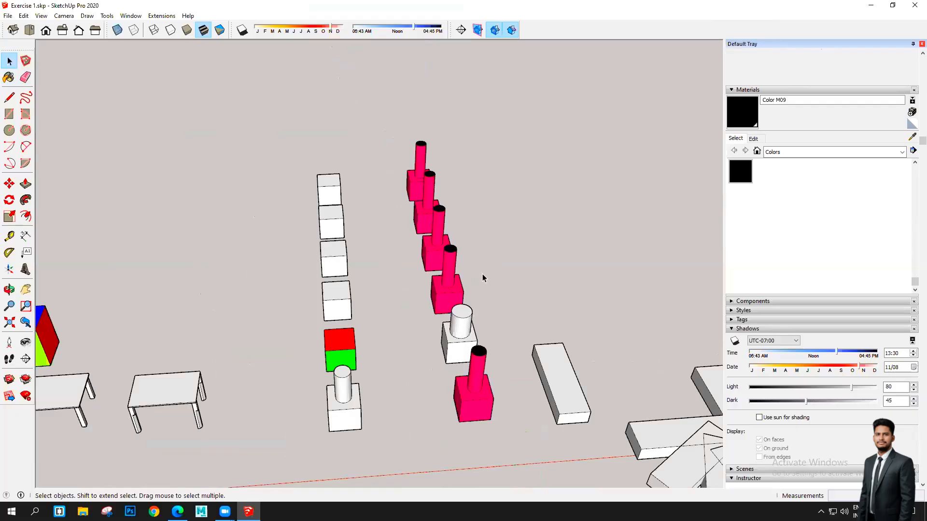
- Copy the white wide-cylinder block about 3' along the red axis toward the red and green cube
scroll(472, 322, up, 4)
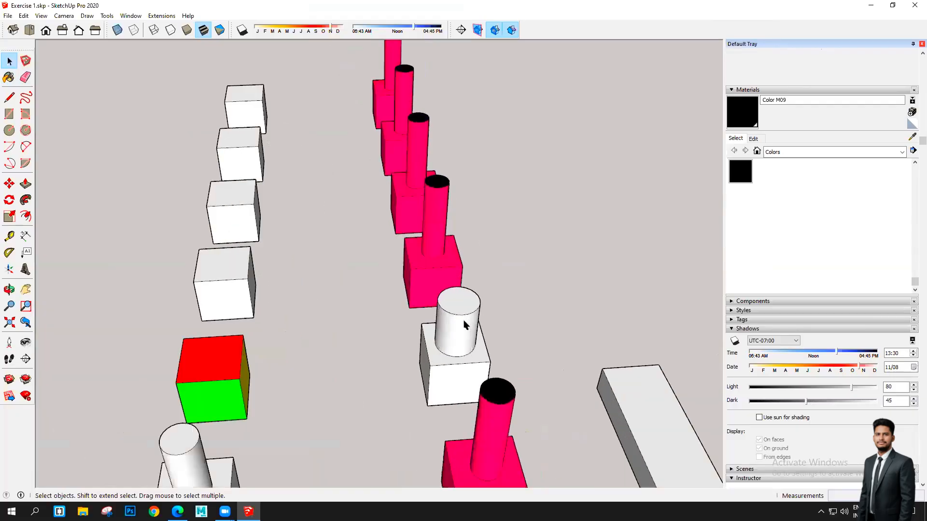
click(462, 355)
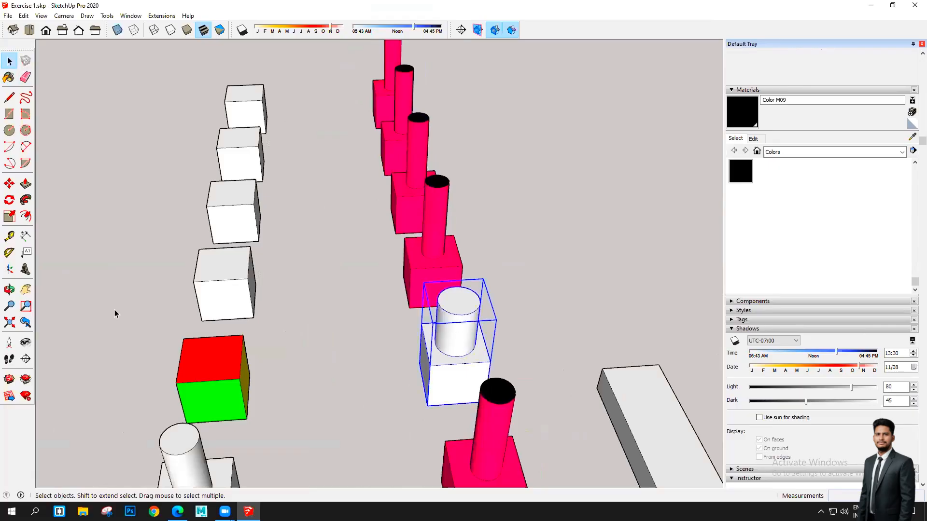
click(9, 183)
click(427, 398)
key(ctrl)
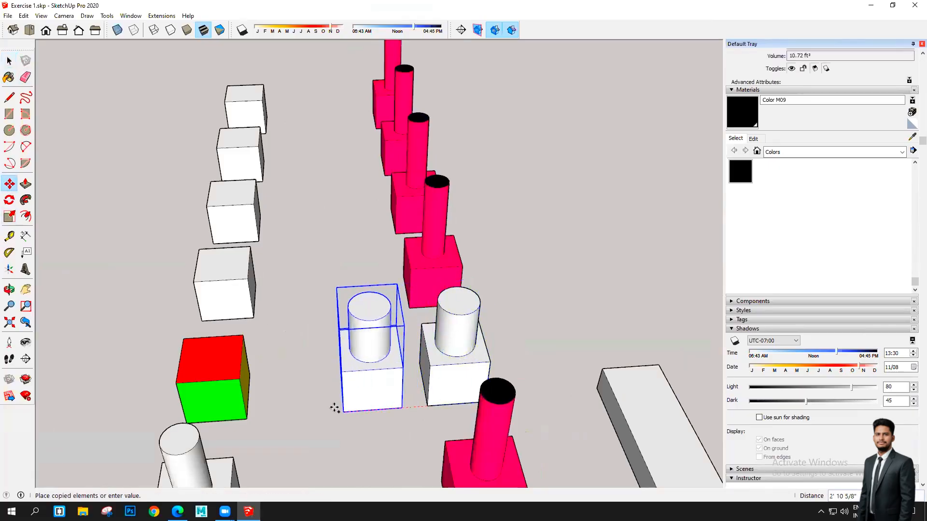
click(331, 406)
key(space)
- Open the copied wide-cylinder block for editing and paint all its geometry black with Color M09
triple_click(365, 309)
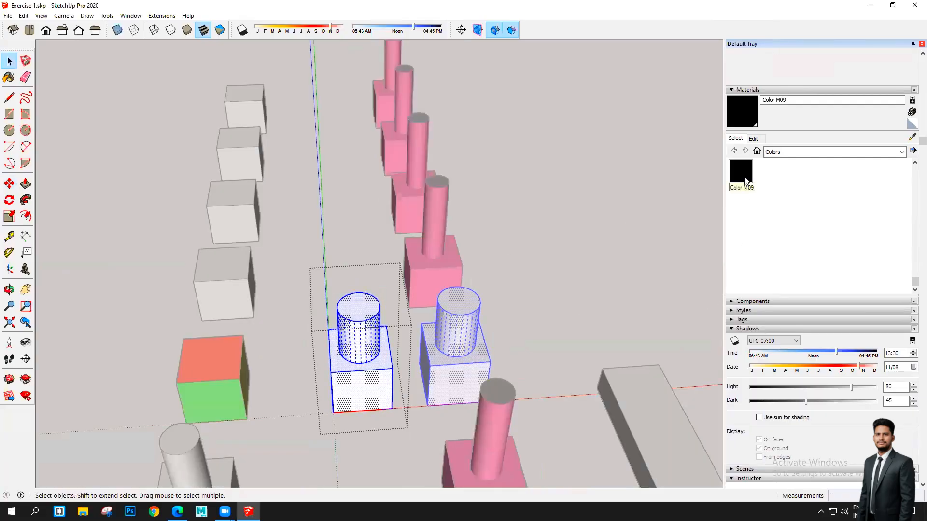
click(740, 172)
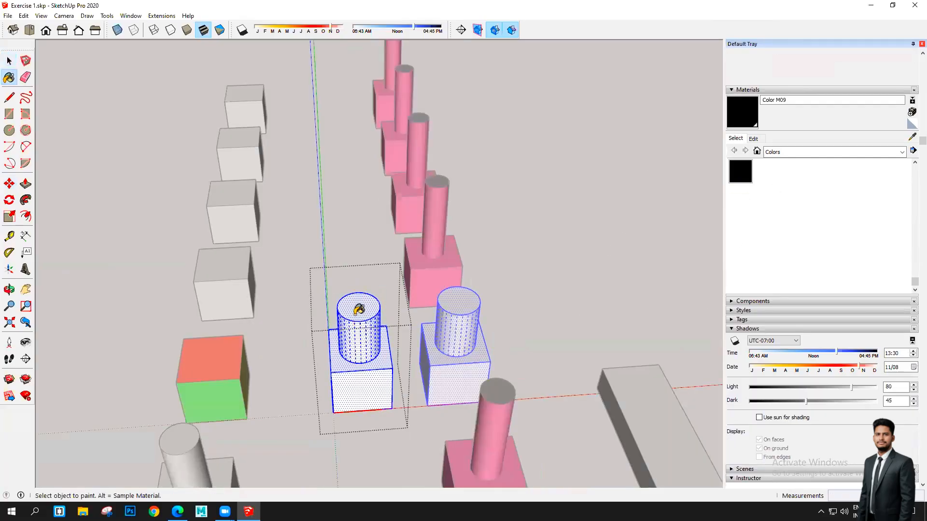
click(360, 308)
scroll(772, 207, up, 3)
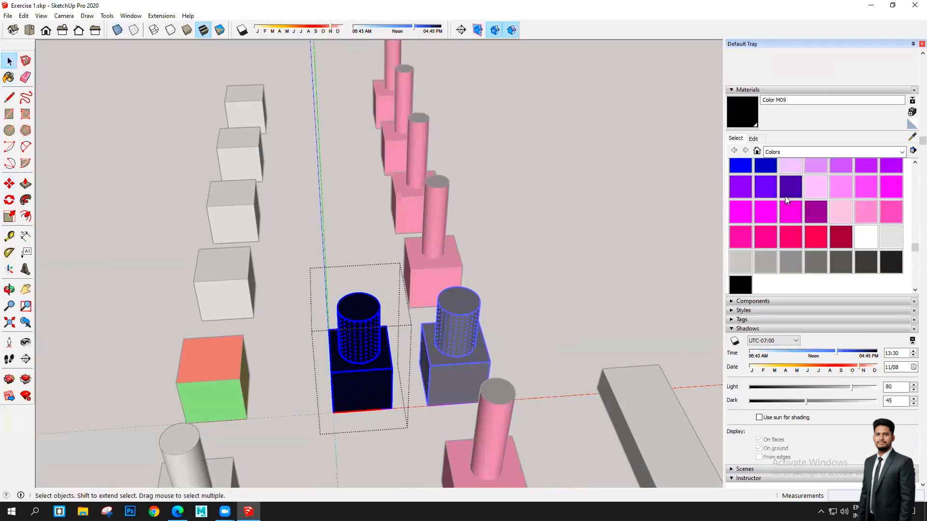
scroll(356, 359, down, 2)
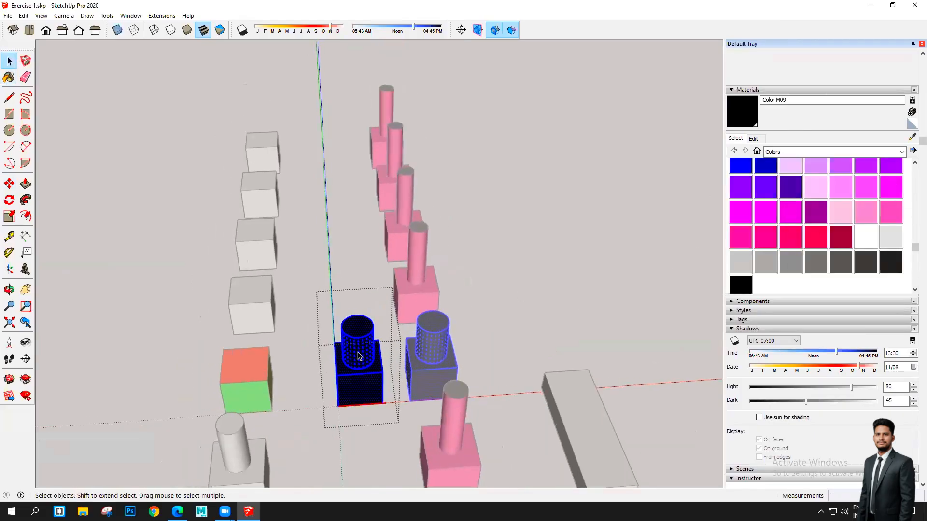
scroll(358, 355, up, 4)
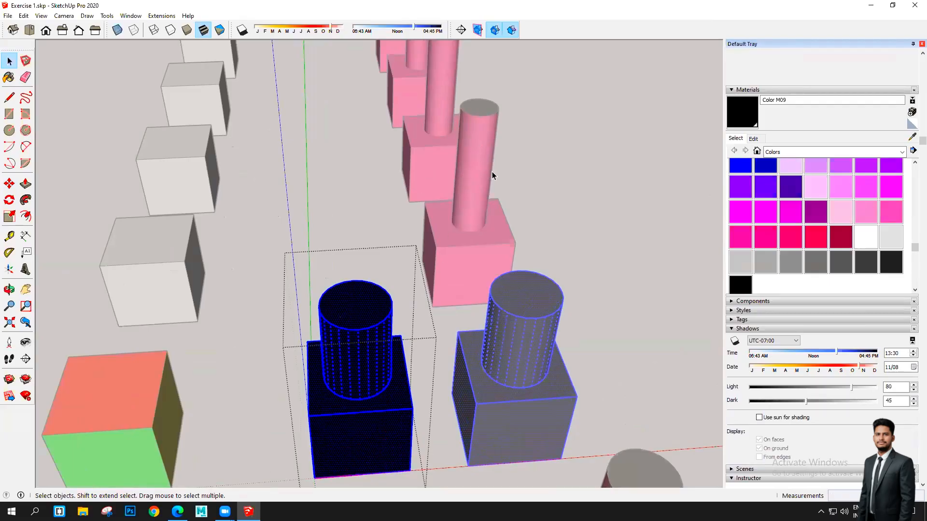
- Sample Color L06 from a pink cylinder, paint the black block's cylinder top with it, and close the component
click(912, 138)
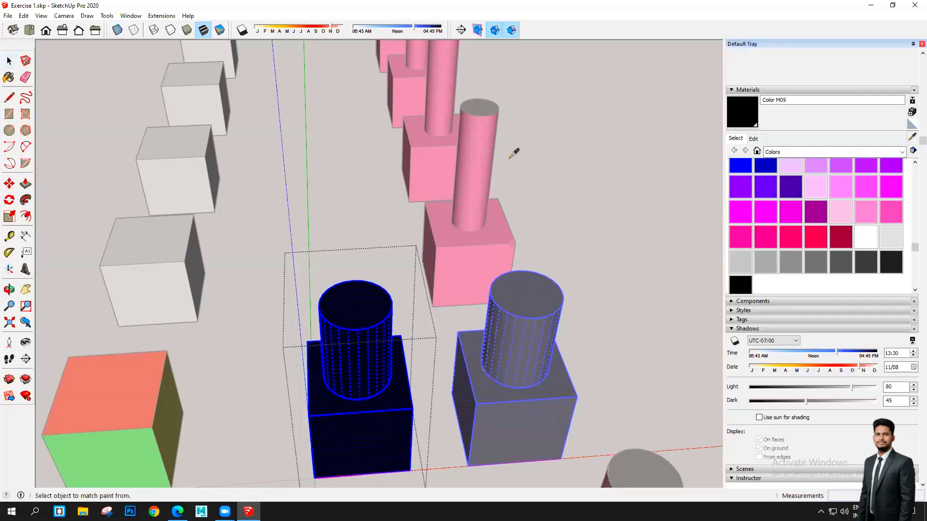
click(485, 154)
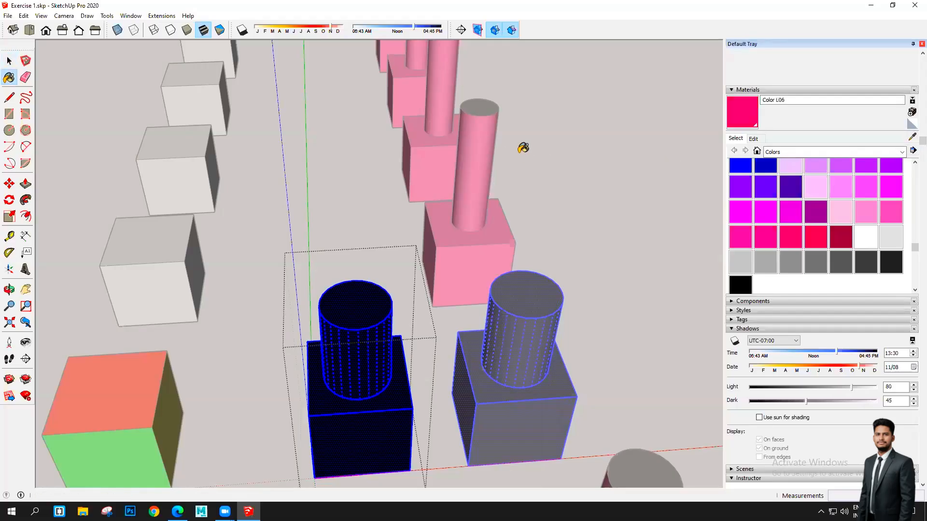
key(space)
click(363, 307)
click(745, 112)
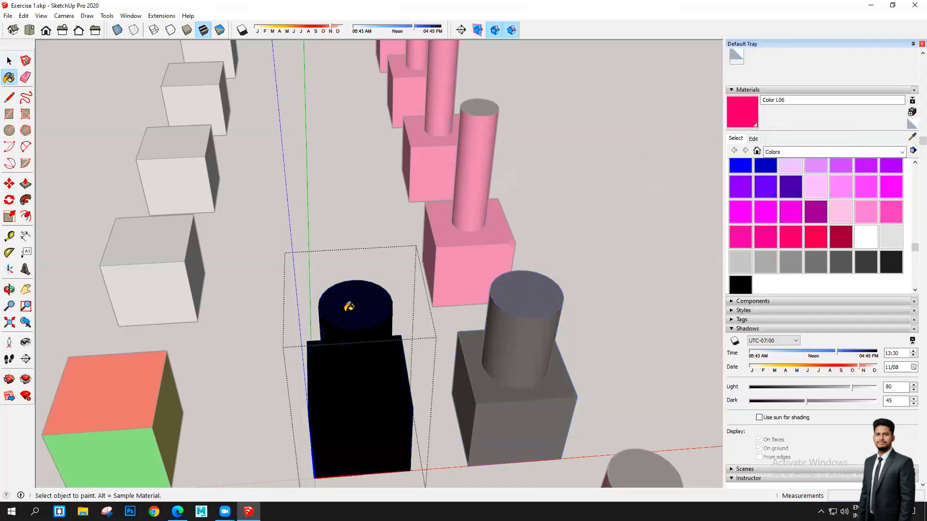
click(349, 307)
click(9, 61)
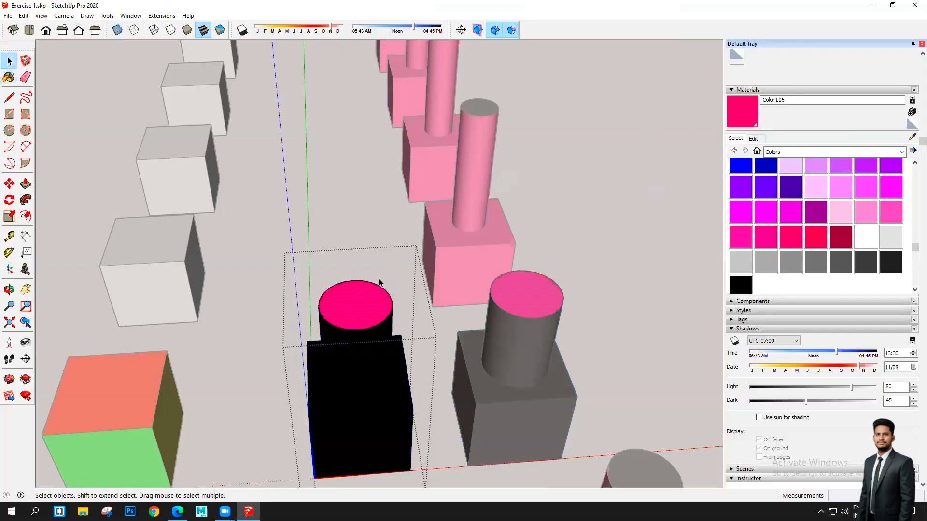
click(576, 232)
scroll(463, 333, down, 5)
middle_drag(466, 299, 346, 364)
scroll(347, 372, up, 5)
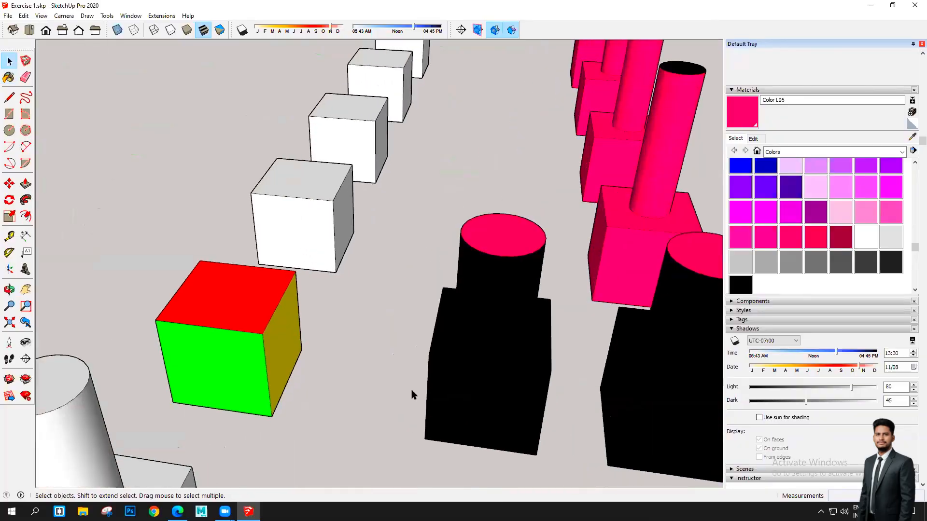
- Reopen the black block, select all its geometry, and paint it with green Color G06 sampled from the red and green cube
double_click(492, 313)
triple_click(495, 336)
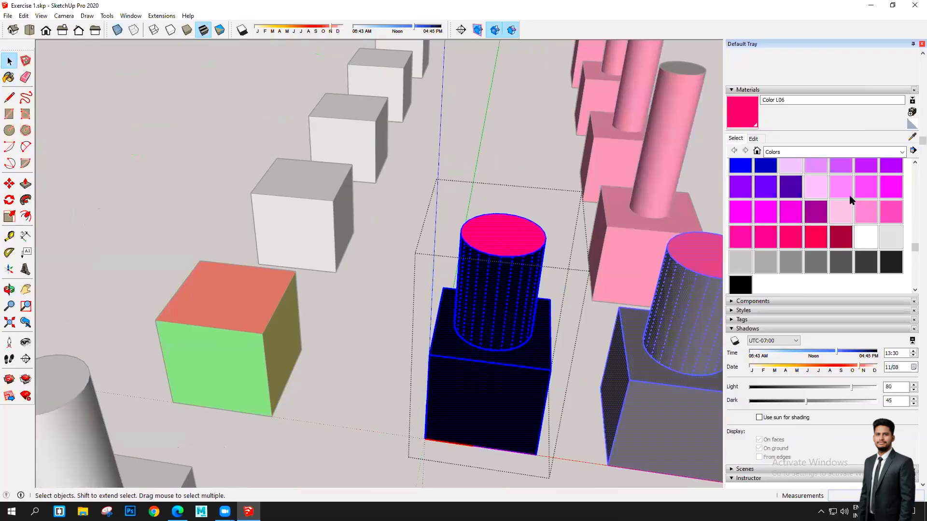
click(912, 137)
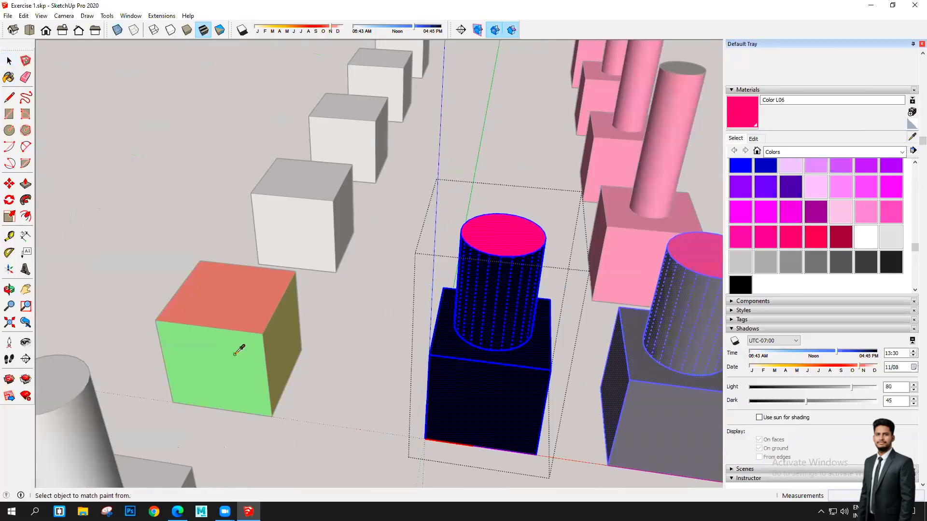
click(222, 348)
click(496, 230)
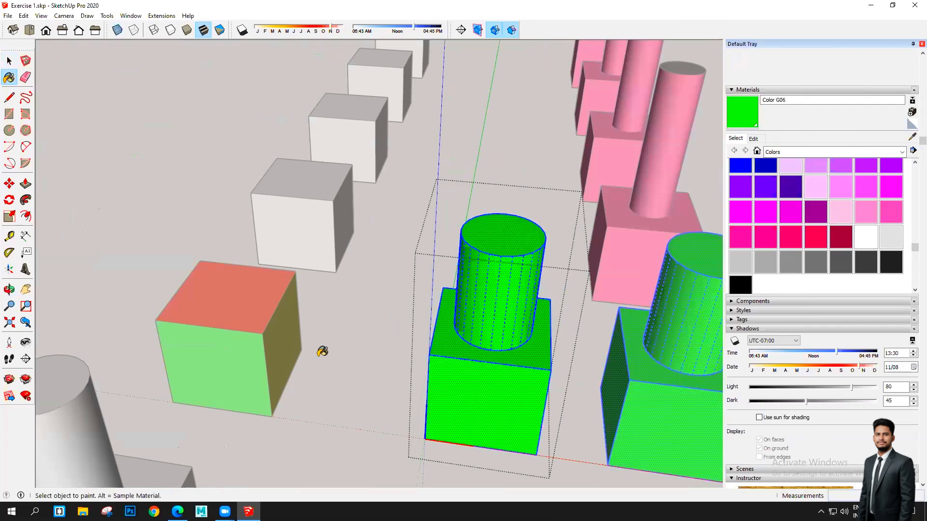
- Sample red Color A05 from the cube's top face, paint the selected block geometry with it, and close the component
key(alt)
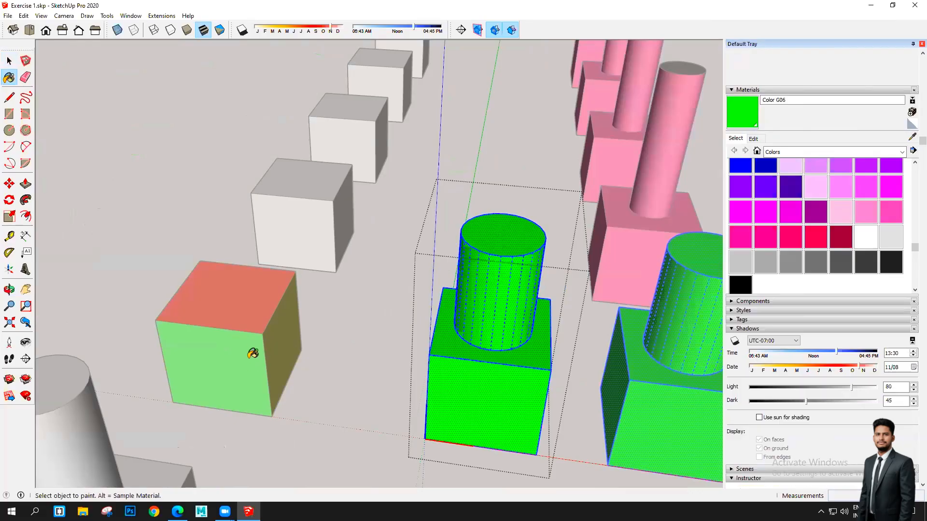
key(alt)
key(alt)
alt+click(249, 291)
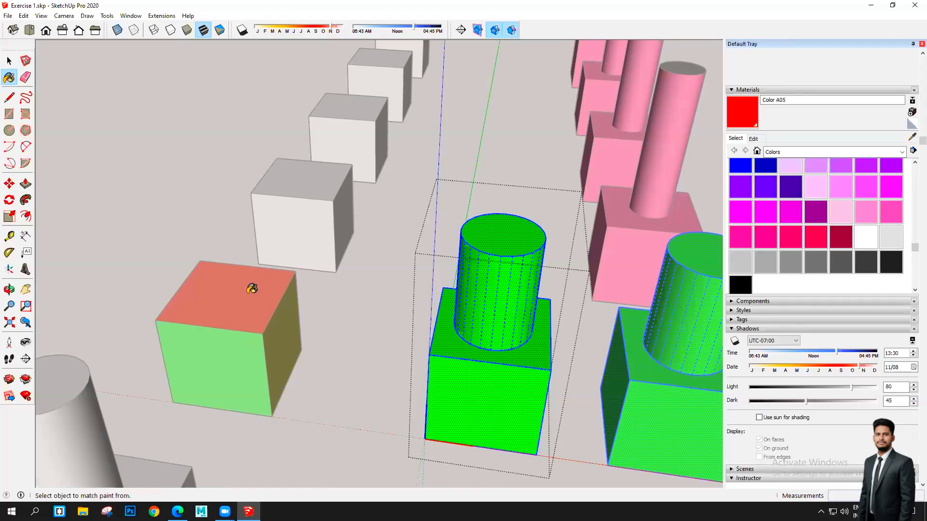
click(519, 241)
scroll(230, 297, down, 2)
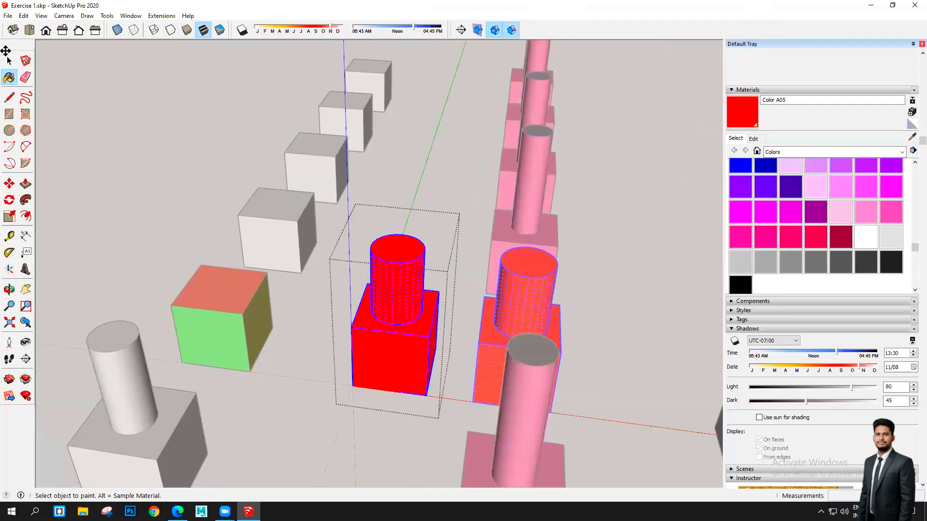
click(8, 62)
click(116, 144)
- Start a new 3D Text object and enter "Creative IT" as its text
scroll(304, 279, down, 6)
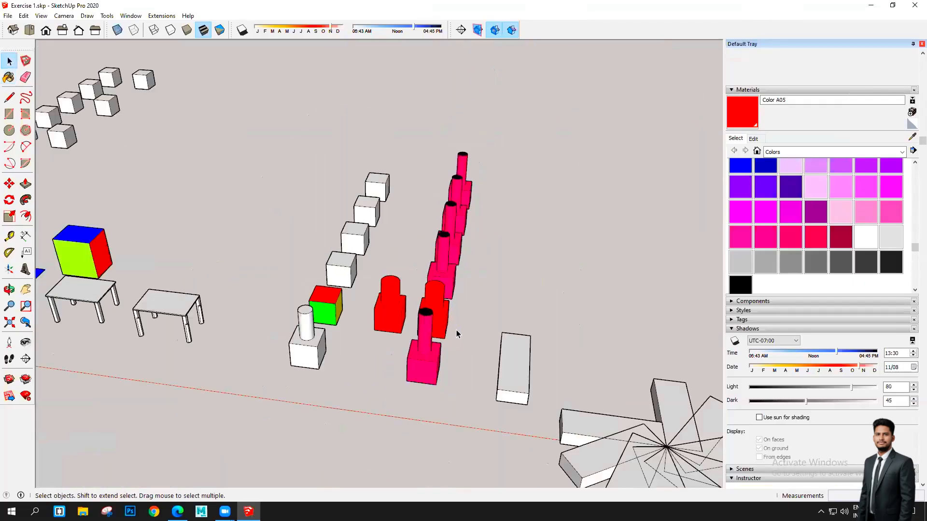
middle_drag(480, 326, 482, 294)
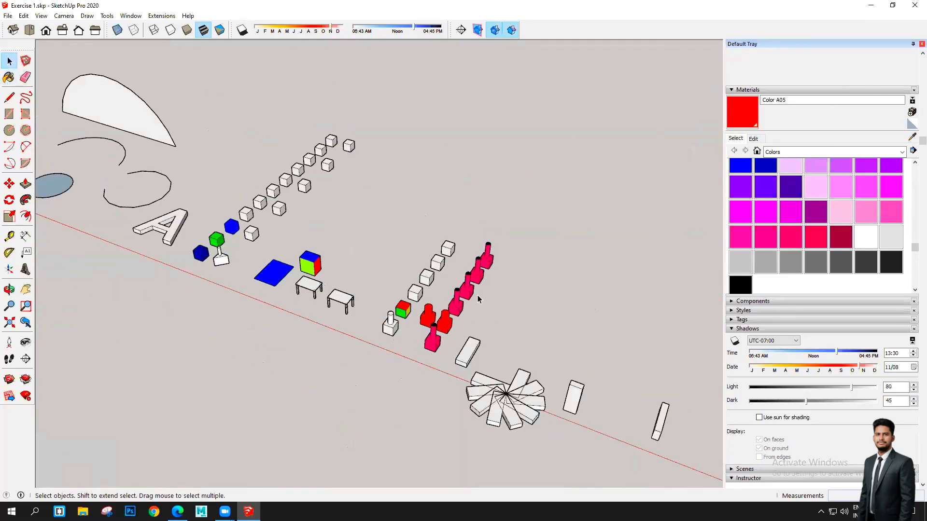
middle_drag(476, 294, 493, 254)
scroll(494, 254, down, 4)
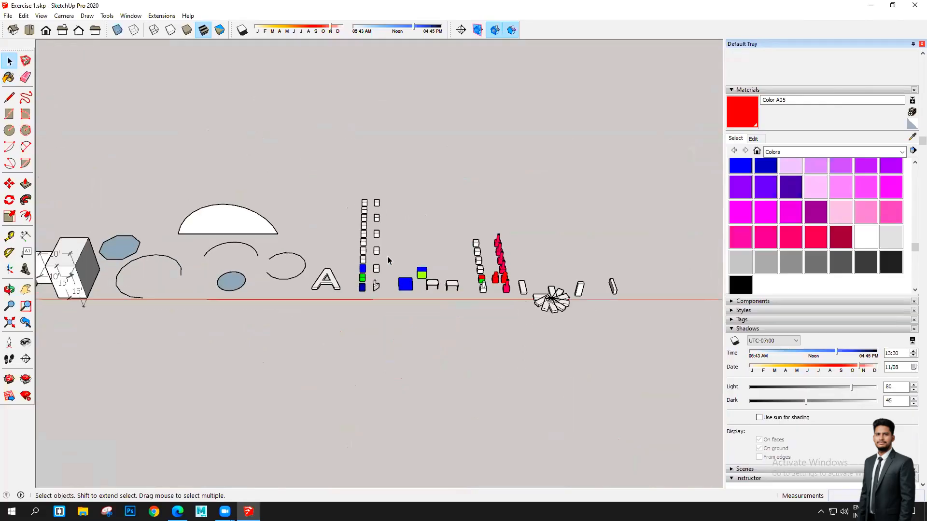
scroll(387, 256, up, 5)
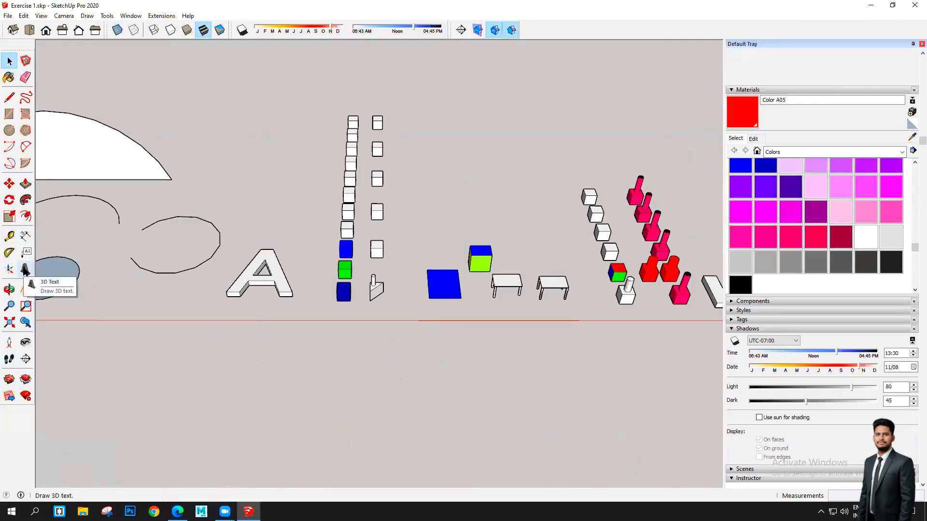
click(25, 270)
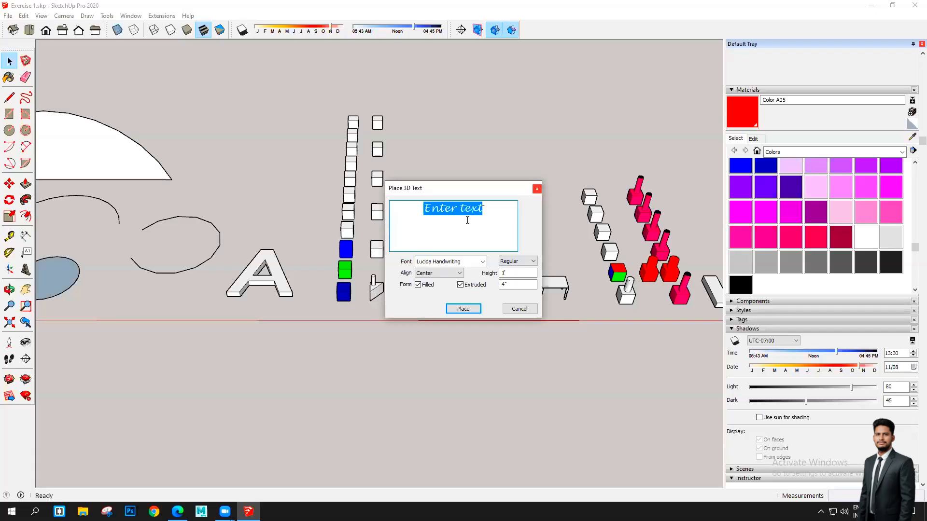
text(Cre)
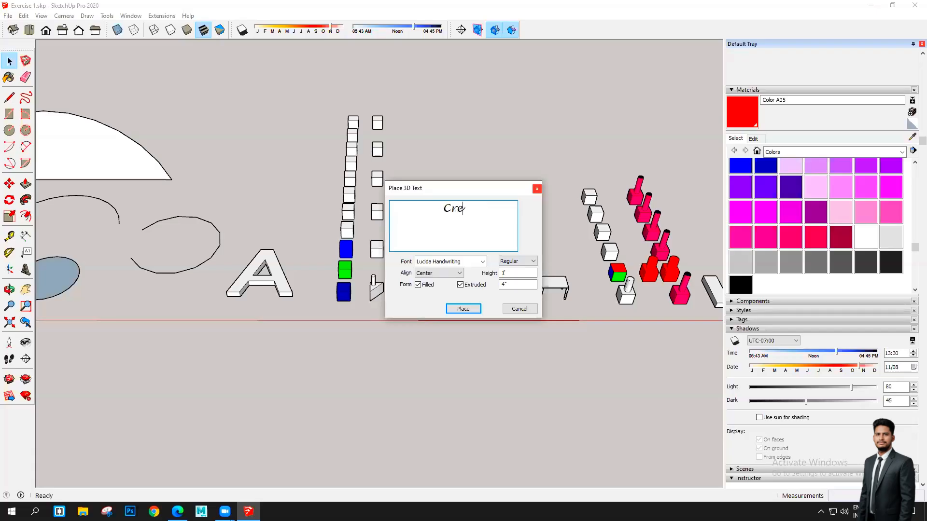
text(ative IT)
key(ctrl+a)
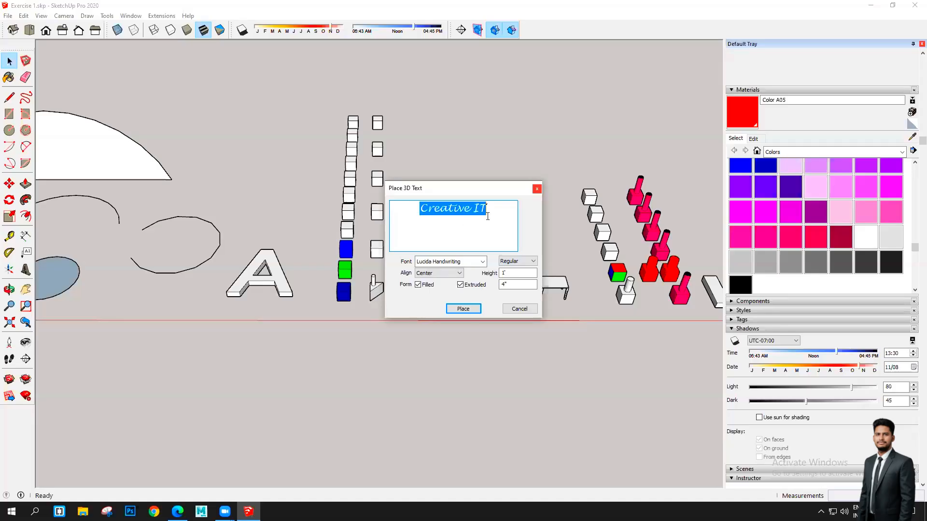
drag(489, 210, 413, 217)
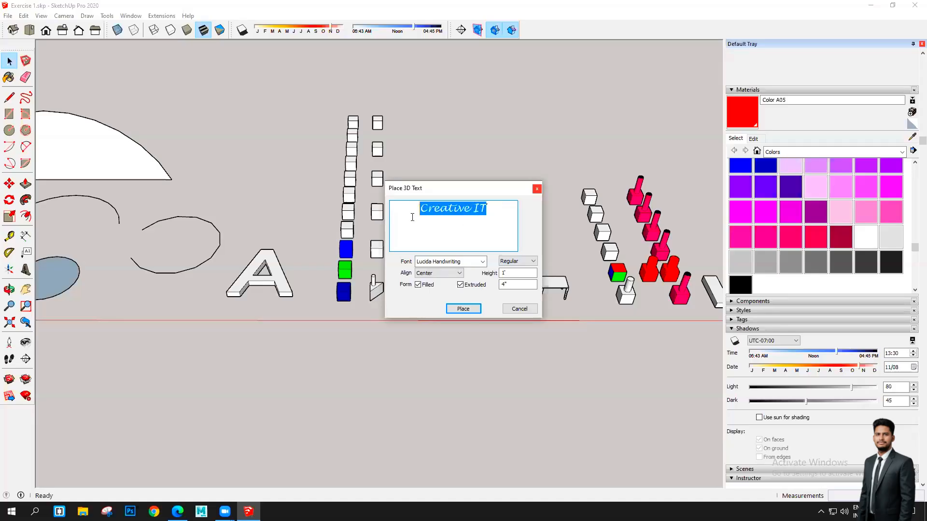
- Set the font of the "Creative IT" 3D text to MV Boli
click(431, 263)
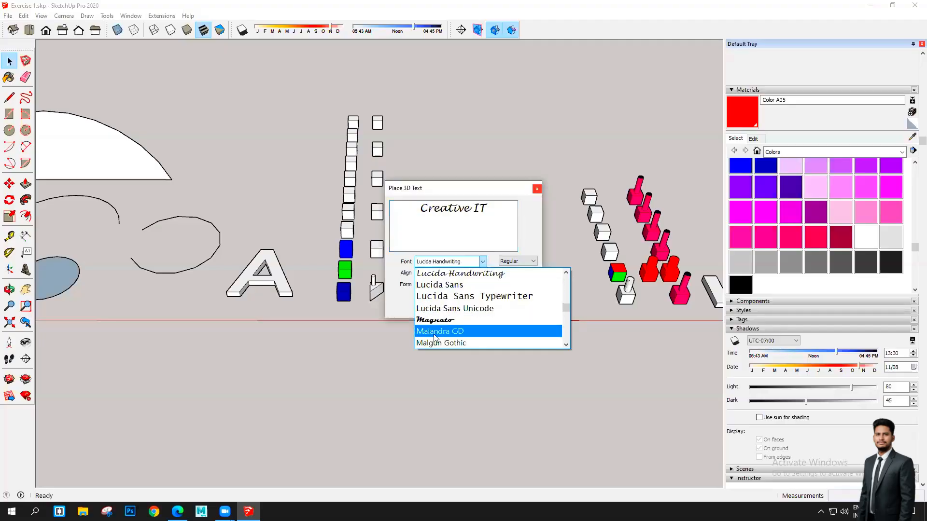
scroll(436, 337, down, 10)
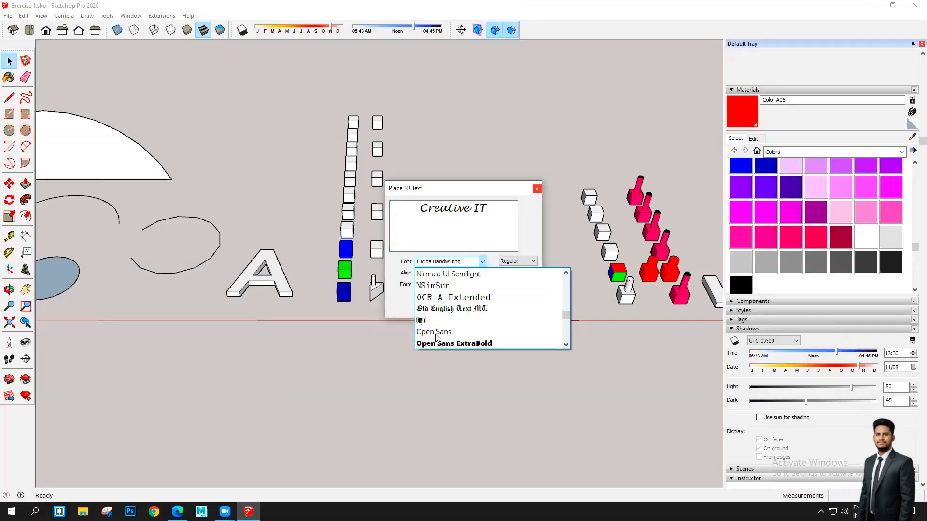
scroll(454, 318, up, 1)
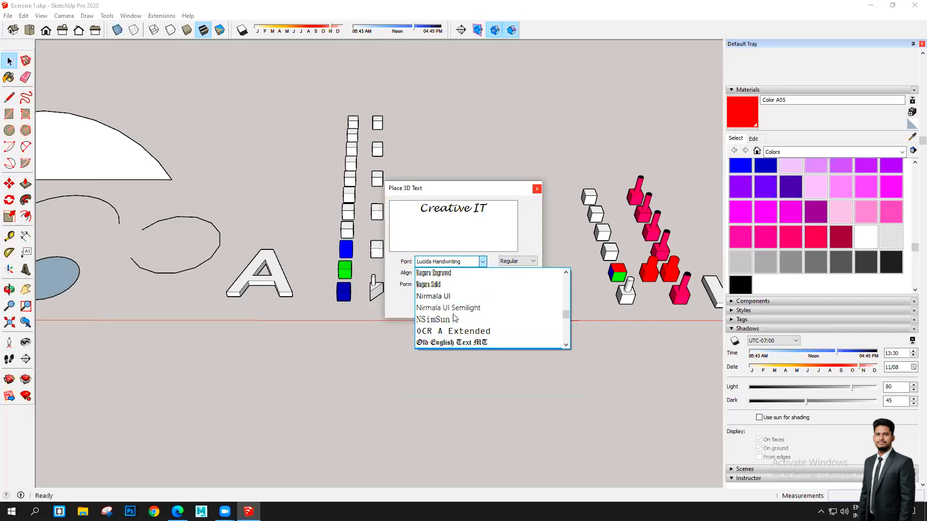
scroll(454, 319, up, 1)
click(452, 287)
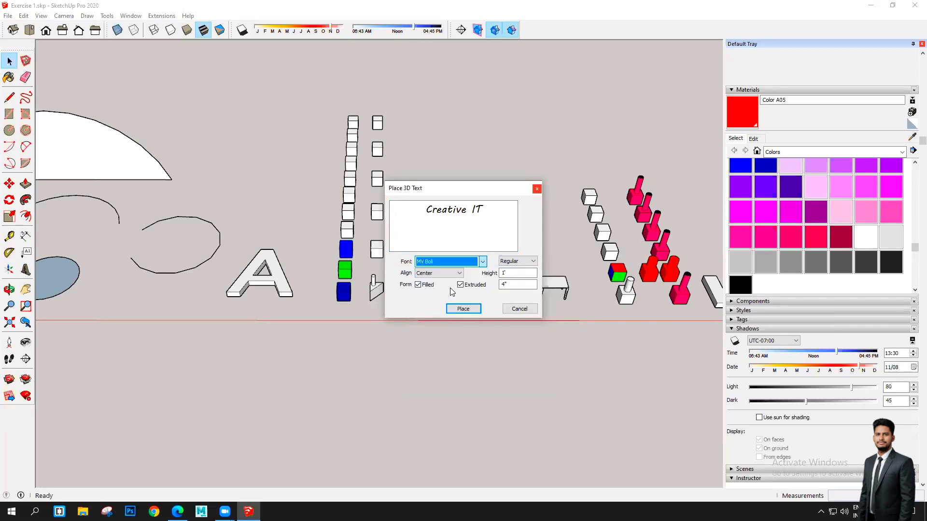
- Change the font of the "Creative IT" 3D text to Kristen ITC
click(459, 264)
scroll(456, 296, up, 3)
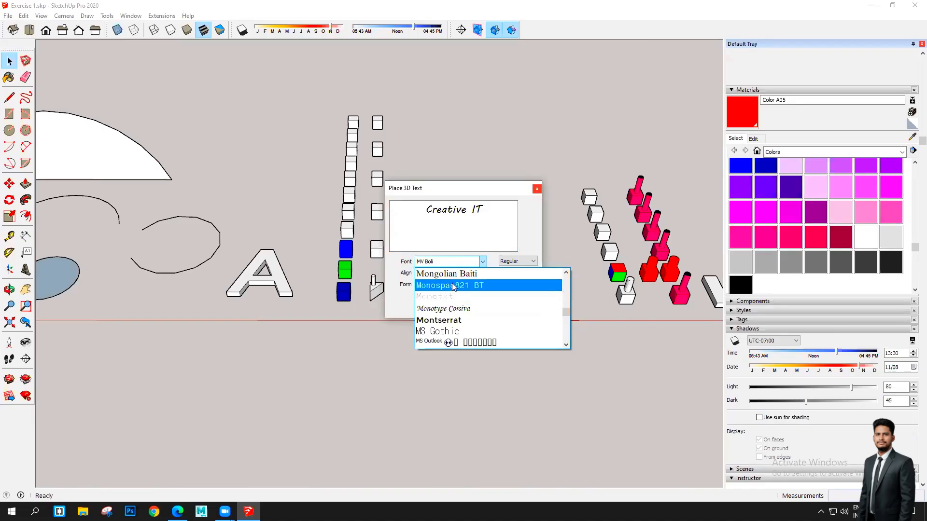
scroll(454, 289, up, 5)
scroll(456, 295, up, 2)
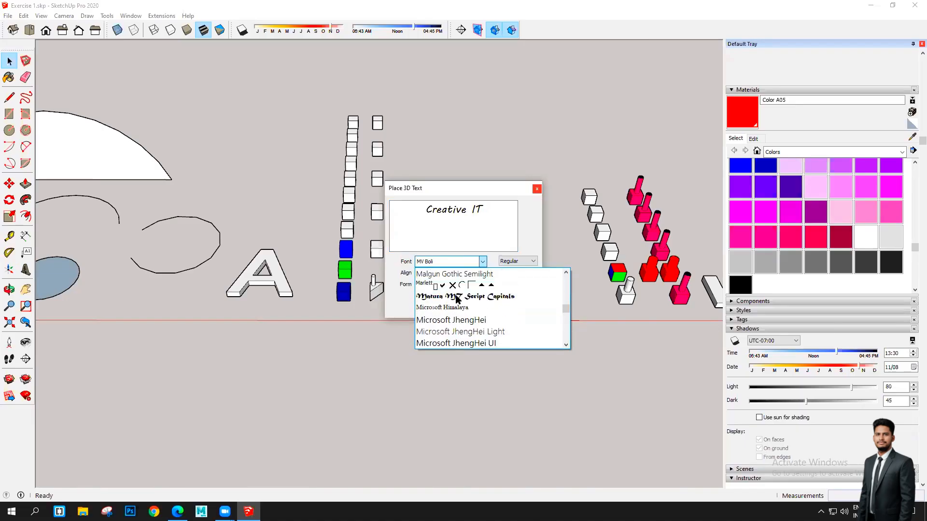
scroll(456, 294, up, 1)
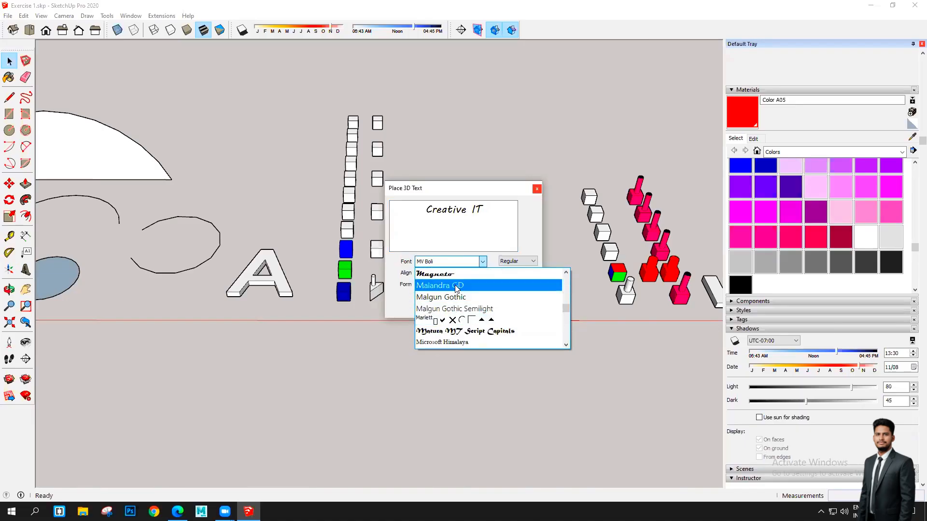
scroll(463, 293, up, 4)
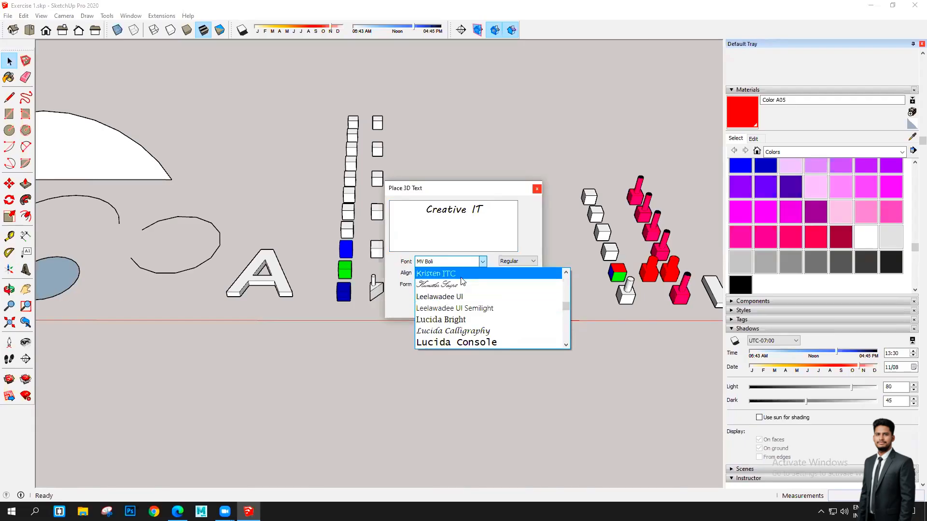
click(461, 279)
- Change the font of the "Creative IT" 3D text to Franklin Gothic Heavy
click(466, 263)
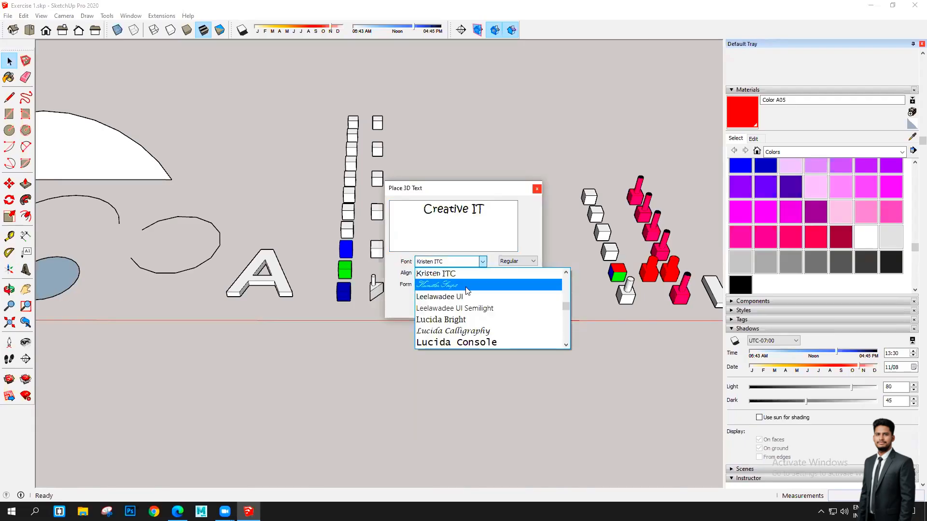
scroll(467, 294, up, 4)
scroll(463, 293, up, 1)
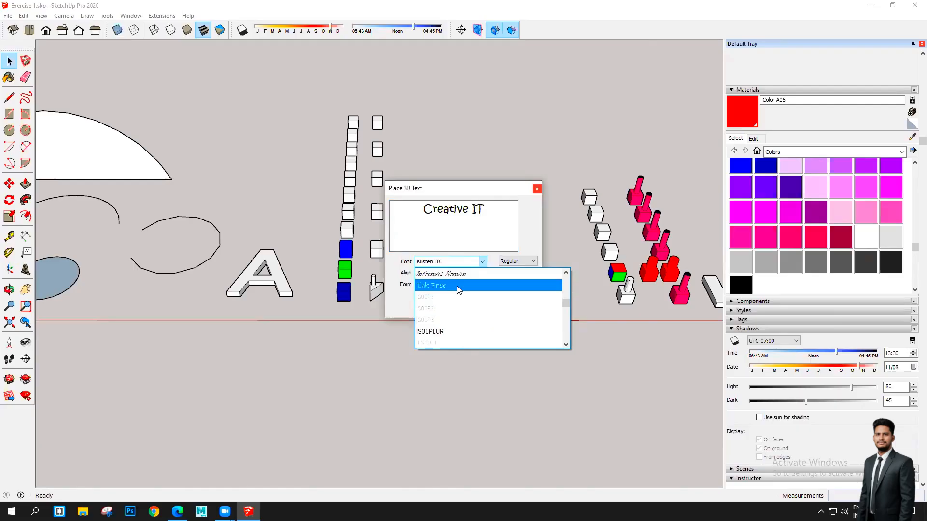
scroll(458, 290, up, 3)
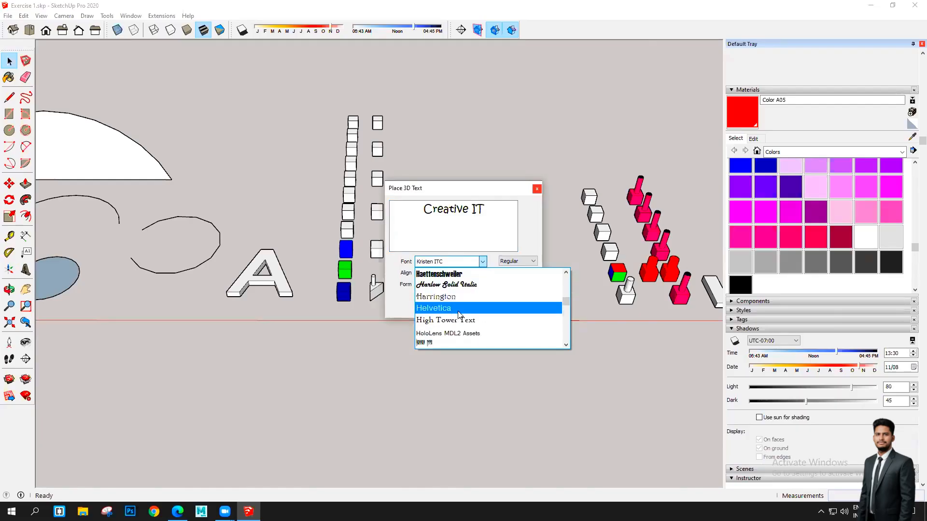
scroll(471, 306, up, 3)
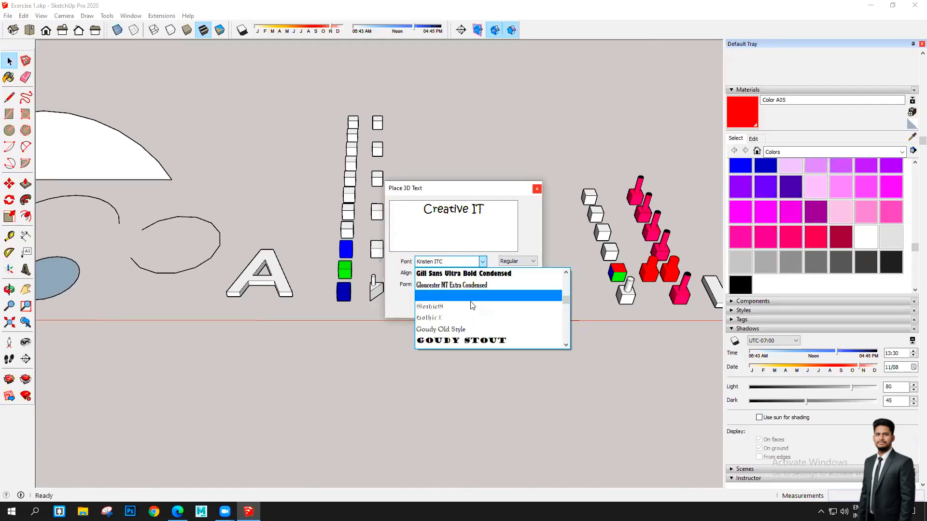
scroll(471, 305, down, 1)
scroll(463, 299, up, 5)
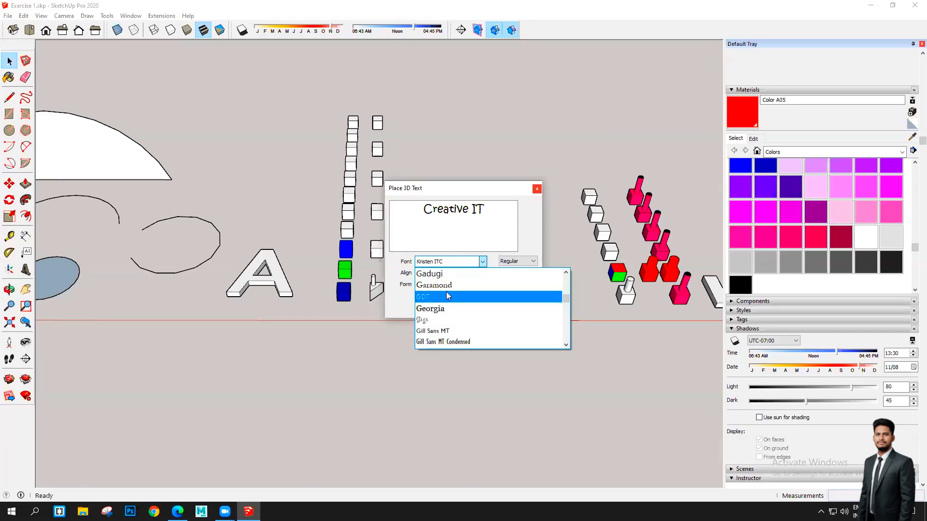
scroll(448, 295, up, 2)
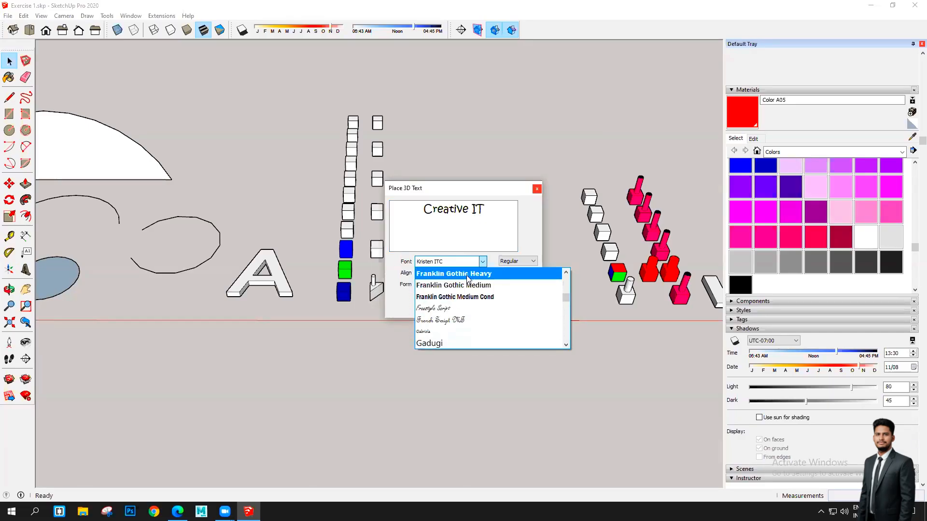
click(466, 276)
- Change the font of the "Creative IT" 3D text to Eras Demi ITC
click(468, 268)
scroll(468, 290, up, 6)
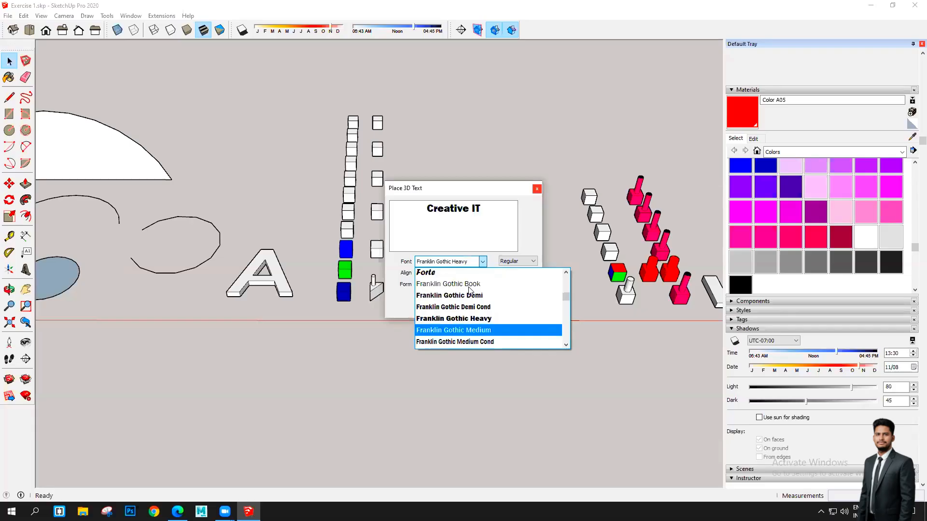
scroll(468, 296, down, 2)
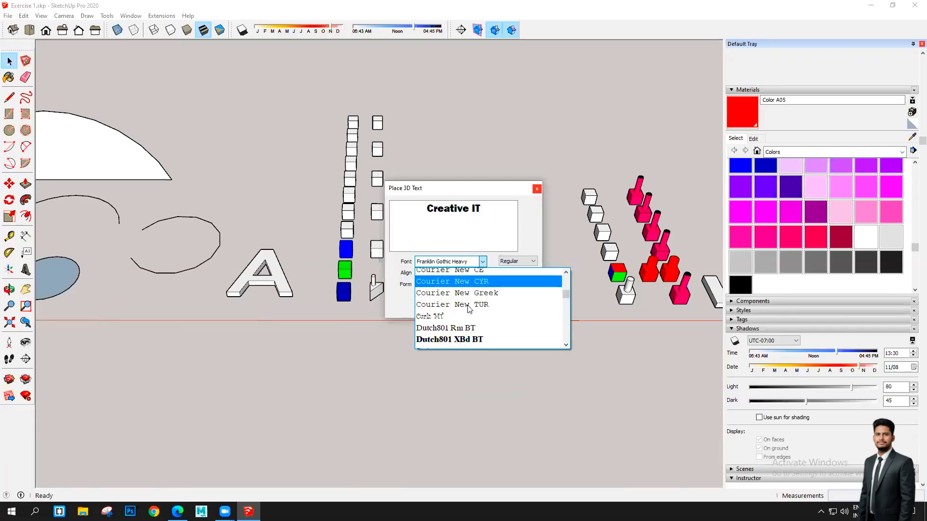
scroll(462, 345, down, 1)
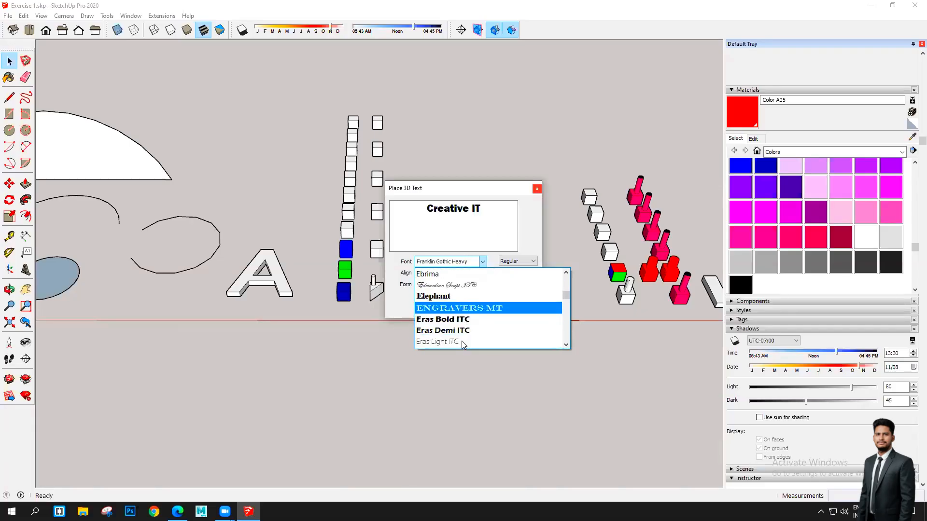
scroll(462, 344, down, 1)
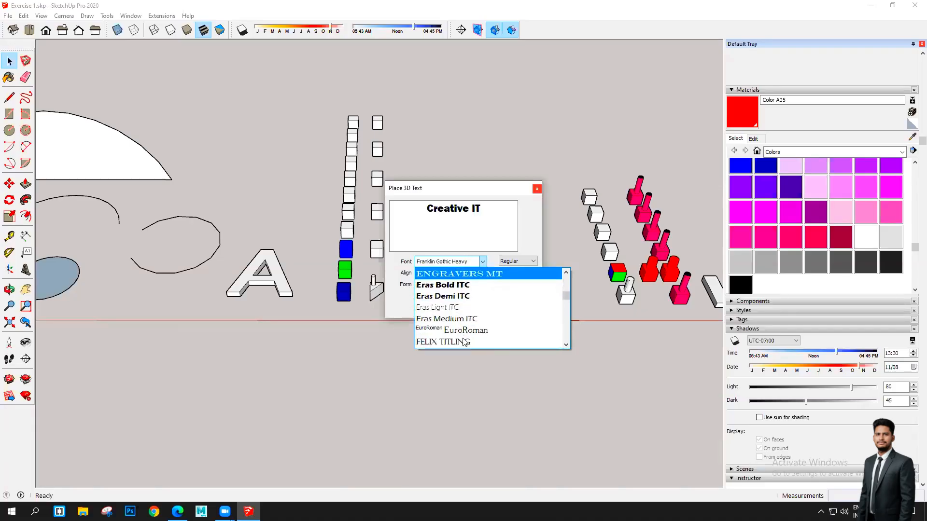
click(460, 296)
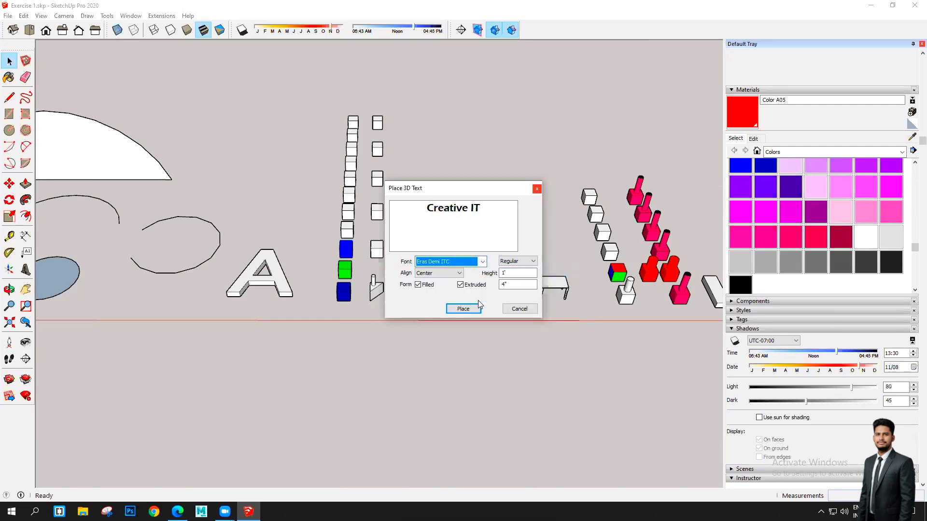
- Change the font of the "Creative IT" 3D text to Helvetica
click(476, 266)
scroll(466, 340, down, 2)
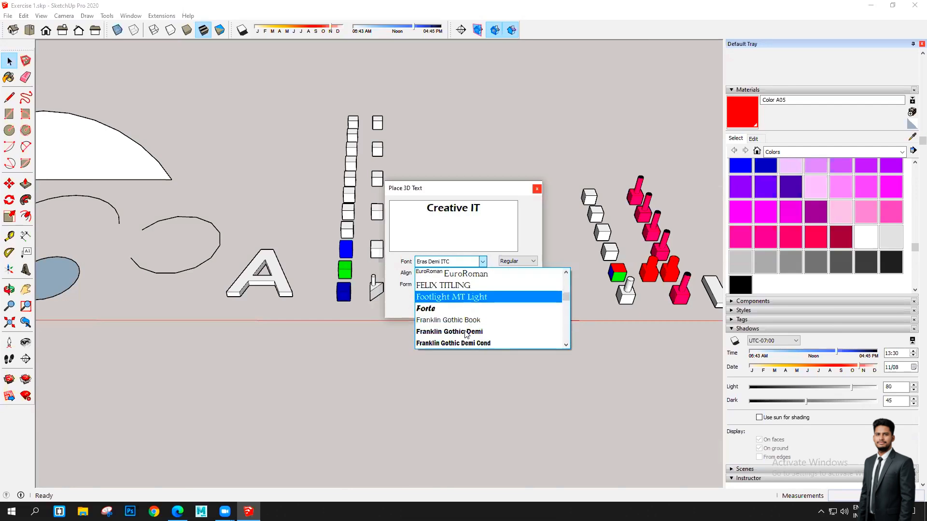
scroll(476, 334, down, 4)
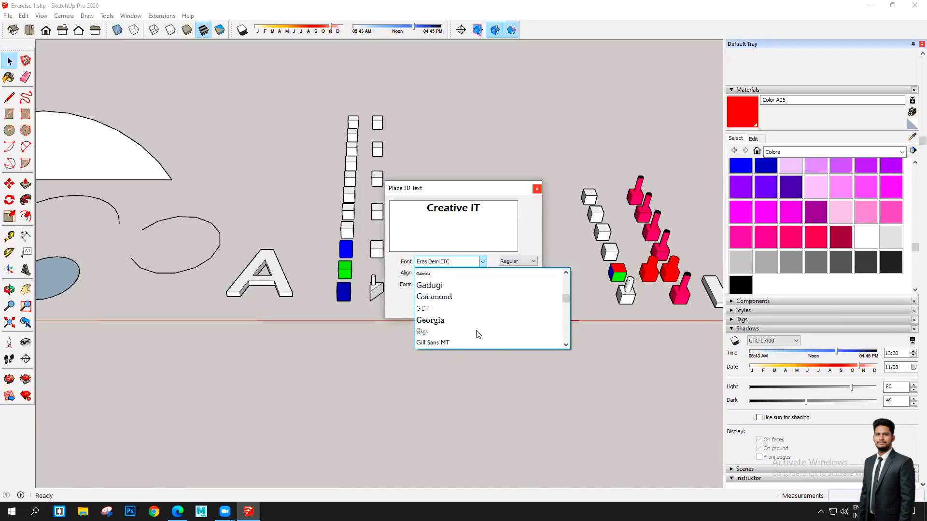
scroll(477, 334, down, 4)
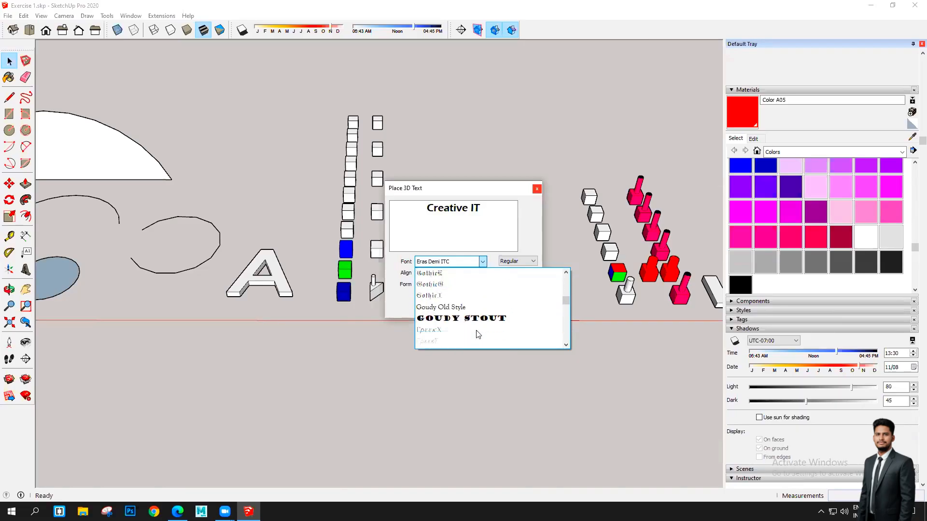
scroll(477, 334, down, 2)
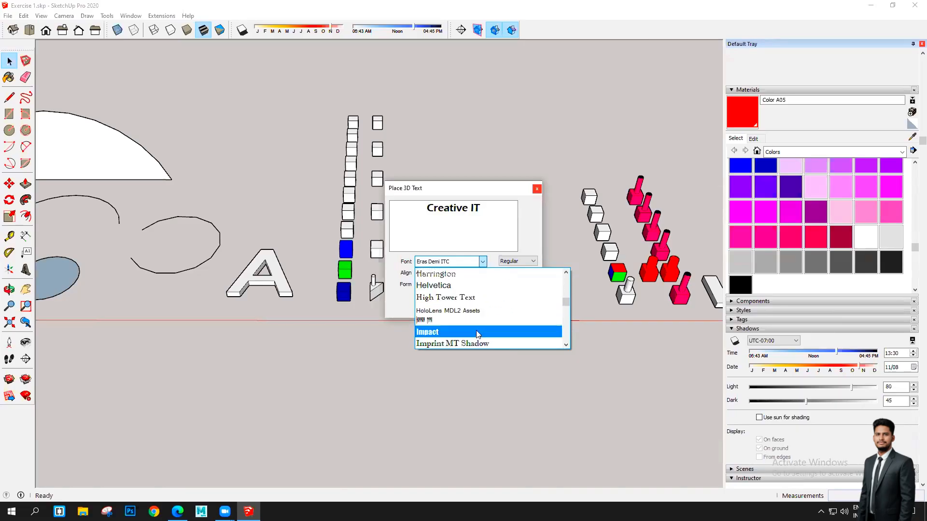
click(463, 286)
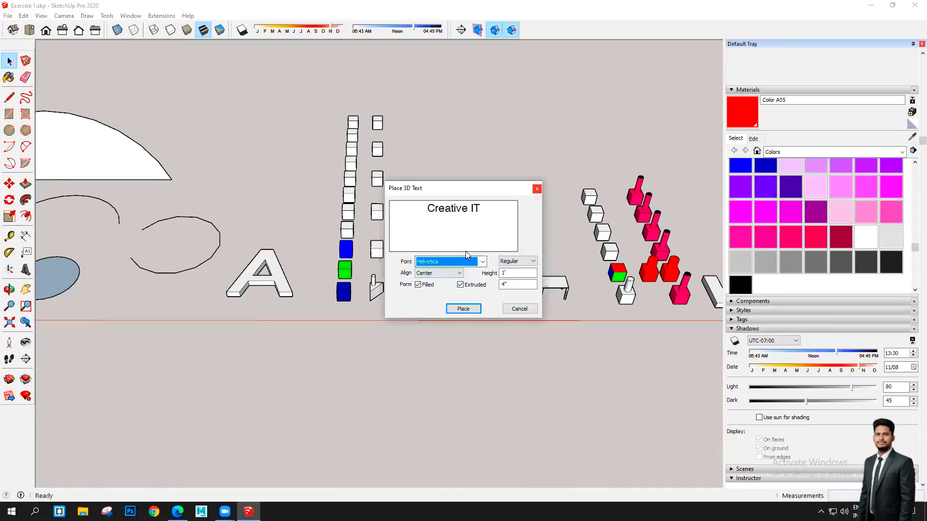
- Try the Kunstler Script font on the "Creative IT" 3D text
click(482, 262)
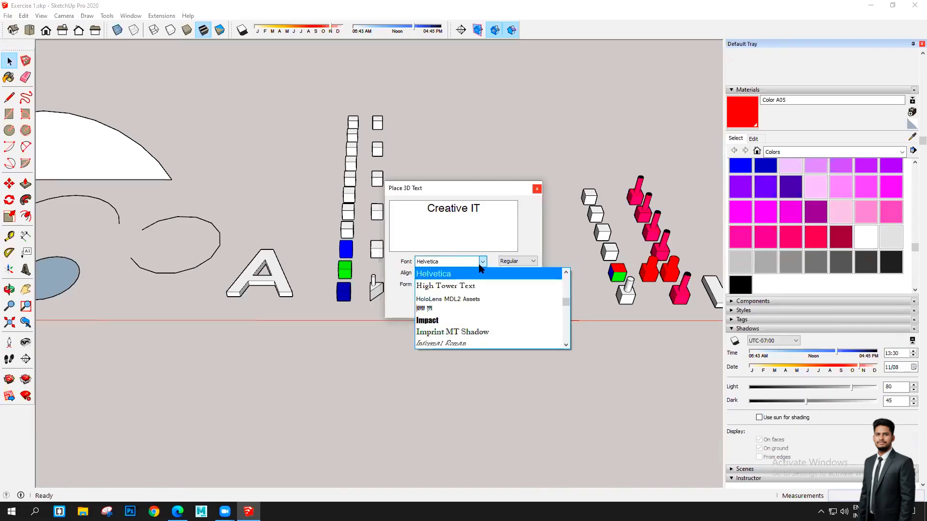
scroll(459, 331, down, 10)
scroll(460, 332, up, 3)
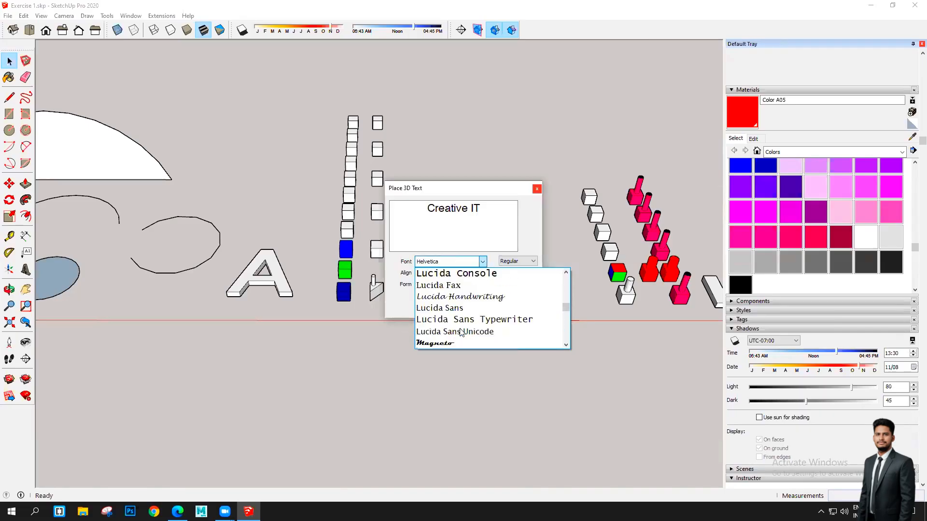
scroll(461, 332, down, 2)
scroll(462, 333, up, 1)
scroll(462, 332, up, 3)
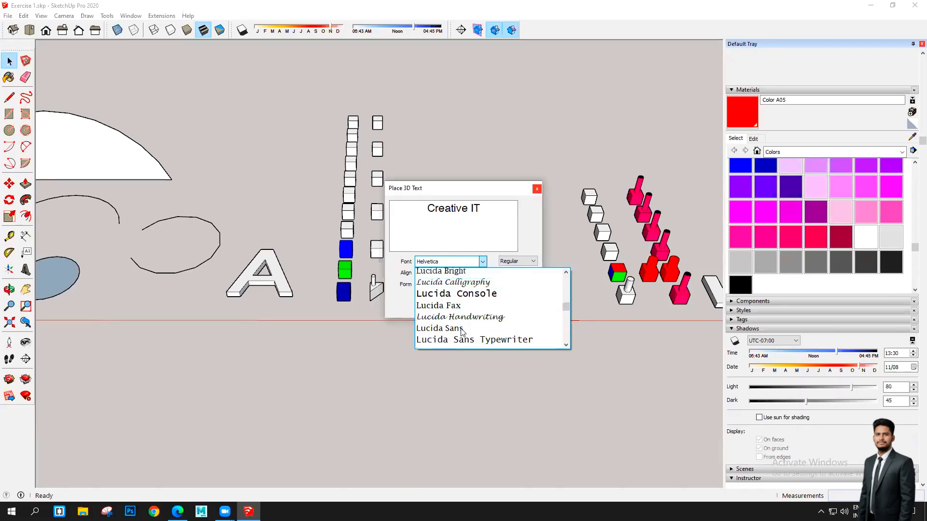
click(451, 286)
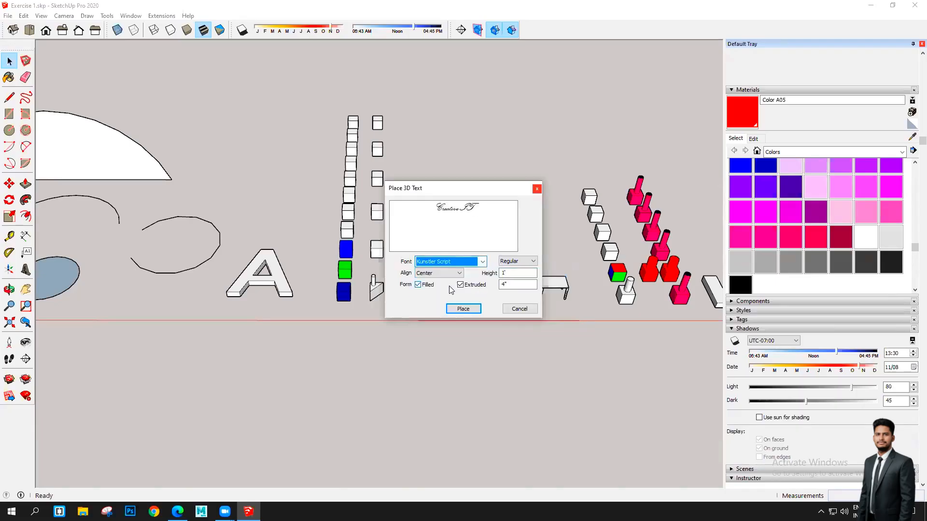
click(472, 263)
scroll(474, 289, up, 5)
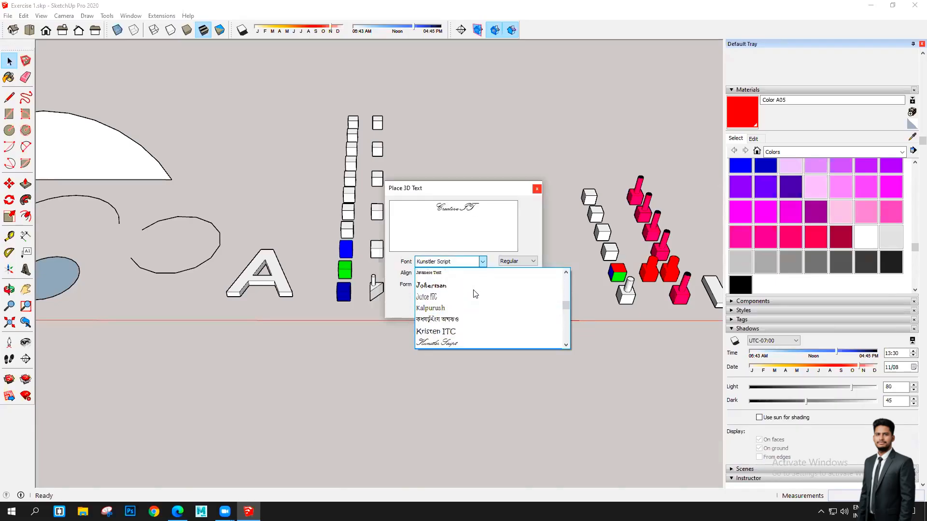
click(458, 343)
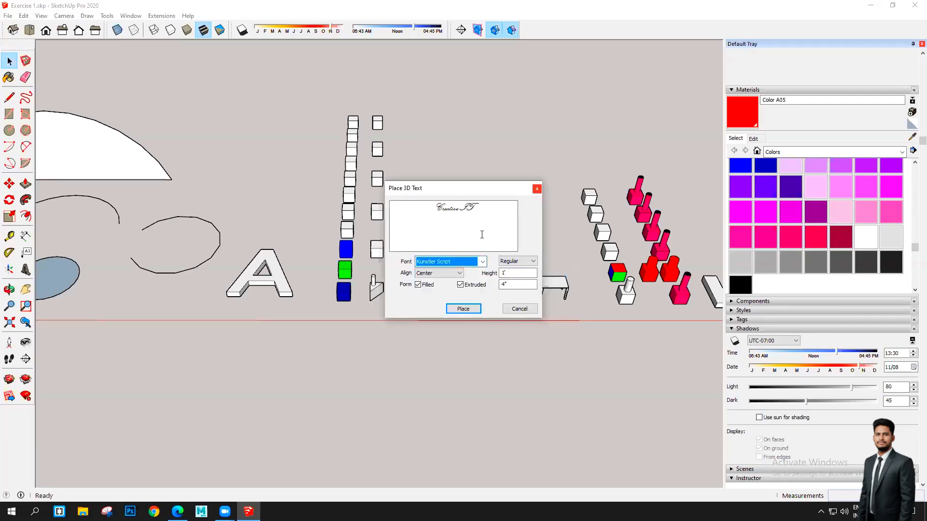
- Set the font of the "Creative IT" 3D text back to Helvetica
click(469, 261)
scroll(448, 309, up, 6)
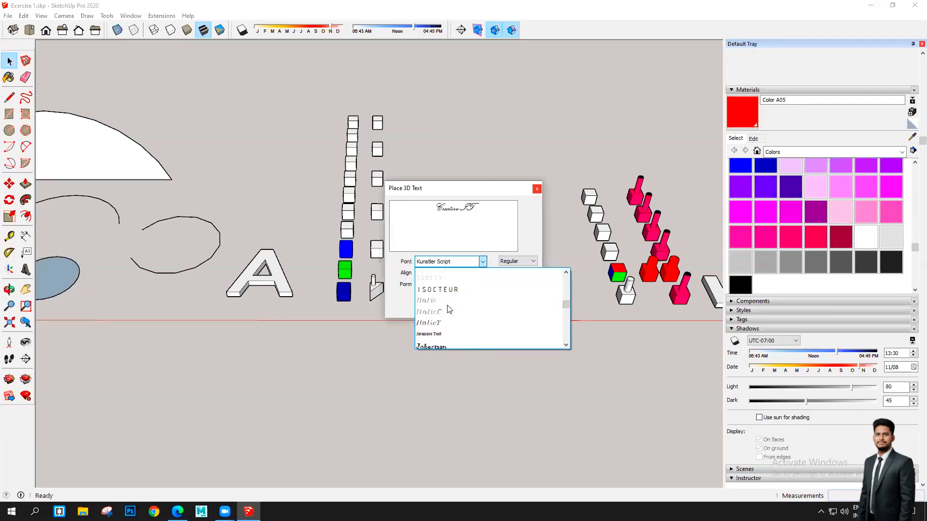
scroll(449, 311, up, 3)
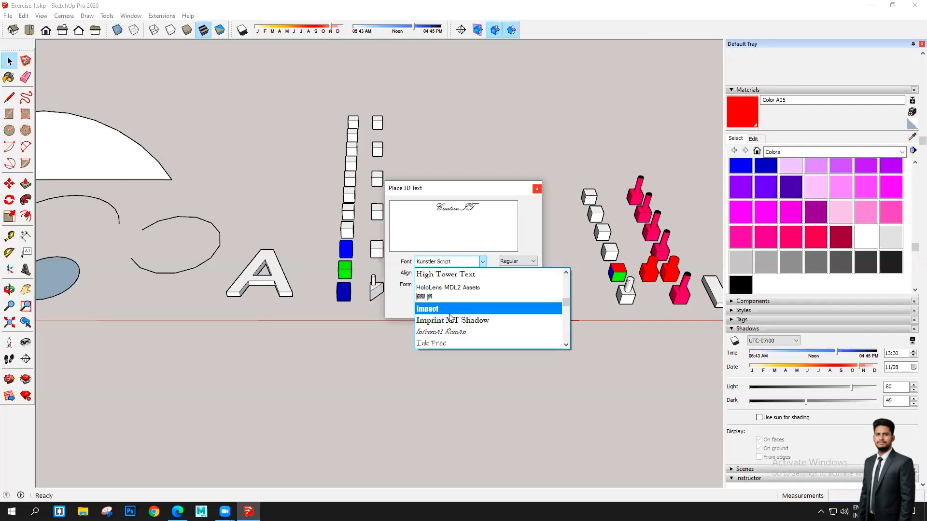
scroll(454, 332, down, 1)
scroll(454, 332, up, 3)
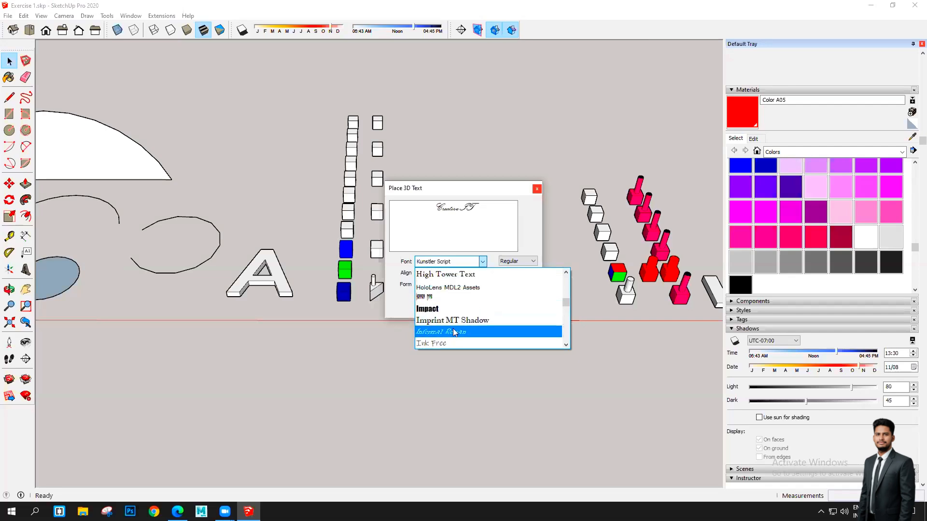
click(454, 332)
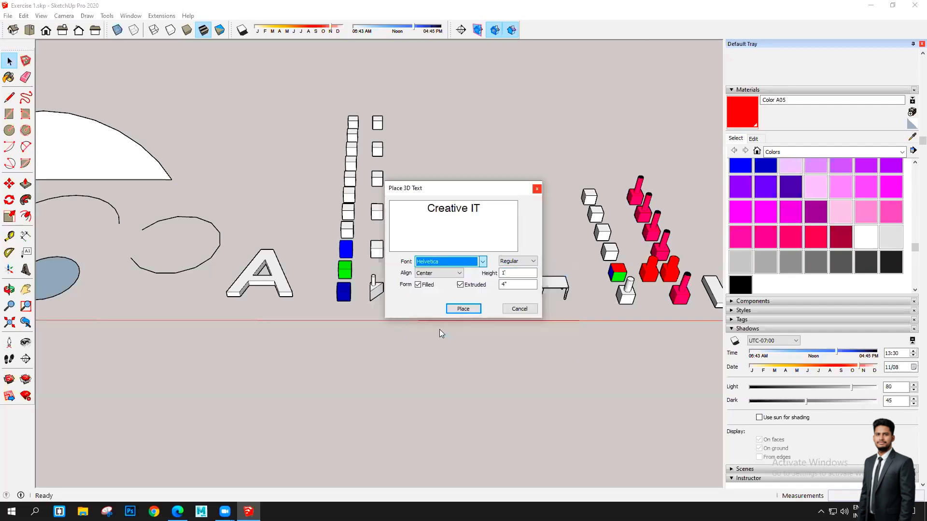
- Try the Left and Right alignments on the "Creative IT" text and set the alignment back to Center
click(453, 273)
click(437, 282)
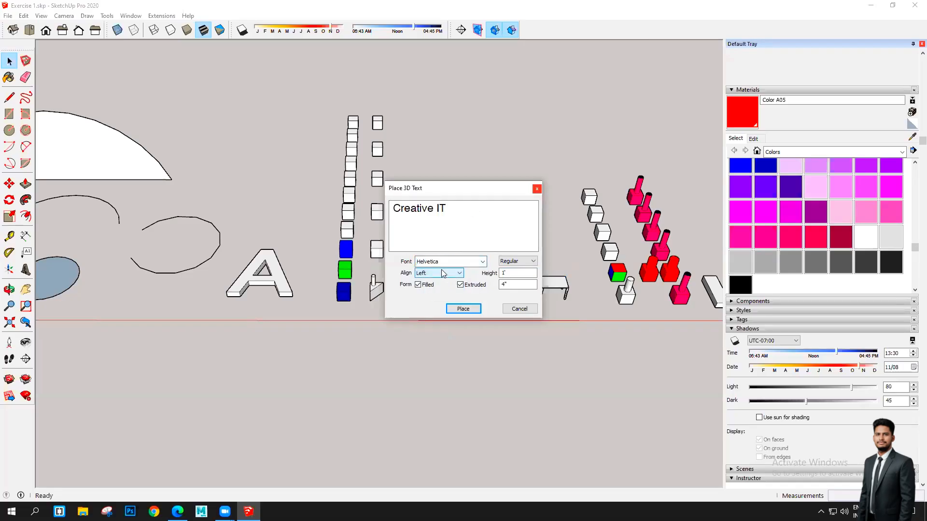
click(440, 273)
click(437, 288)
click(439, 273)
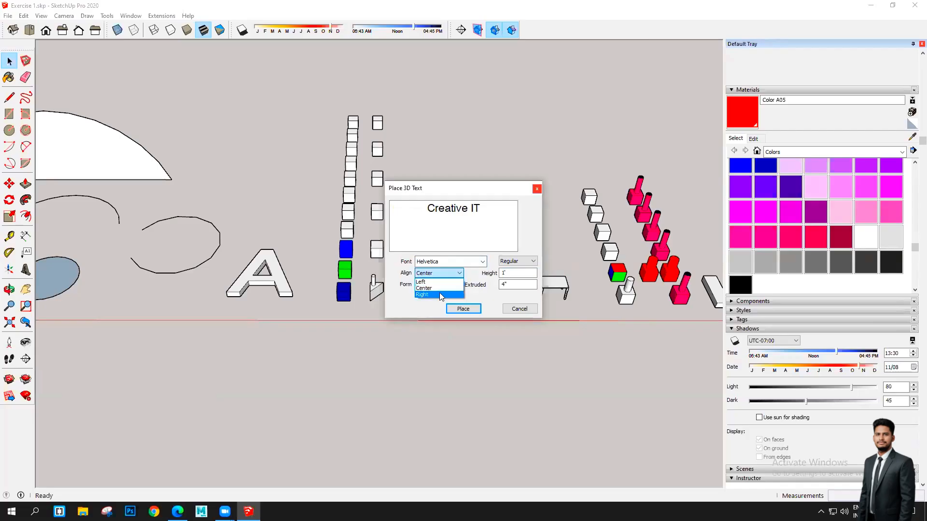
click(439, 293)
click(438, 275)
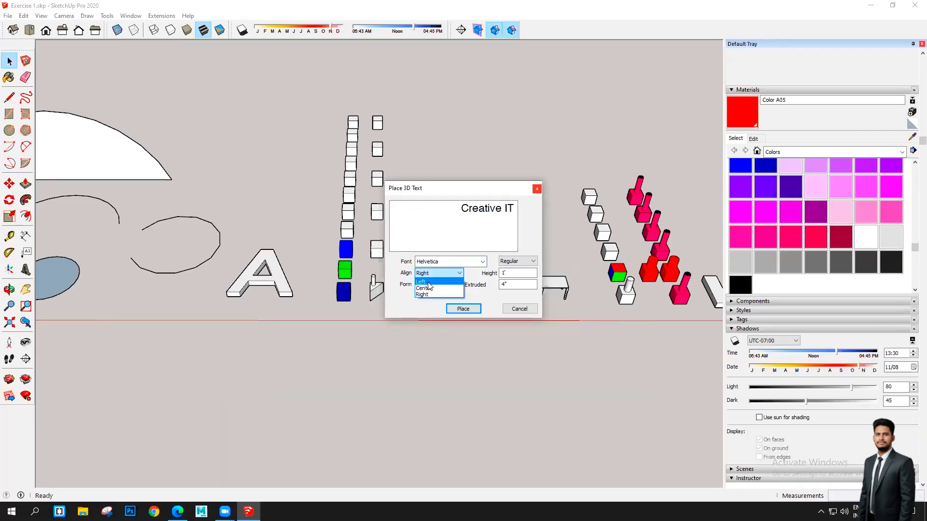
click(437, 281)
click(449, 274)
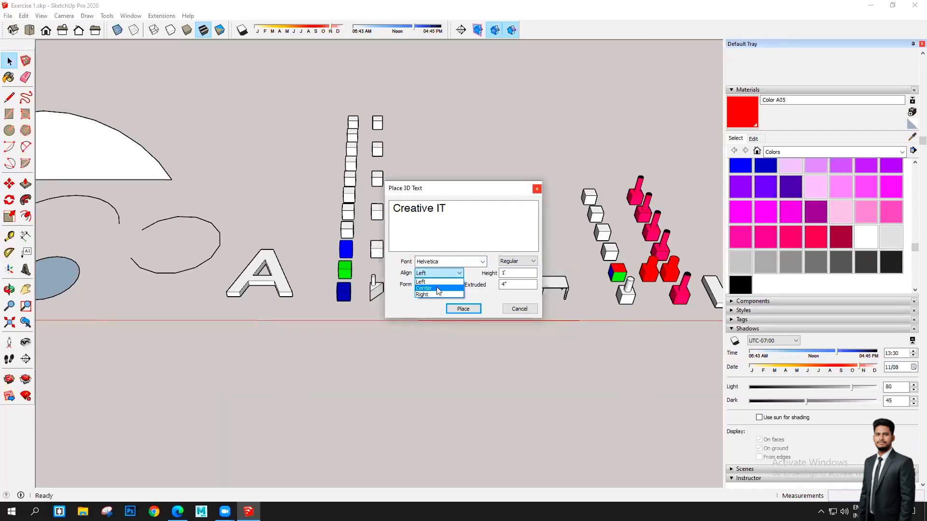
click(445, 288)
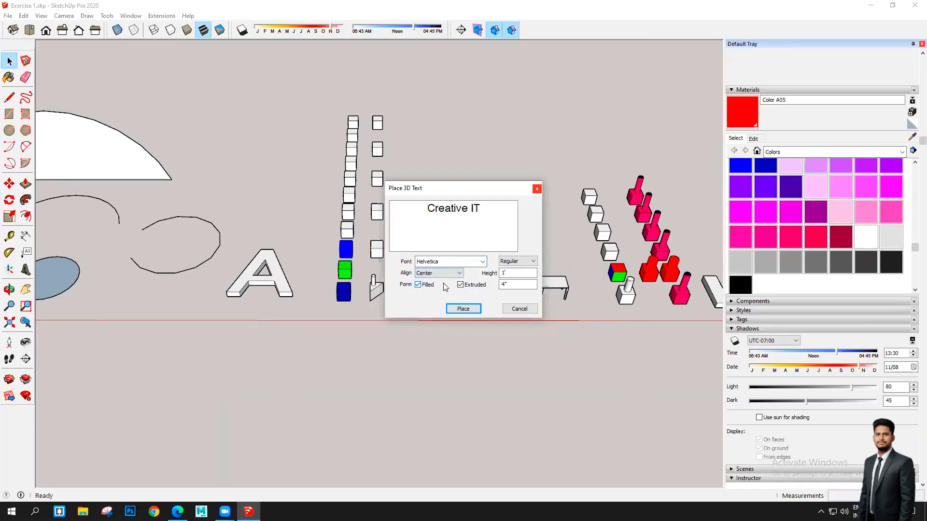
- Try the Bold style on the "Creative IT" text and return it to Regular
click(531, 263)
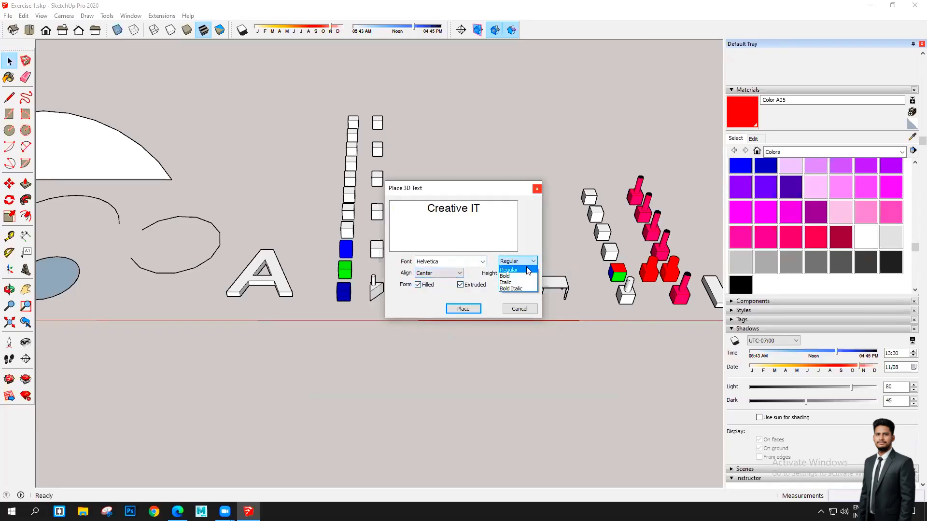
click(524, 277)
click(522, 262)
click(522, 271)
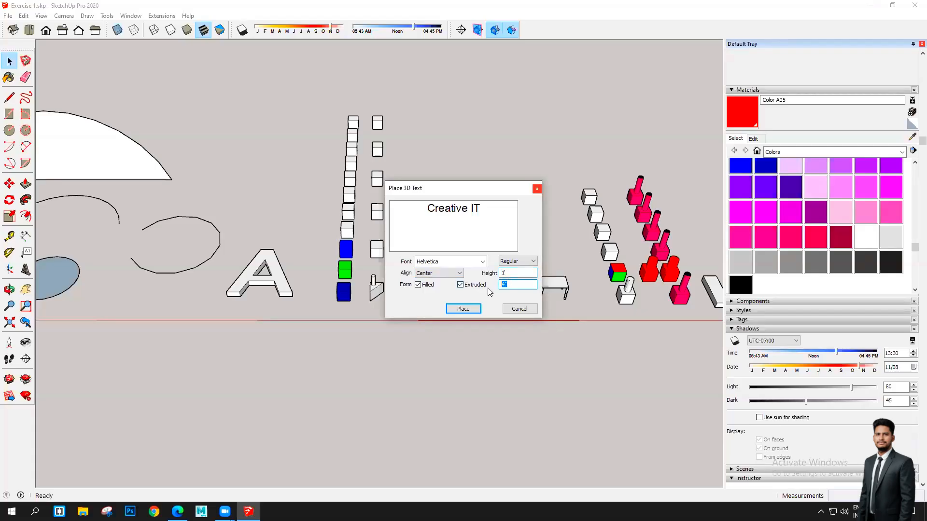
- Place the "Creative IT" 3D text on the upper part of the large dimensioned box's side face toward the octagon
click(467, 311)
scroll(502, 333, down, 2)
scroll(287, 324, up, 5)
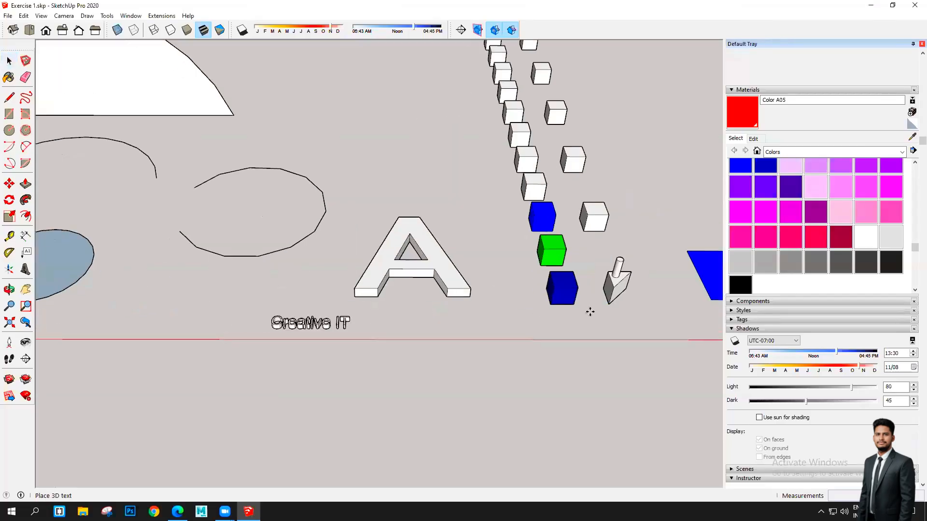
scroll(569, 303, down, 5)
scroll(379, 278, down, 2)
scroll(367, 290, up, 3)
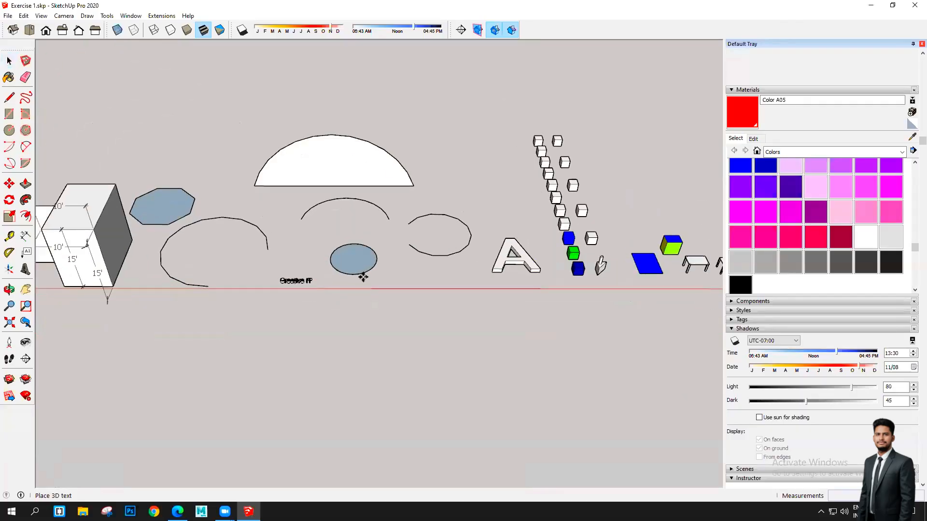
scroll(357, 275, down, 3)
scroll(338, 234, up, 3)
scroll(381, 251, down, 3)
scroll(215, 263, up, 5)
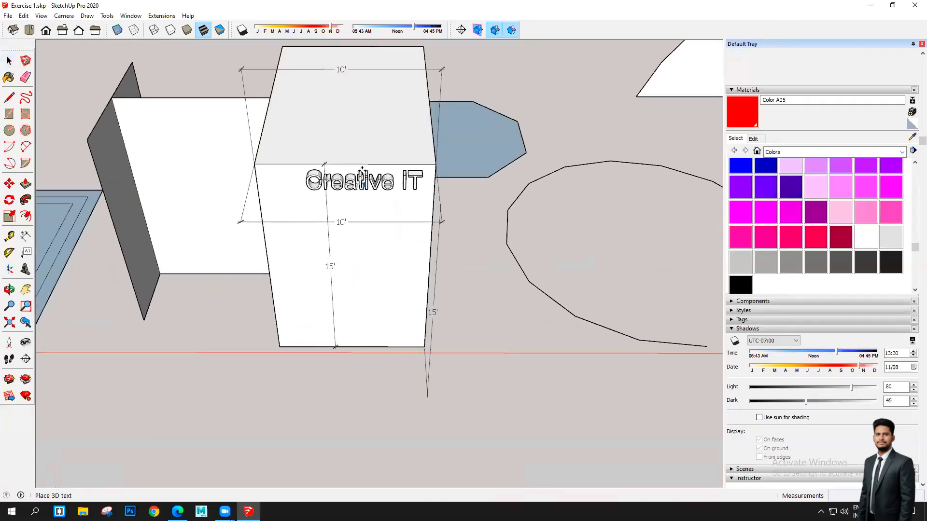
scroll(347, 127, down, 3)
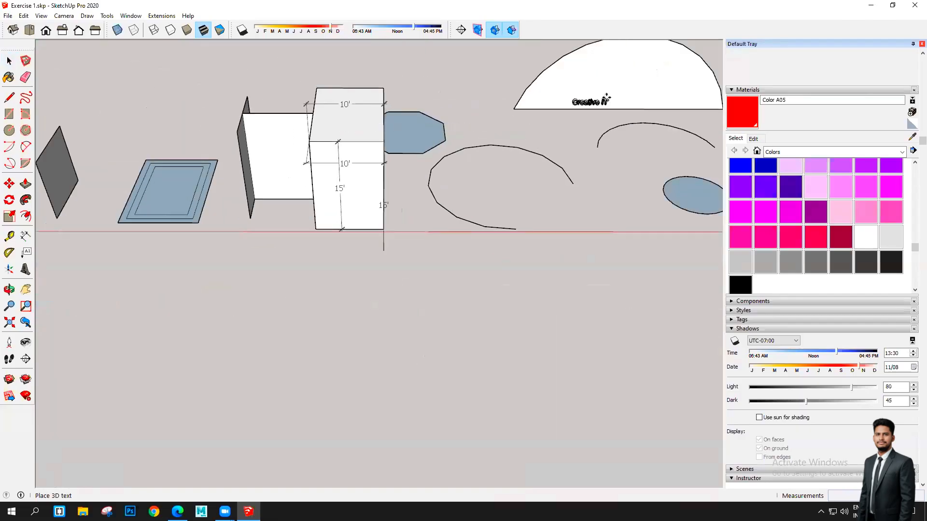
middle_drag(453, 137, 407, 223)
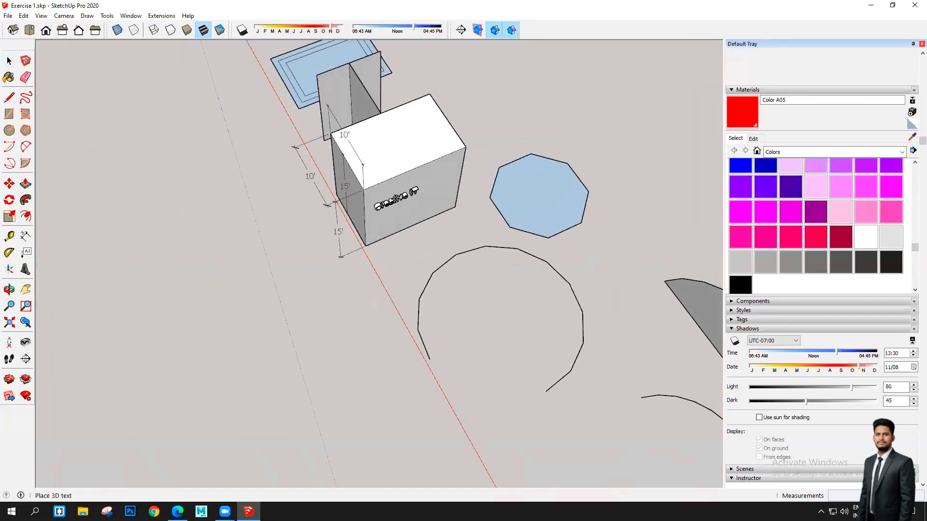
scroll(469, 179, up, 2)
middle_drag(281, 205, 501, 307)
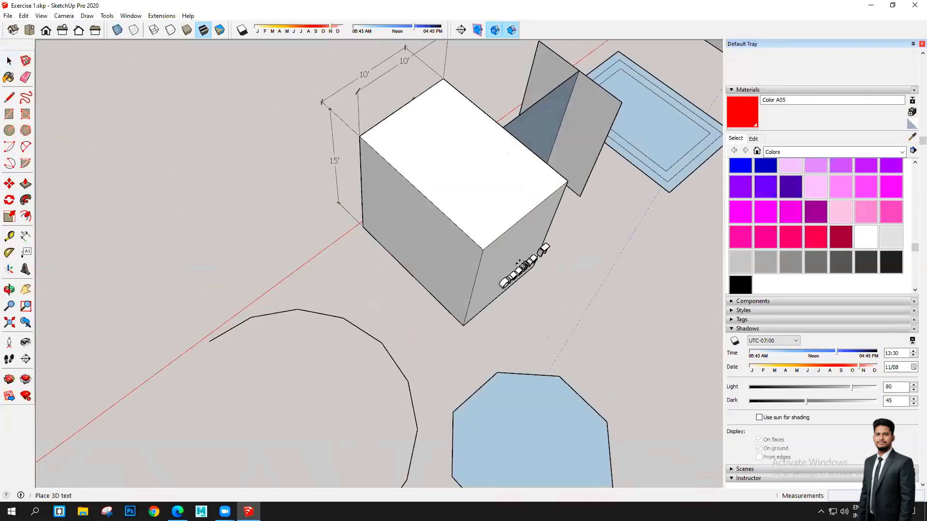
scroll(505, 255, down, 2)
scroll(505, 256, up, 4)
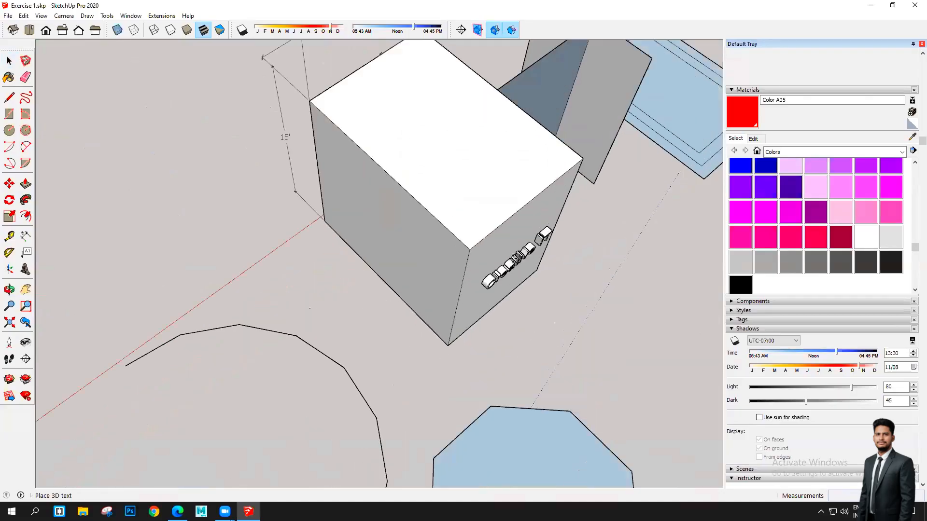
scroll(441, 266, down, 2)
middle_drag(451, 269, 536, 265)
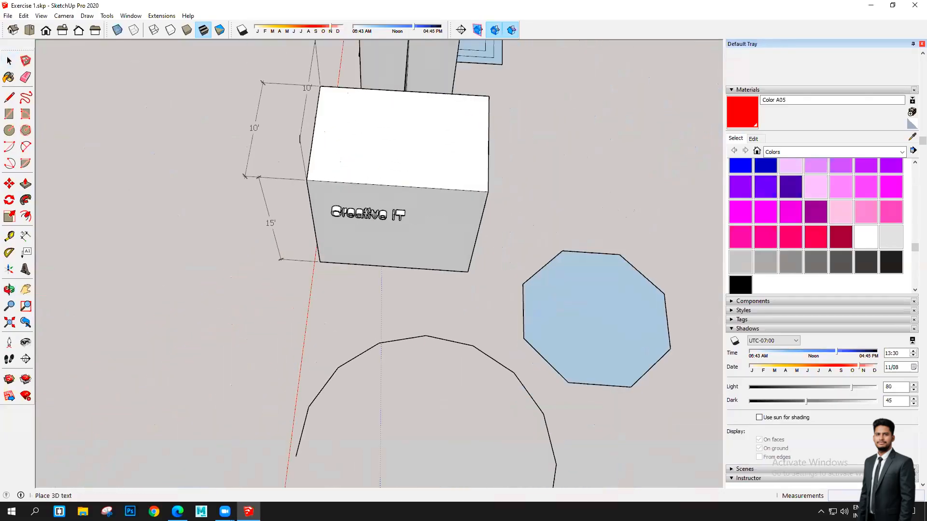
click(330, 215)
key(space)
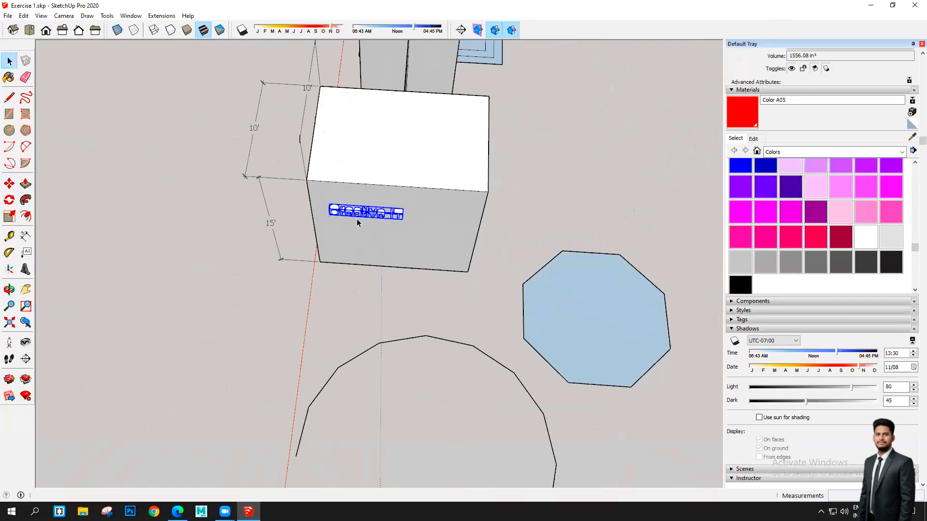
- Open the "Creative IT" text for editing and paint all letters of "Creative" with red Color A05
scroll(360, 203, up, 5)
middle_drag(360, 202, 364, 115)
scroll(364, 362, down, 2)
scroll(364, 366, down, 1)
click(364, 365)
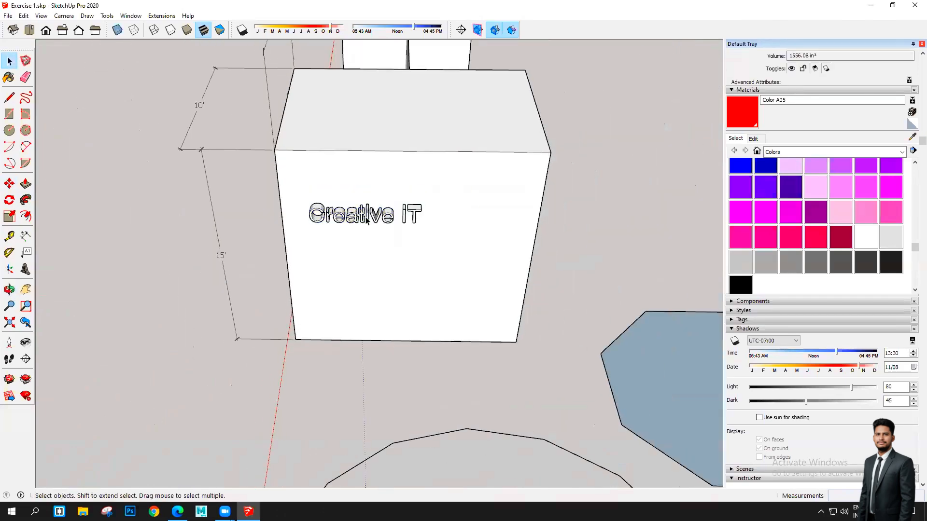
scroll(349, 200, up, 5)
middle_drag(338, 200, 304, 116)
scroll(381, 124, up, 3)
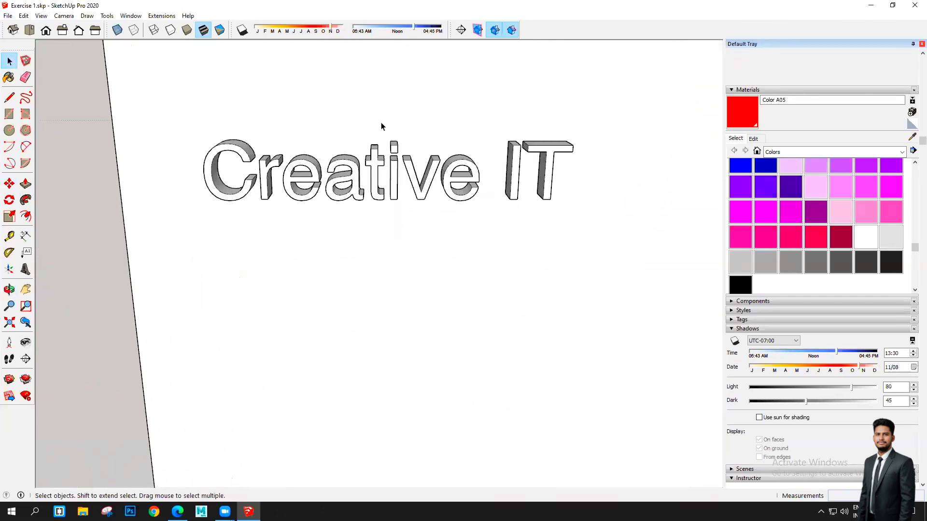
middle_drag(381, 124, 367, 175)
click(374, 171)
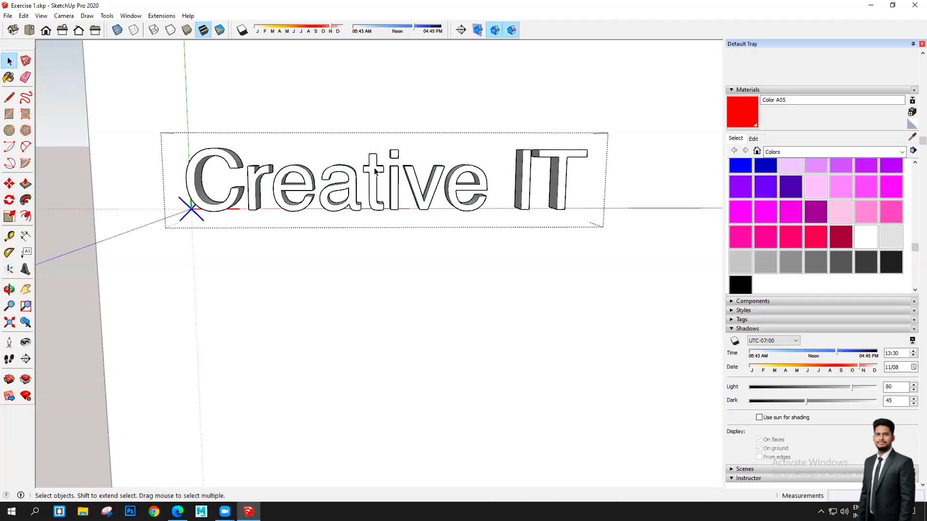
scroll(267, 160, down, 2)
drag(218, 139, 463, 237)
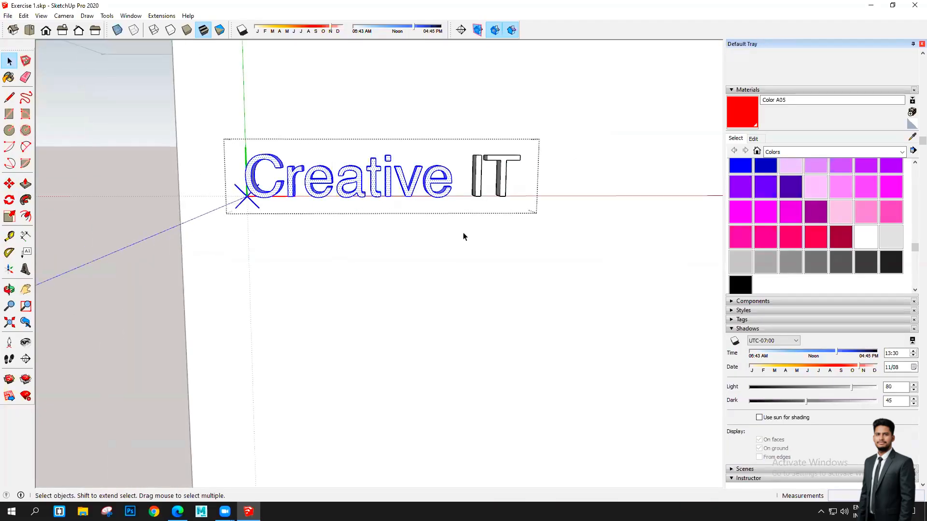
click(754, 131)
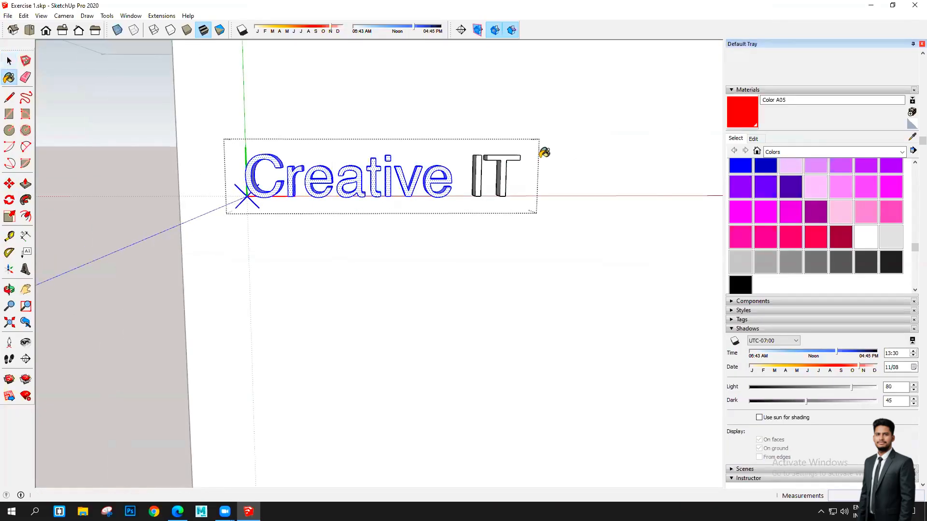
click(441, 166)
key(space)
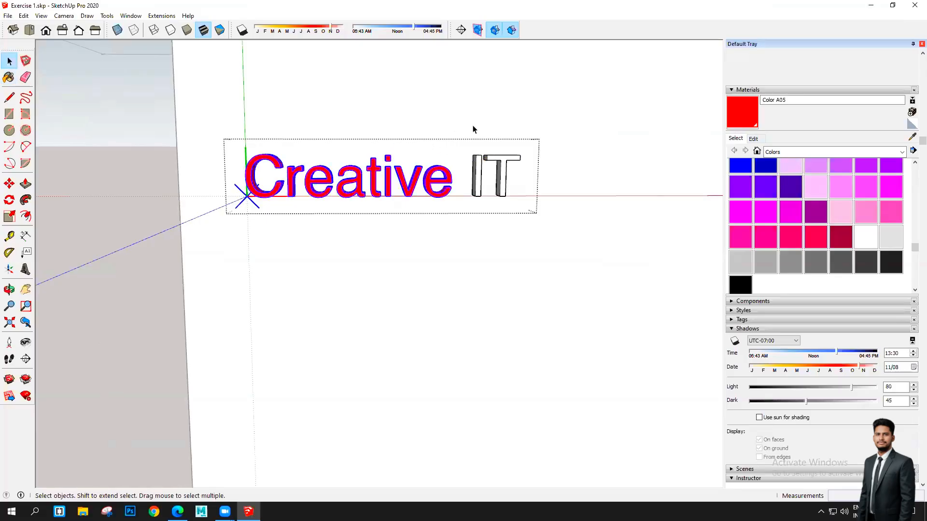
- Paint the letters "IT" with blue Color I07 and close the text component
drag(473, 128, 529, 209)
drag(464, 135, 536, 271)
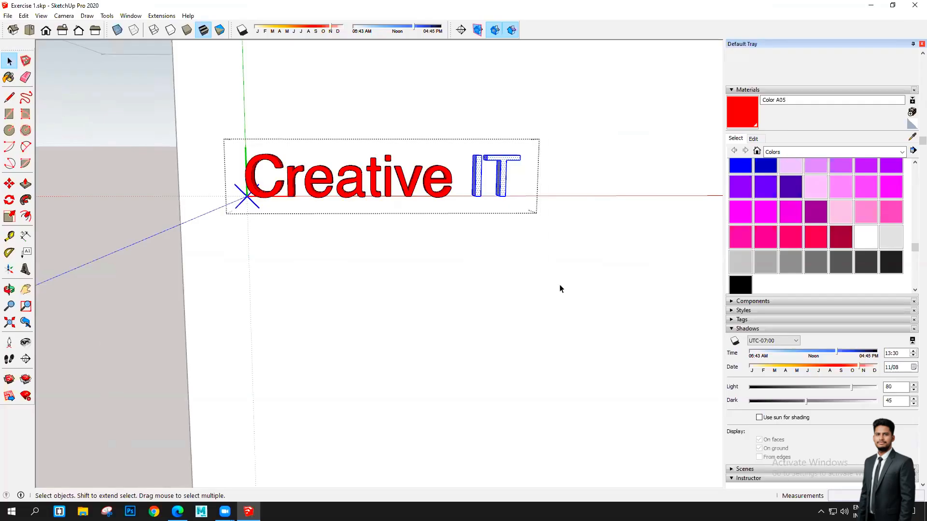
click(740, 166)
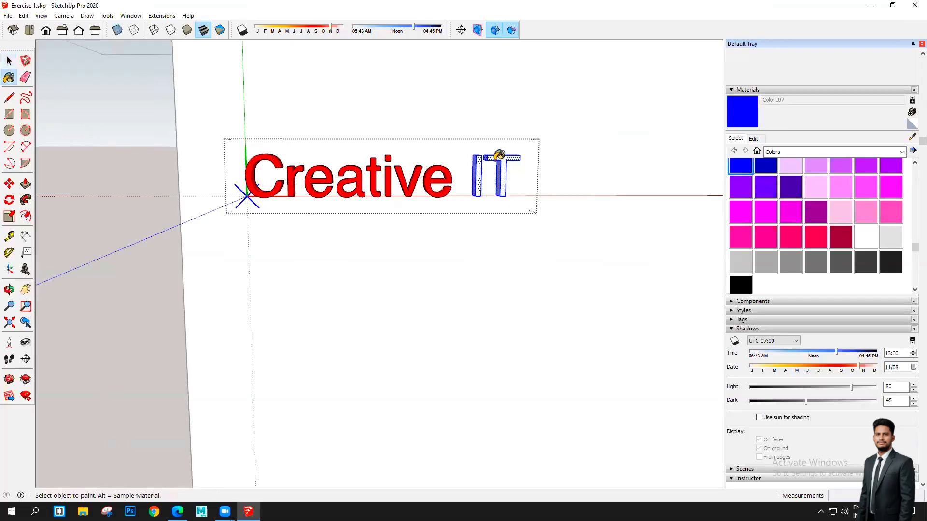
click(499, 154)
click(8, 61)
click(80, 94)
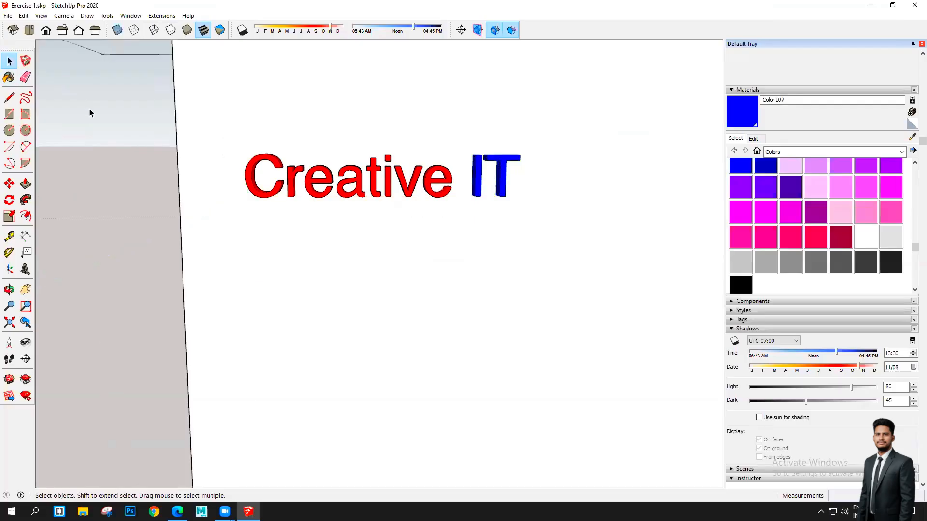
- Start a new 3D text reading "ES ID 2001" and set its font to Goudy Old Style
scroll(334, 286, down, 6)
scroll(371, 201, up, 2)
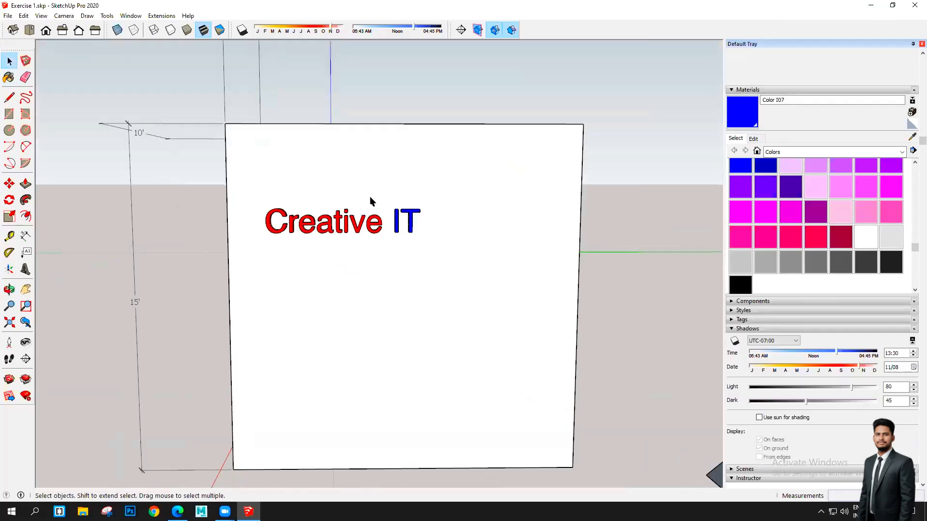
scroll(372, 201, up, 3)
middle_drag(371, 200, 373, 297)
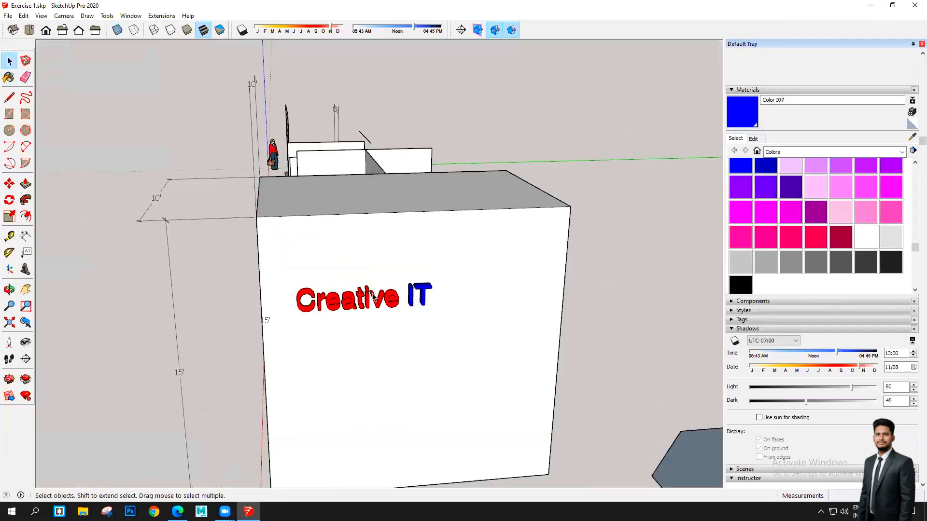
scroll(373, 296, down, 5)
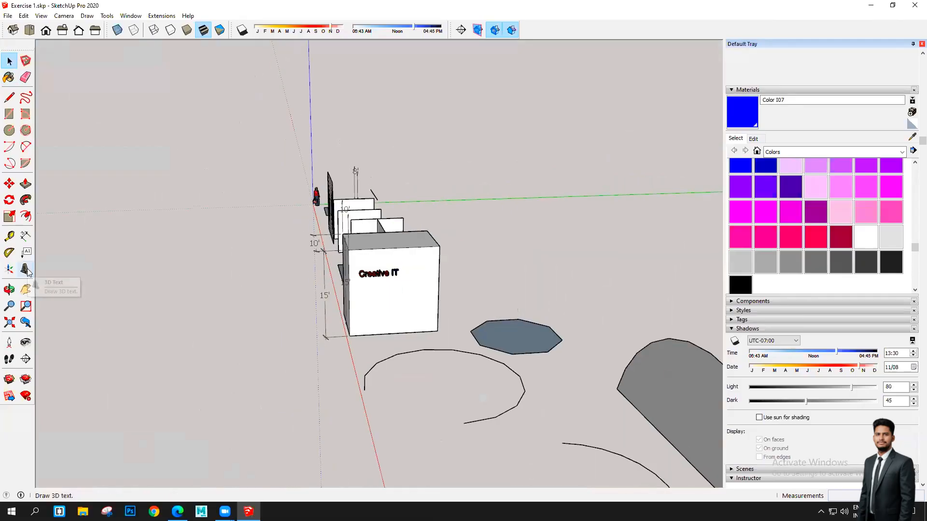
key(t)
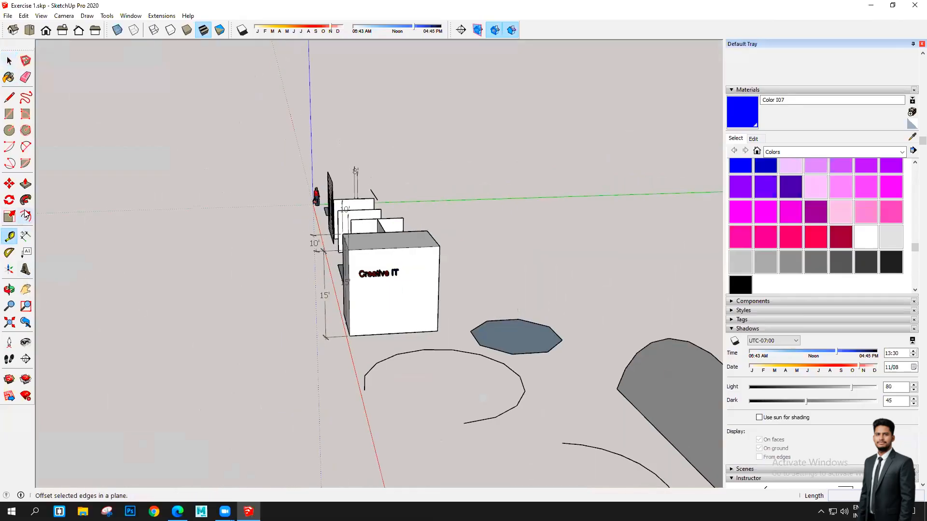
click(26, 269)
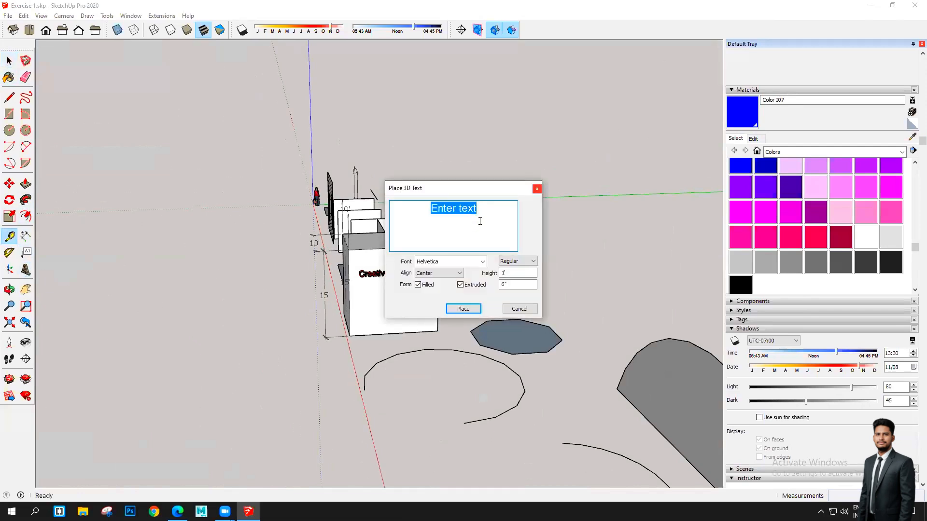
text(ES ID)
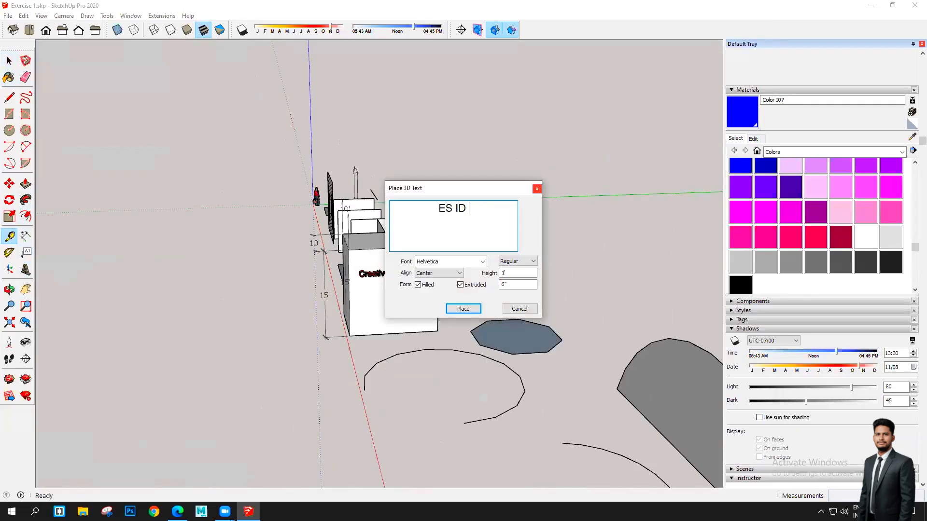
text( 2001)
click(446, 261)
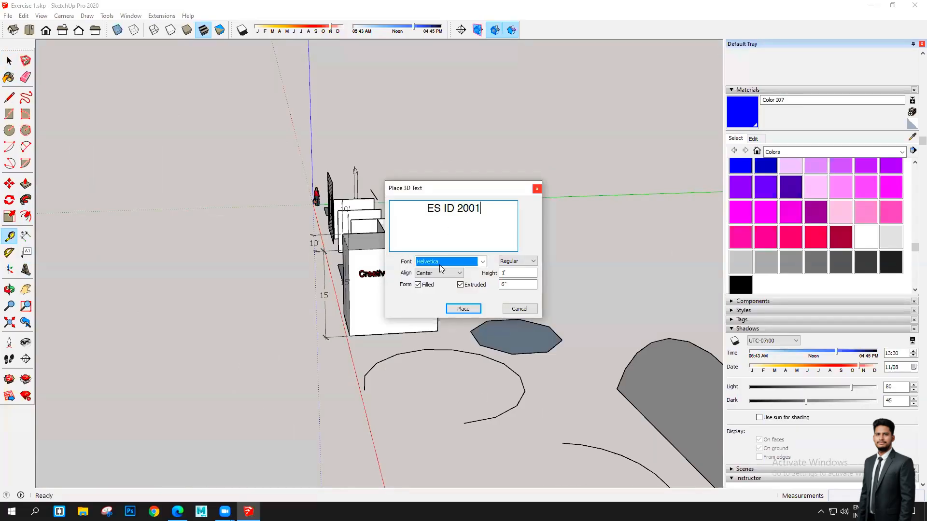
scroll(445, 292, up, 3)
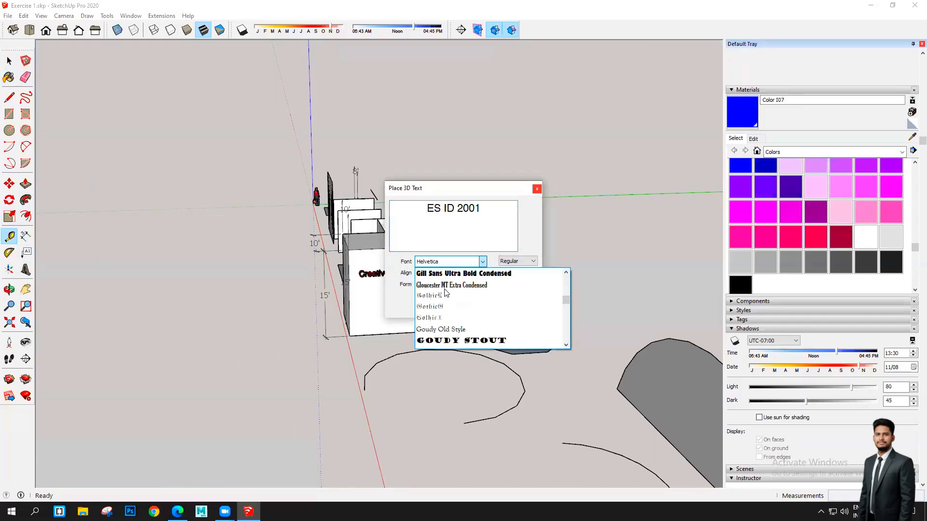
click(451, 330)
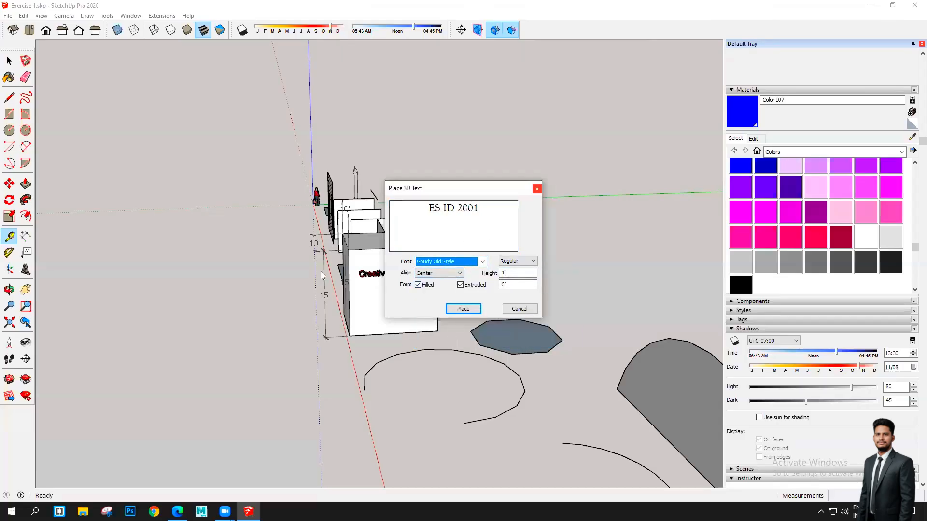
- Place the "ES ID 2001" text with 6" extrusion on the box face below "Creative IT" and select it
click(512, 284)
click(511, 284)
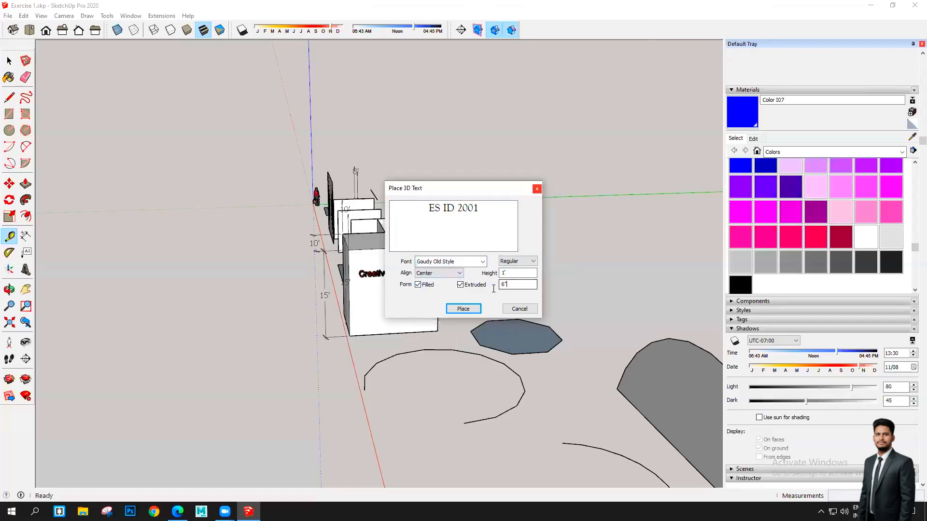
click(463, 308)
scroll(414, 265, up, 6)
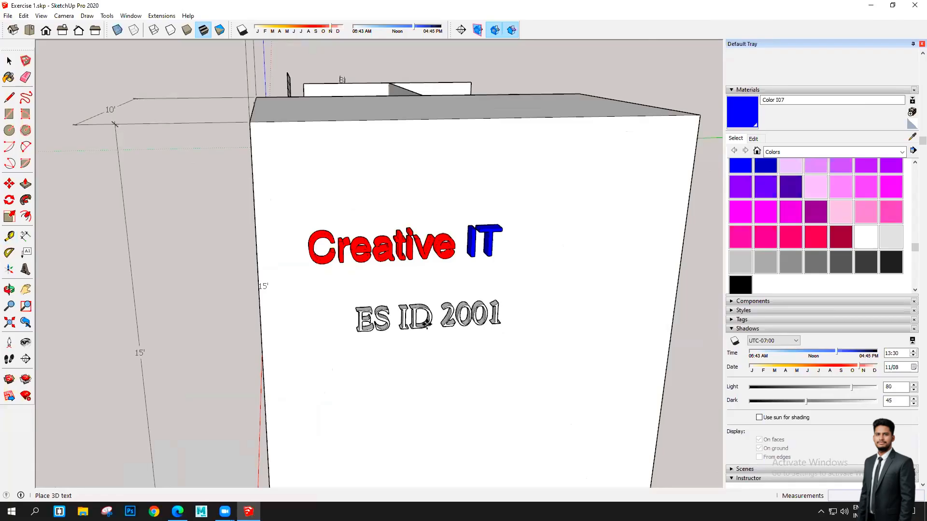
click(426, 325)
key(space)
- Try to dimension the extrusion depth along the top edge of the letter E in "ES ID 2001"
scroll(392, 331, up, 5)
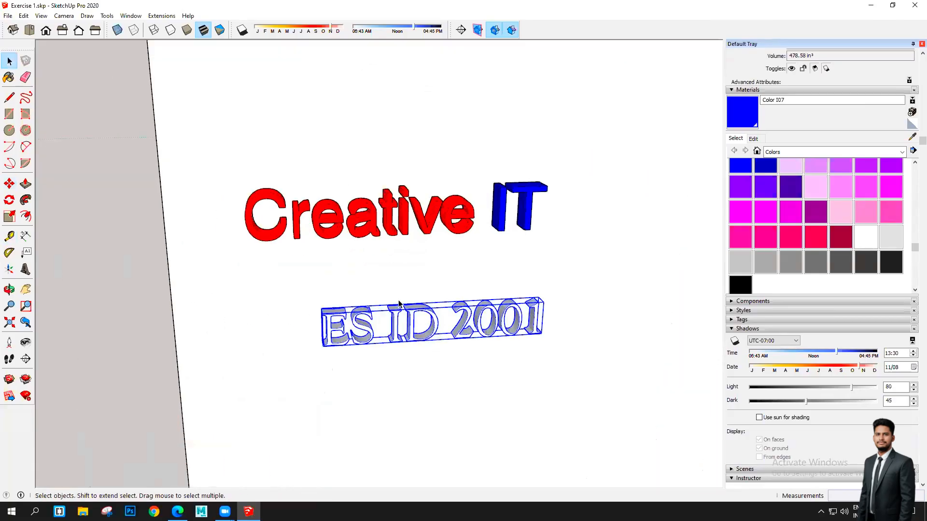
scroll(320, 326, up, 3)
middle_drag(160, 318, 211, 345)
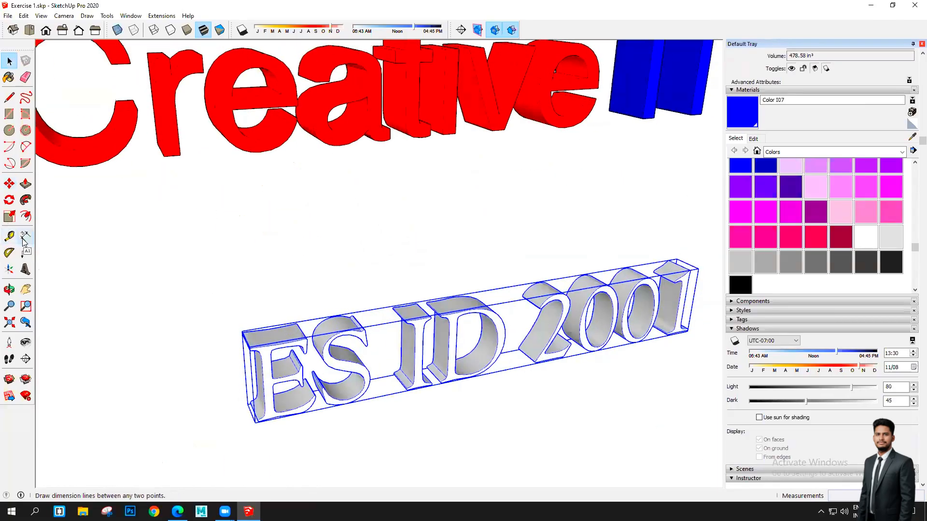
click(26, 237)
scroll(236, 328, up, 5)
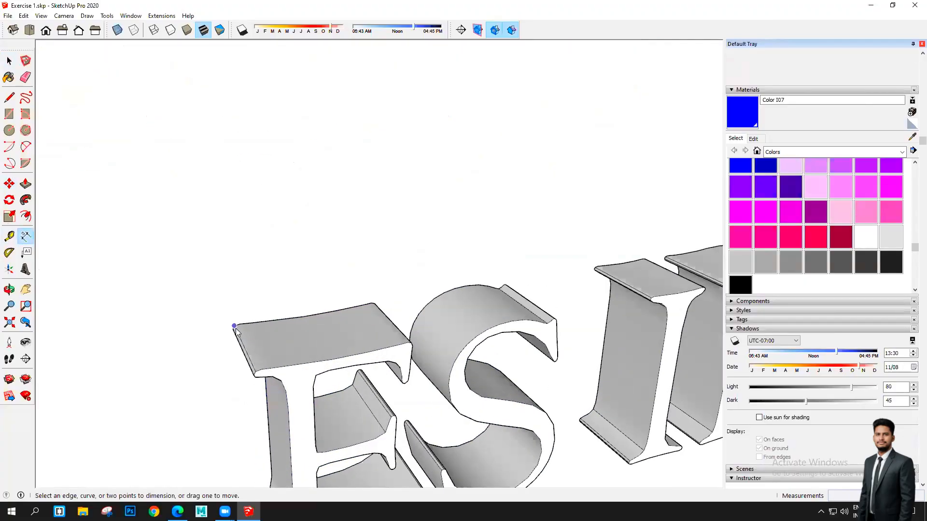
click(234, 327)
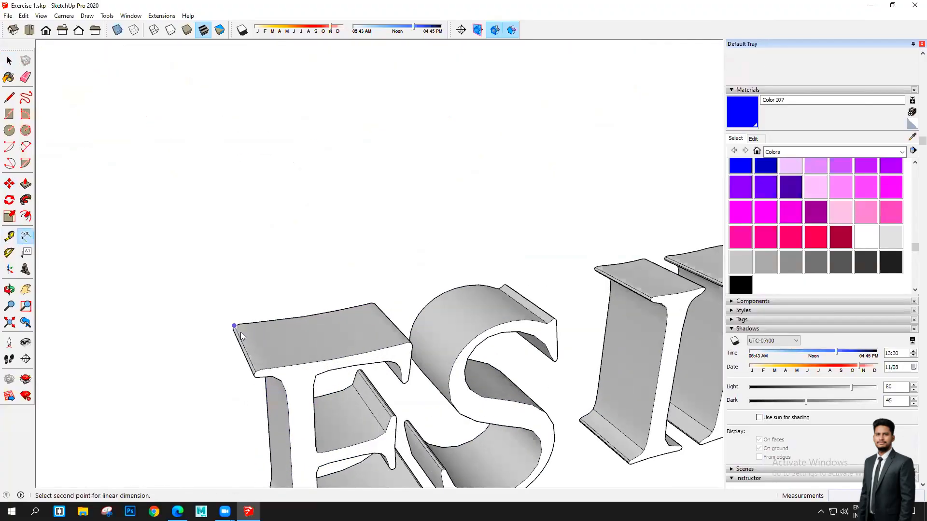
click(260, 370)
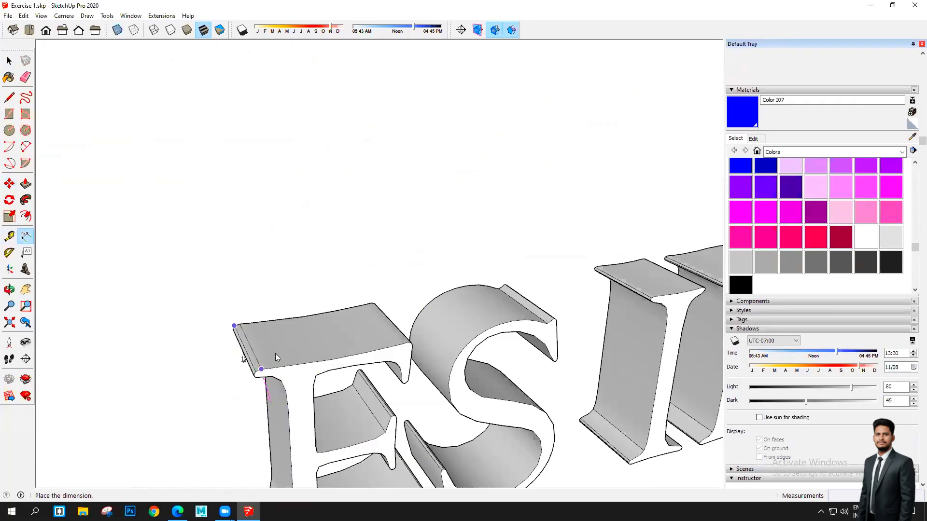
key(Escape)
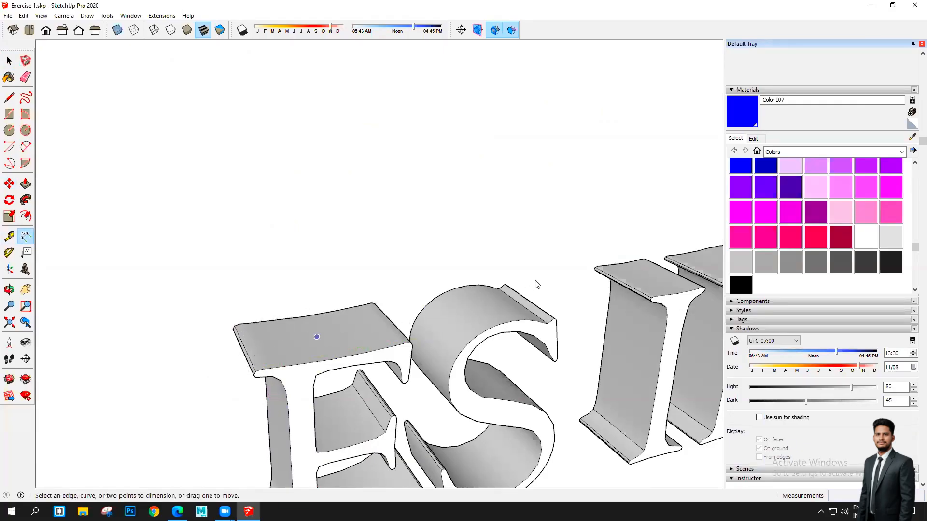
- Measure the extrusion depth along the upper tip of the letter S in "ES ID 2001" with a trial dimension
scroll(480, 295, up, 8)
click(457, 291)
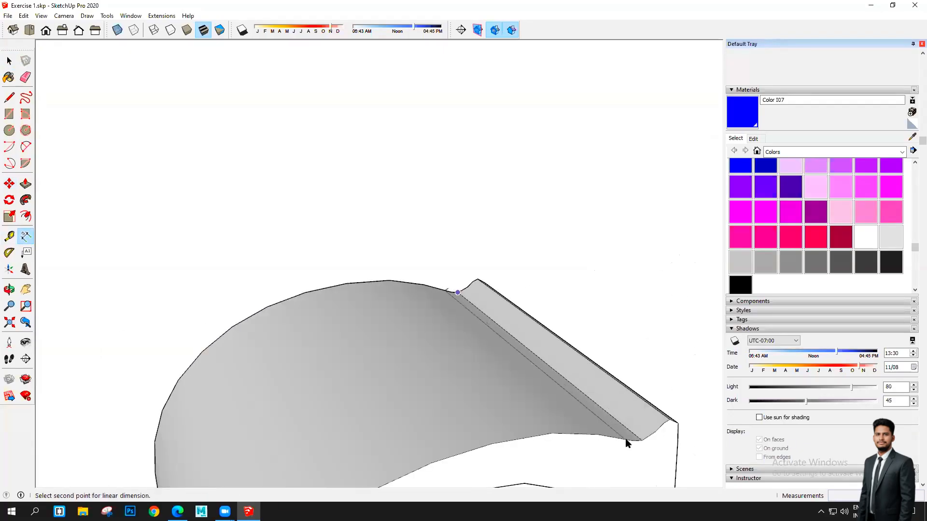
click(640, 439)
scroll(574, 333, down, 3)
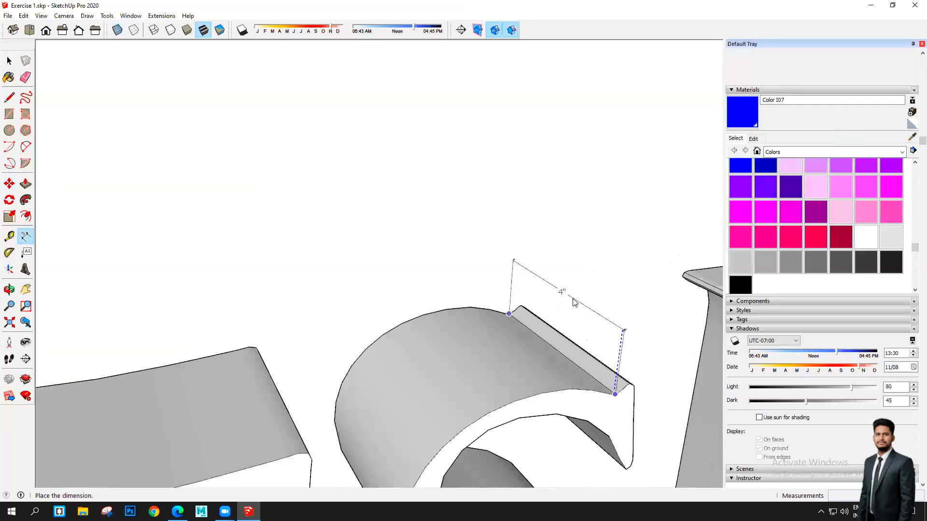
key(space)
- Examine the "Creative IT" and "ES ID 2001" 3D texts on the box face from several angles
scroll(441, 209, down, 8)
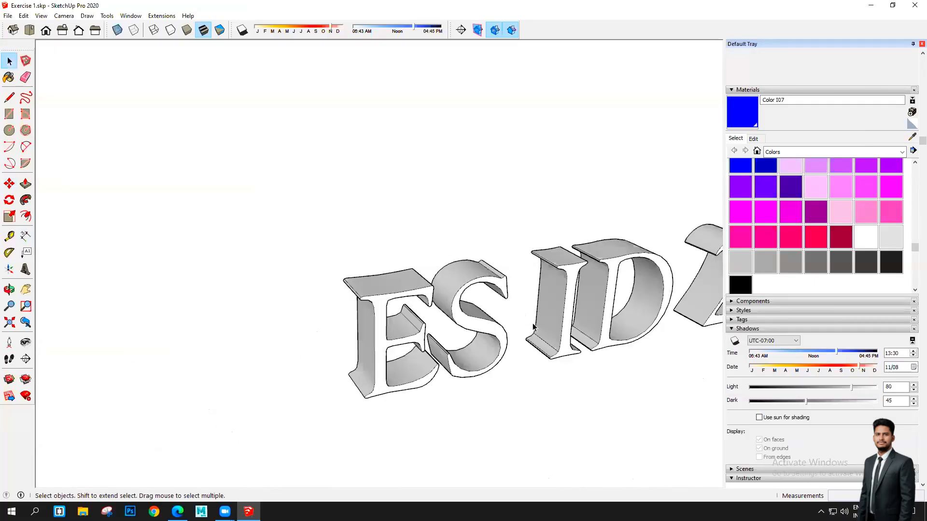
middle_drag(550, 297, 583, 279)
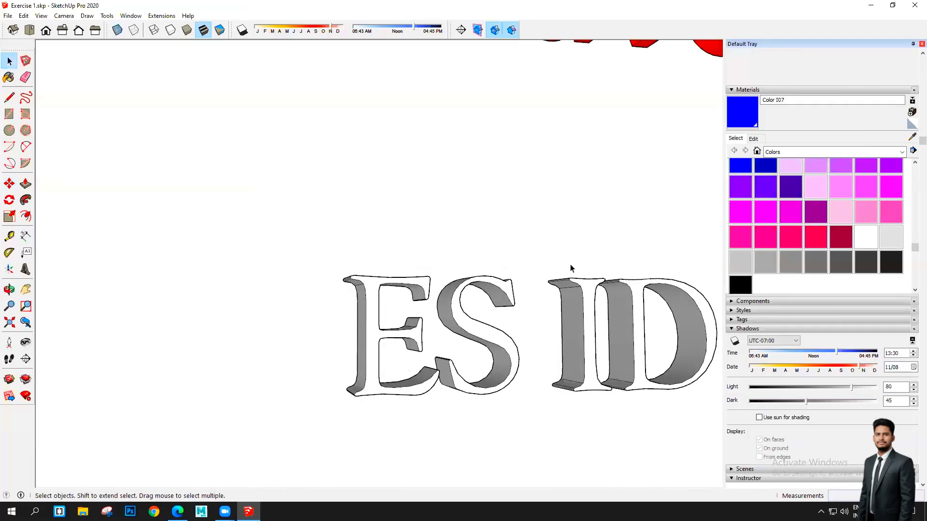
middle_drag(564, 364, 244, 314)
scroll(245, 314, down, 3)
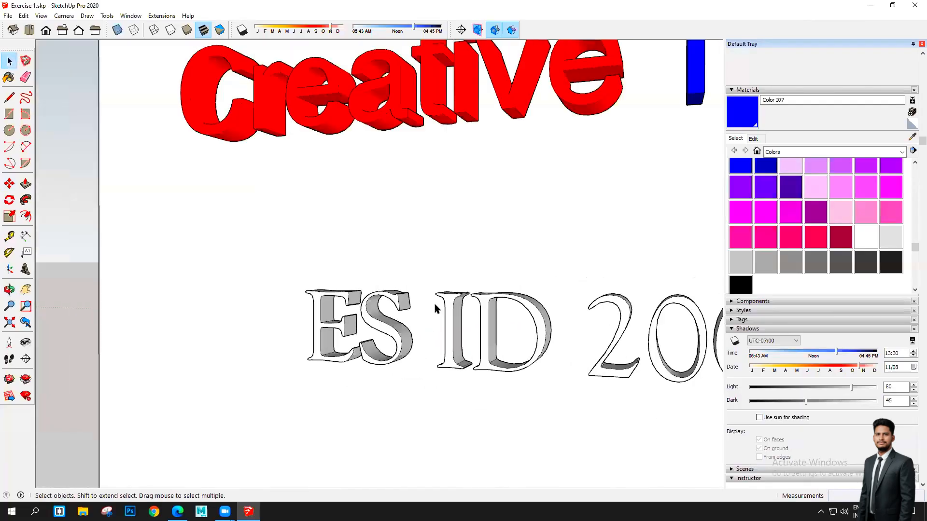
scroll(476, 267, up, 3)
scroll(449, 278, down, 8)
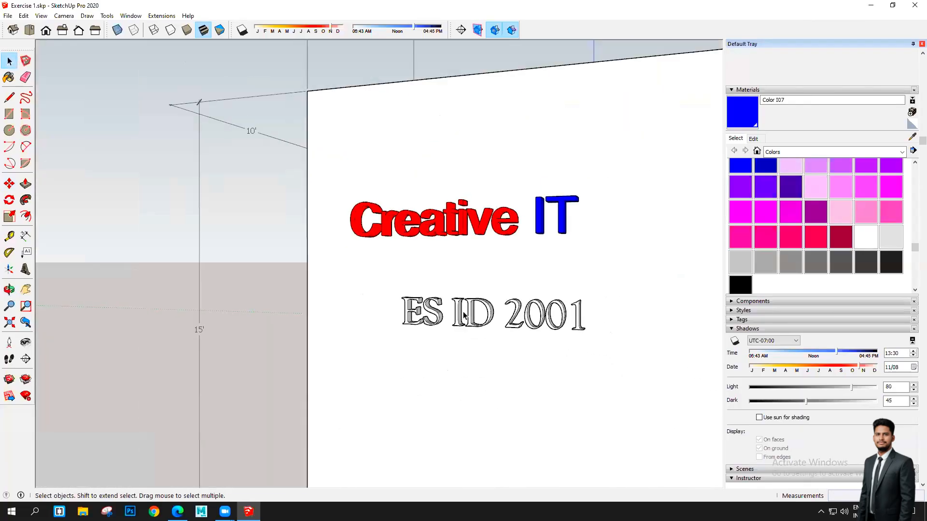
scroll(278, 303, down, 6)
middle_drag(281, 302, 387, 354)
scroll(381, 333, up, 6)
mouse_move(426, 293)
middle_down()
mouse_move(438, 284)
mouse_move(349, 359)
mouse_move(355, 331)
middle_up()
- Look over the whole row of exercise objects along the red axis
scroll(355, 333, down, 4)
scroll(386, 318, down, 2)
middle_drag(354, 179, 395, 270)
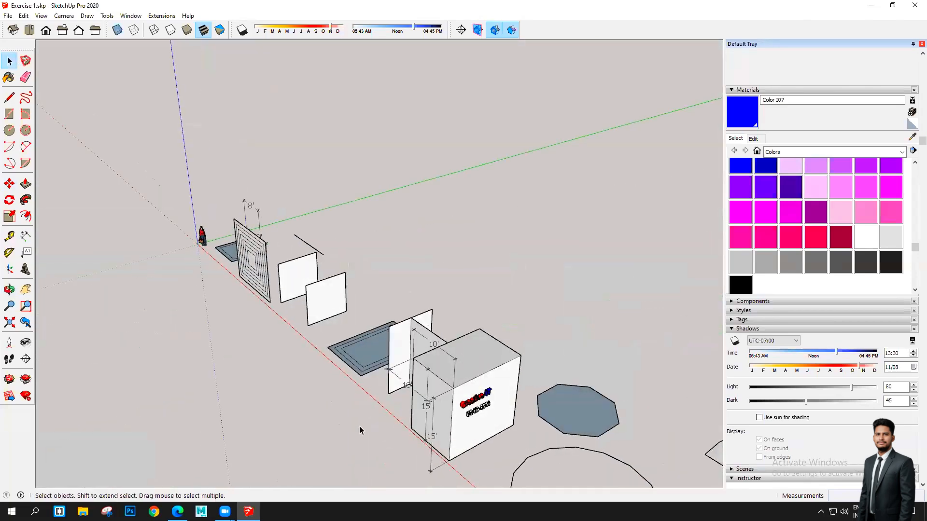
scroll(360, 426, down, 5)
middle_drag(293, 345, 293, 344)
scroll(348, 392, down, 3)
middle_drag(353, 393, 483, 333)
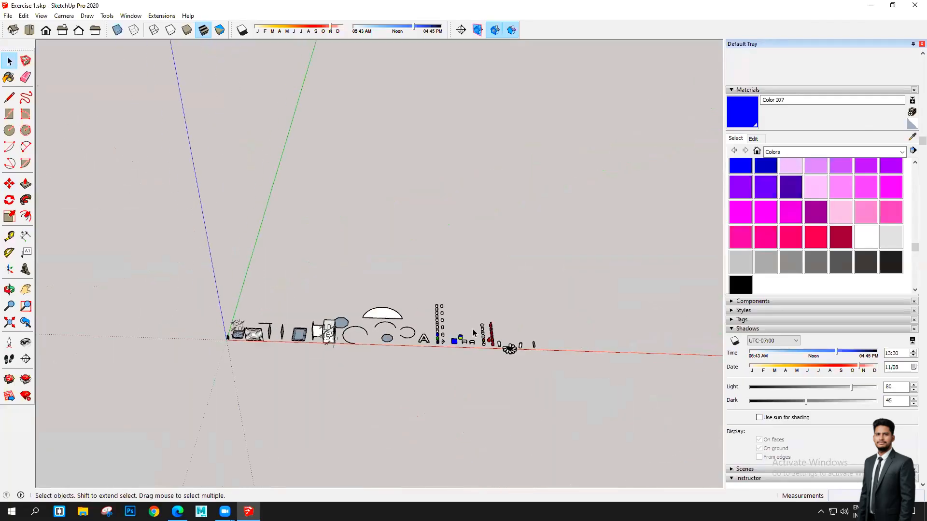
scroll(483, 330, up, 4)
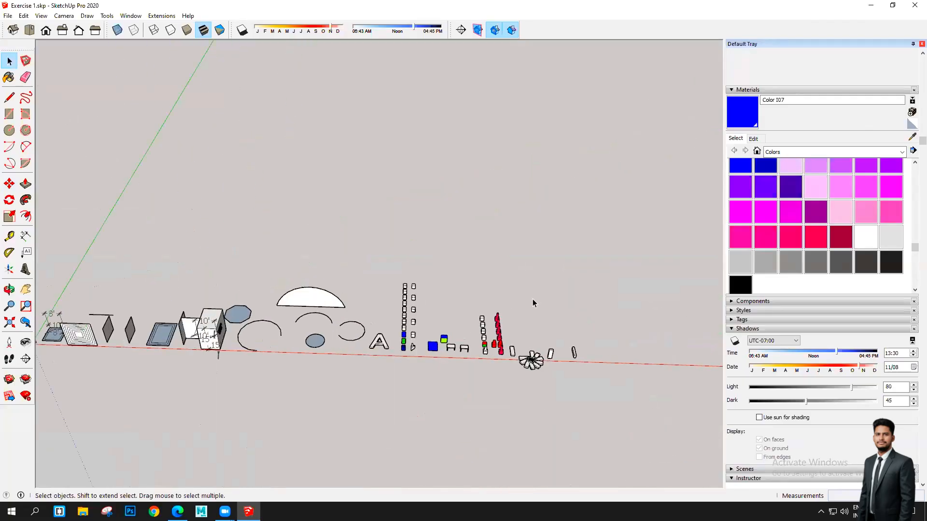
scroll(478, 343, down, 2)
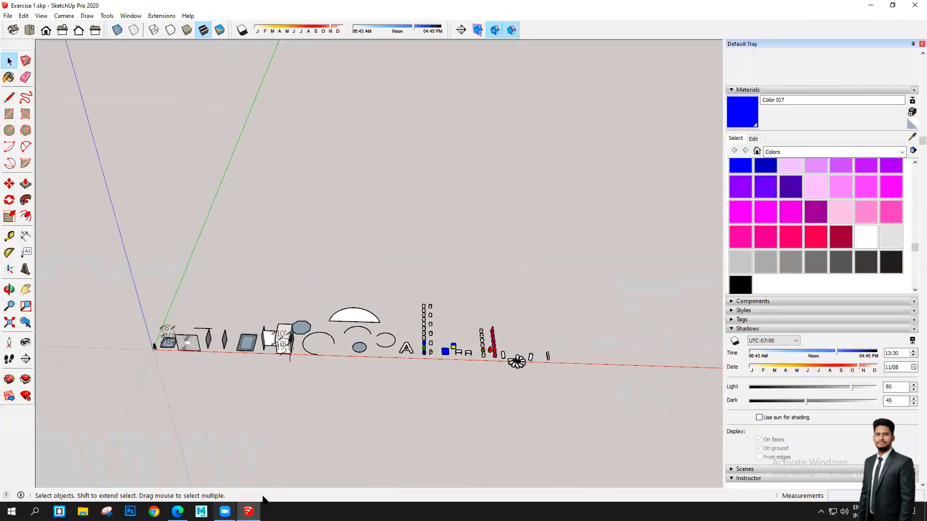
- Switch to Microsoft Edge to check the Class 9 tool list in the course outline PDF, and return to SketchUp
click(178, 511)
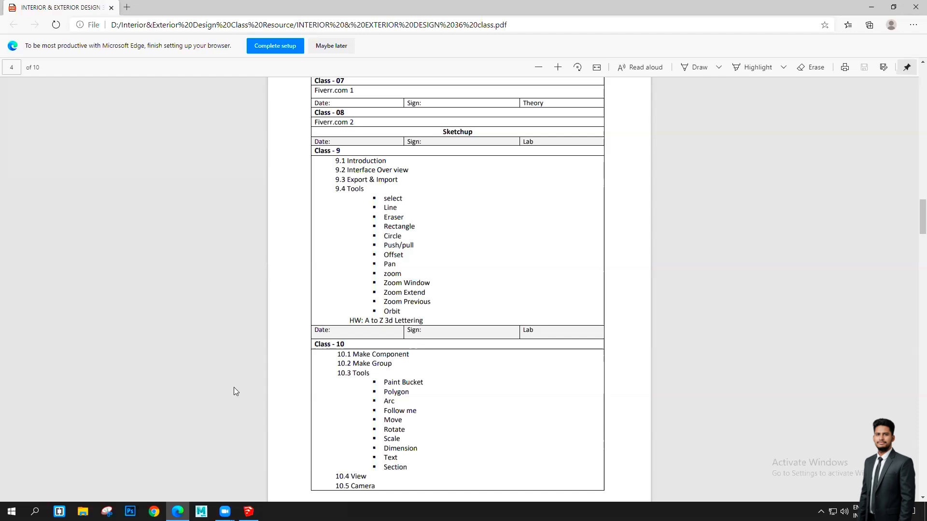
scroll(699, 212, up, 1)
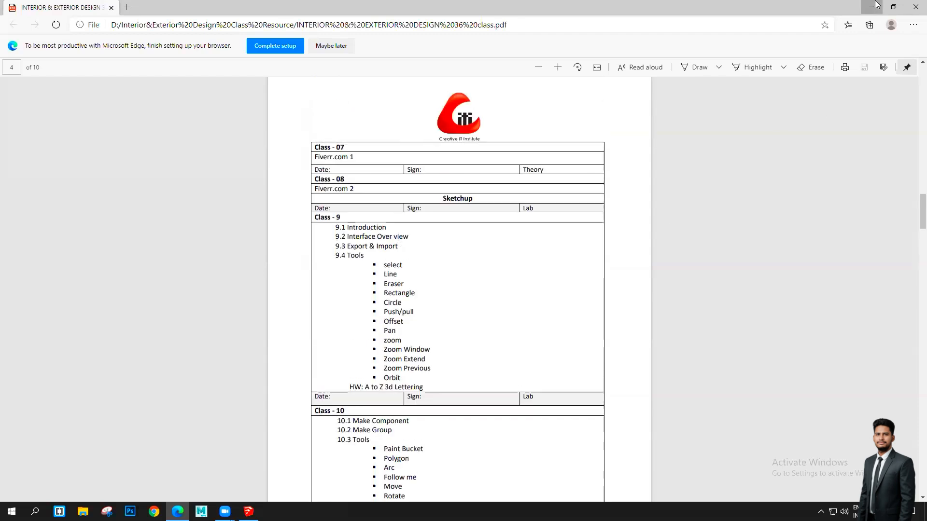
click(874, 7)
scroll(493, 343, up, 3)
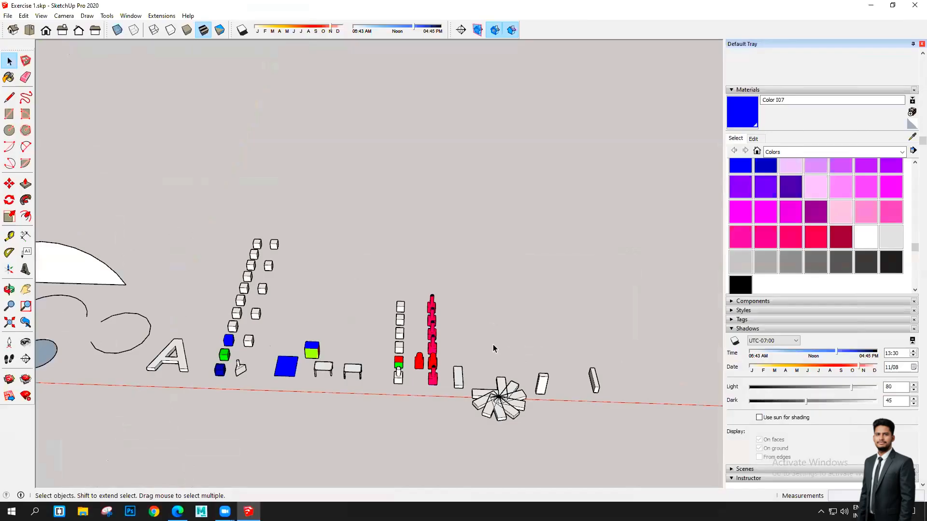
scroll(493, 343, down, 6)
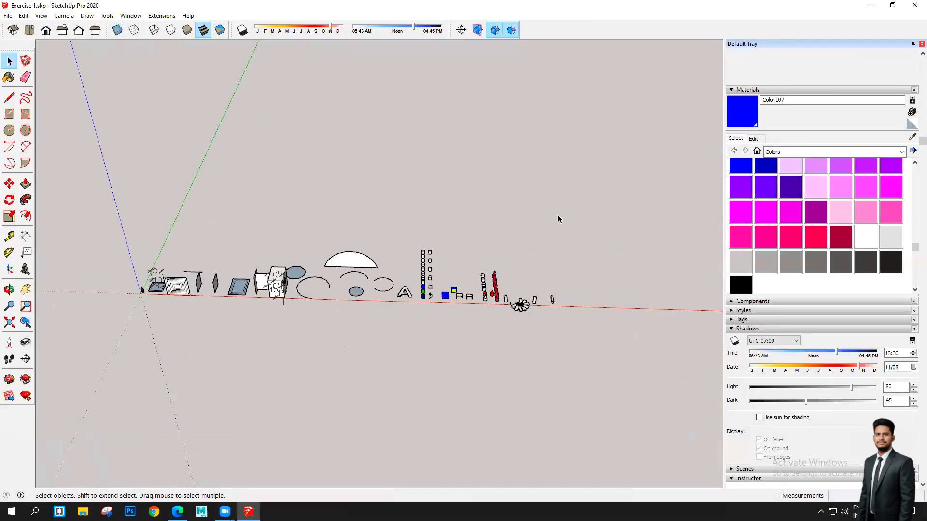
scroll(505, 251, up, 5)
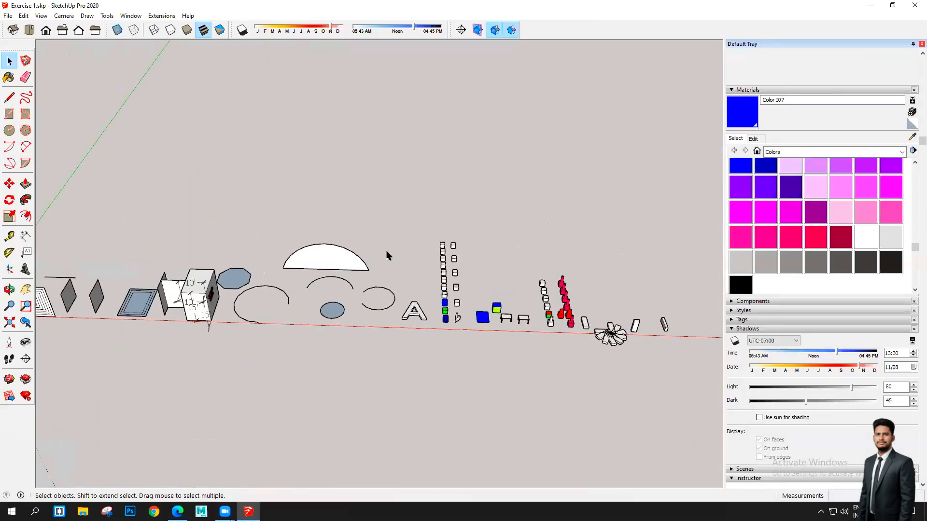
scroll(400, 355, down, 2)
scroll(352, 368, up, 2)
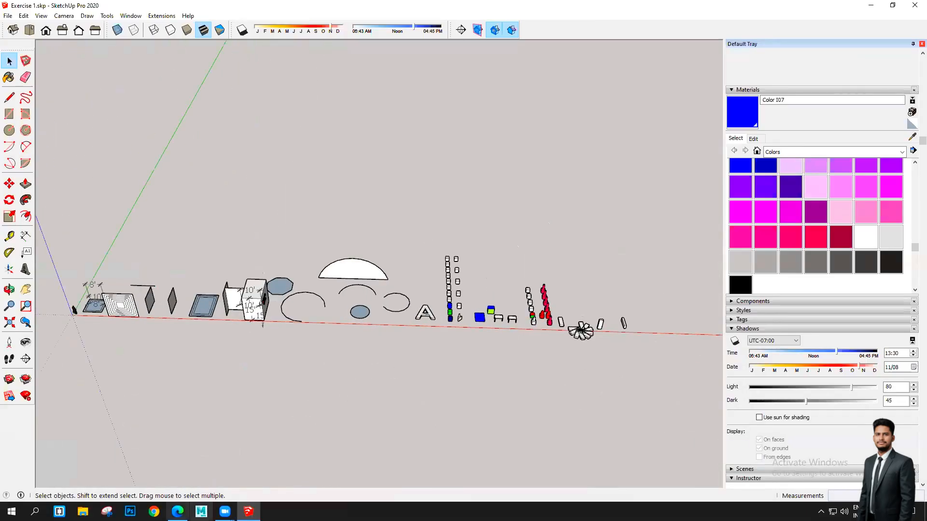
- Switch to the course outline PDF in Microsoft Edge, review the Class 10 topics through Shadow, and return to SketchUp
click(177, 512)
scroll(431, 273, up, 3)
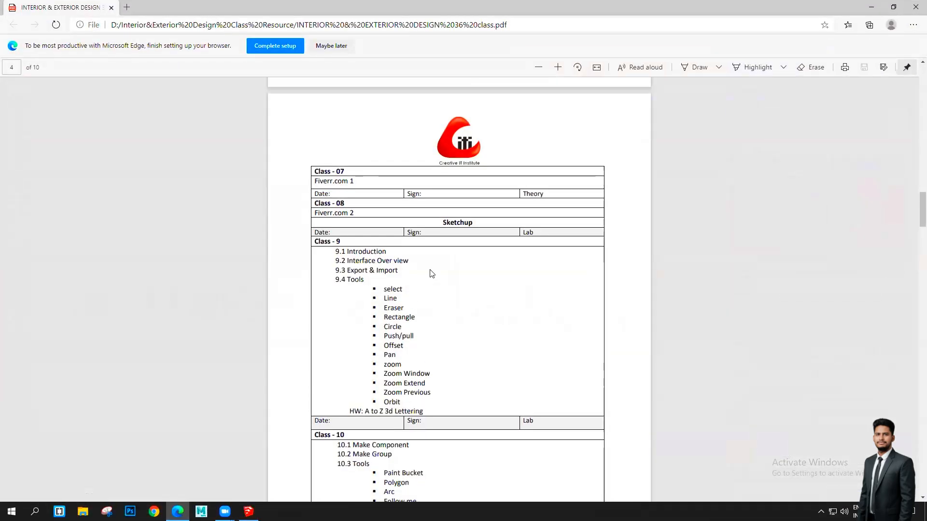
scroll(431, 273, down, 8)
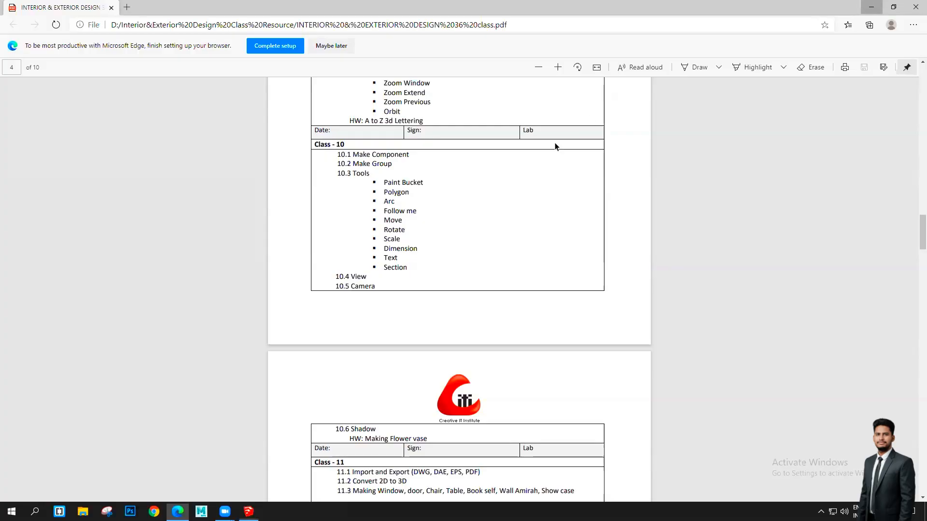
click(871, 7)
- Try the Scale tool on a white cube in the shorter row of cubes
scroll(318, 282, down, 2)
scroll(557, 277, up, 3)
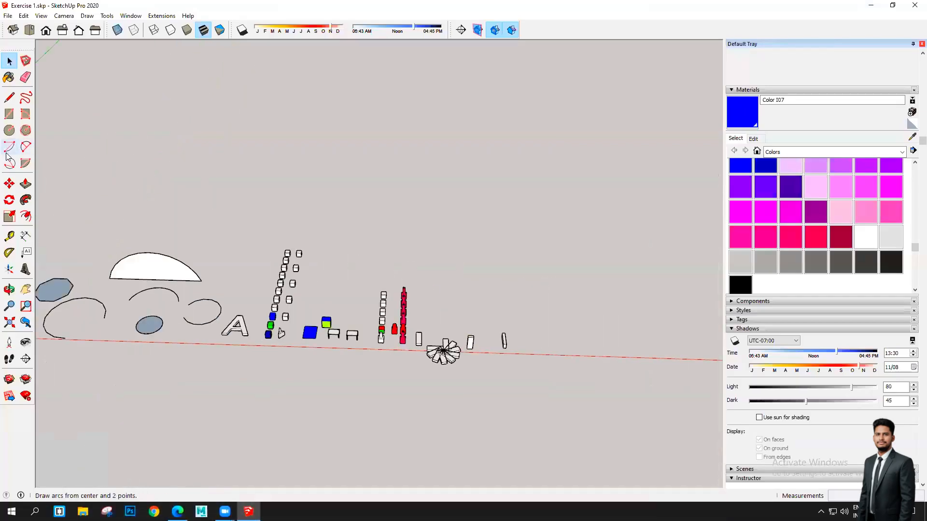
scroll(381, 260, down, 1)
scroll(111, 259, up, 6)
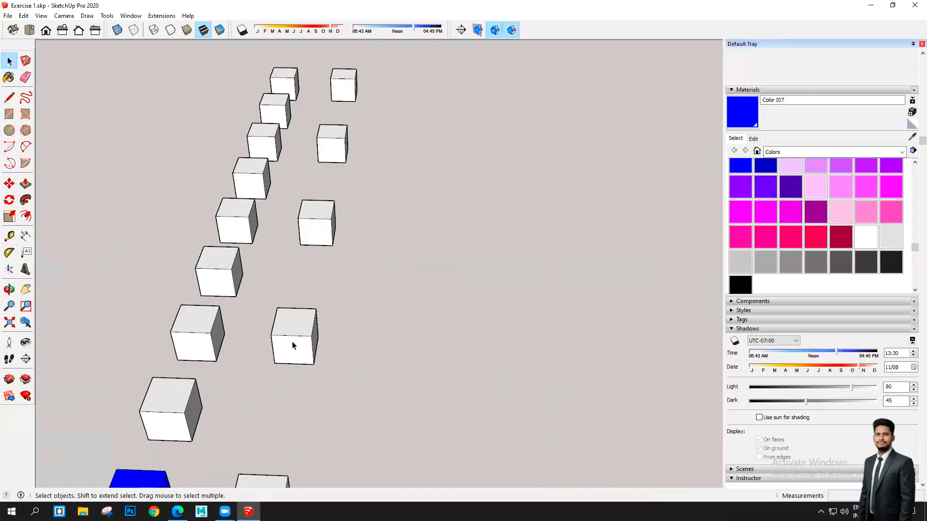
scroll(319, 332, down, 2)
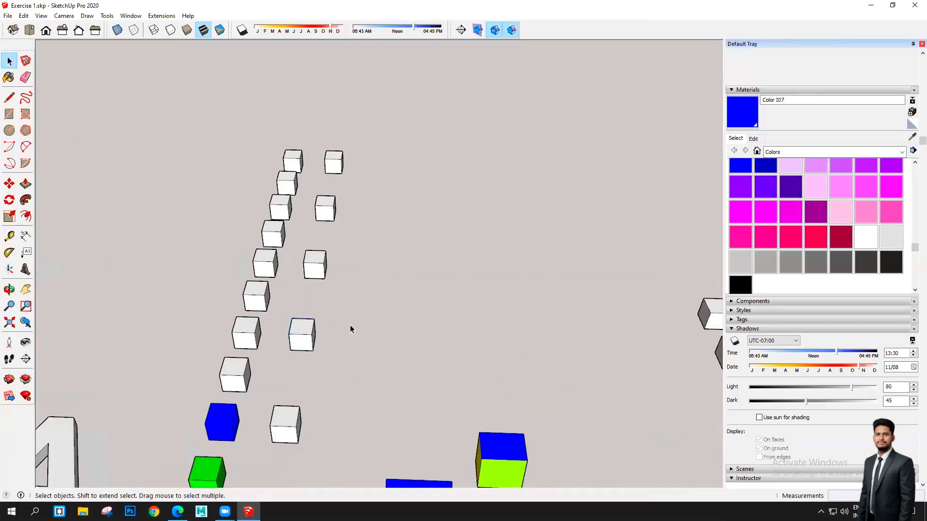
scroll(385, 304, down, 3)
scroll(347, 314, up, 5)
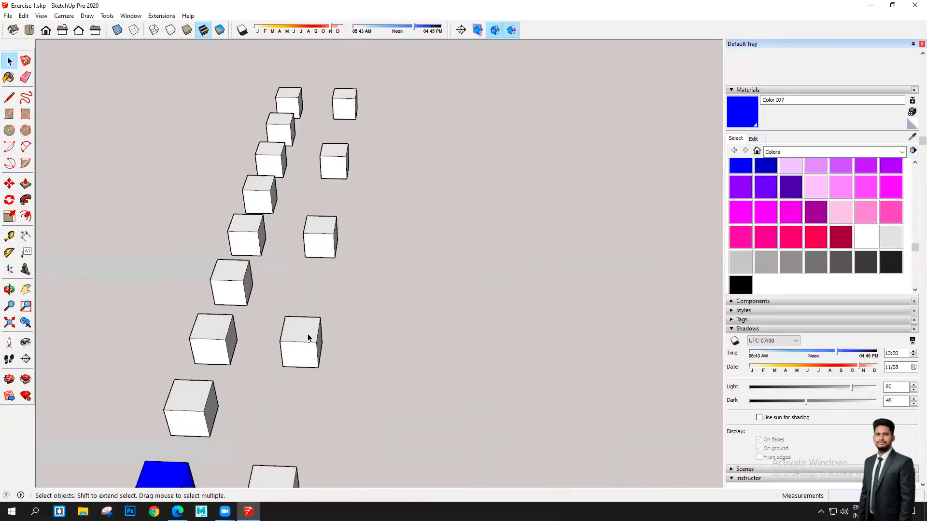
click(323, 369)
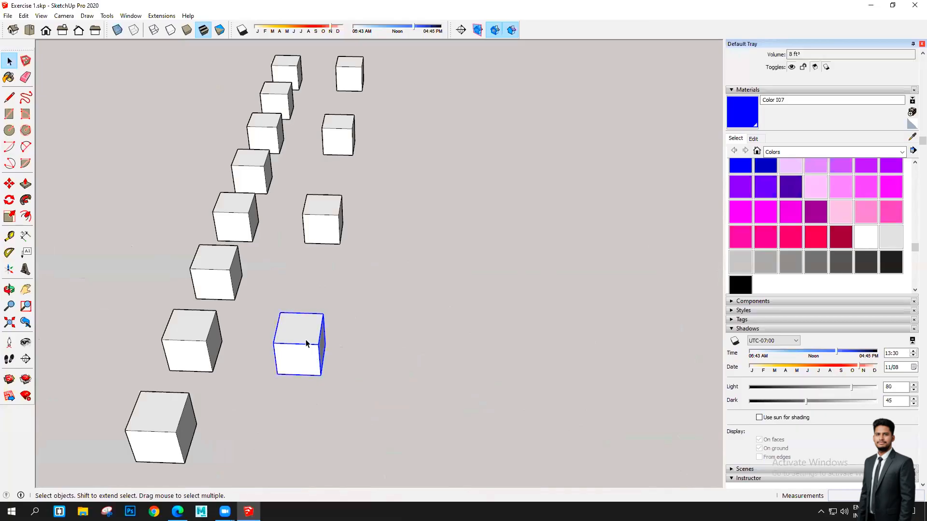
key(s)
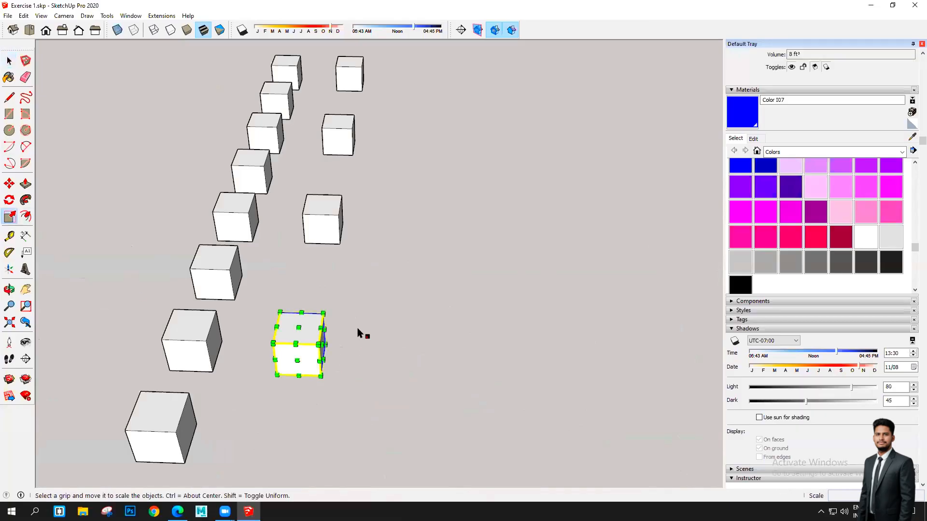
key(space)
scroll(358, 228, down, 2)
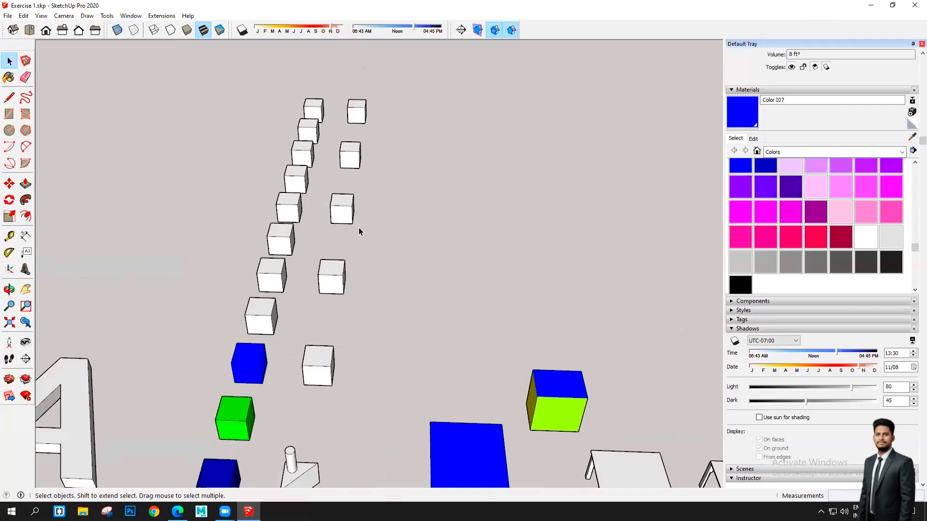
scroll(358, 227, down, 5)
scroll(477, 254, down, 2)
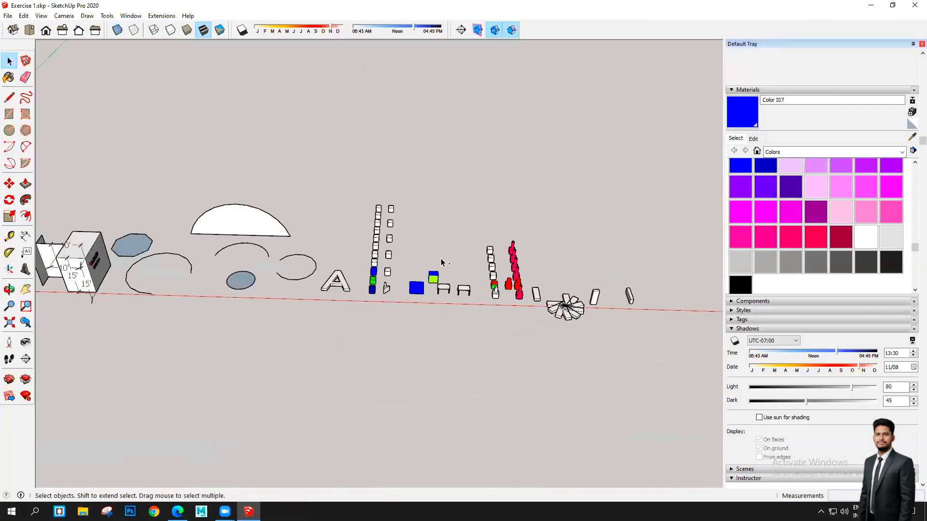